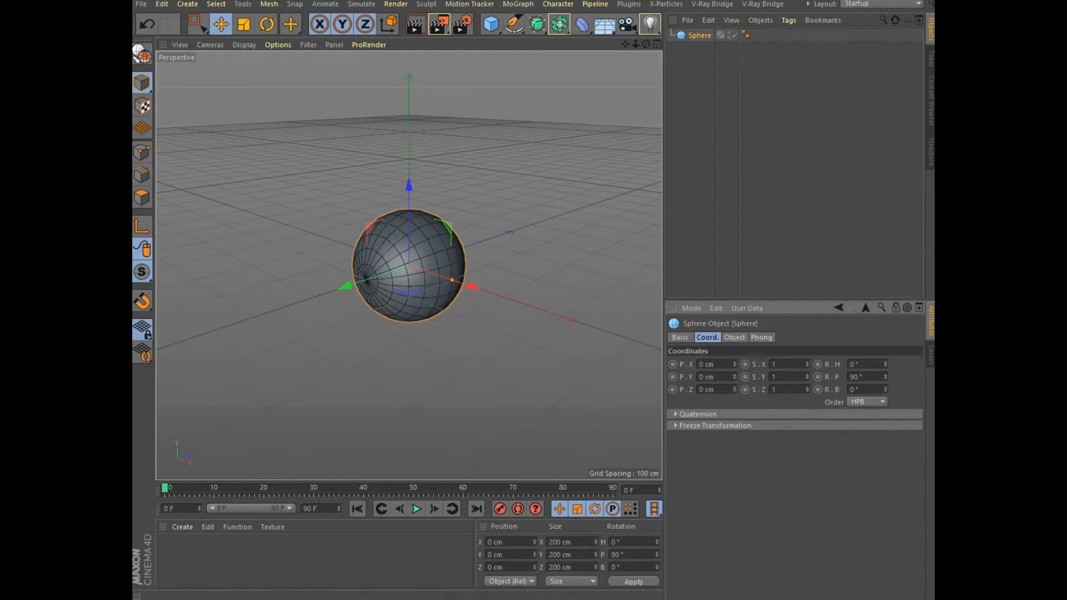
# Convert the sphere to an editable polygon object and switch to point editing
pyautogui.moveTo(646, 44); pyautogui.dragTo(572, 46)
pyautogui.click(142, 55)
pyautogui.click(142, 152)
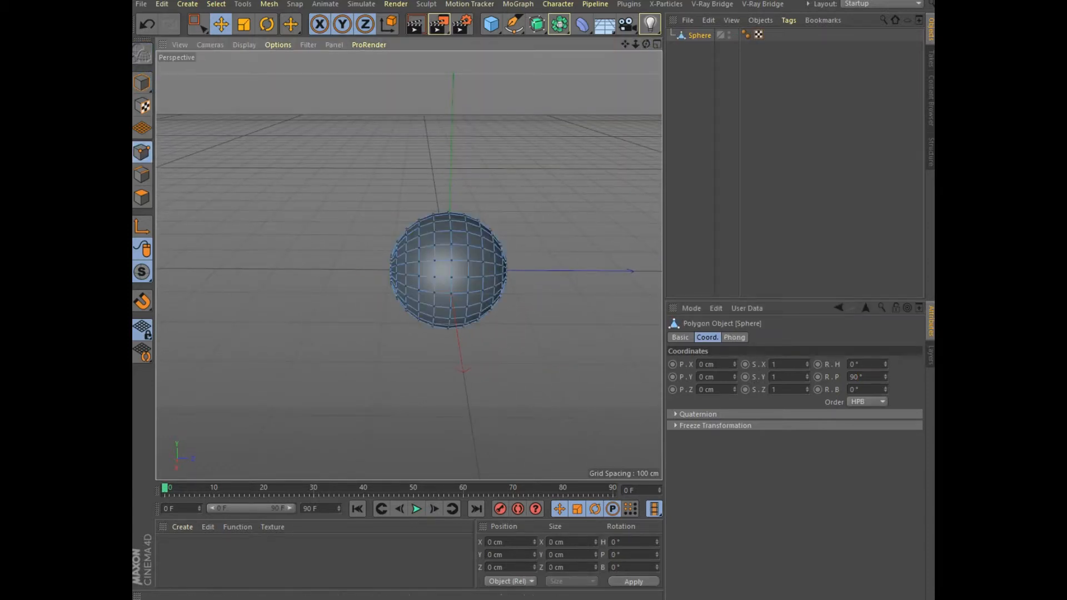
# Select the pole point at the sphere's end and enable soft selection
pyautogui.moveTo(646, 45); pyautogui.dragTo(575, 57)
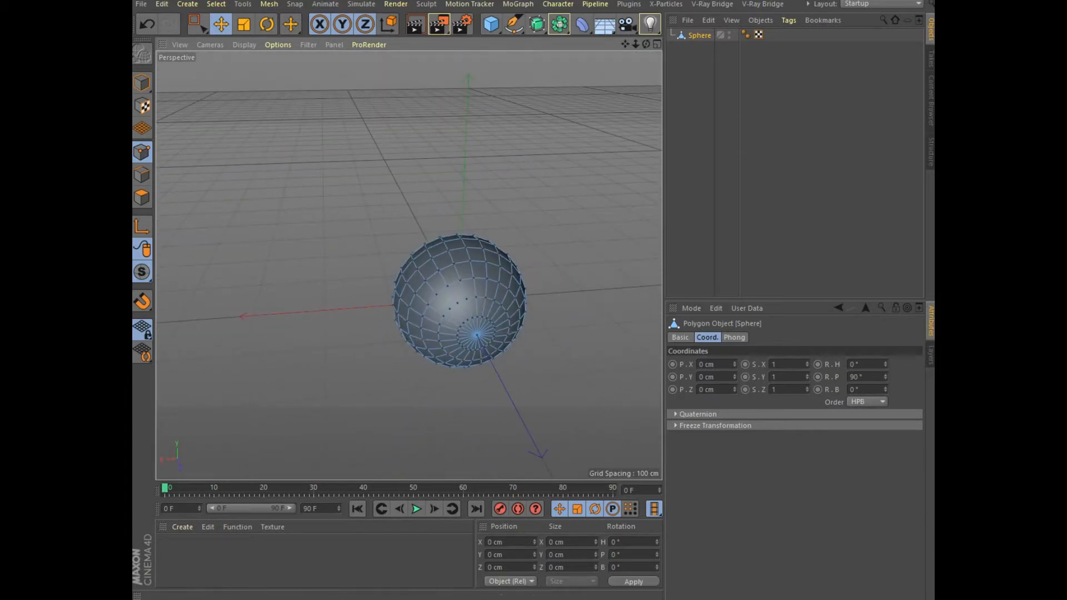
pyautogui.moveTo(646, 45); pyautogui.dragTo(750, 55)
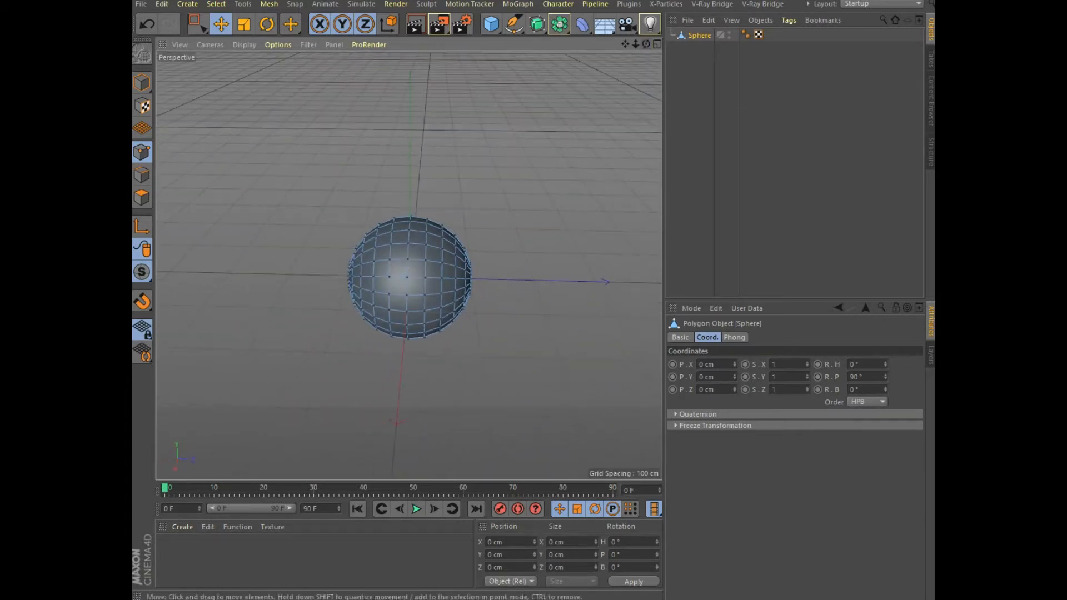
pyautogui.moveTo(646, 45); pyautogui.dragTo(728, 22)
pyautogui.click(323, 316)
pyautogui.press('0')
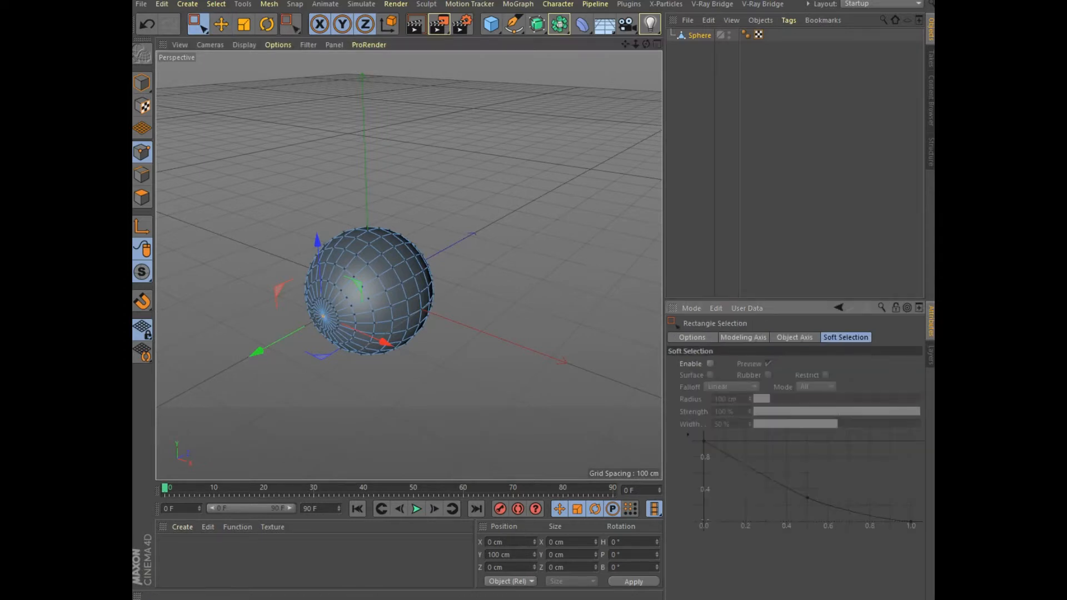
pyautogui.click(710, 363)
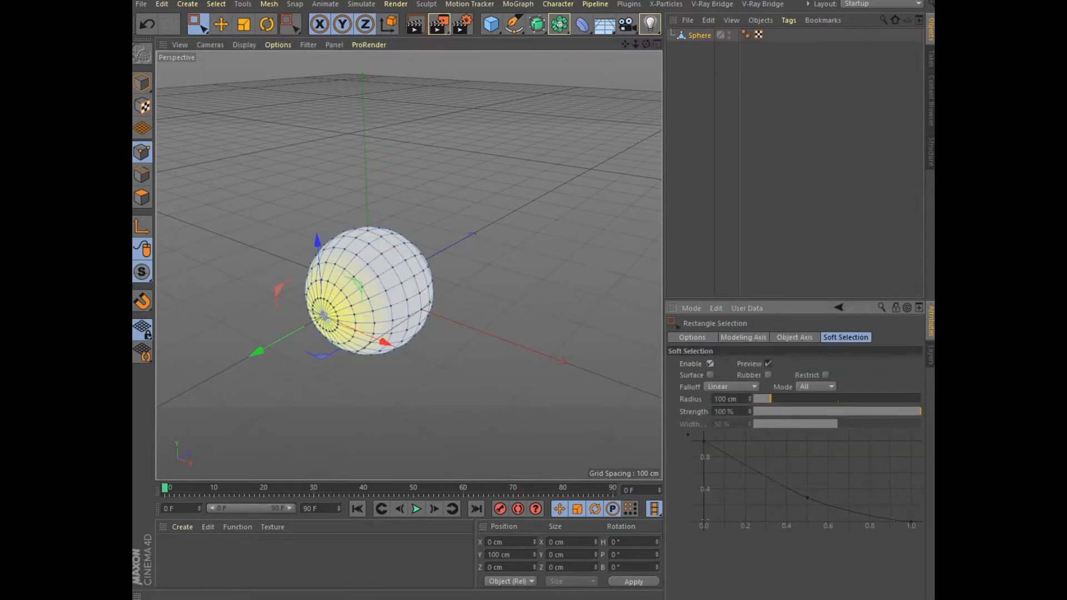
# Stretch the pole point outward into a long beak reaching about 356 cm on Y, reducing the soft selection radius to 81 cm midway
pyautogui.moveTo(646, 44); pyautogui.dragTo(547, 35)
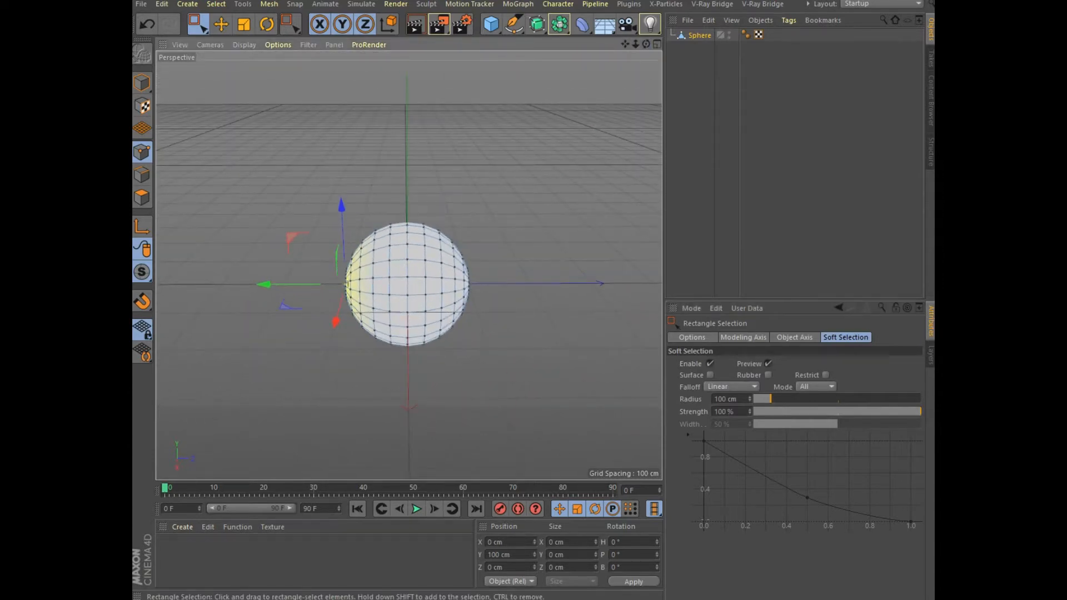
pyautogui.moveTo(289, 284); pyautogui.dragTo(217, 284)
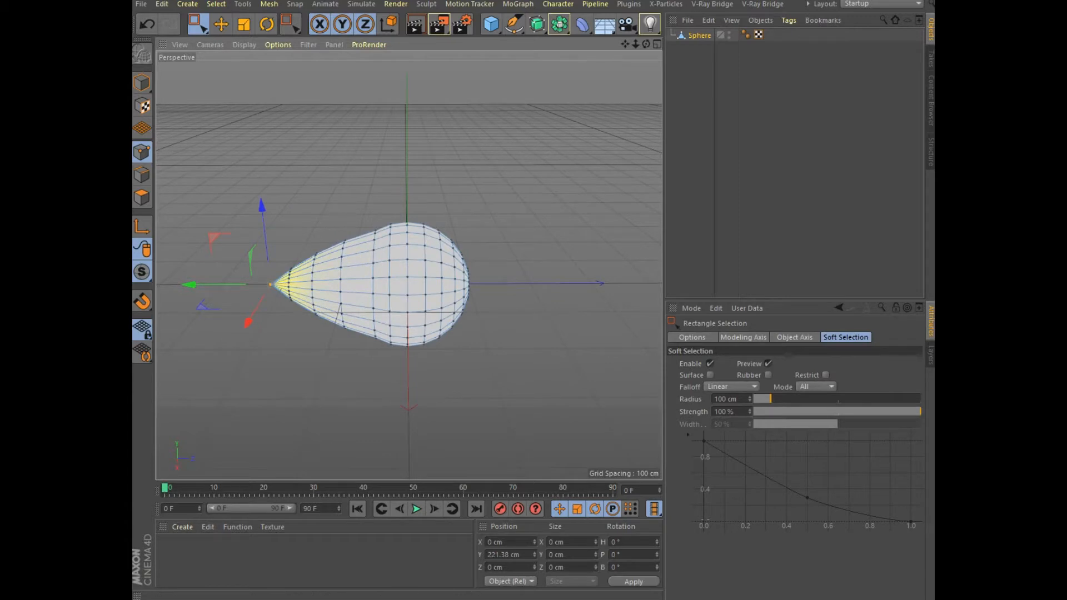
pyautogui.moveTo(770, 399); pyautogui.dragTo(765, 399)
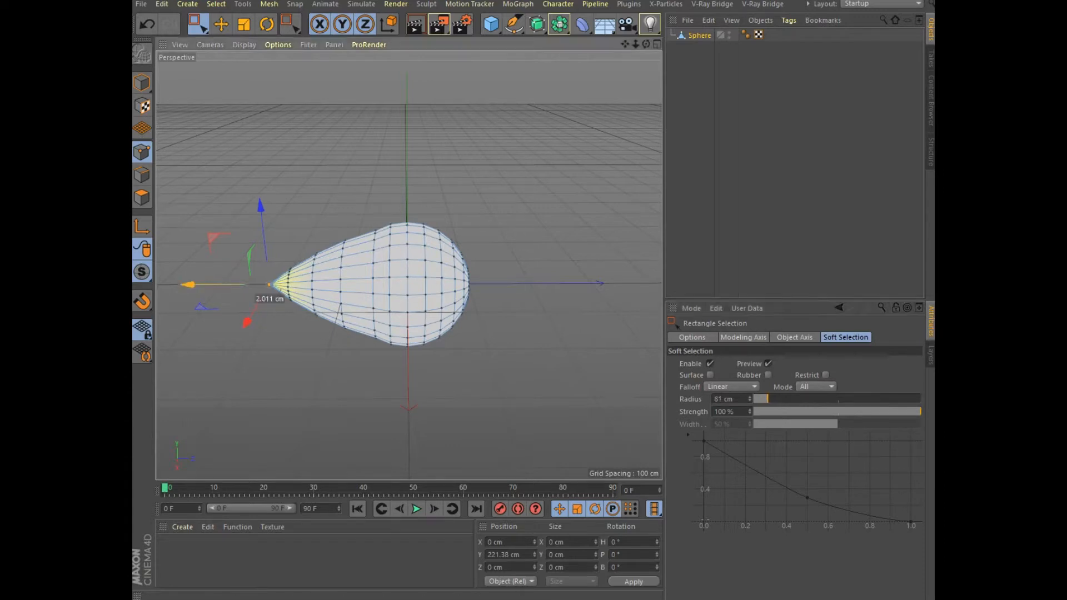
pyautogui.moveTo(234, 284); pyautogui.dragTo(161, 285)
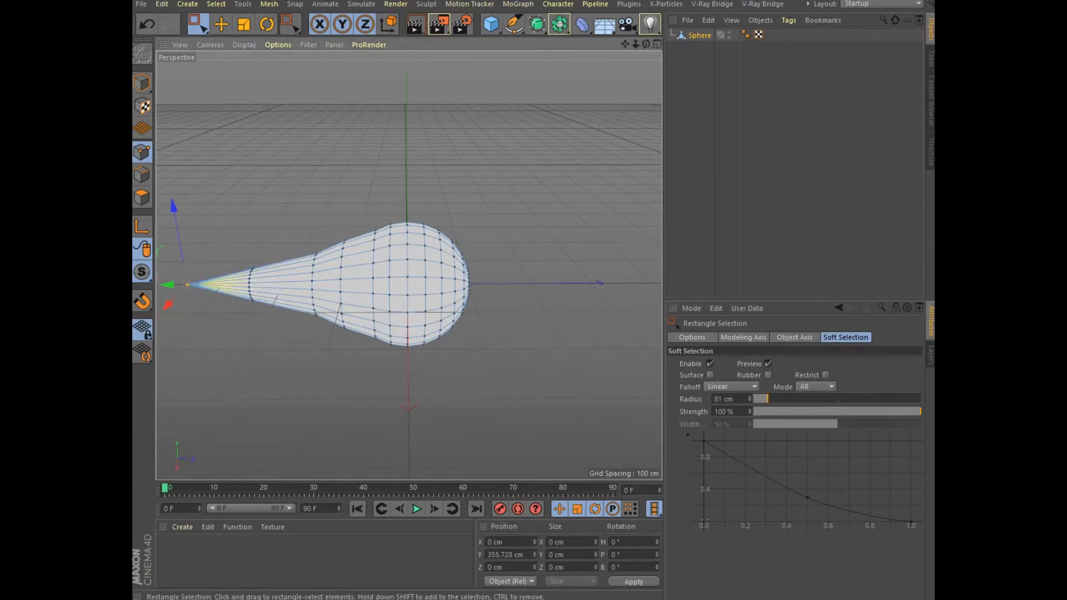
# Return to model mode and raise the whole beaked head to a height of about 137 cm
pyautogui.click(142, 82)
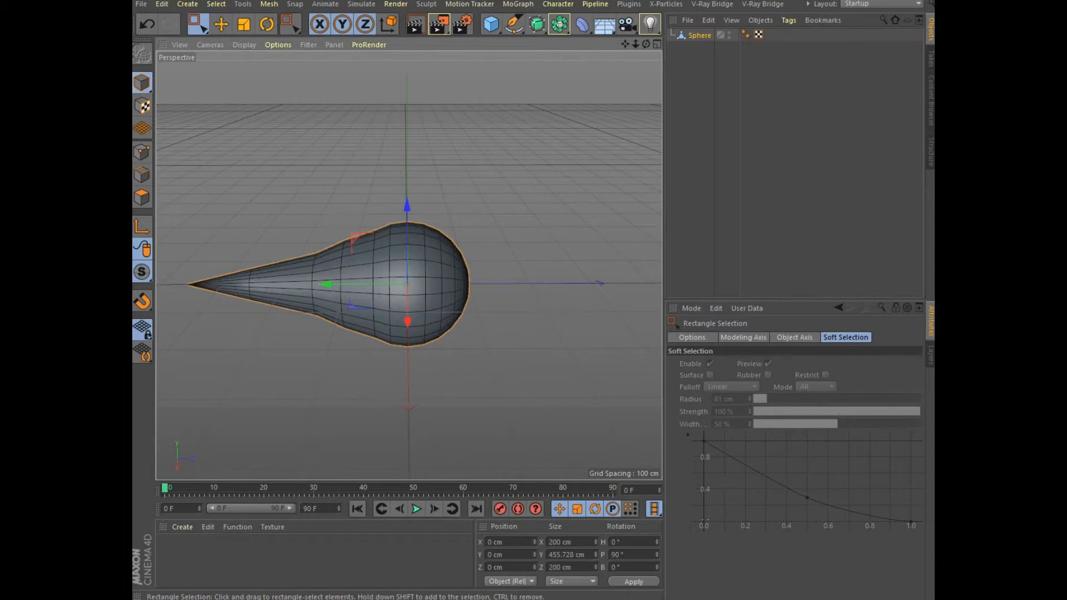
pyautogui.keyDown('alt'); pyautogui.moveTo(407, 284); pyautogui.dragTo(426, 260, button='middle'); pyautogui.keyUp('alt')
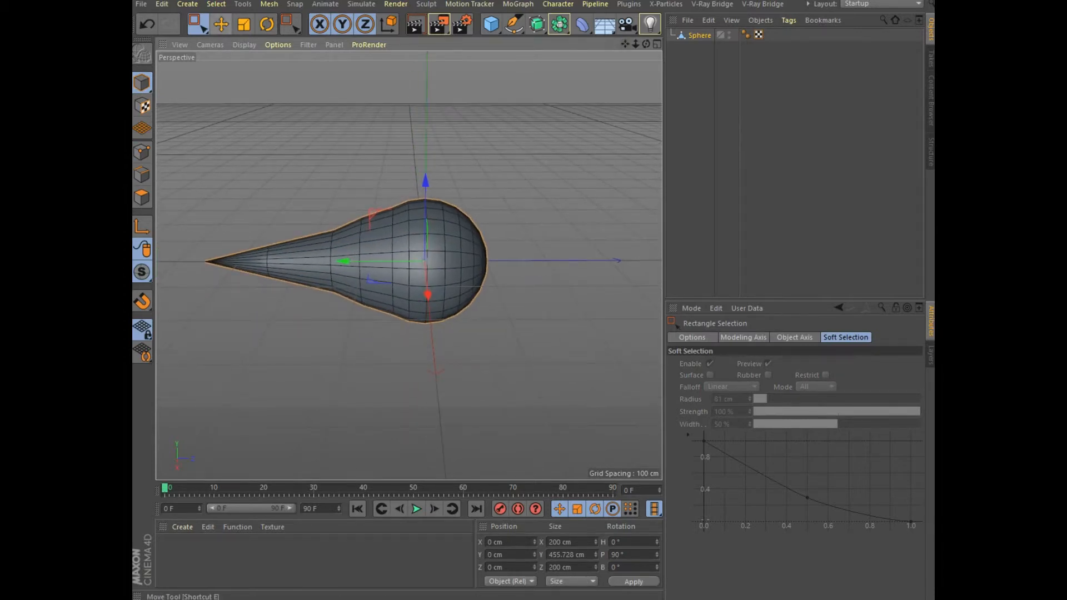
pyautogui.click(220, 24)
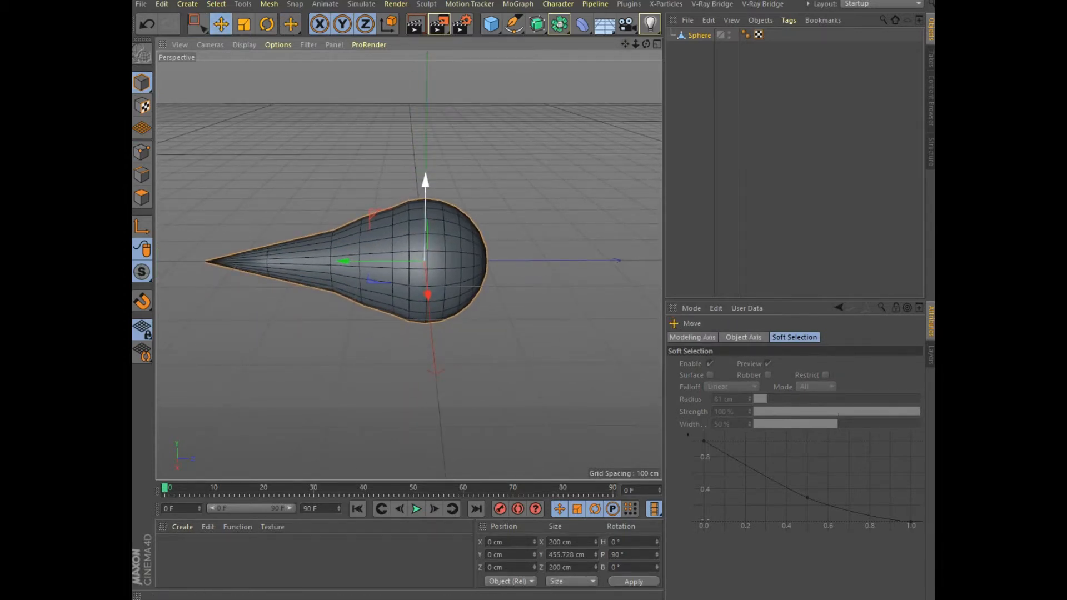
pyautogui.moveTo(426, 184); pyautogui.dragTo(426, 99)
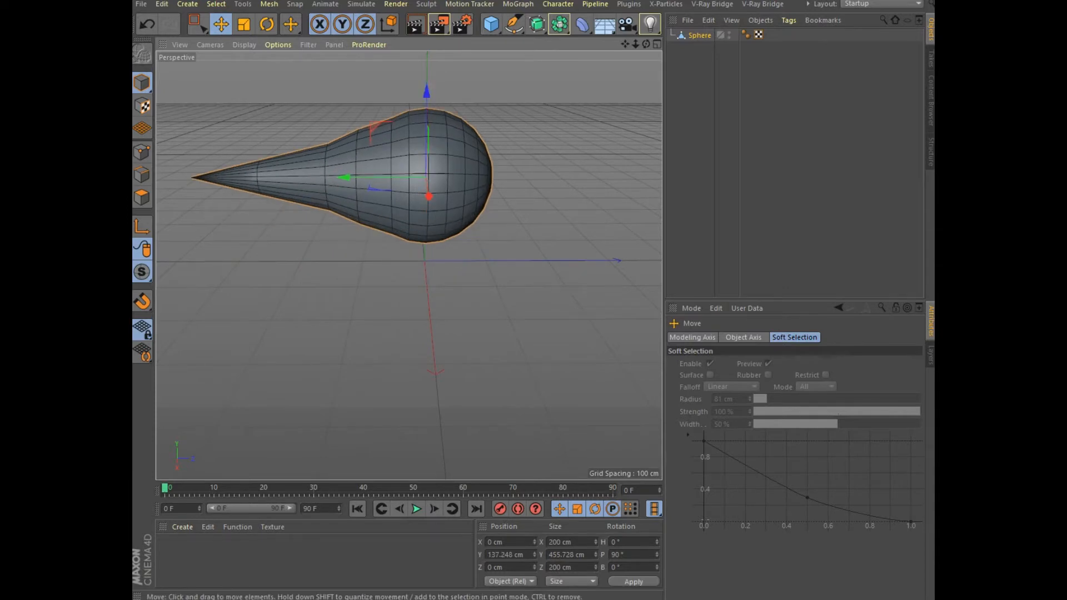
# Add a second sphere and set its rotation to 90° heading and 90° pitch
pyautogui.click(491, 24)
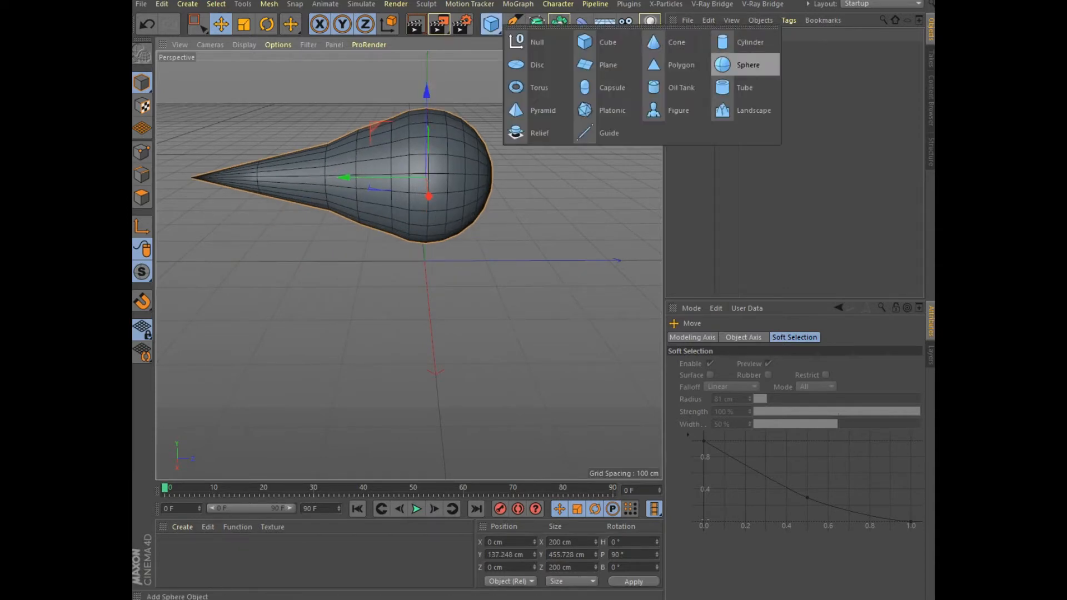
pyautogui.click(722, 64)
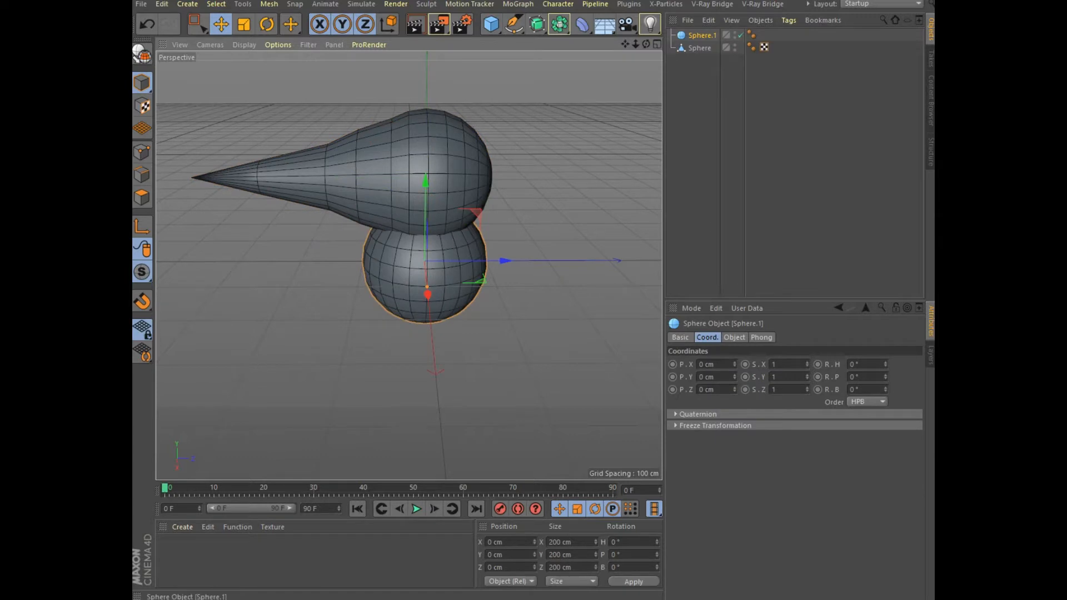
pyautogui.doubleClick(703, 35)
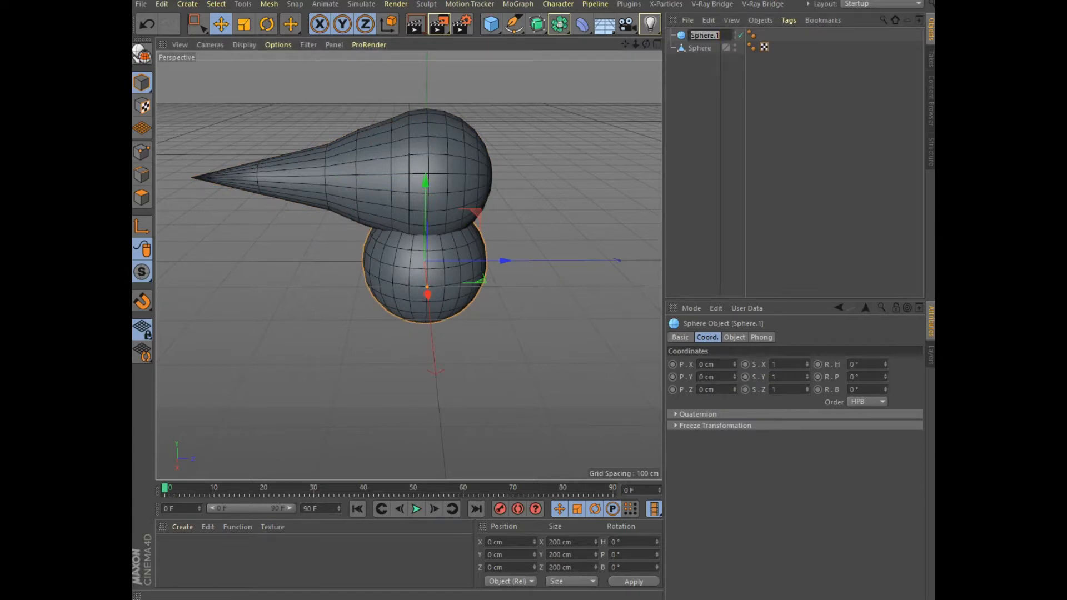
pyautogui.press('Return')
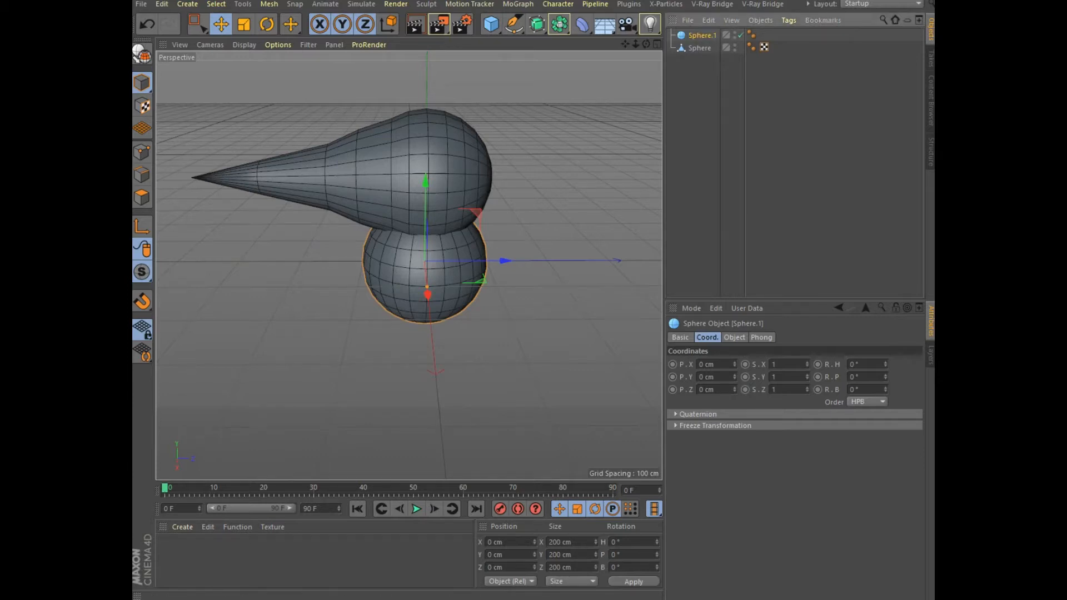
pyautogui.doubleClick(857, 377)
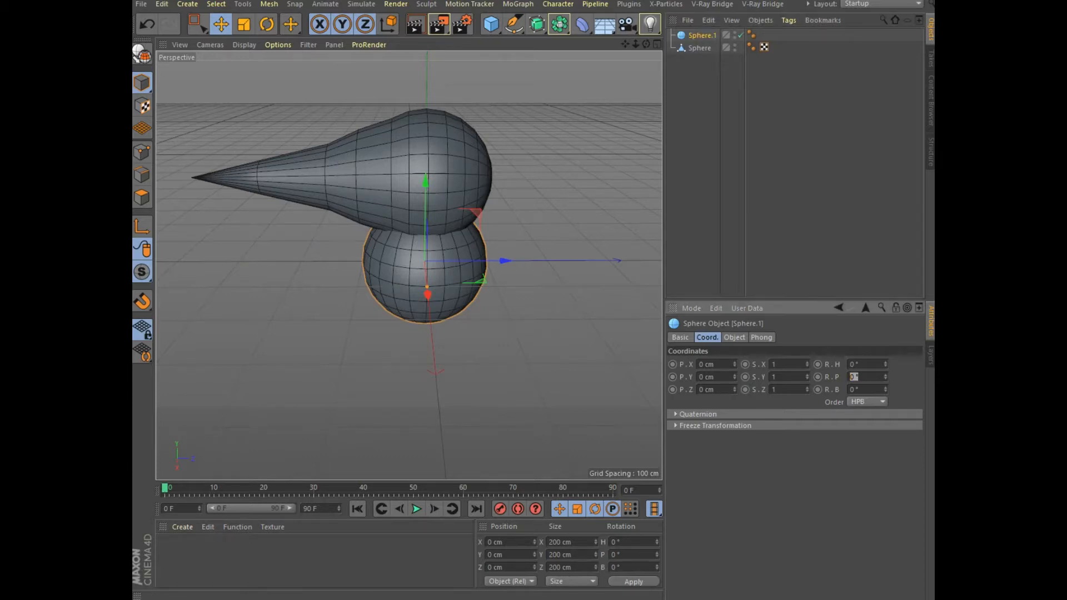
pyautogui.press('Return')
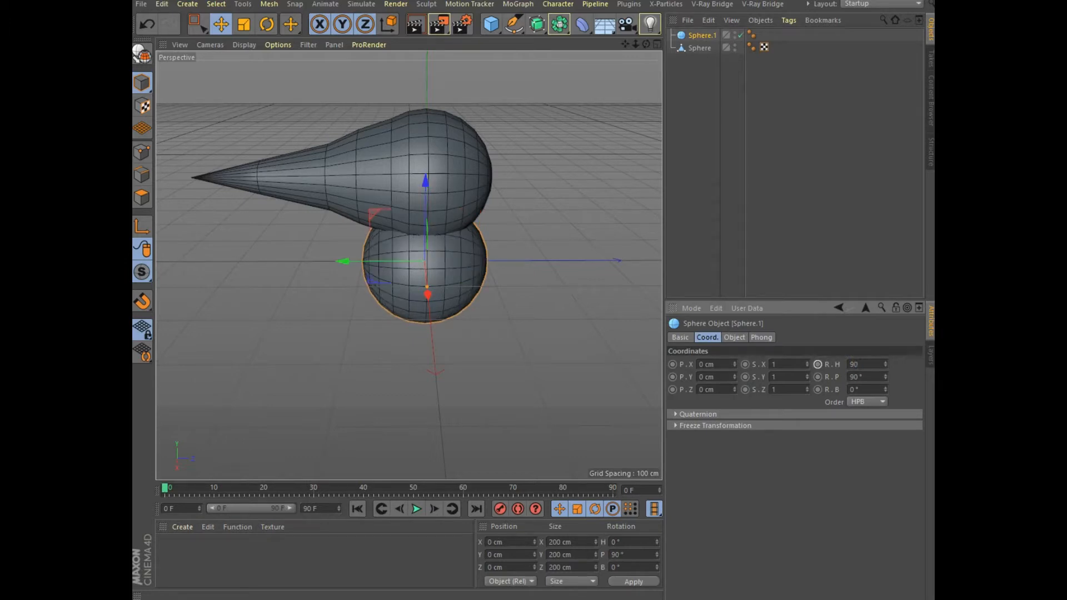
pyautogui.press('Return')
# Set the new sphere's radius to 45 cm and move it to the head's side, about X 81 cm and Y 141 cm
pyautogui.click(734, 337)
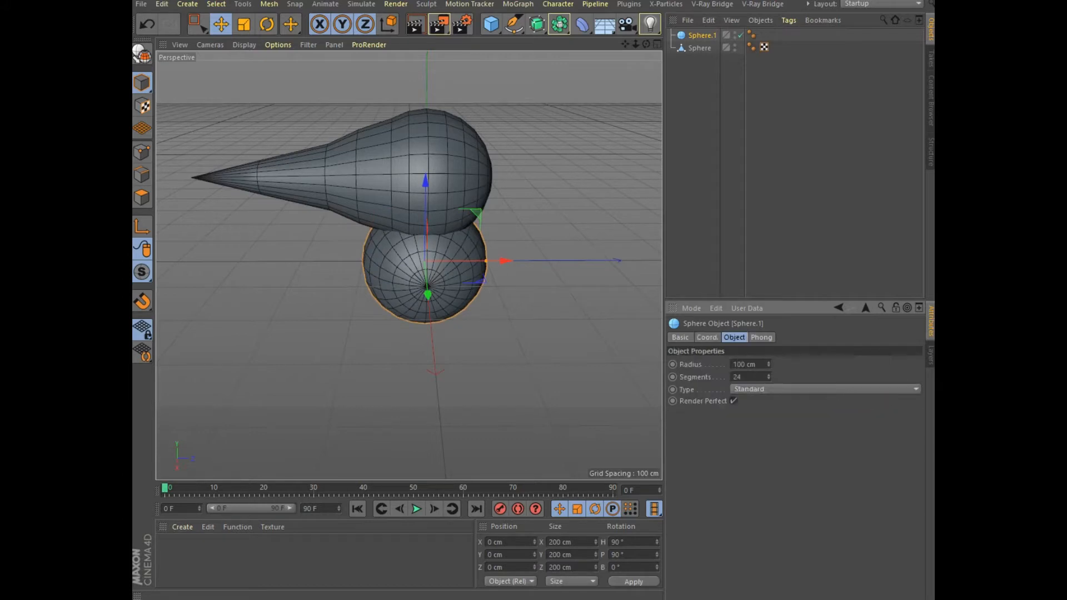
pyautogui.moveTo(769, 365); pyautogui.dragTo(768, 395)
pyautogui.moveTo(425, 182); pyautogui.dragTo(426, 90)
pyautogui.keyDown('alt'); pyautogui.moveTo(544, 225); pyautogui.dragTo(397, 260); pyautogui.keyUp('alt')
pyautogui.moveTo(397, 213); pyautogui.dragTo(332, 206)
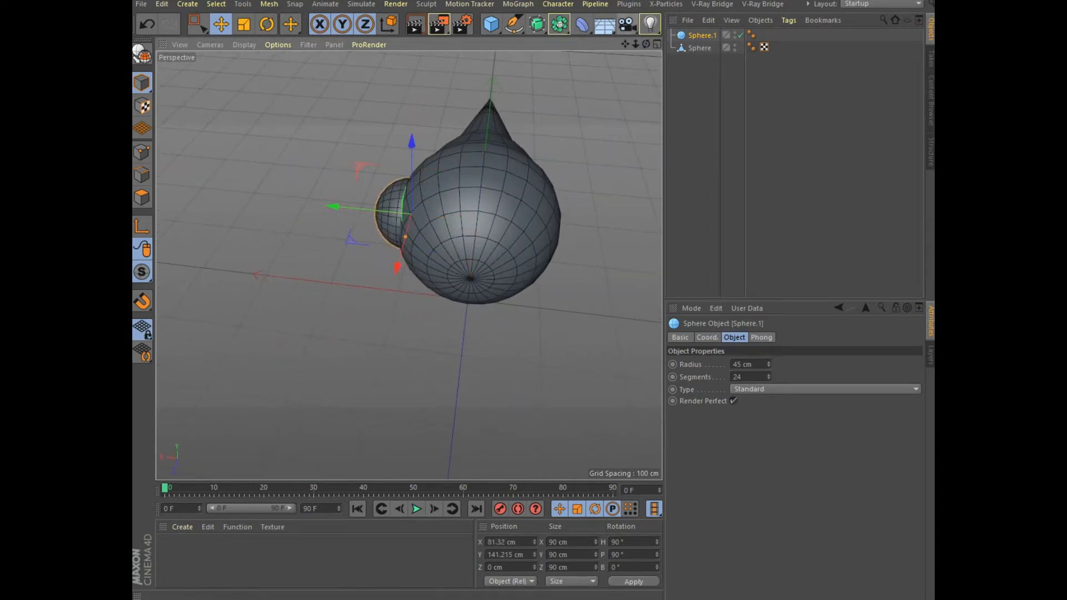
# Fit the eye sphere into the head at about X 58, Y 167, Z -31 cm and rotate it to 67° heading and 70° pitch
pyautogui.moveTo(646, 43); pyautogui.dragTo(739, 47)
pyautogui.keyDown('alt'); pyautogui.moveTo(409, 265); pyautogui.dragTo(415, 238); pyautogui.keyUp('alt')
pyautogui.moveTo(334, 162); pyautogui.dragTo(333, 139)
pyautogui.keyDown('alt'); pyautogui.moveTo(461, 214); pyautogui.dragTo(407, 233); pyautogui.keyUp('alt')
pyautogui.moveTo(286, 229)
pyautogui.mouseDown()
pyautogui.moveTo(310, 227)
pyautogui.moveTo(300, 221)
pyautogui.mouseUp()
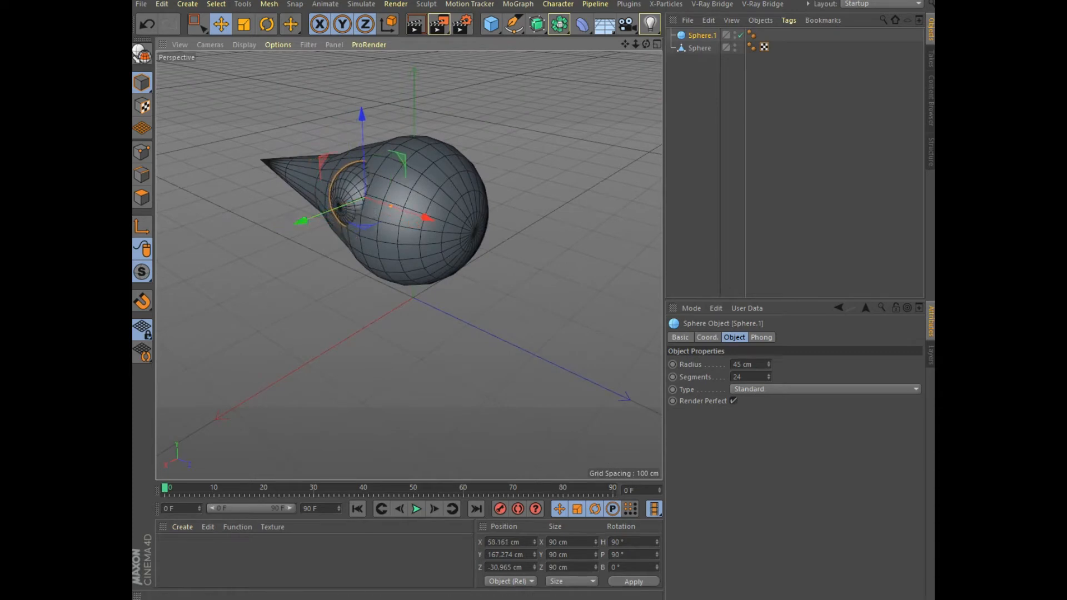
pyautogui.click(707, 338)
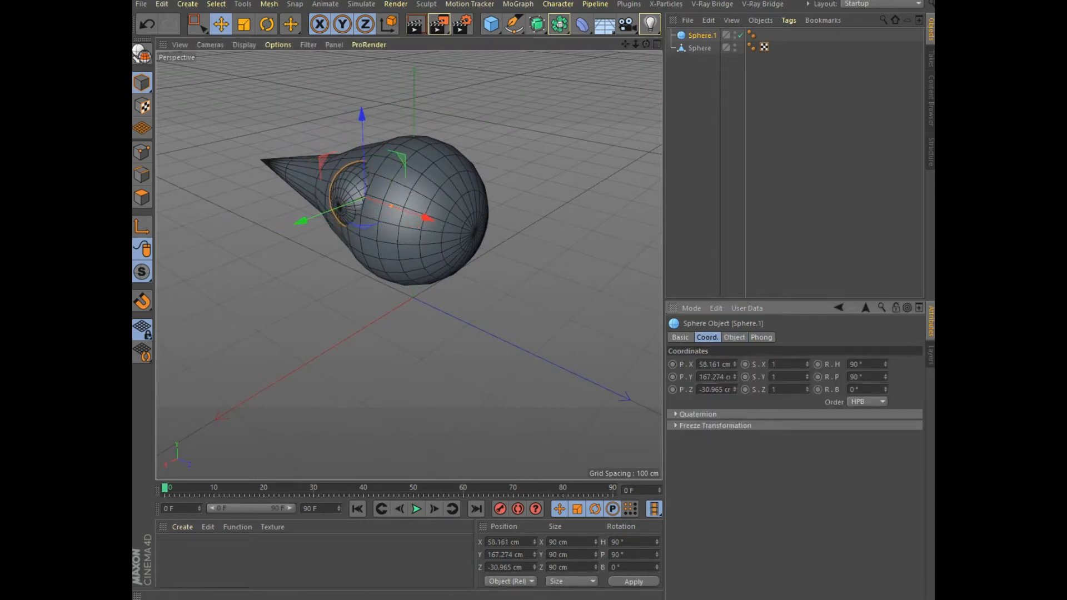
pyautogui.moveTo(885, 364); pyautogui.dragTo(885, 388)
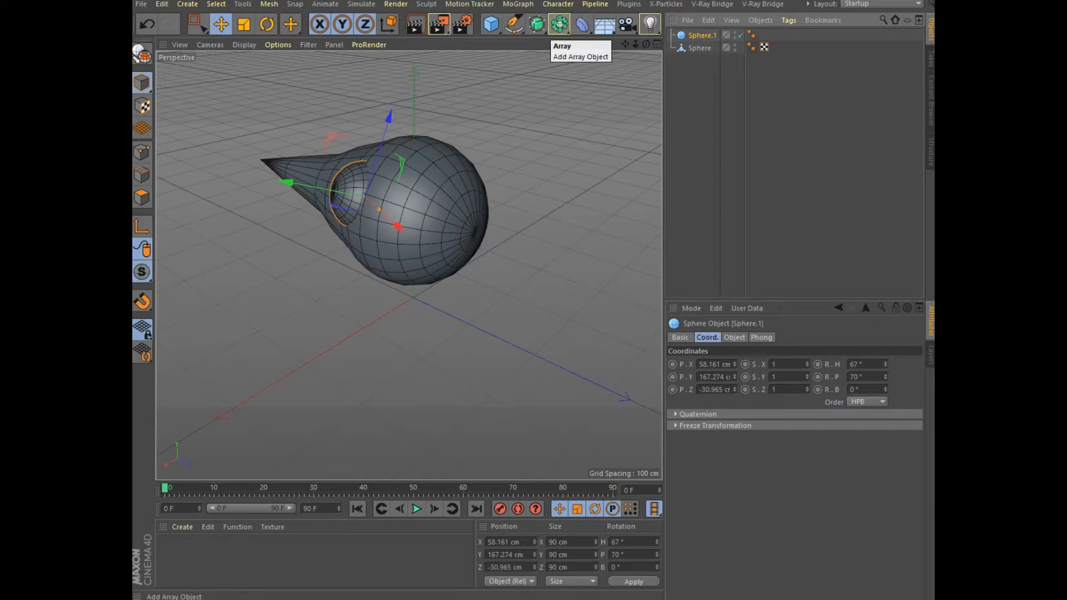
# Add a Symmetry object and nest the eye sphere under it to mirror the eye
pyautogui.click(559, 23)
pyautogui.click(705, 88)
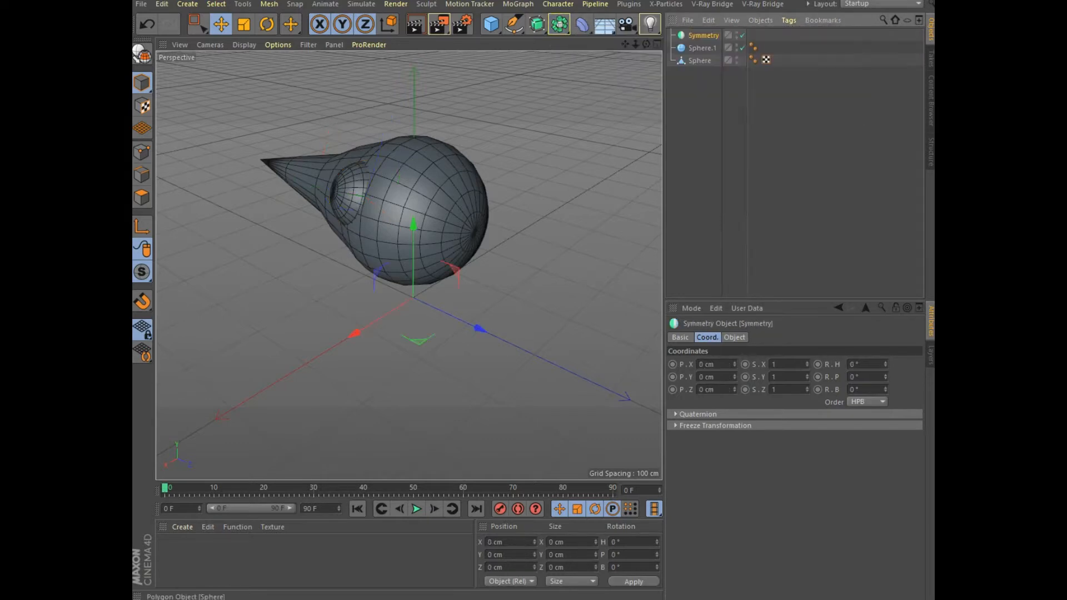
pyautogui.moveTo(702, 47); pyautogui.dragTo(647, 44)
pyautogui.scroll(-2, 472, 269)
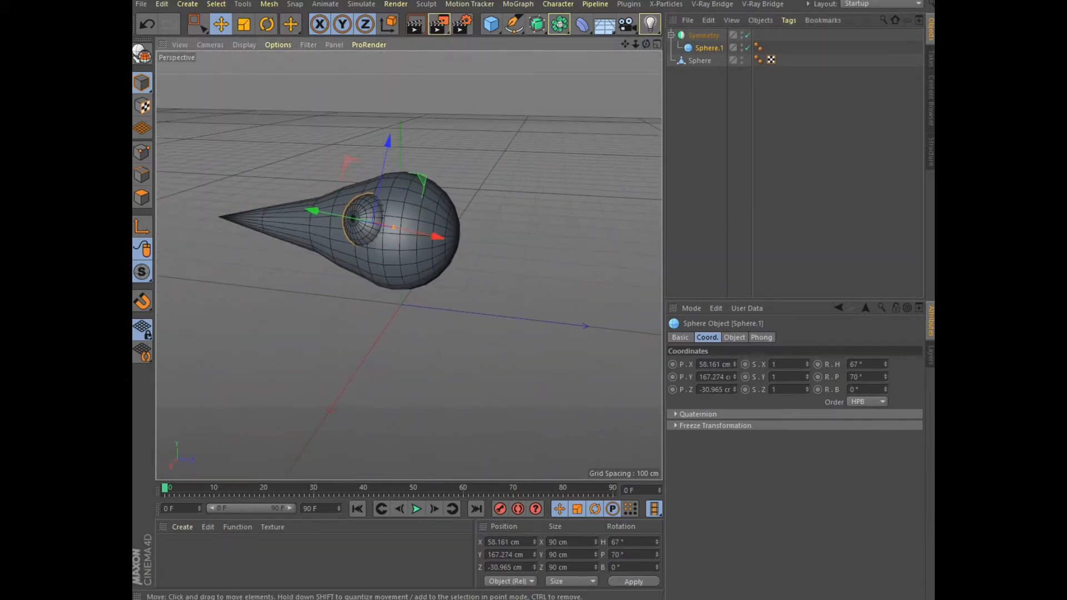
# Duplicate the Symmetry object with its eye sphere below the head in the object hierarchy and expand the copy
pyautogui.moveTo(625, 45); pyautogui.dragTo(695, 64)
pyautogui.click(671, 35)
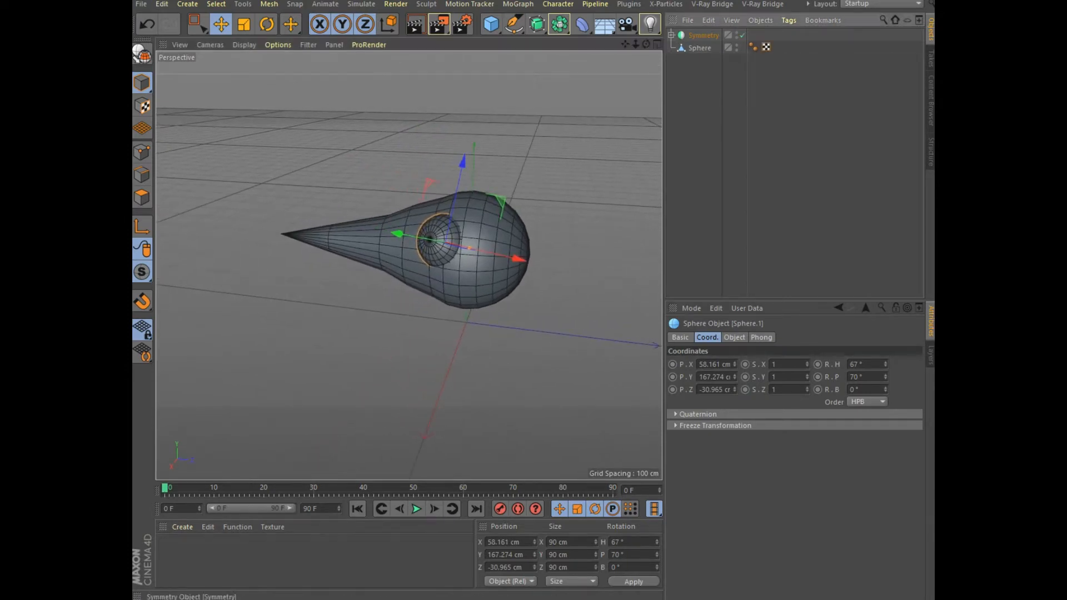
pyautogui.keyDown('ctrl'); pyautogui.moveTo(702, 35); pyautogui.dragTo(702, 71); pyautogui.keyUp('ctrl')
pyautogui.click(671, 60)
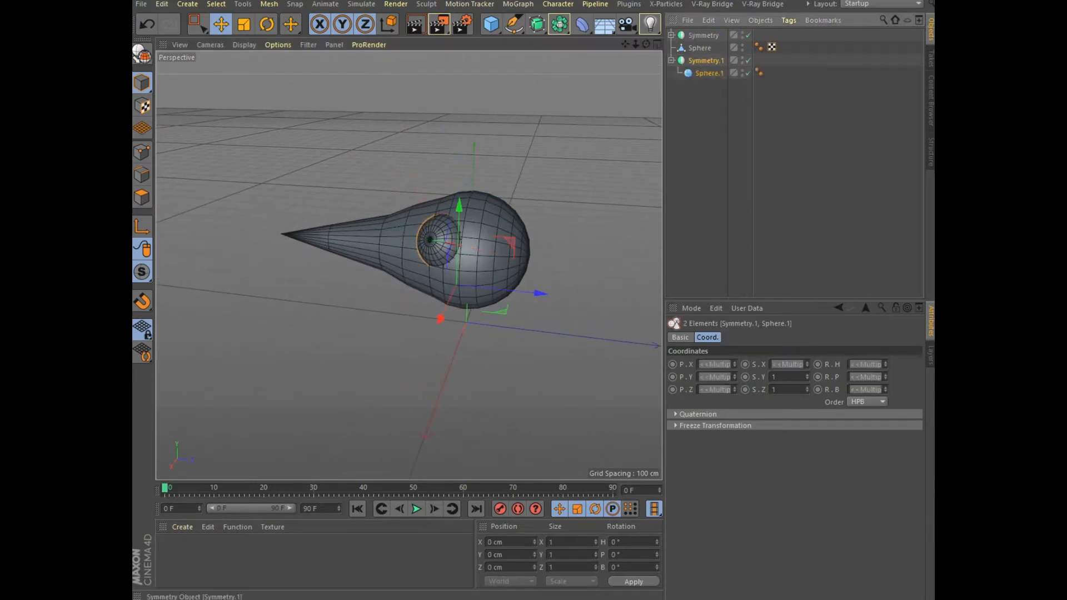
# Set the copied eye sphere's radius to 28 cm and move it outward to about X 77, Y 175, Z -39 cm as a pupil
pyautogui.click(709, 74)
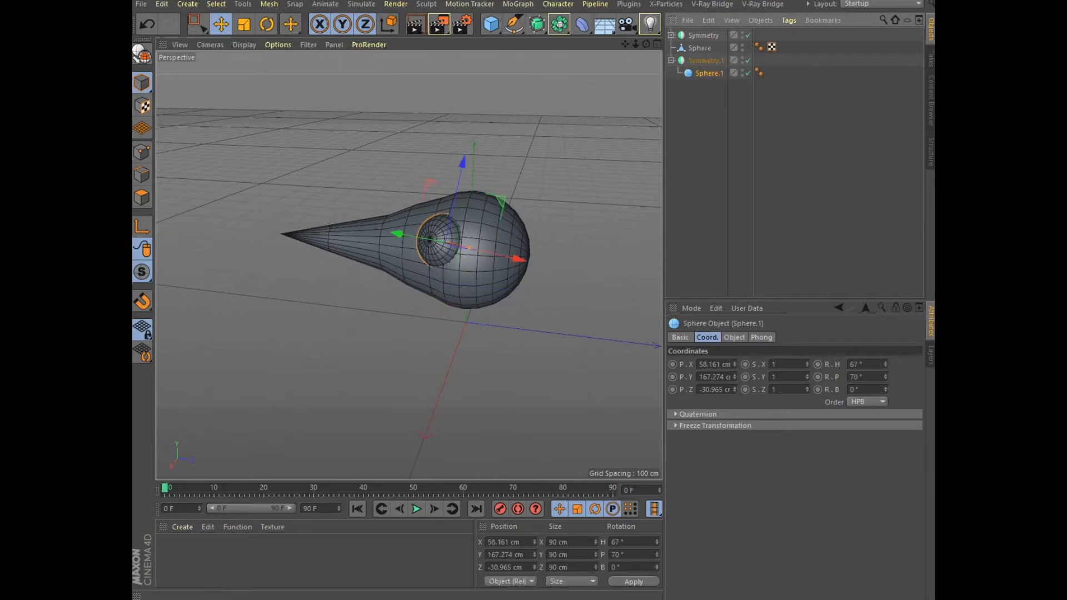
pyautogui.click(734, 337)
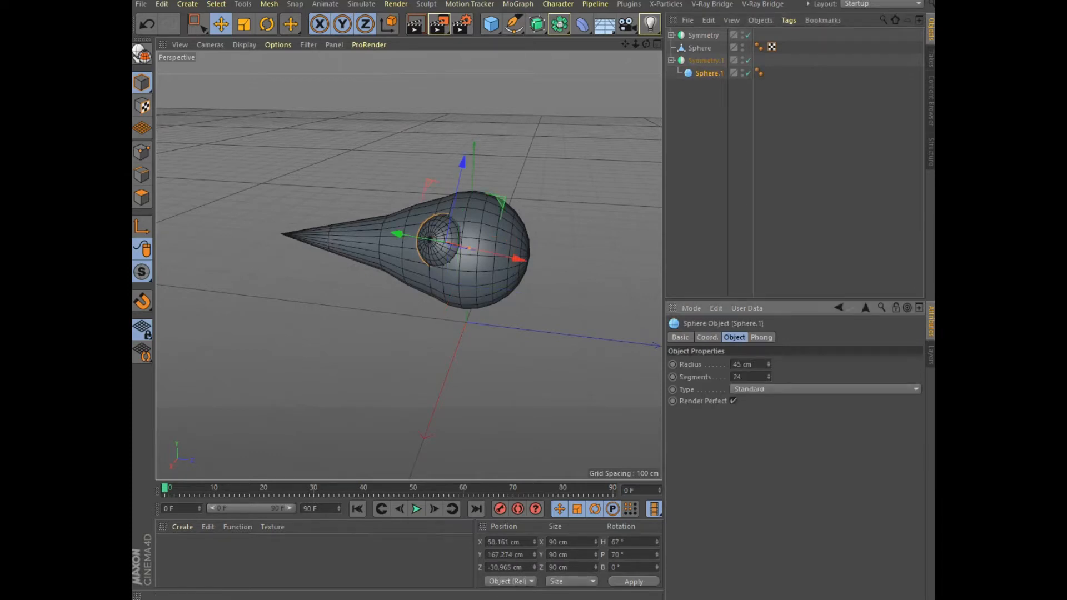
pyautogui.moveTo(768, 365); pyautogui.dragTo(768, 367)
pyautogui.keyDown('alt'); pyautogui.moveTo(439, 251); pyautogui.dragTo(364, 286); pyautogui.keyUp('alt')
pyautogui.moveTo(363, 241); pyautogui.dragTo(349, 239)
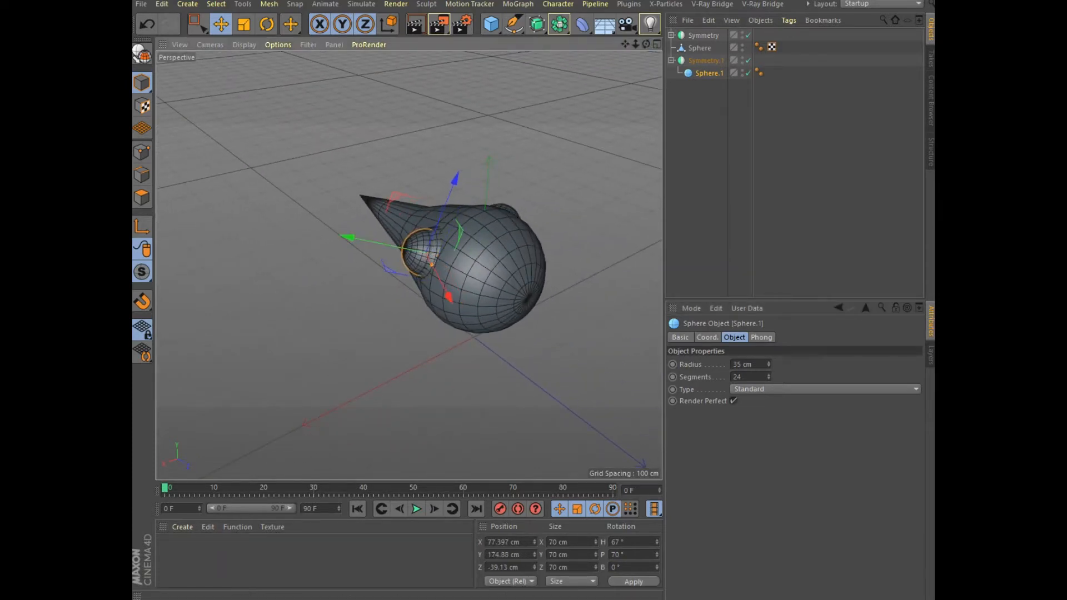
pyautogui.moveTo(768, 365); pyautogui.dragTo(769, 373)
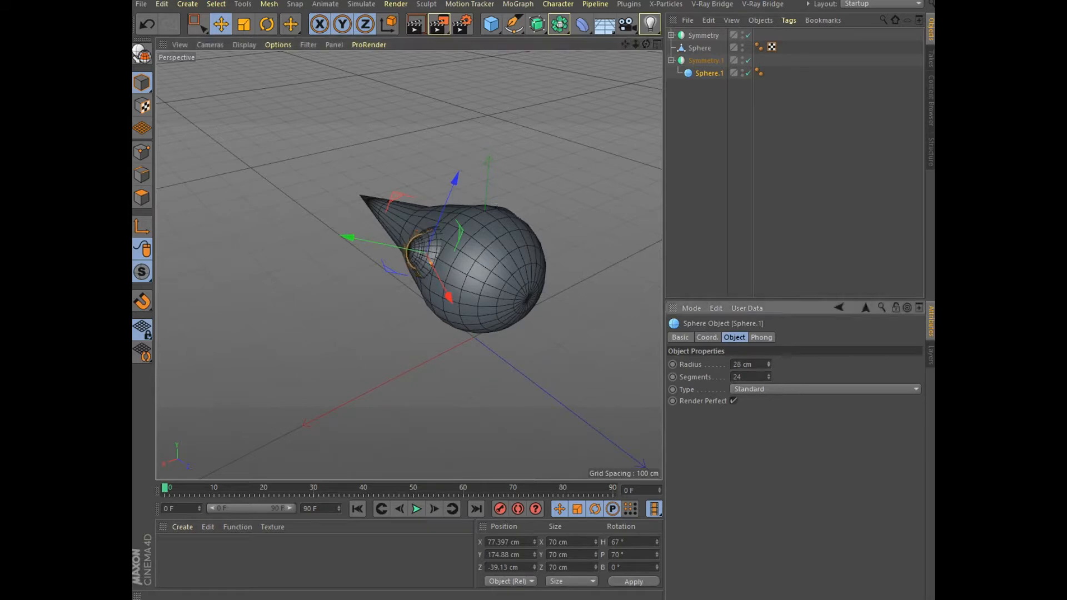
# Add a body sphere with a 145 cm radius and lower it beneath the head to about Y -58 cm
pyautogui.keyDown('alt'); pyautogui.moveTo(409, 265); pyautogui.dragTo(538, 236); pyautogui.keyUp('alt')
pyautogui.keyDown('alt'); pyautogui.moveTo(408, 266); pyautogui.dragTo(318, 261); pyautogui.keyUp('alt')
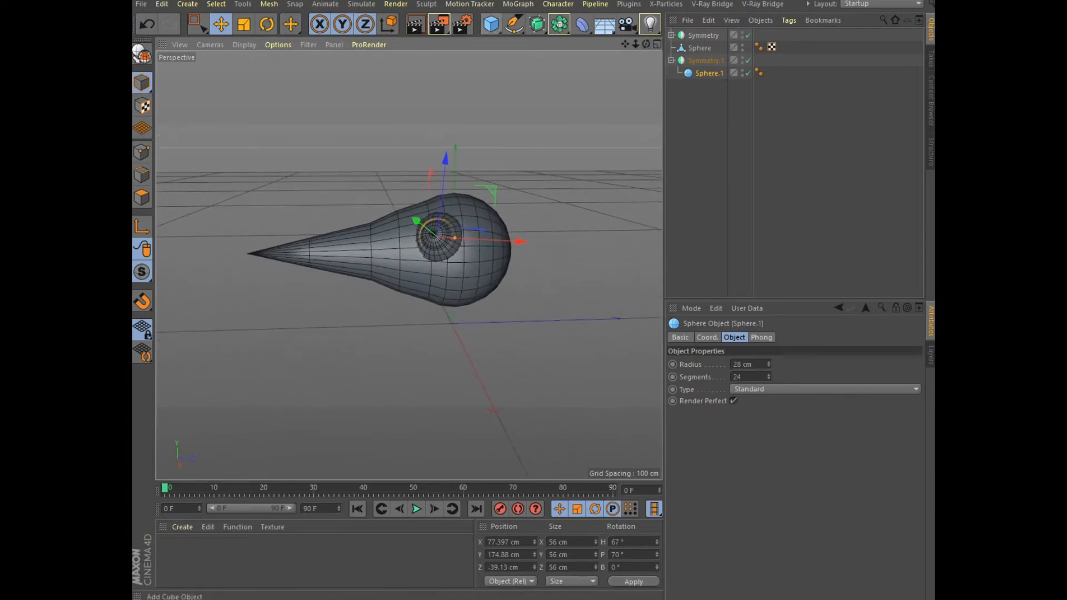
pyautogui.click(491, 25)
pyautogui.click(745, 65)
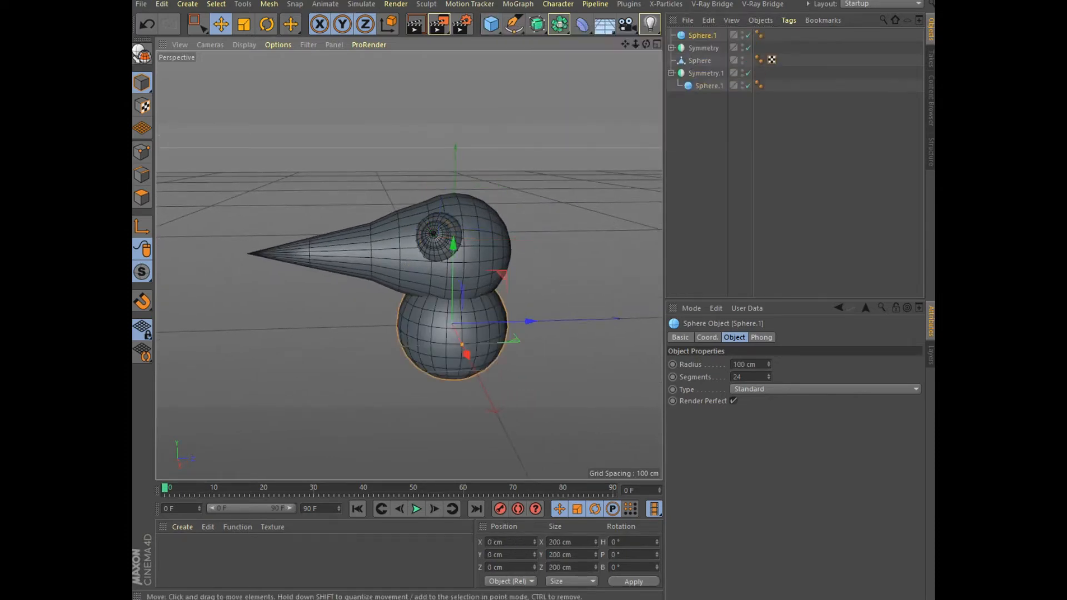
pyautogui.moveTo(768, 365); pyautogui.dragTo(769, 339)
pyautogui.moveTo(453, 245); pyautogui.dragTo(453, 275)
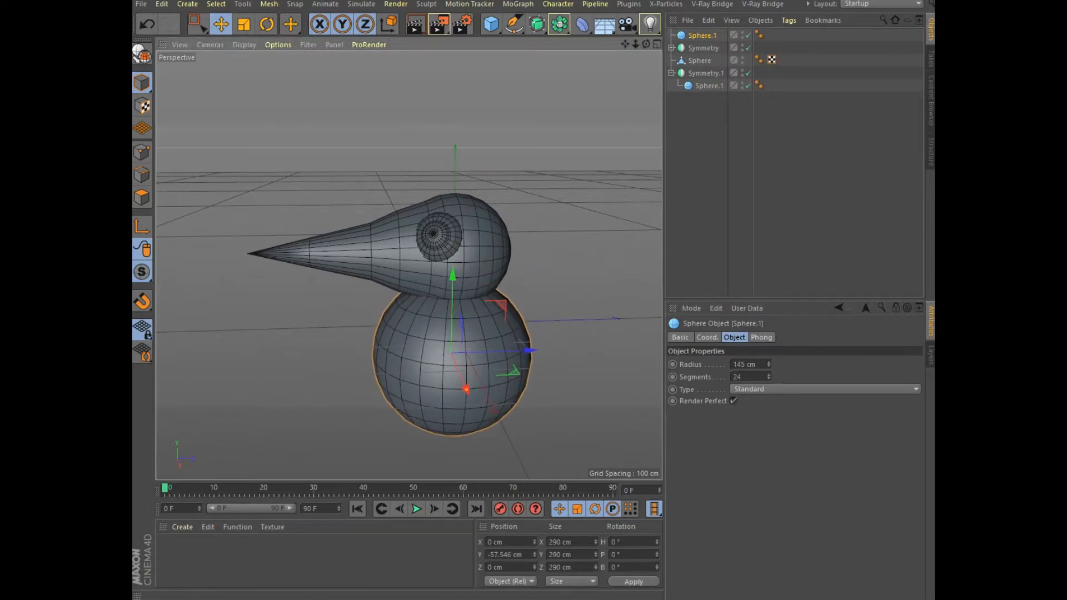
# Set the body sphere's pitch rotation to 90° and move it back to about Z 90 cm
pyautogui.click(707, 338)
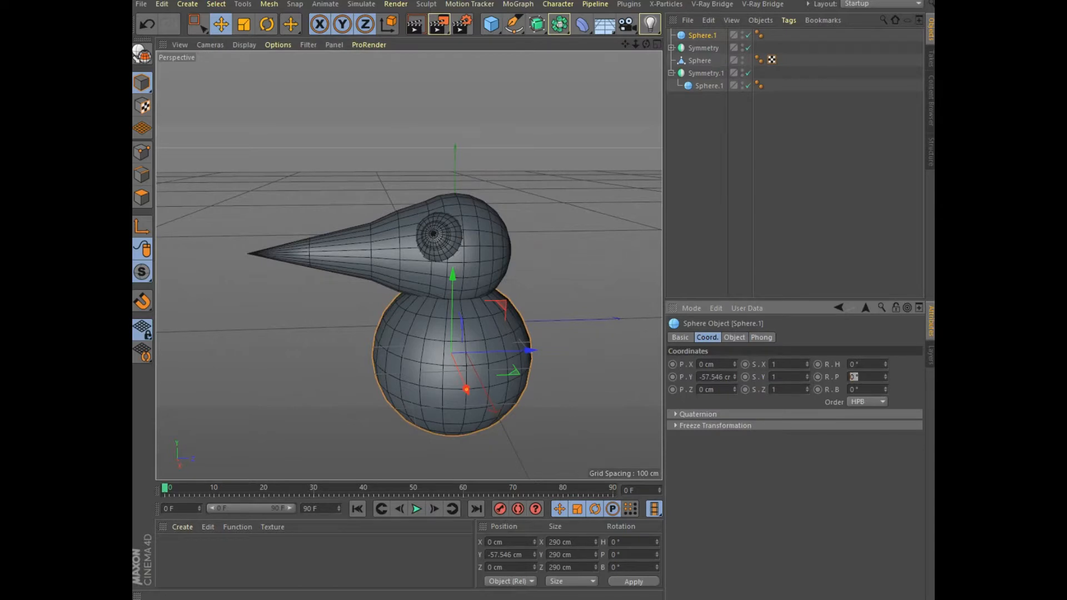
pyautogui.write('90')
pyautogui.press('Return')
pyautogui.moveTo(369, 355); pyautogui.dragTo(417, 354)
pyautogui.keyDown('alt'); pyautogui.moveTo(500, 289); pyautogui.dragTo(406, 259, button='middle'); pyautogui.keyUp('alt')
# Make the body sphere editable and select its rear pole point with a soft selection radius of 287 cm
pyautogui.click(142, 54)
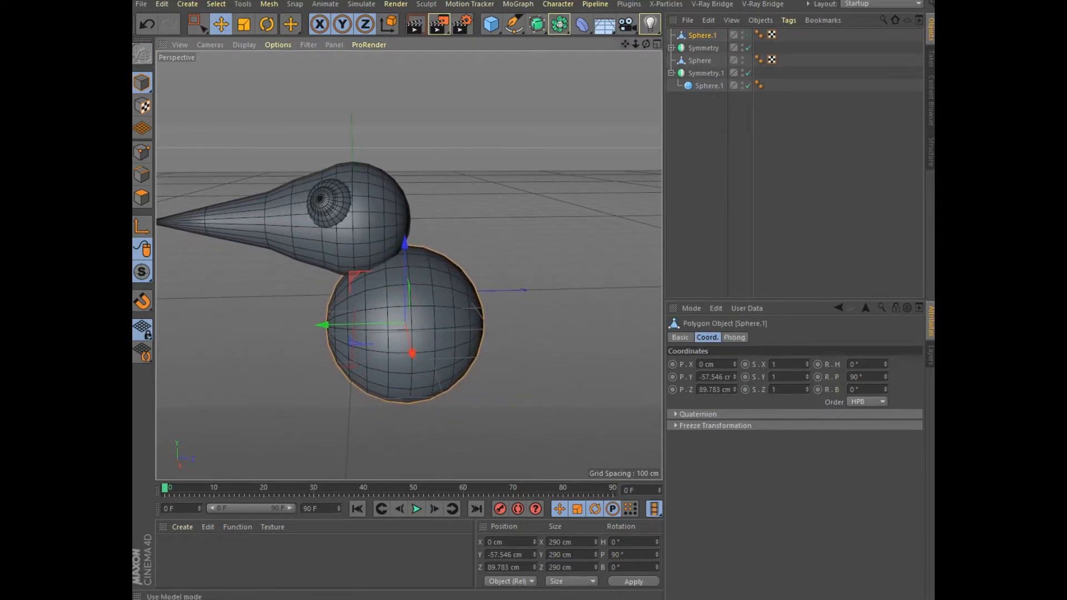
pyautogui.click(142, 152)
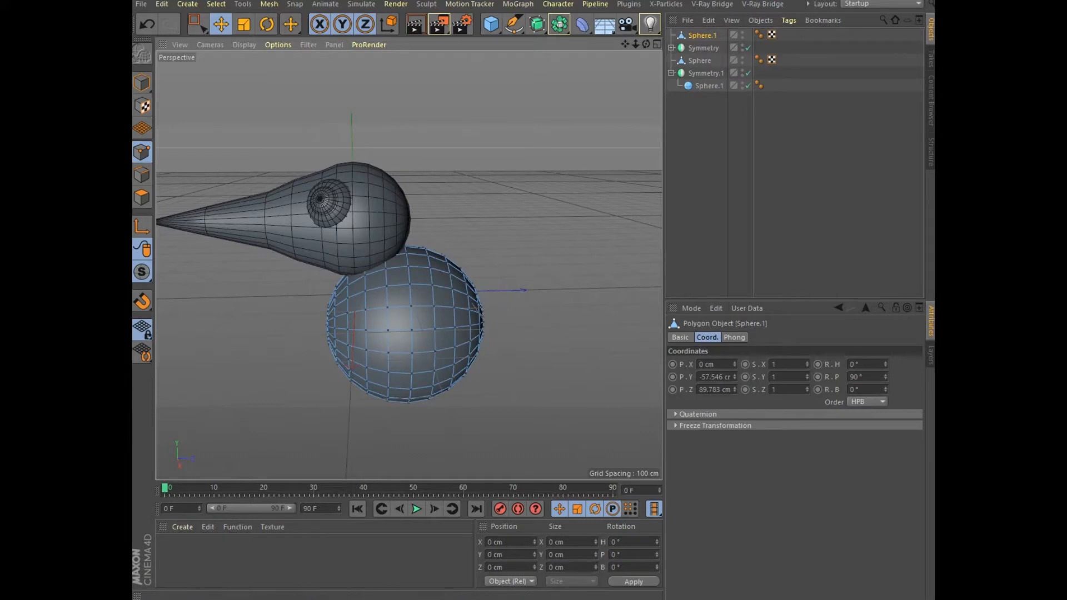
pyautogui.moveTo(646, 44); pyautogui.dragTo(516, 39)
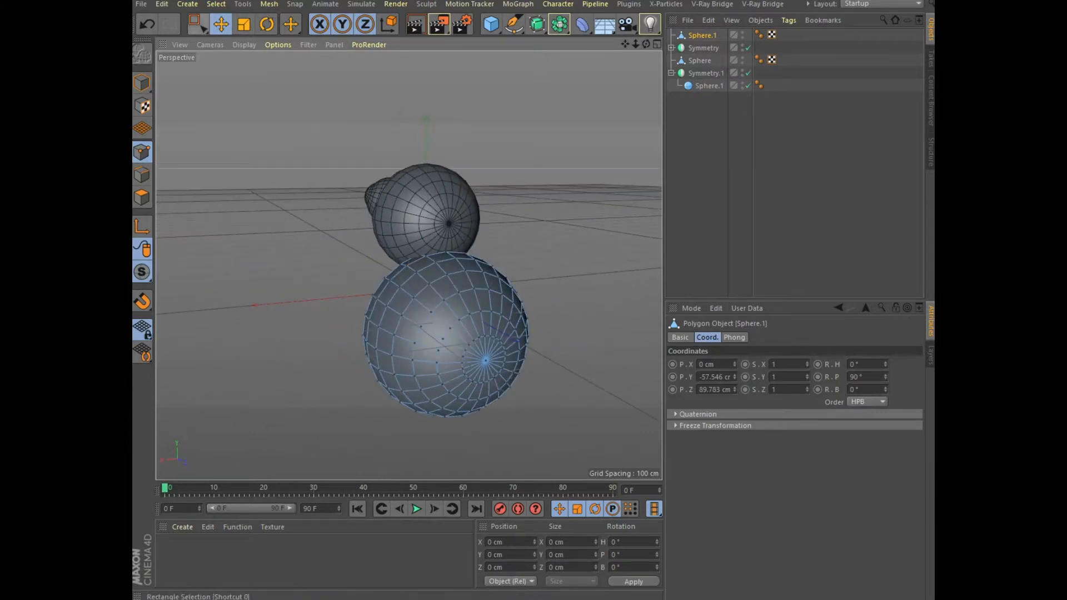
pyautogui.click(198, 23)
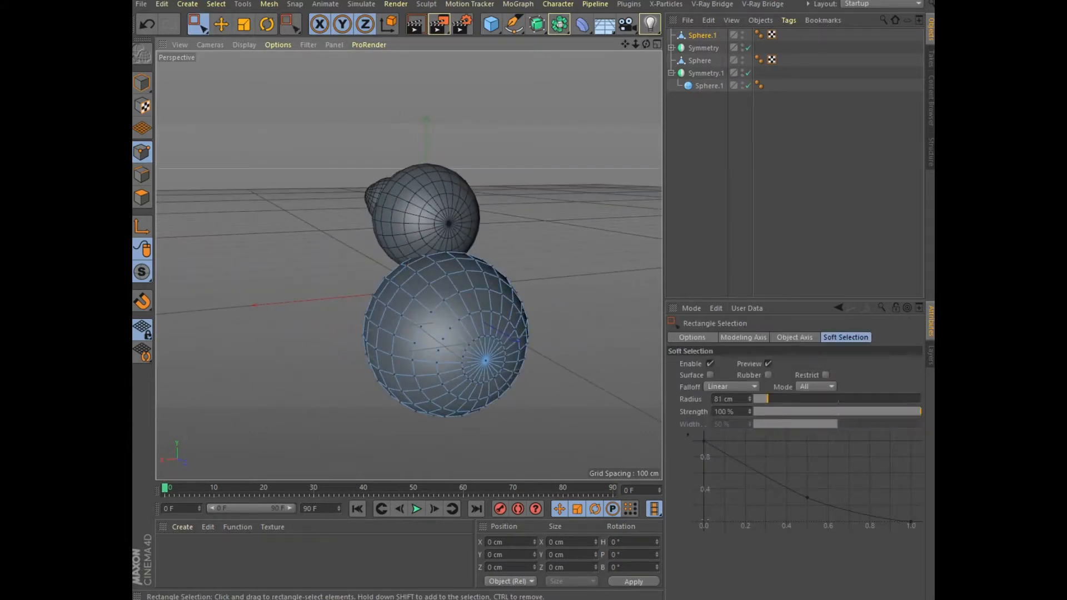
pyautogui.press('e')
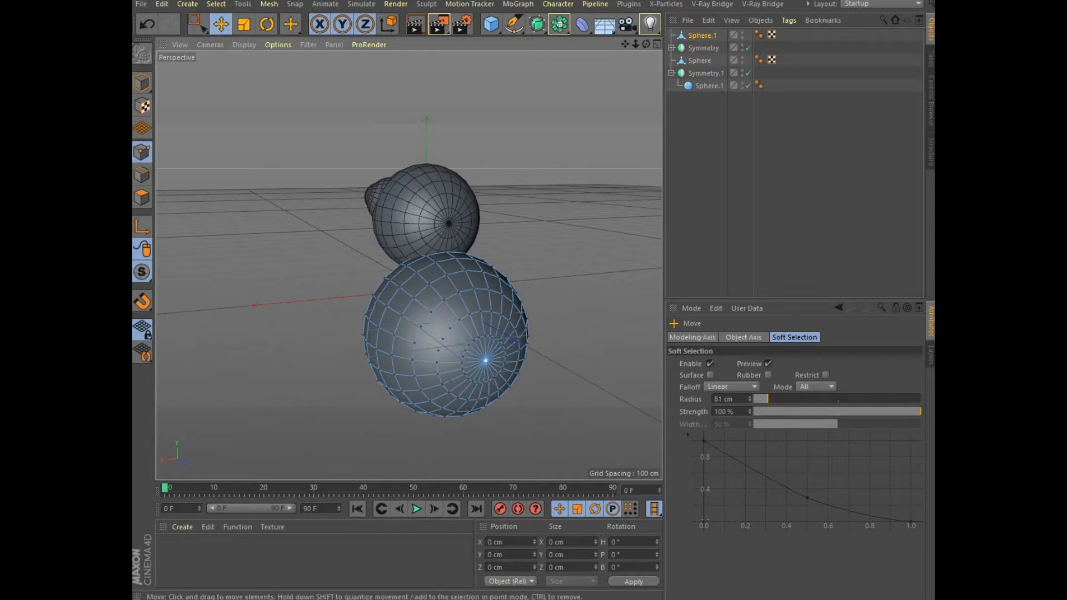
pyautogui.click(485, 361)
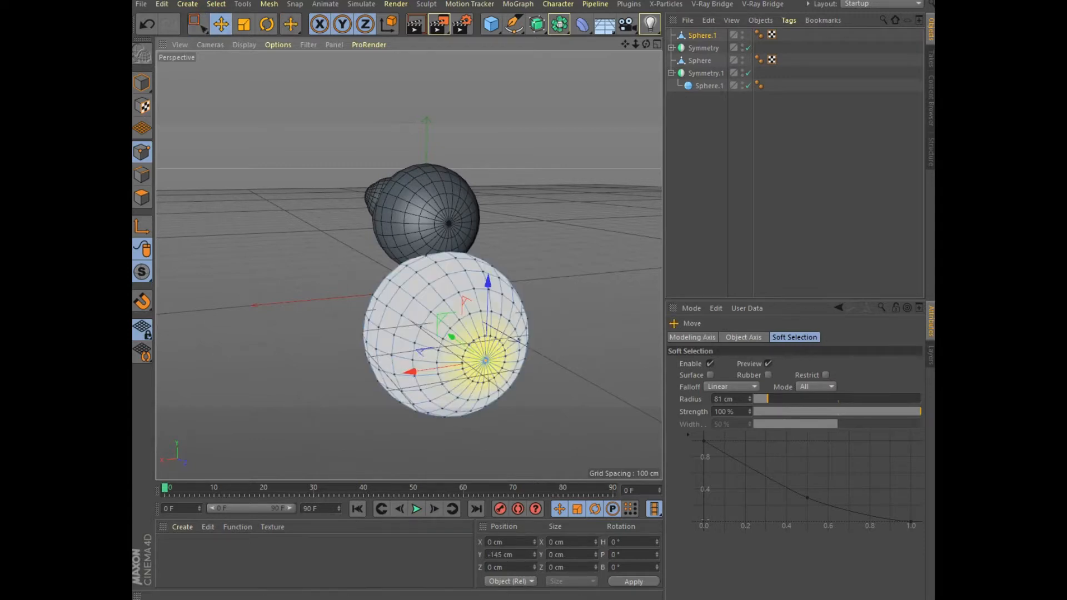
pyautogui.moveTo(767, 399); pyautogui.dragTo(802, 399)
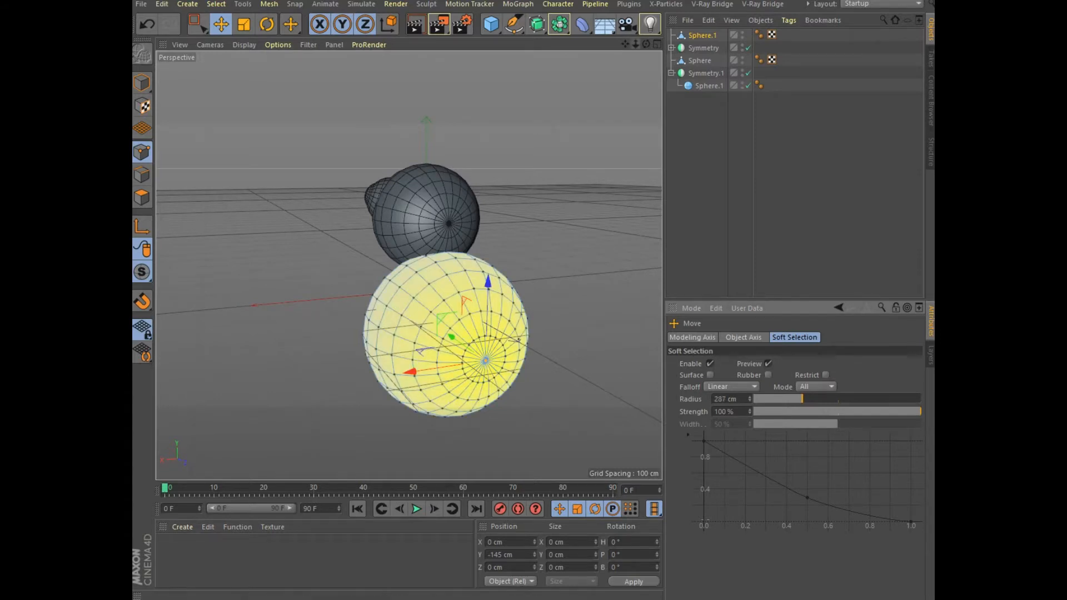
# Pull the body's rear pole point outward to about Y -337 cm to form a pointed tail, and return to model mode
pyautogui.moveTo(646, 44); pyautogui.dragTo(757, 44)
pyautogui.moveTo(494, 351); pyautogui.dragTo(556, 346)
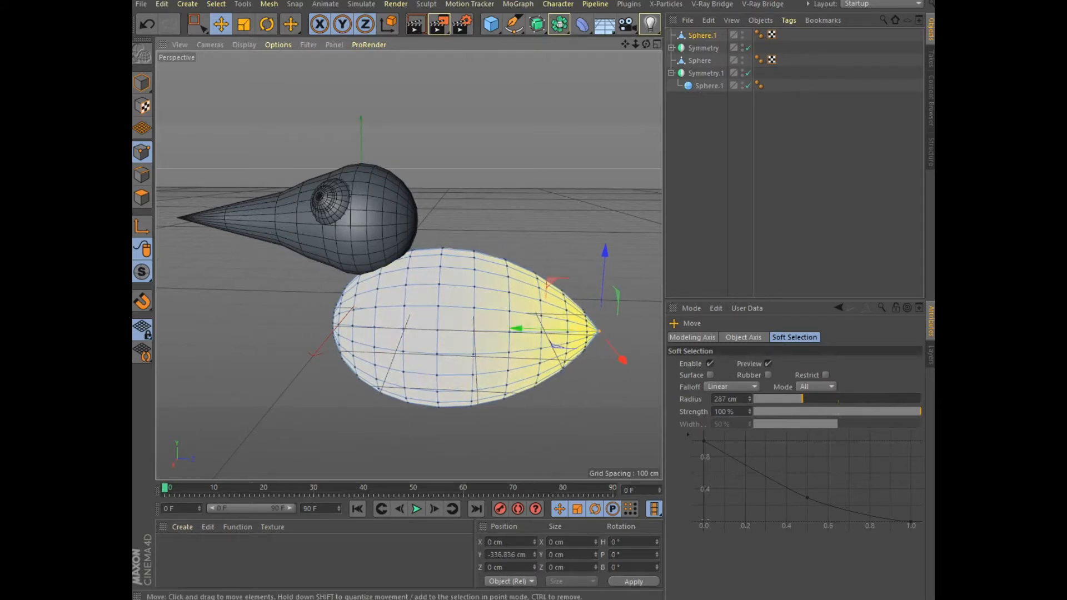
pyautogui.click(141, 82)
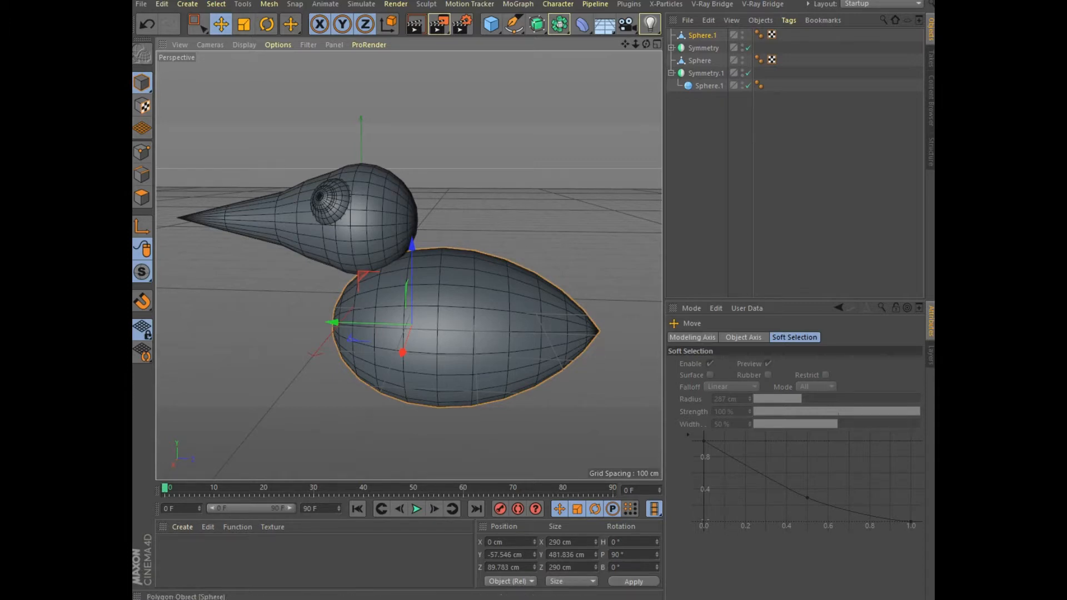
# Group the head, eyes and body objects under one null and hide that group
pyautogui.click(702, 35)
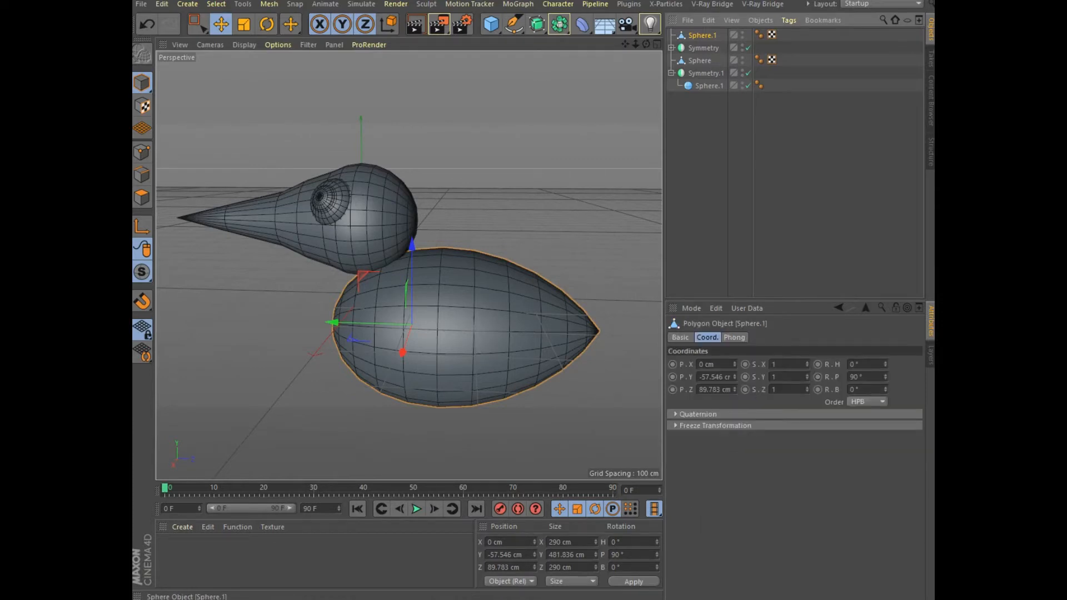
pyautogui.keyDown('shift'); pyautogui.click(708, 86); pyautogui.keyUp('shift')
pyautogui.rightClick(707, 86)
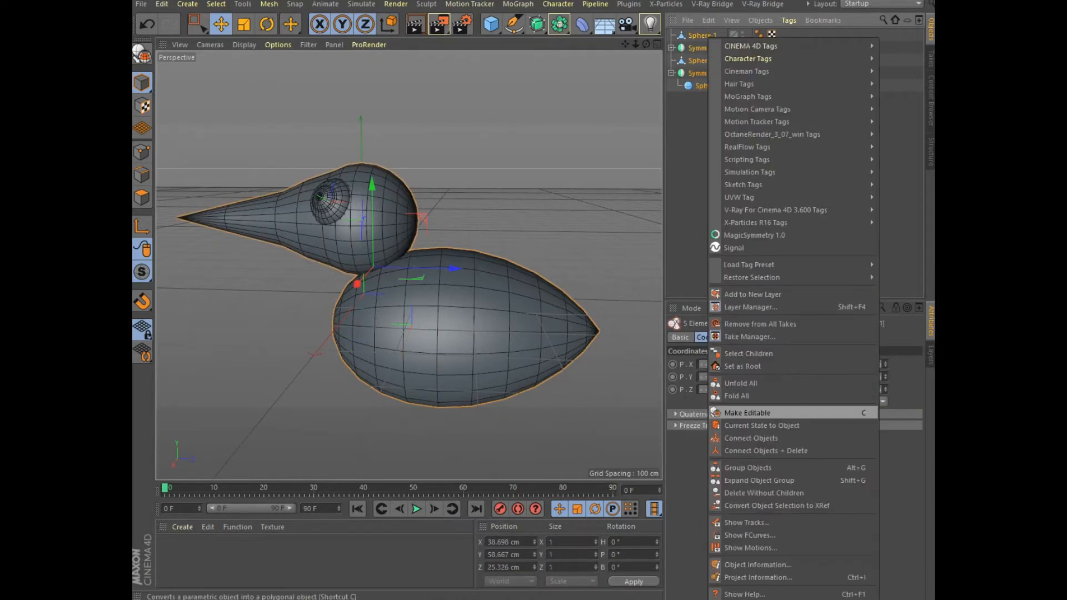
pyautogui.click(747, 467)
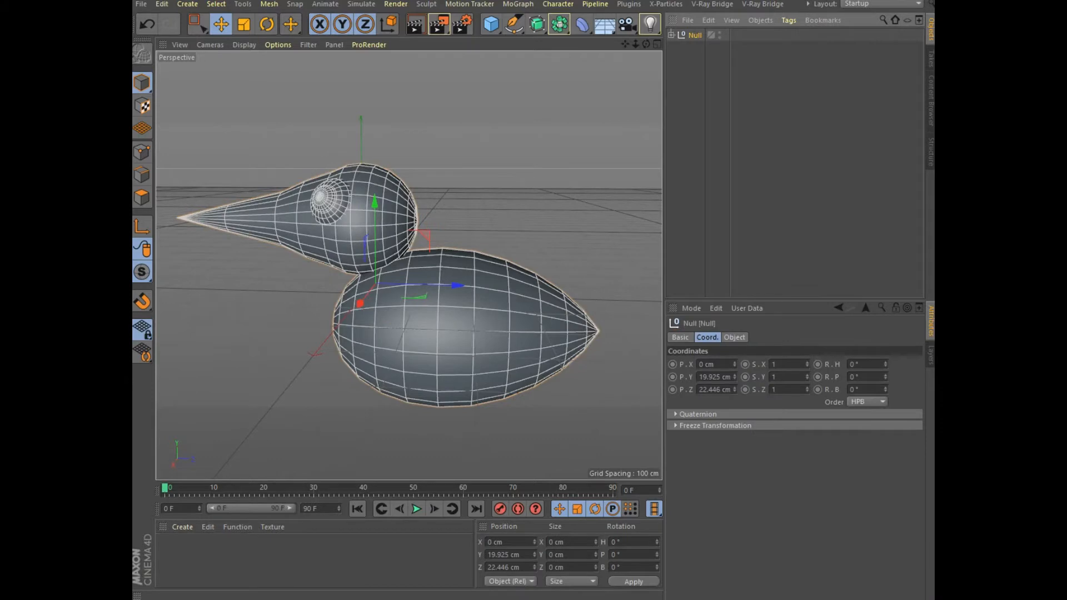
pyautogui.keyDown('alt'); pyautogui.click(720, 33); pyautogui.keyUp('alt')
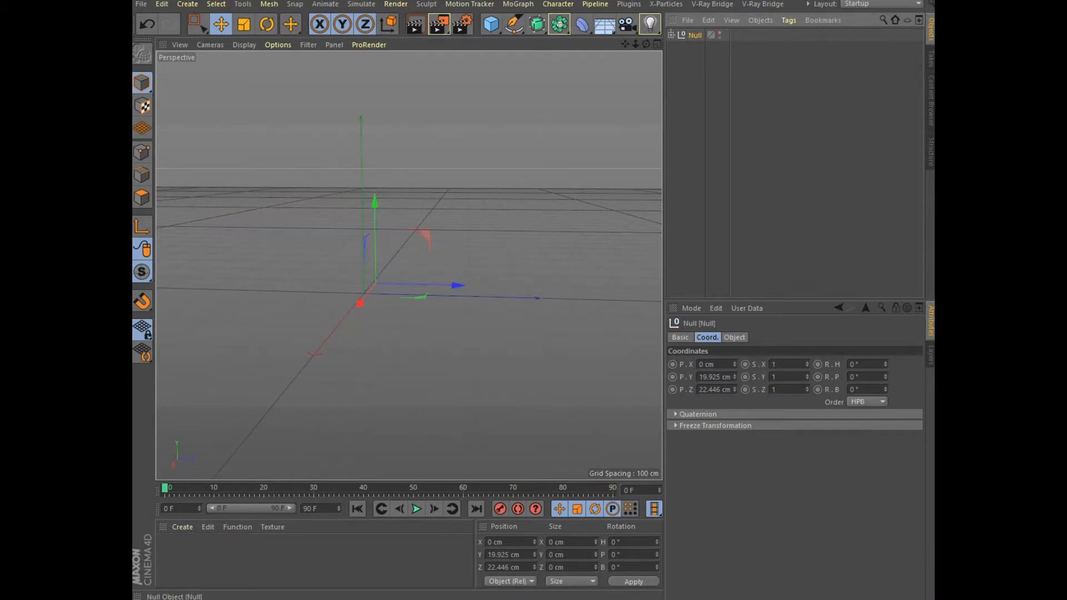
# Add a new sphere for the wing with a 90° pitch rotation and a 78 cm radius
pyautogui.click(491, 24)
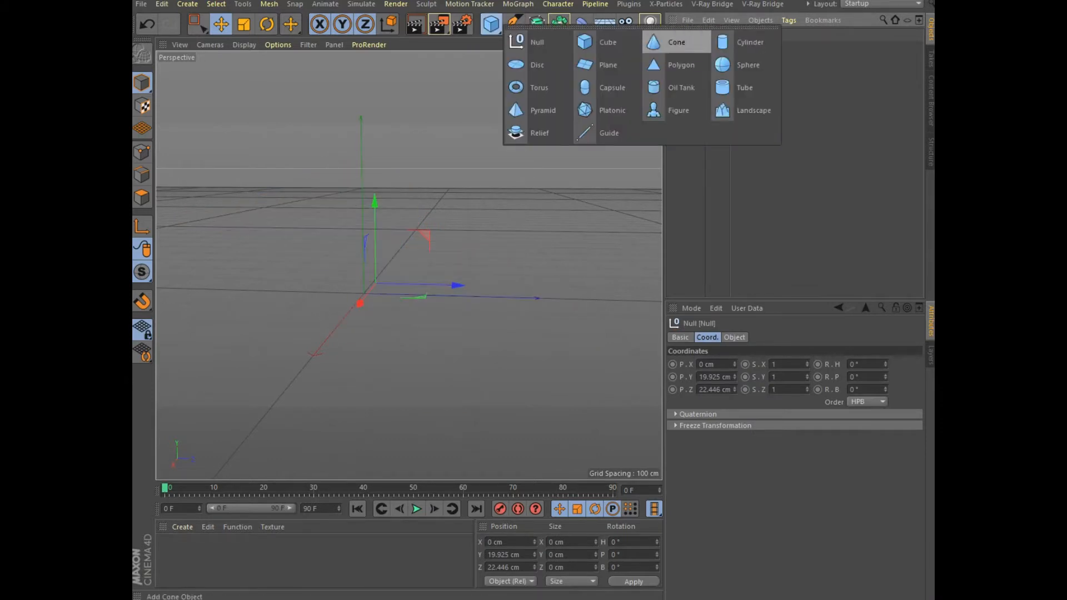
pyautogui.click(747, 65)
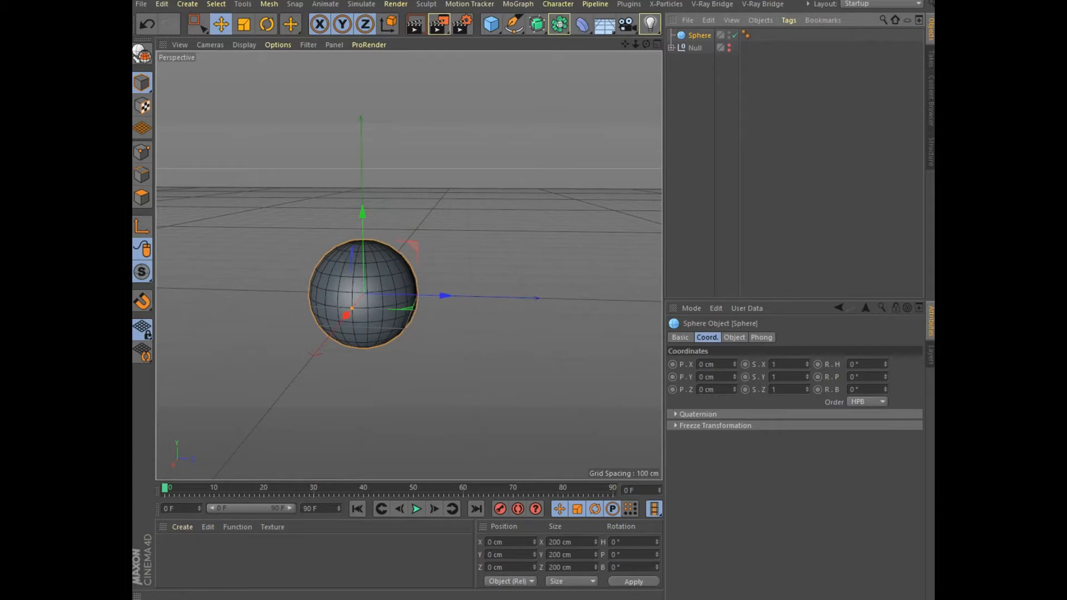
pyautogui.moveTo(865, 377); pyautogui.dragTo(745, 377)
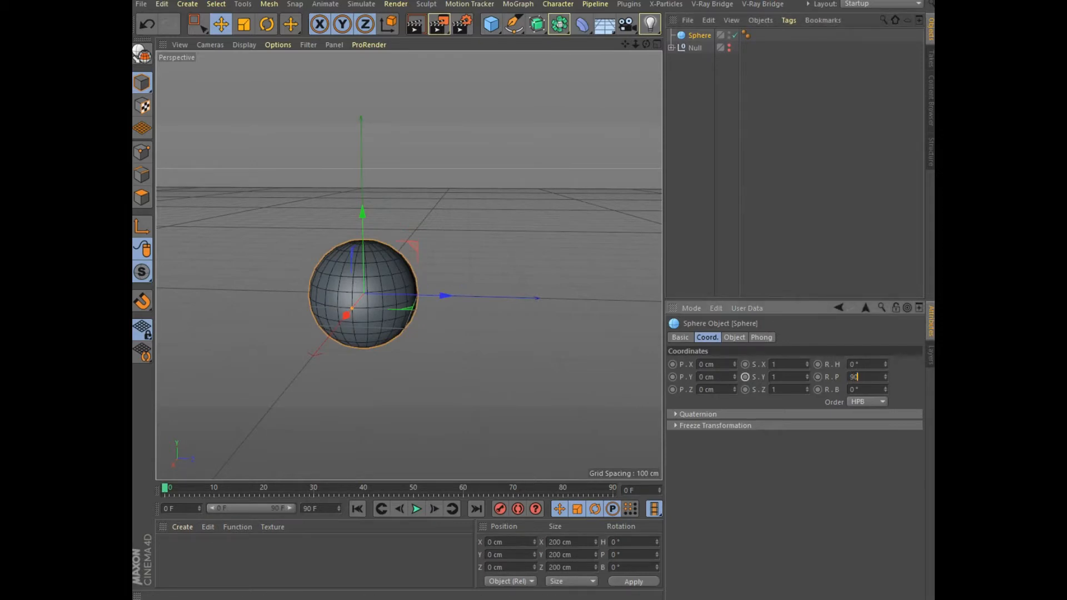
pyautogui.write('90')
pyautogui.press('Return')
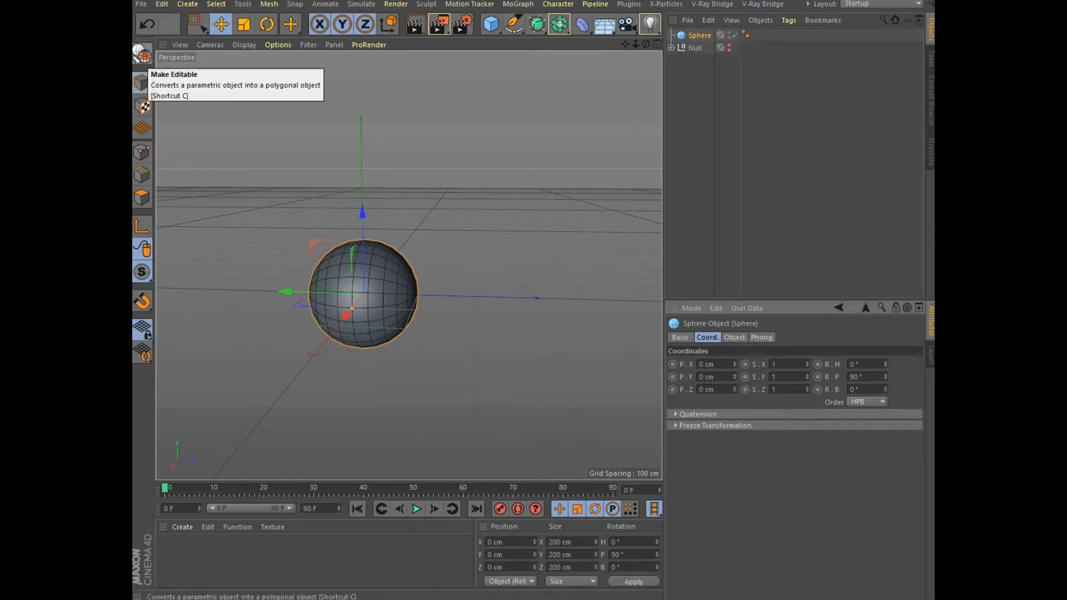
pyautogui.click(733, 337)
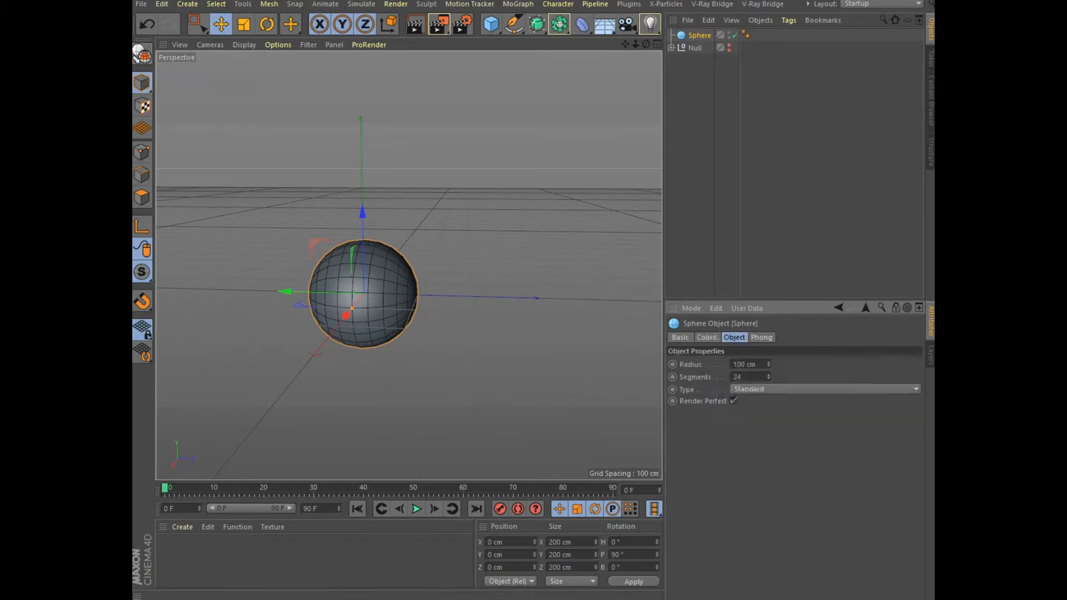
pyautogui.moveTo(768, 364); pyautogui.dragTo(768, 377)
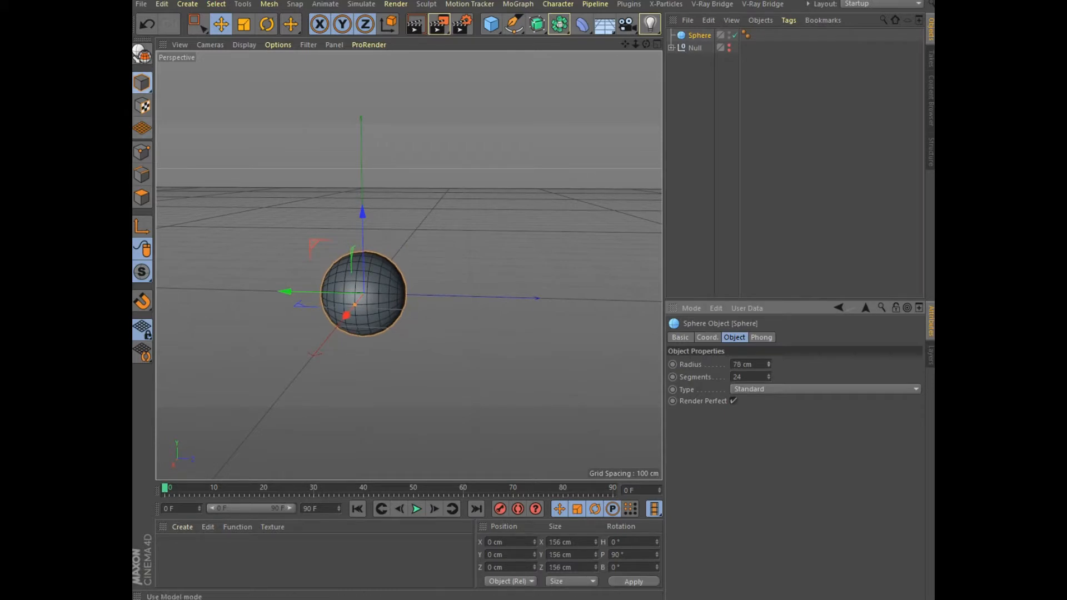
# Make the new sphere editable and select its front pole point
pyautogui.click(142, 54)
pyautogui.click(143, 152)
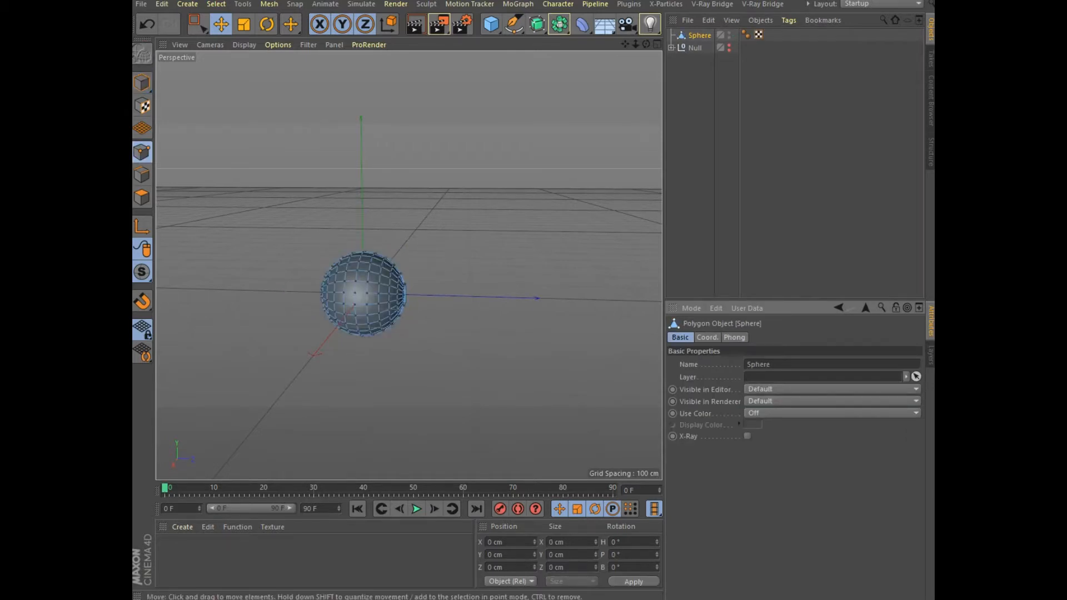
pyautogui.moveTo(645, 44)
pyautogui.mouseDown()
pyautogui.moveTo(638, 54)
pyautogui.moveTo(652, 48)
pyautogui.mouseUp()
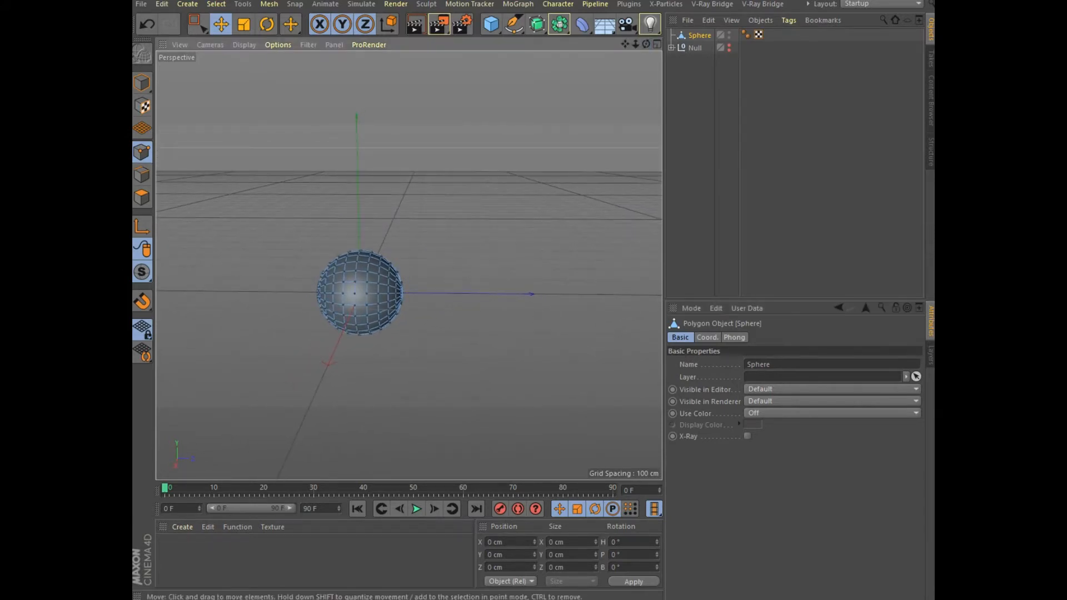
pyautogui.keyDown('alt'); pyautogui.moveTo(408, 266); pyautogui.dragTo(444, 266); pyautogui.keyUp('alt')
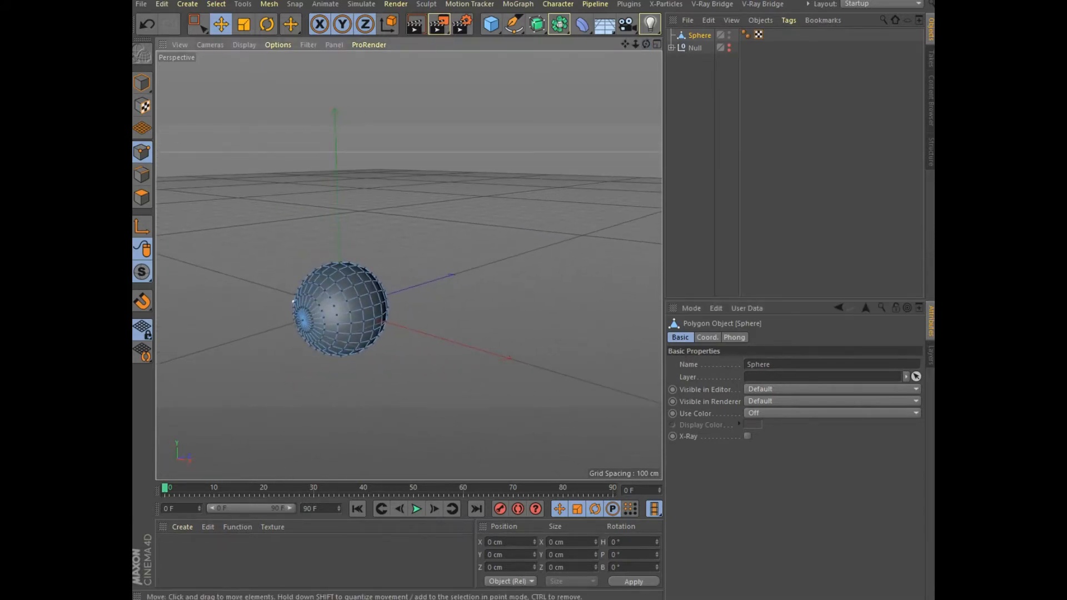
pyautogui.hotkey('ctrl', 'a')
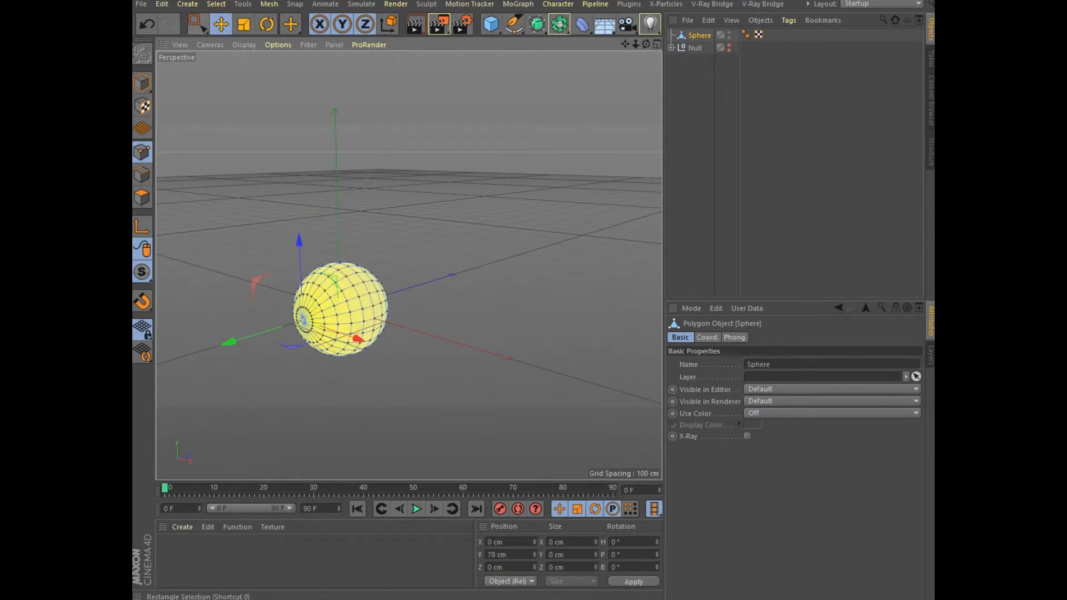
# Set the soft selection radius to 170 cm and pull the front pole point outward to about Y 139 cm
pyautogui.click(197, 24)
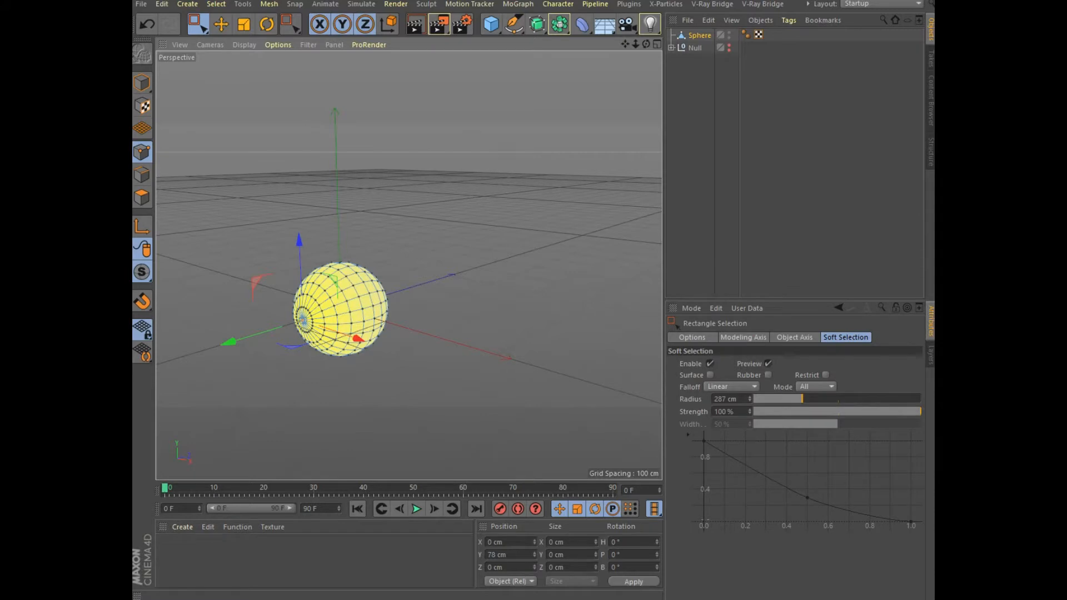
pyautogui.moveTo(801, 399); pyautogui.dragTo(782, 399)
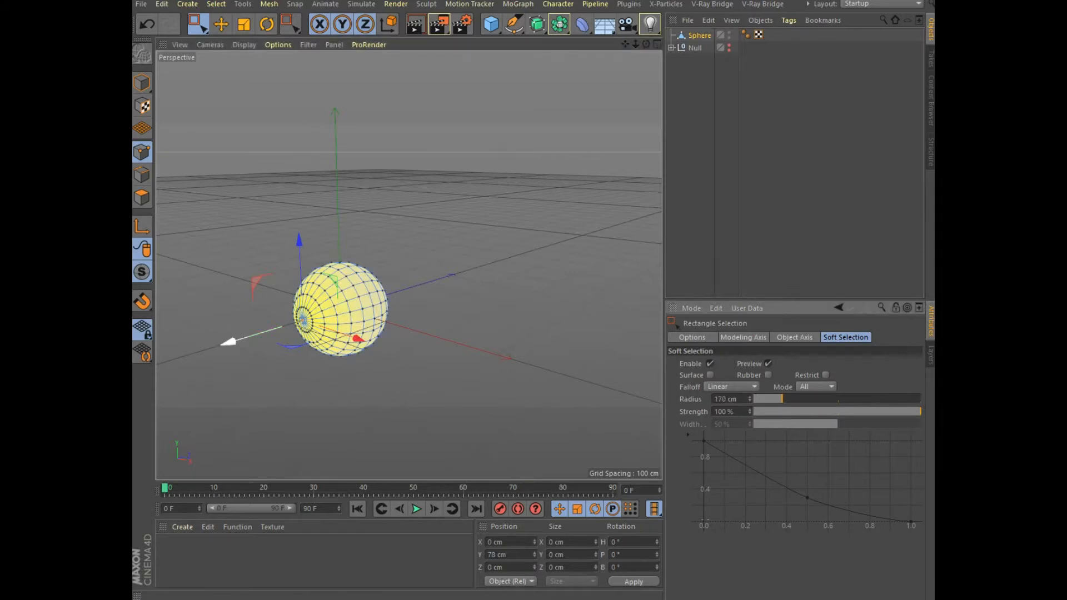
pyautogui.moveTo(229, 342); pyautogui.dragTo(190, 353)
# Select the wing's rear pole point and pull it back to about Y -104 cm with a 463 cm soft selection radius
pyautogui.keyDown('alt'); pyautogui.moveTo(409, 265); pyautogui.dragTo(339, 266); pyautogui.keyUp('alt')
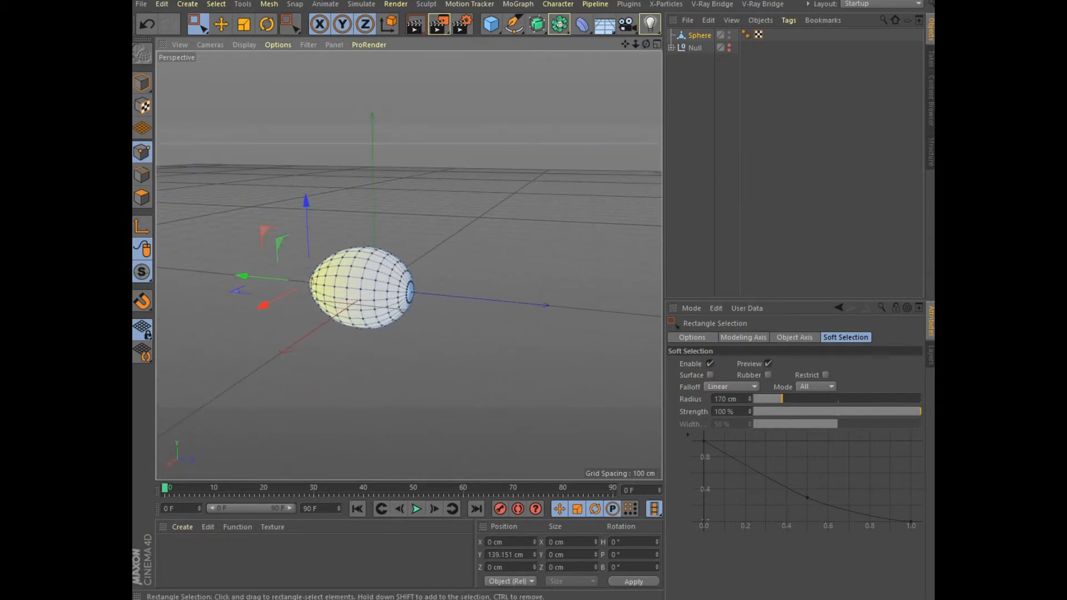
pyautogui.scroll(5, 439, 280)
pyautogui.click(221, 24)
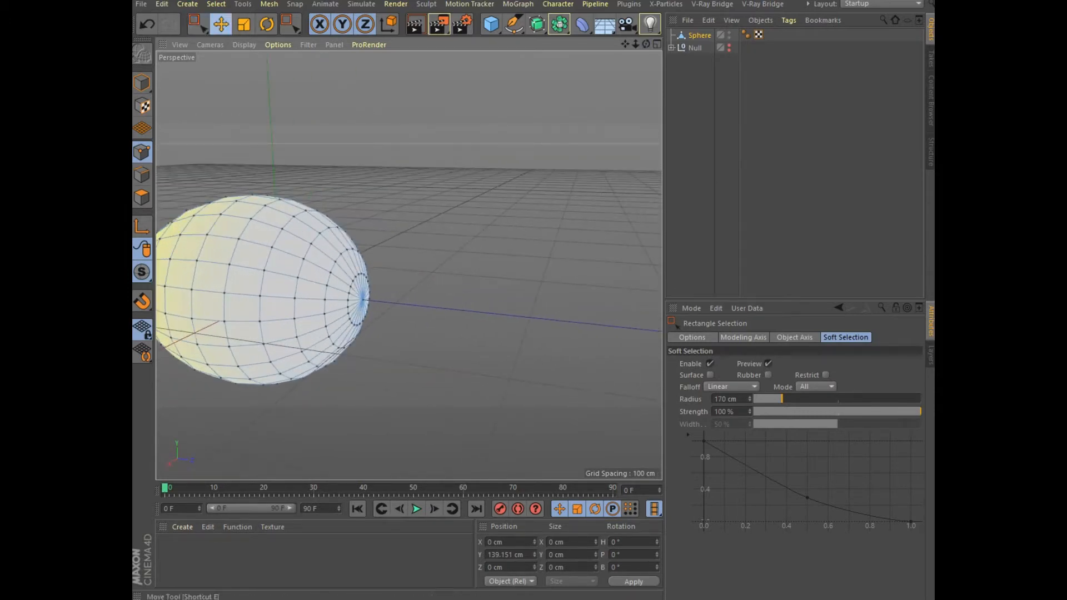
pyautogui.click(362, 300)
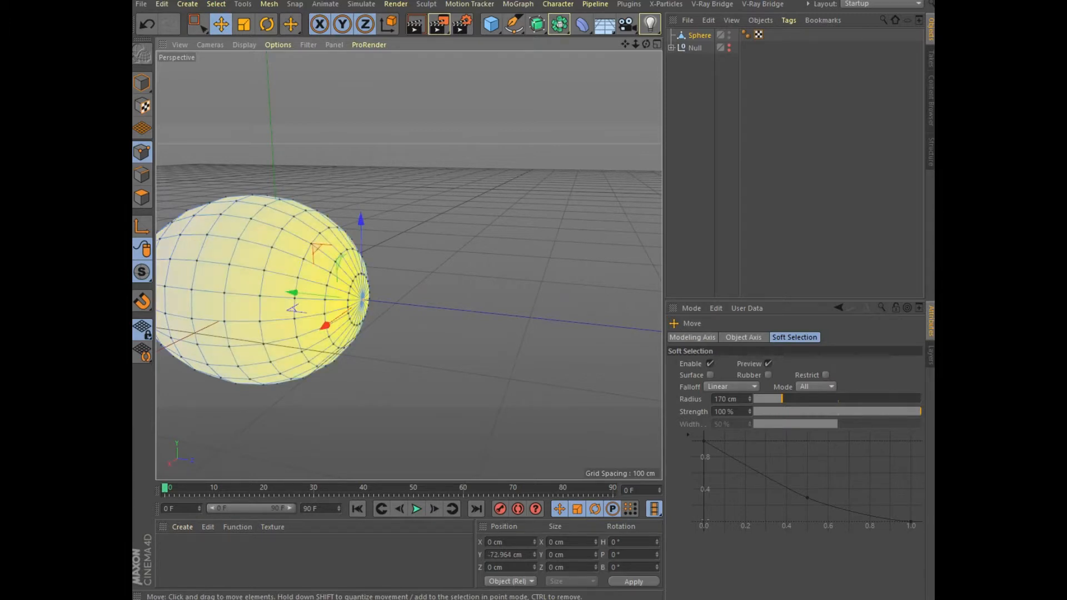
pyautogui.moveTo(782, 399); pyautogui.dragTo(831, 399)
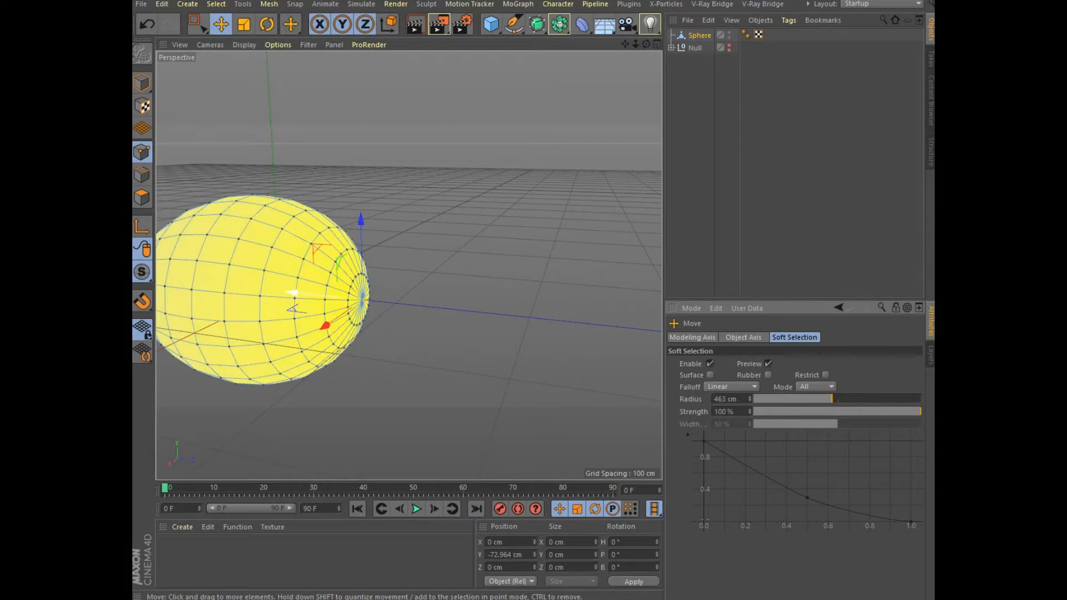
pyautogui.moveTo(293, 293); pyautogui.dragTo(328, 297)
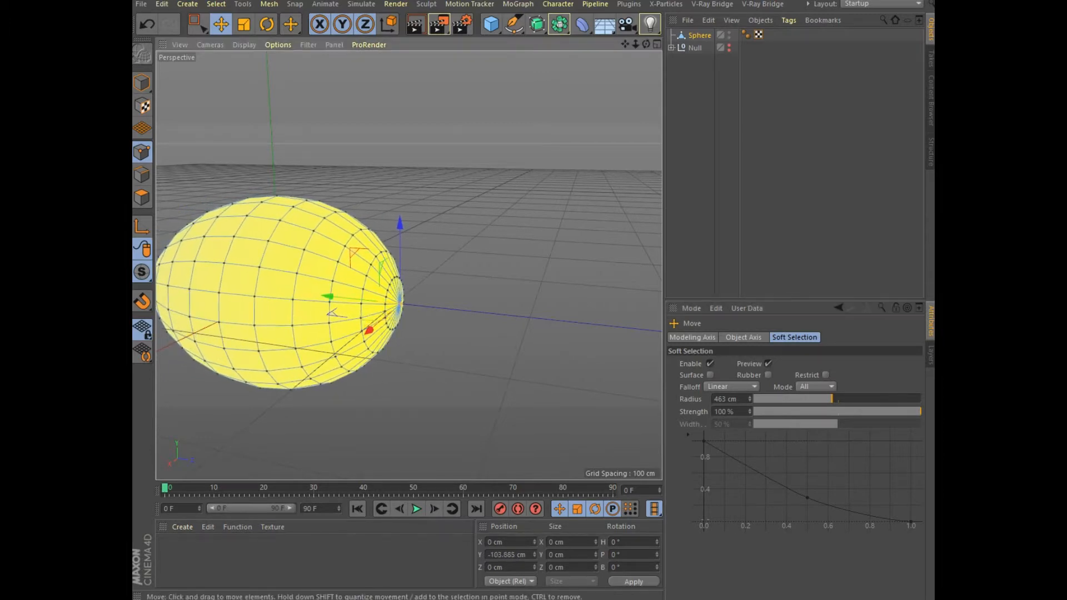
# Stretch the rear point to about Y -227 cm using a 62 cm soft selection radius, and raise the tip to about Z 22 cm
pyautogui.moveTo(832, 399); pyautogui.dragTo(774, 399)
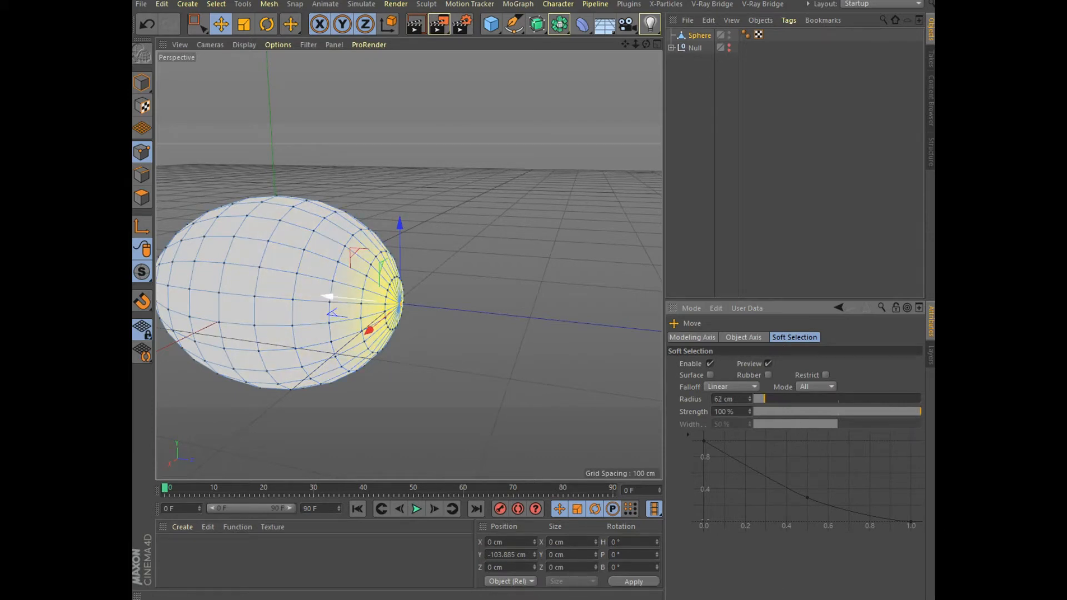
pyautogui.moveTo(334, 314); pyautogui.dragTo(512, 332)
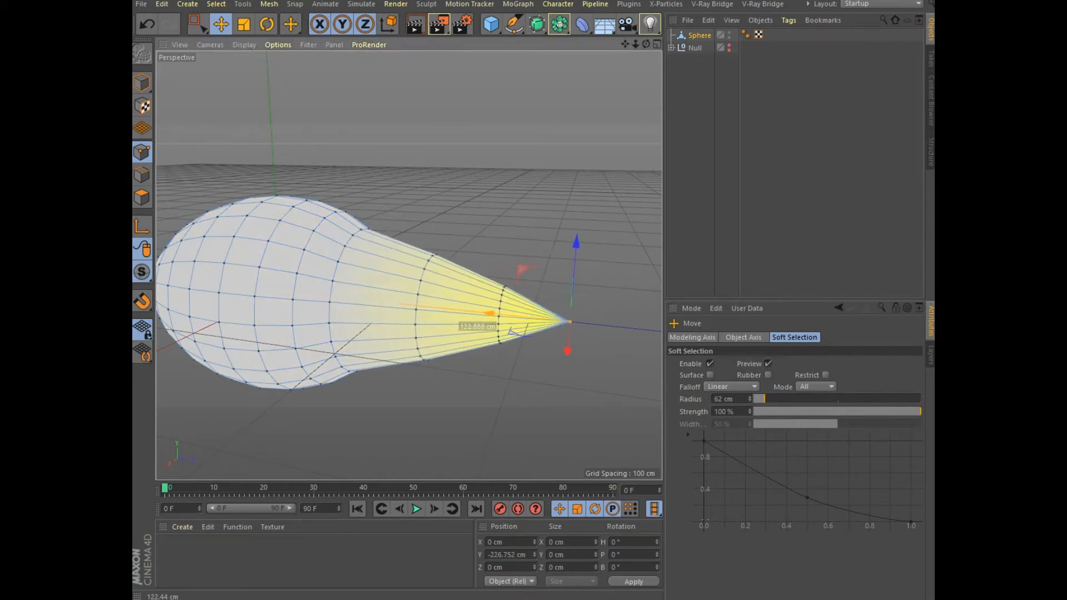
pyautogui.moveTo(575, 247); pyautogui.dragTo(578, 223)
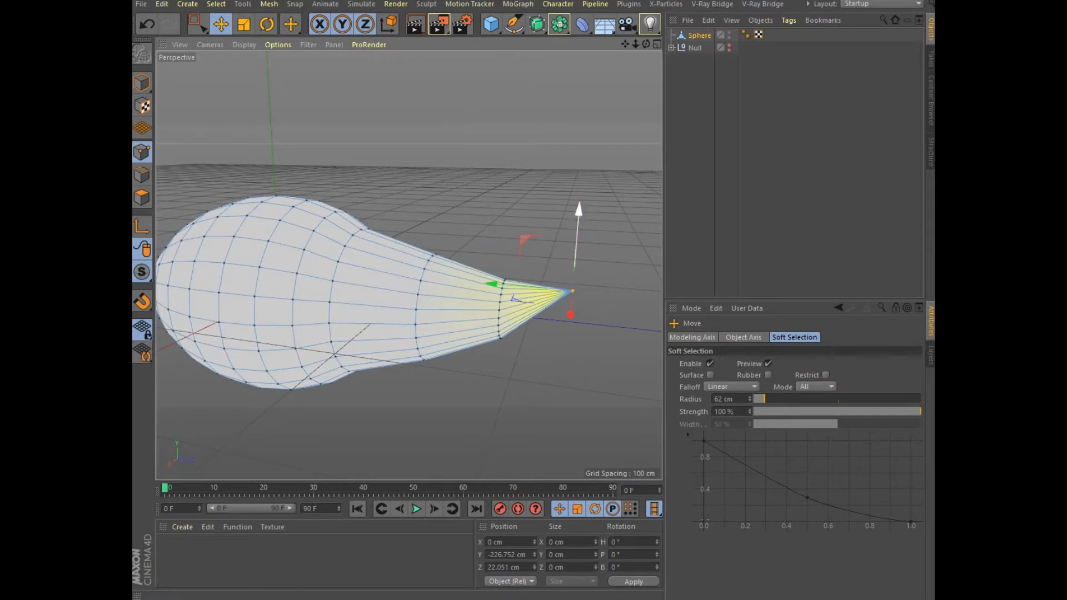
# Scale the whole wing object down to about 100 cm in Z and flatten it to about 39 cm in X
pyautogui.click(142, 83)
pyautogui.click(243, 25)
pyautogui.moveTo(276, 209); pyautogui.dragTo(276, 225)
pyautogui.moveTo(646, 44); pyautogui.dragTo(533, 103)
pyautogui.moveTo(310, 221); pyautogui.dragTo(372, 221)
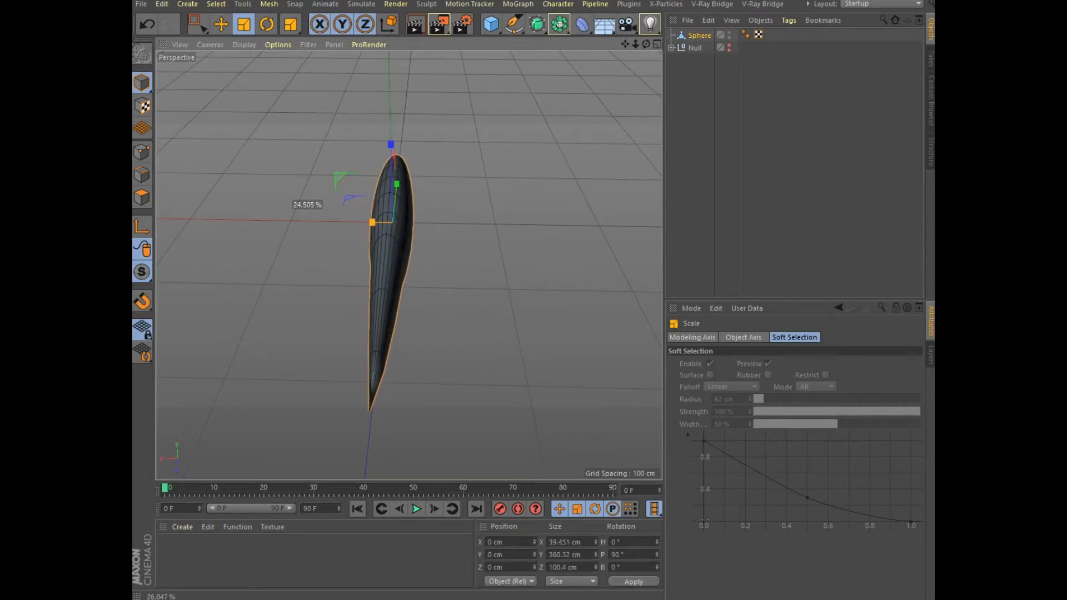
# Unhide the head and body group and move the wing beside the body to about X 150 cm, Z 173 cm
pyautogui.moveTo(646, 44); pyautogui.dragTo(771, 4)
pyautogui.scroll(-3, 409, 266)
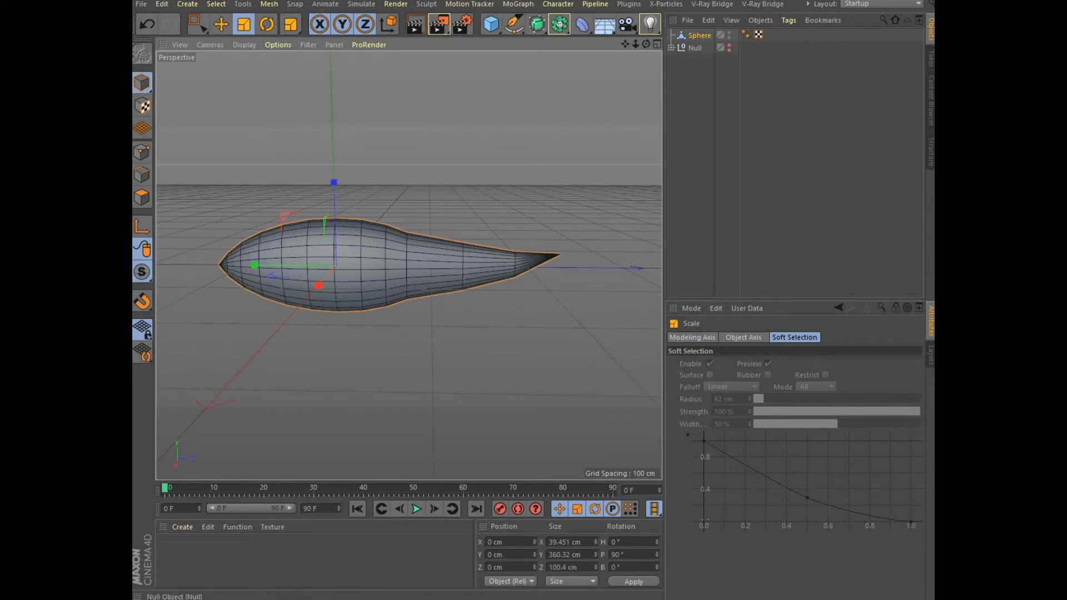
pyautogui.click(729, 46)
pyautogui.press('e')
pyautogui.moveTo(319, 283); pyautogui.dragTo(279, 329)
pyautogui.moveTo(222, 303); pyautogui.dragTo(448, 305)
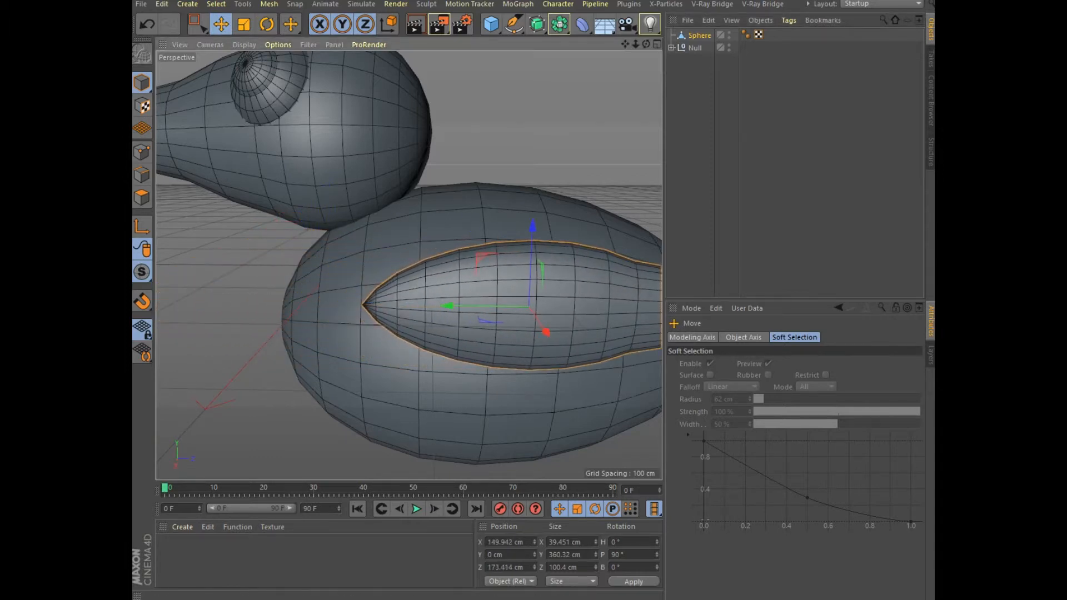
# Push the wing inward against the body's side to about X 110 cm
pyautogui.keyDown('alt'); pyautogui.moveTo(407, 264); pyautogui.dragTo(261, 270); pyautogui.keyUp('alt')
pyautogui.moveTo(252, 324); pyautogui.dragTo(305, 329)
pyautogui.moveTo(646, 44); pyautogui.dragTo(716, 53)
pyautogui.keyDown('alt'); pyautogui.moveTo(409, 265); pyautogui.dragTo(466, 257); pyautogui.keyUp('alt')
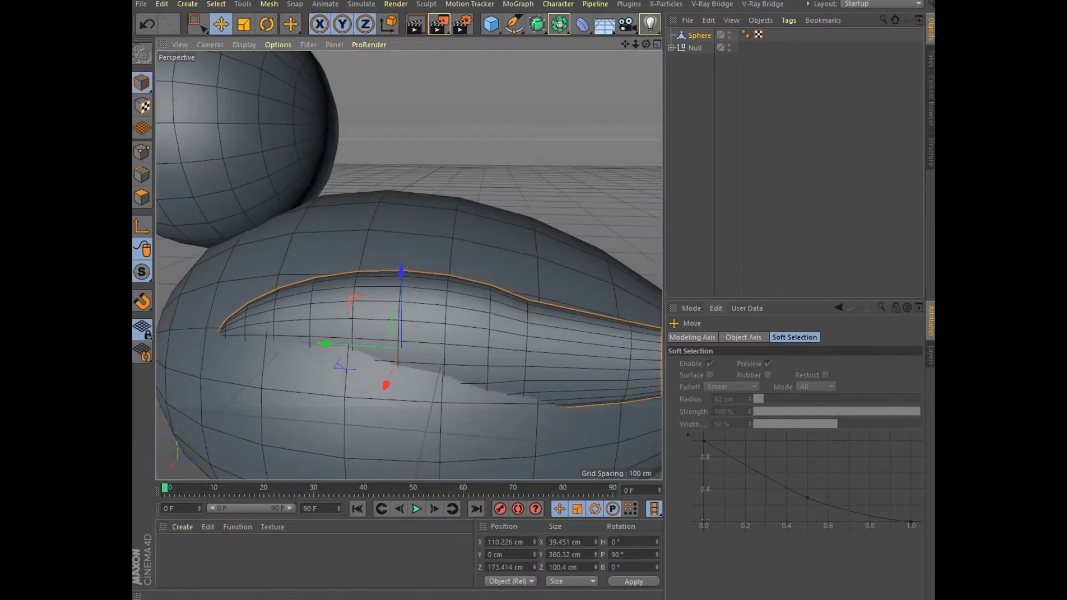
# Rotate the wing's heading to -22° and shift it outward to about X 142.5 cm, Z 170 cm
pyautogui.click(699, 36)
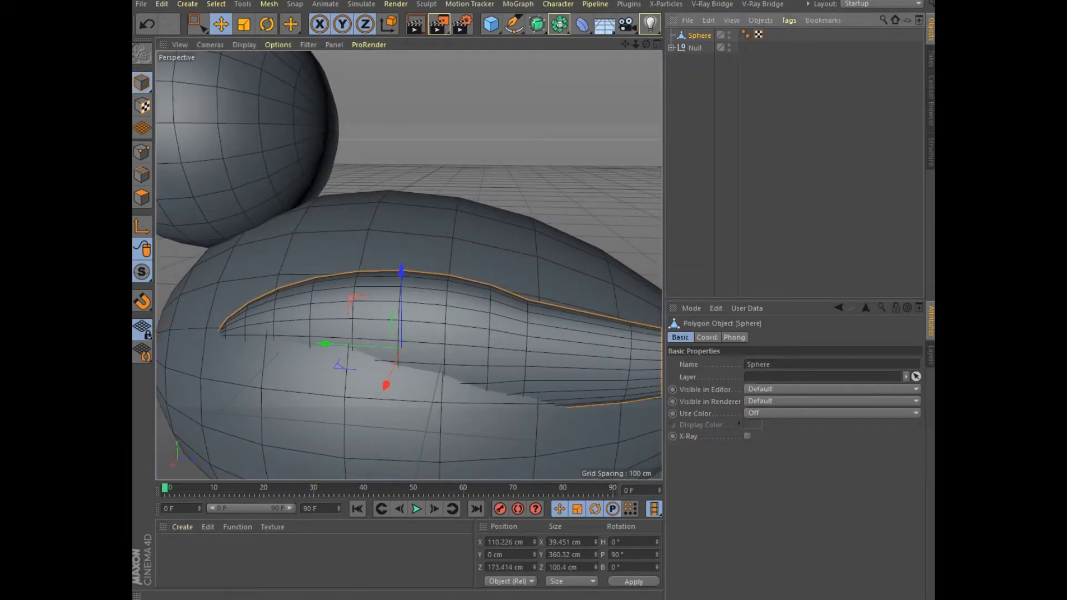
pyautogui.click(707, 338)
pyautogui.moveTo(885, 364)
pyautogui.mouseDown()
pyautogui.moveTo(885, 356)
pyautogui.moveTo(885, 367)
pyautogui.mouseUp()
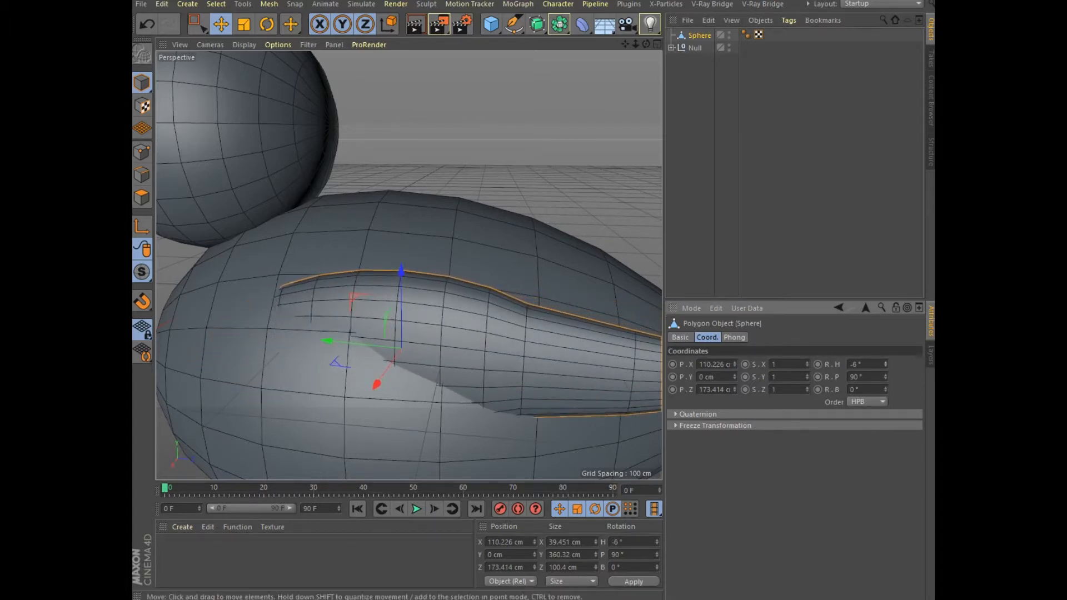
pyautogui.moveTo(375, 382); pyautogui.dragTo(358, 410)
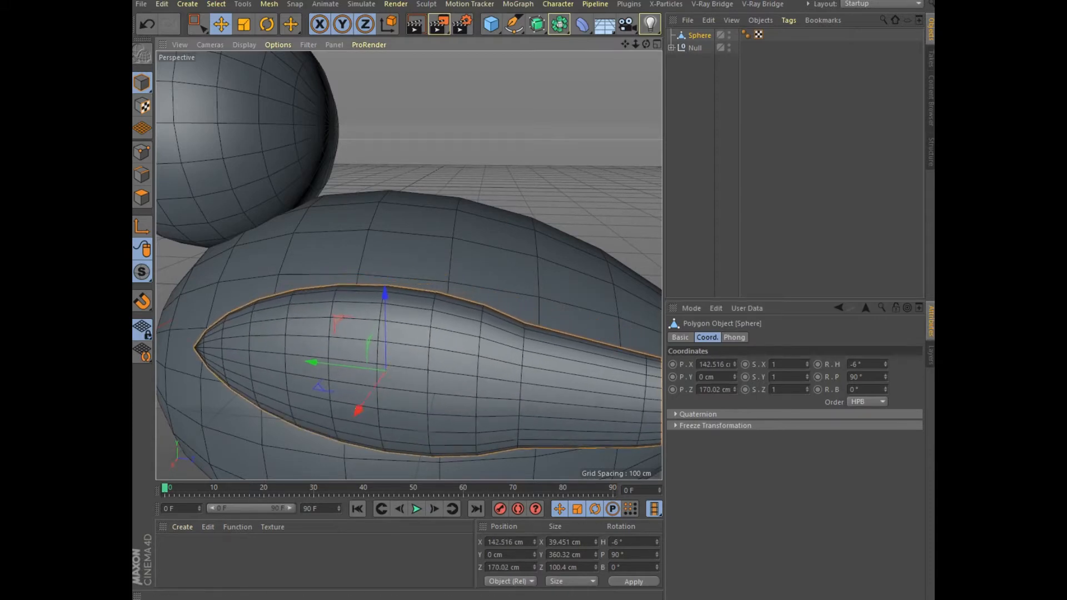
pyautogui.moveTo(886, 364); pyautogui.dragTo(885, 373)
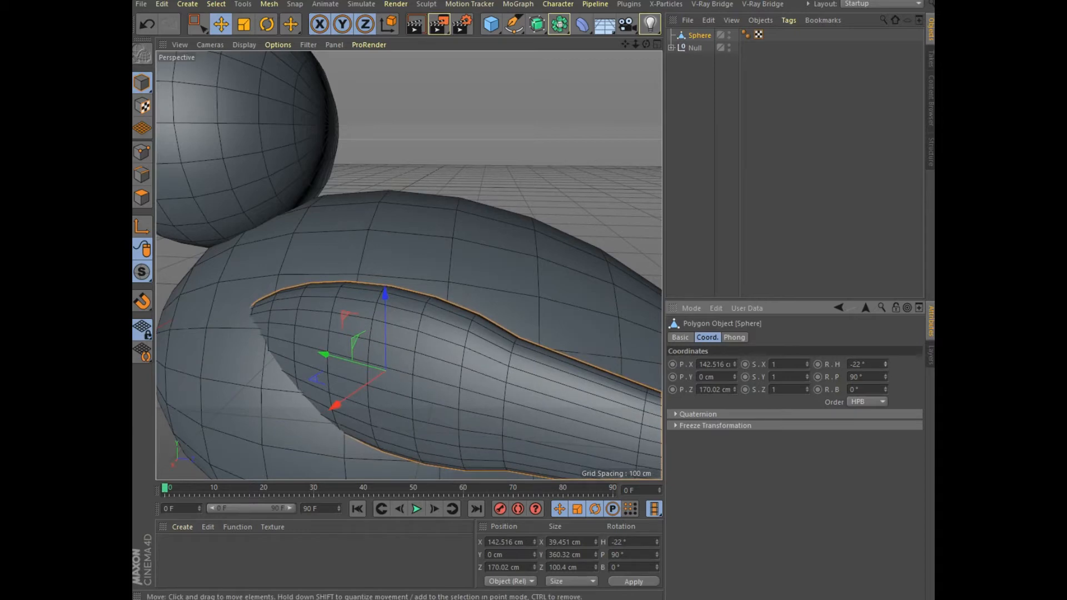
# Add a Symmetry object and place the wing inside it to mirror the wing across the ZY plane
pyautogui.scroll(-5, 622, 256)
pyautogui.keyDown('alt'); pyautogui.moveTo(409, 264); pyautogui.dragTo(302, 284, button='middle'); pyautogui.keyUp('alt')
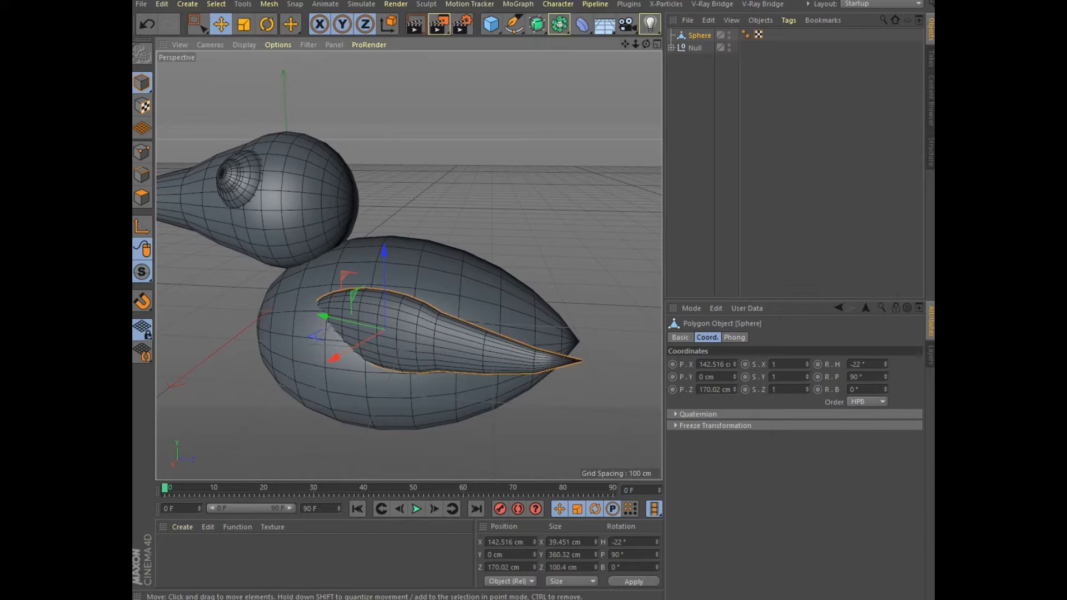
pyautogui.moveTo(558, 23); pyautogui.dragTo(710, 85)
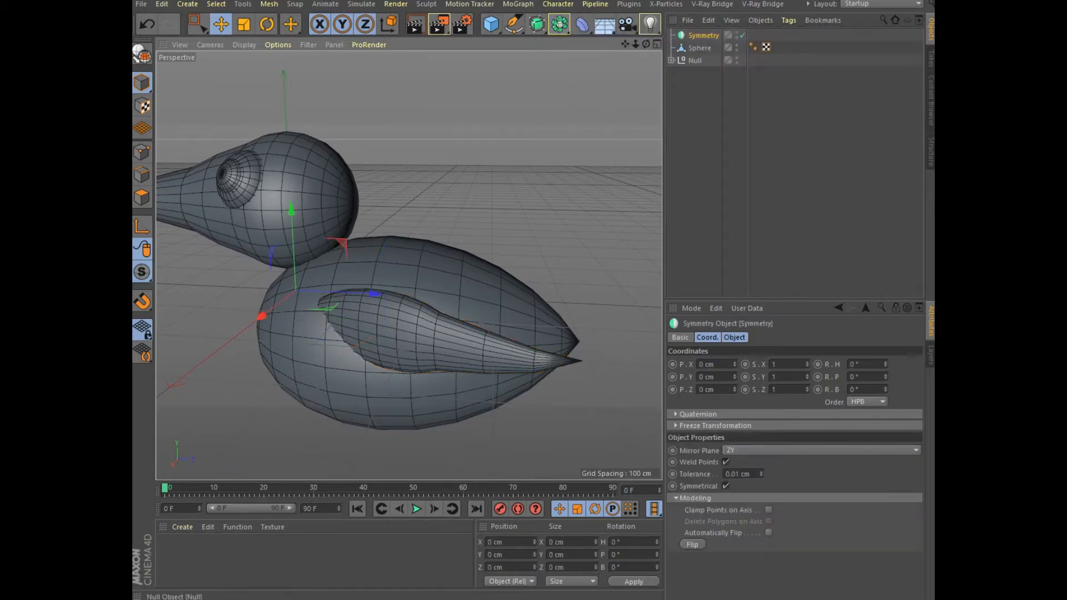
pyautogui.moveTo(699, 48); pyautogui.dragTo(511, 70)
pyautogui.moveTo(409, 265); pyautogui.dragTo(408, 265)
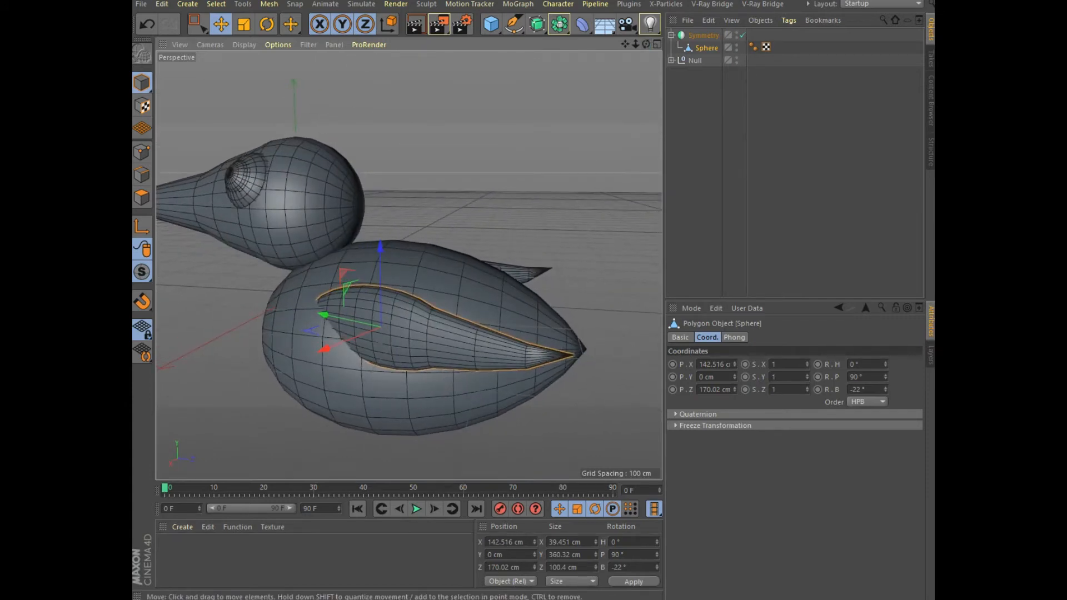
# Enlarge the wing to about 114 cm in Z and 414.5 cm in Y
pyautogui.click(221, 24)
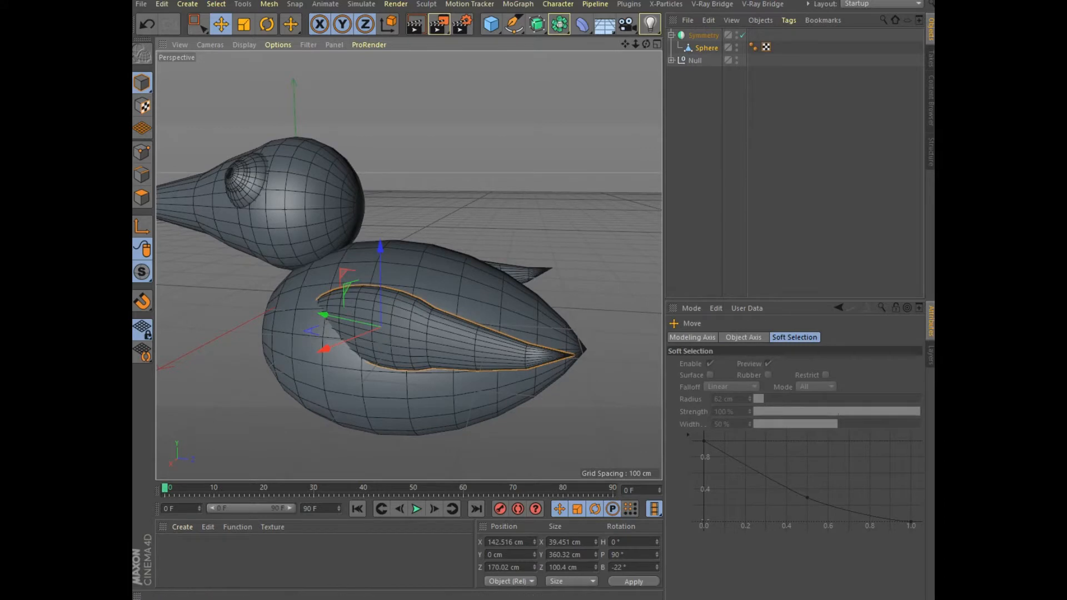
pyautogui.press('t')
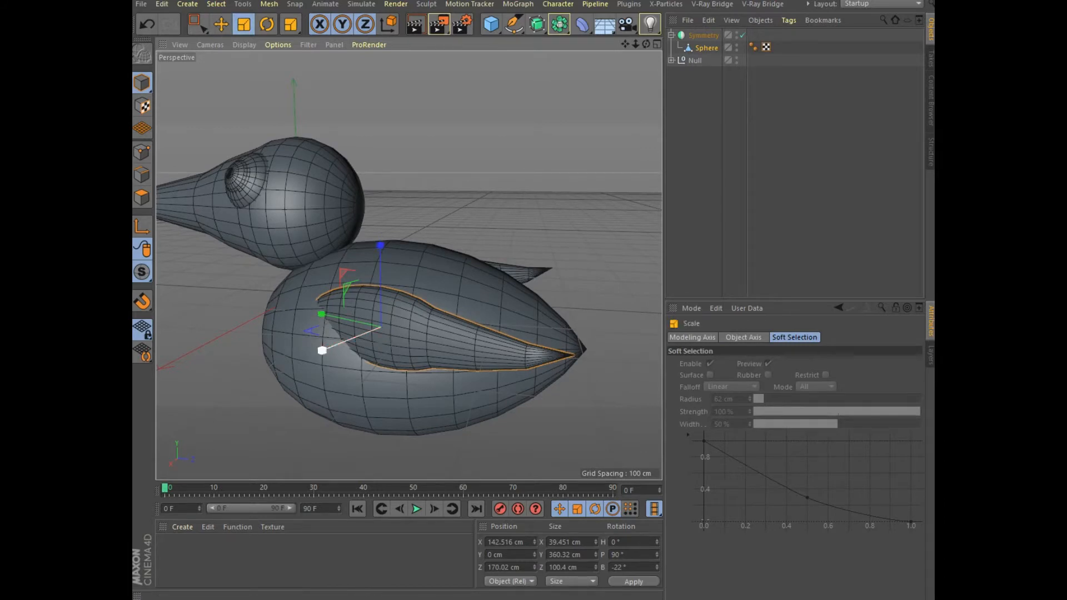
pyautogui.moveTo(380, 245); pyautogui.dragTo(380, 239)
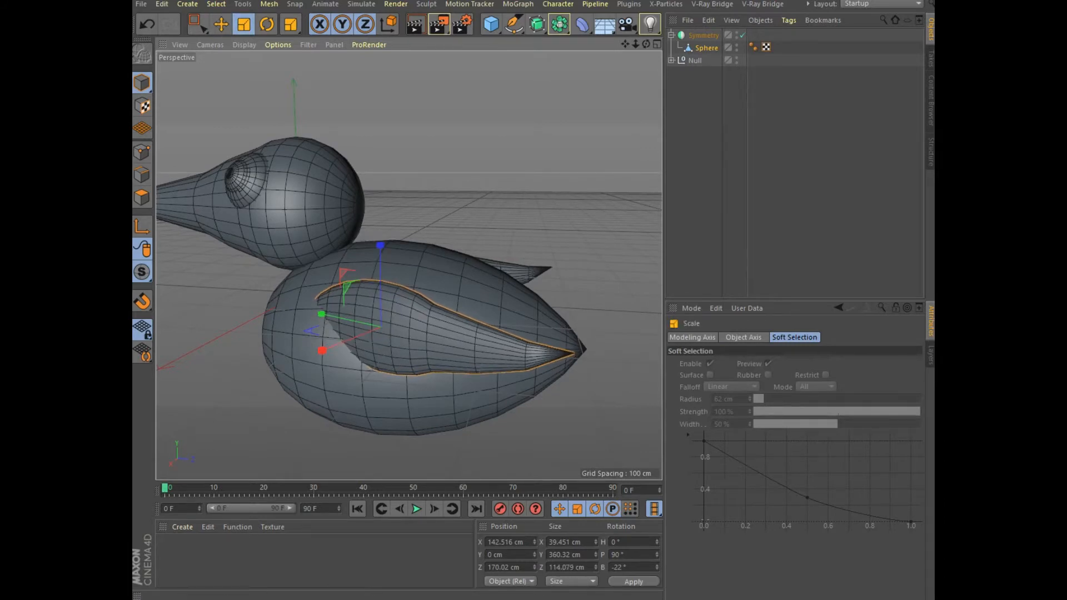
pyautogui.moveTo(321, 314); pyautogui.dragTo(310, 312)
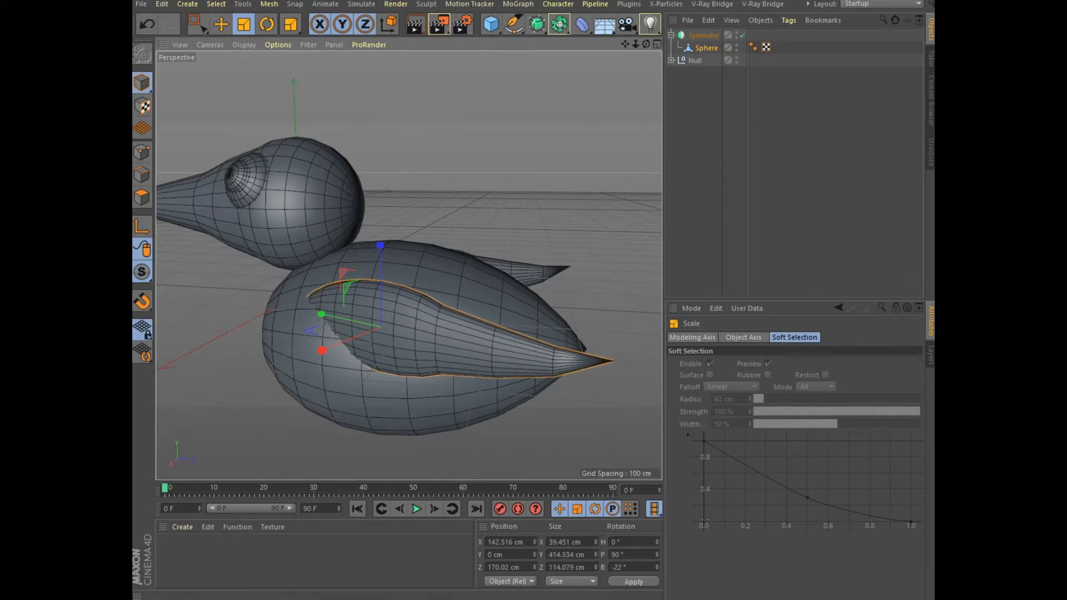
# Move the wing's Symmetry object into the Null group with the other body parts, and hide the group
pyautogui.click(671, 60)
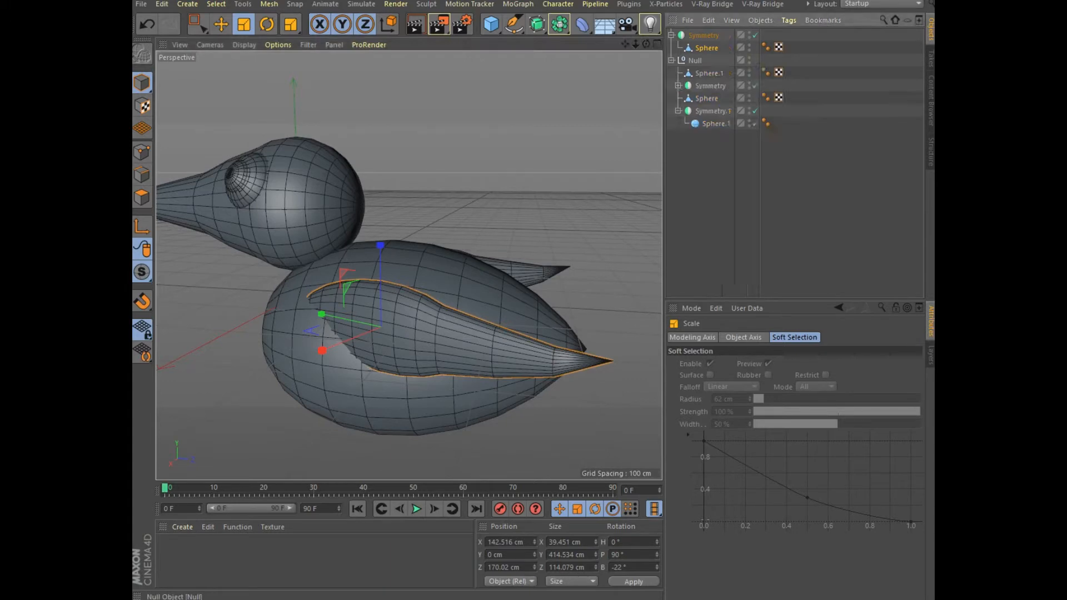
pyautogui.click(671, 35)
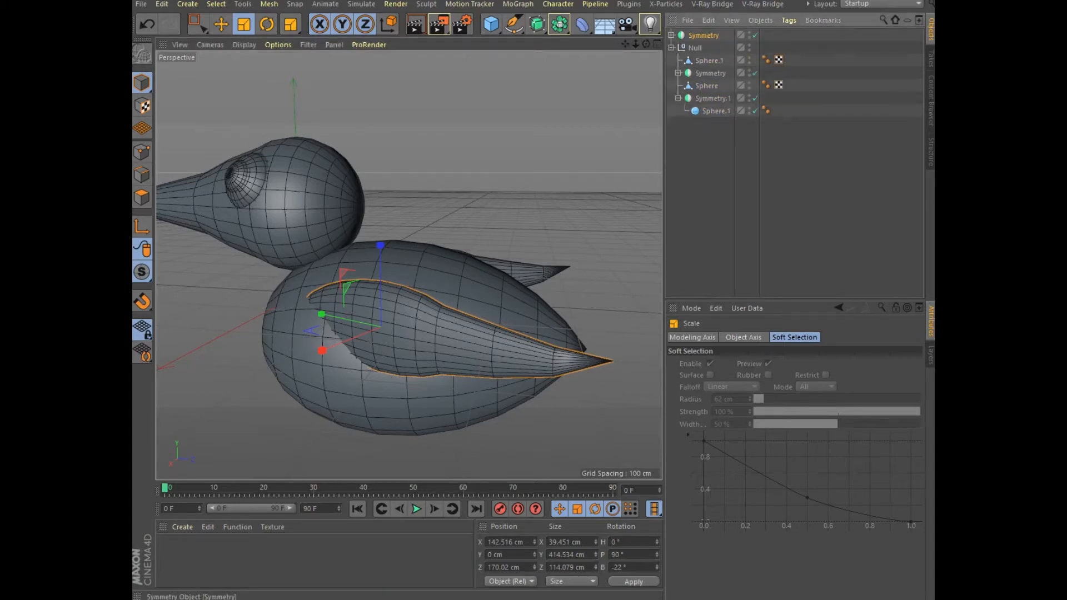
pyautogui.moveTo(701, 36); pyautogui.dragTo(694, 48)
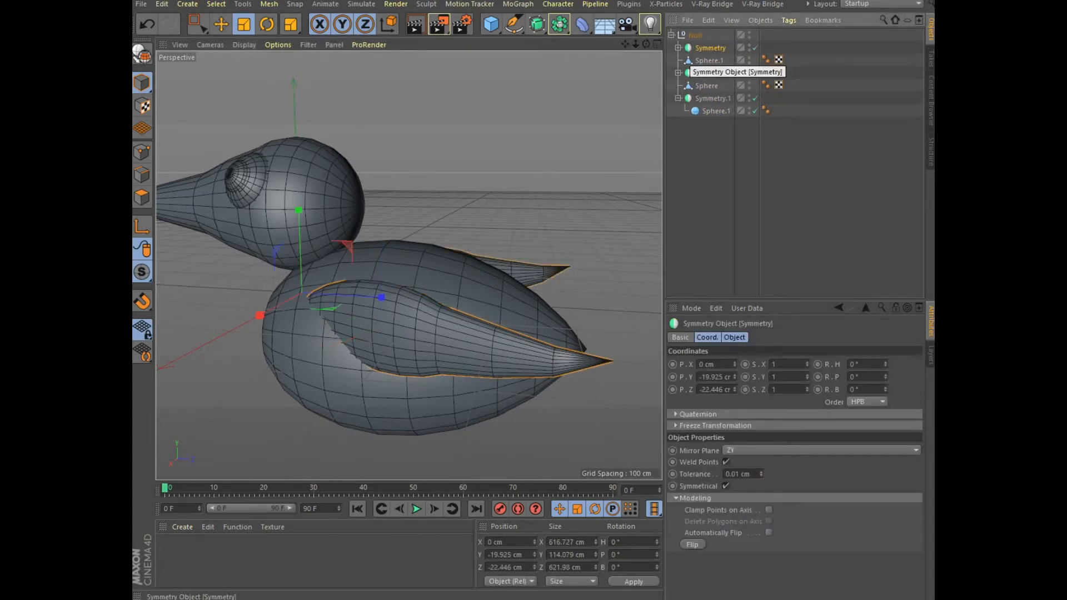
pyautogui.click(671, 35)
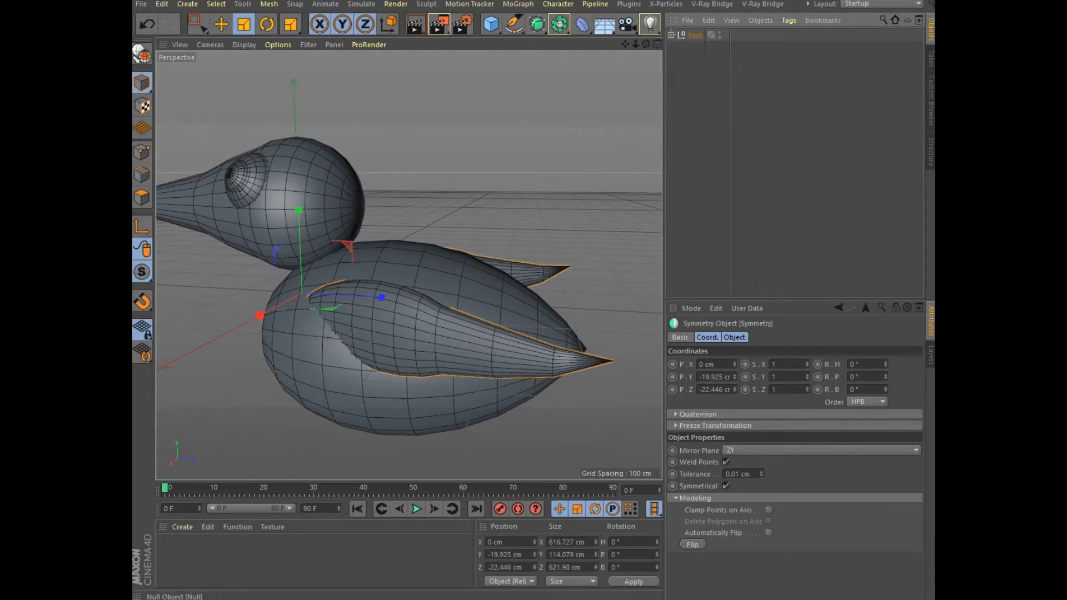
pyautogui.click(720, 32)
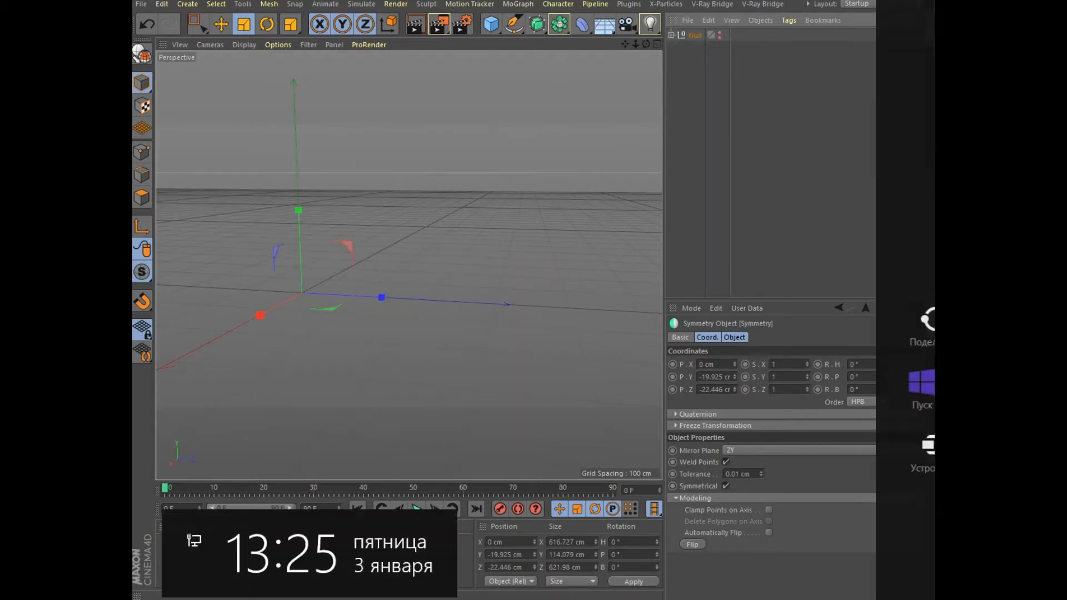
# Add a sphere at the origin and set its radius to 38 cm
pyautogui.click(491, 24)
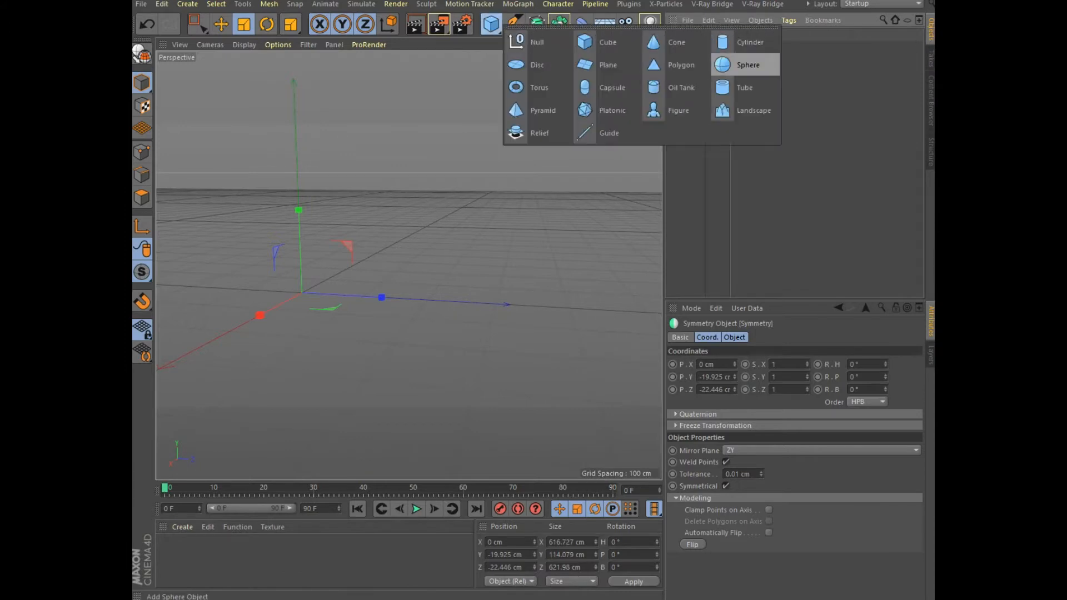
pyautogui.click(739, 65)
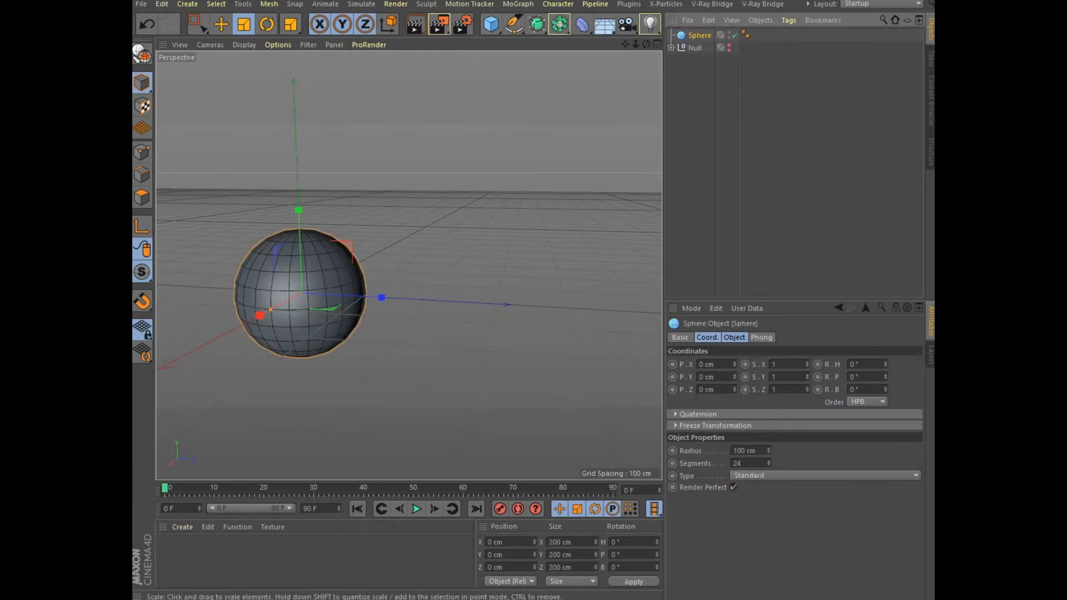
pyautogui.press('e')
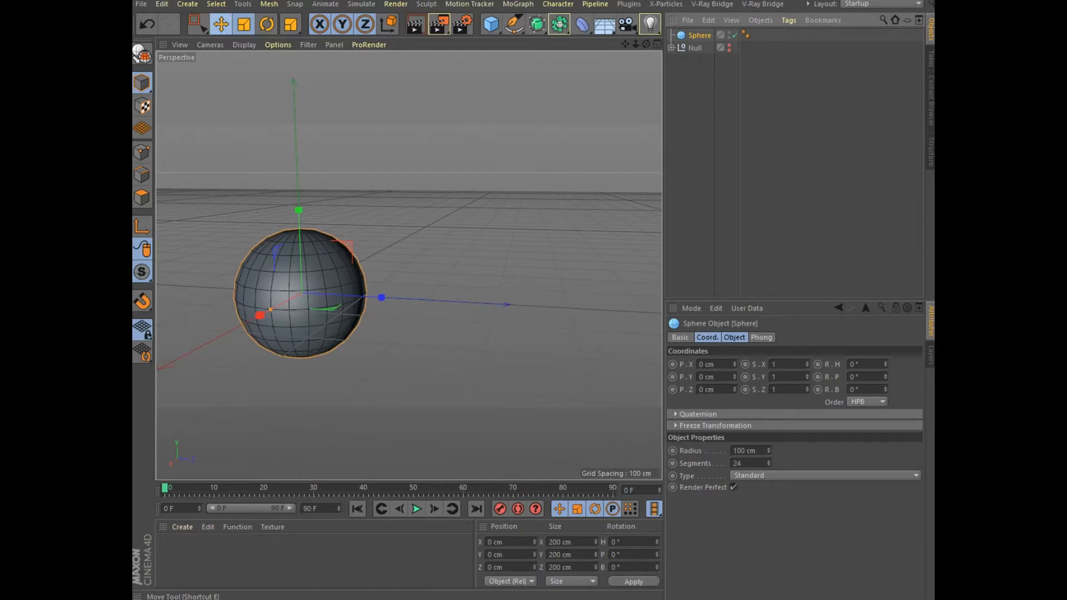
pyautogui.click(699, 35)
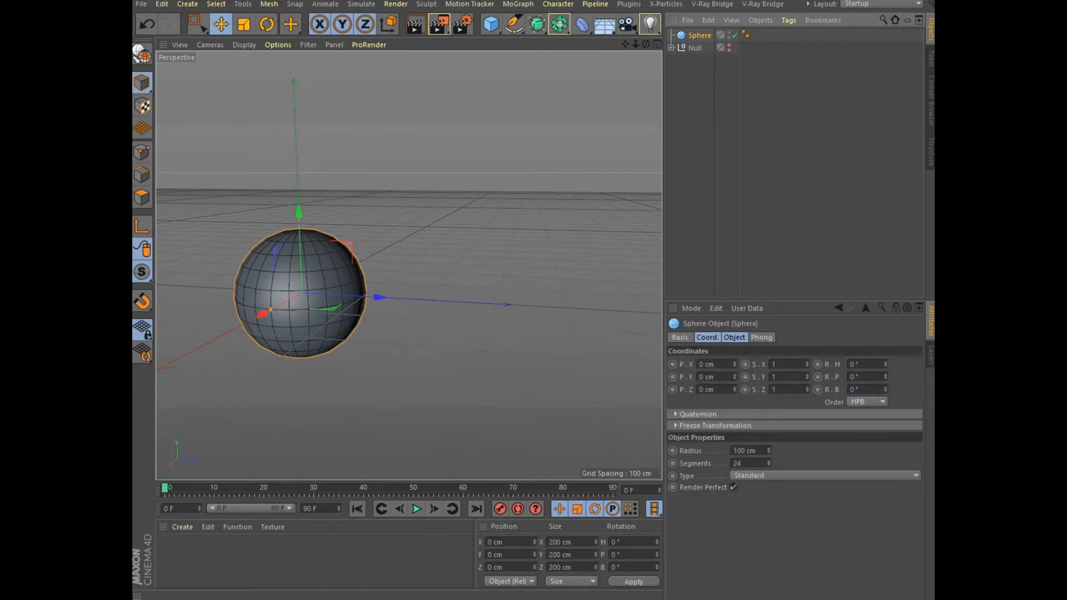
pyautogui.click(734, 337)
pyautogui.moveTo(768, 364); pyautogui.dragTo(768, 399)
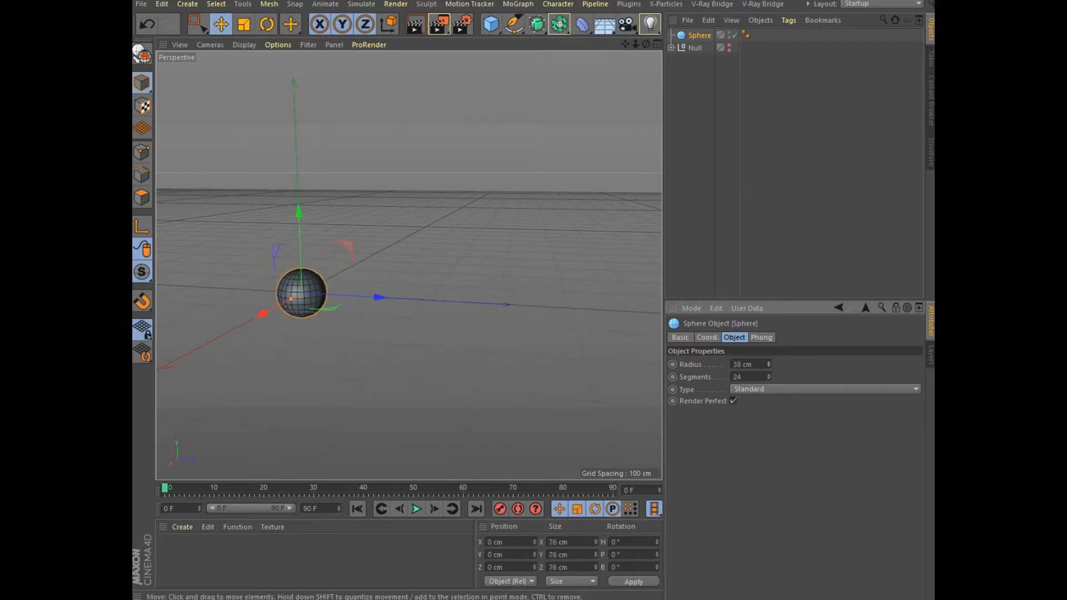
# Add a cylinder of 7 cm radius and 100 cm height and lower it under the sphere to about Y -70 cm
pyautogui.moveTo(491, 24); pyautogui.dragTo(746, 41)
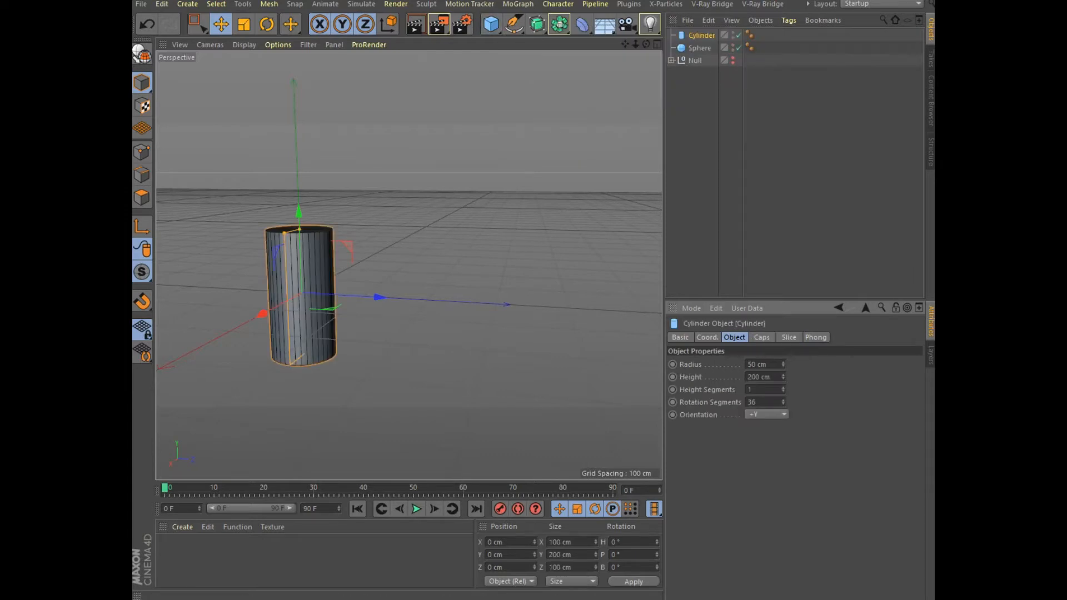
pyautogui.moveTo(783, 365); pyautogui.dragTo(783, 389)
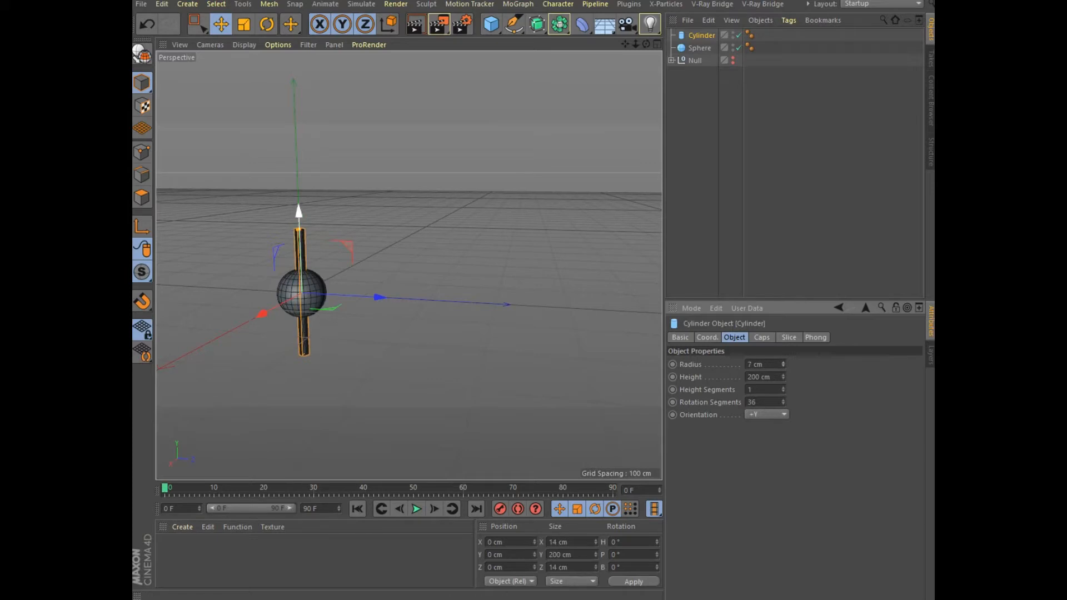
pyautogui.moveTo(298, 211); pyautogui.dragTo(300, 277)
pyautogui.doubleClick(754, 377)
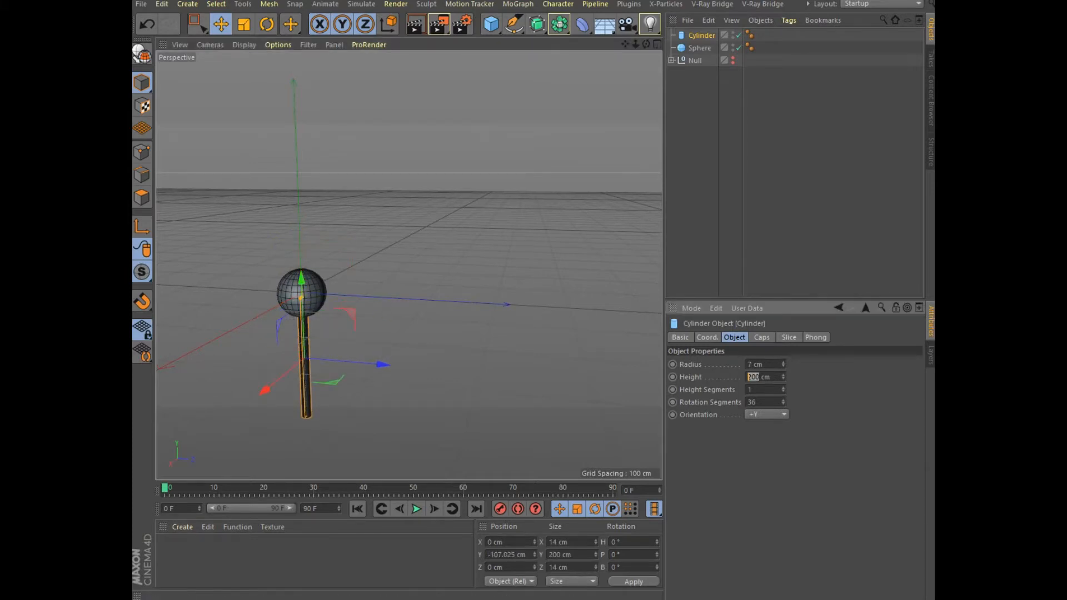
pyautogui.write('100')
pyautogui.press('Return')
pyautogui.moveTo(300, 276); pyautogui.dragTo(301, 255)
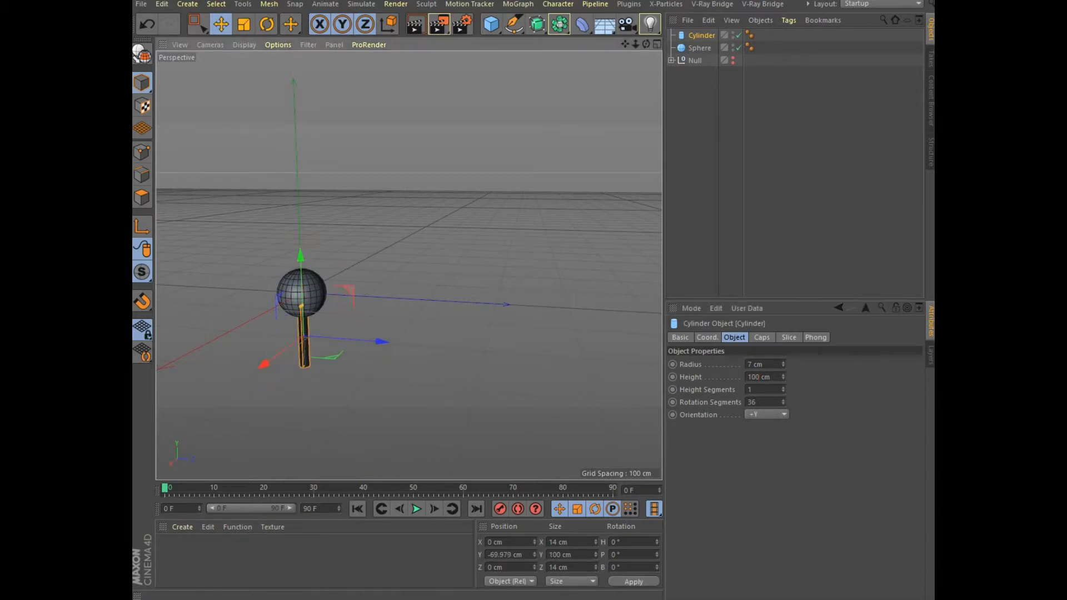
# Duplicate the leg cylinder, lower the copy to about Y -135 cm and pitch it 33°
pyautogui.hotkey('ctrl', 'c')
pyautogui.hotkey('ctrl', 'v')
pyautogui.moveTo(301, 254); pyautogui.dragTo(301, 294)
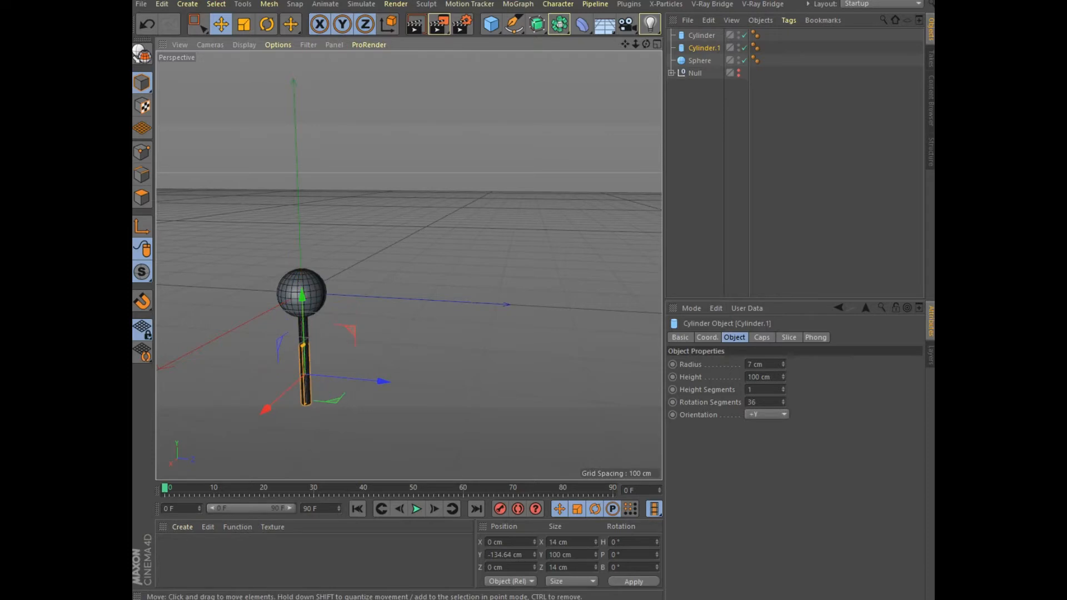
pyautogui.click(707, 337)
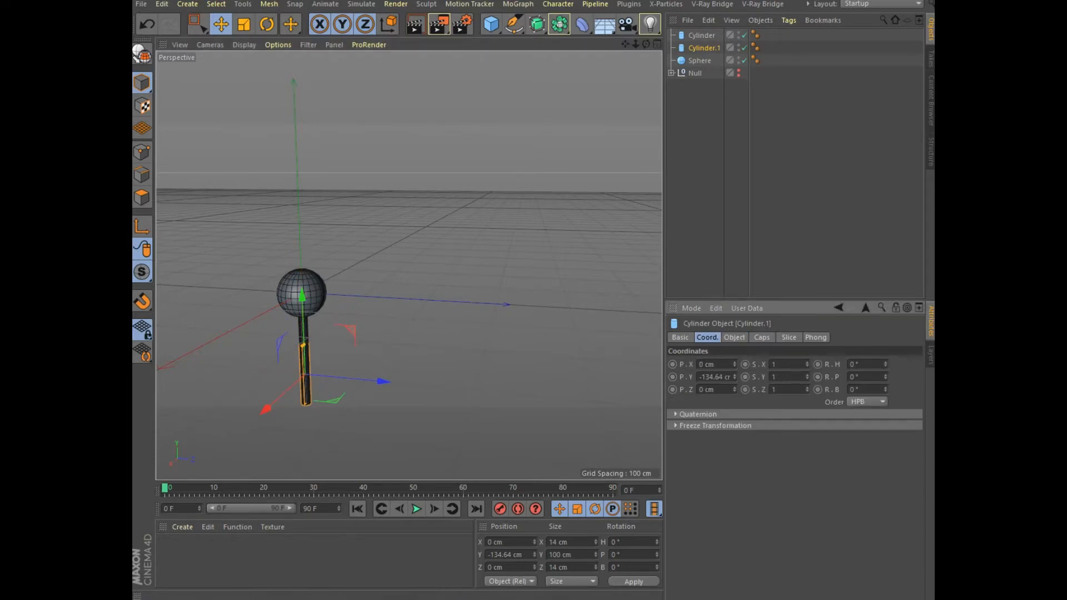
pyautogui.moveTo(885, 377); pyautogui.dragTo(885, 358)
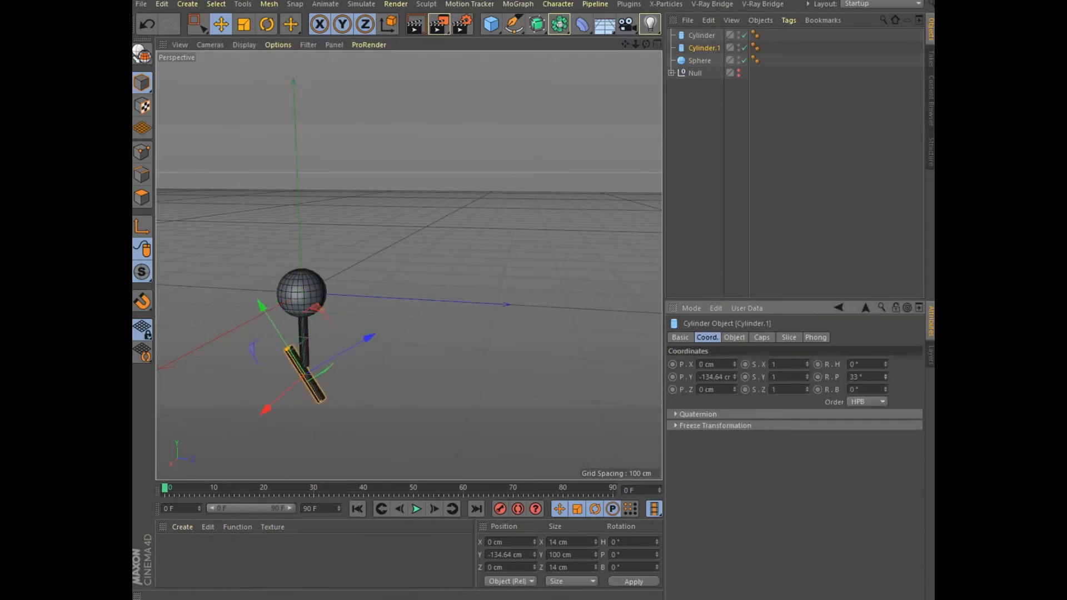
# Shift the tilted cylinder to the upper leg's lower end, about Y -169 cm, Z 29 cm, and set its pitch to 34°
pyautogui.moveTo(262, 305); pyautogui.dragTo(277, 330)
pyautogui.moveTo(385, 363); pyautogui.dragTo(389, 360)
pyautogui.moveTo(886, 377)
pyautogui.mouseDown()
pyautogui.moveTo(886, 404)
pyautogui.moveTo(885, 379)
pyautogui.mouseUp()
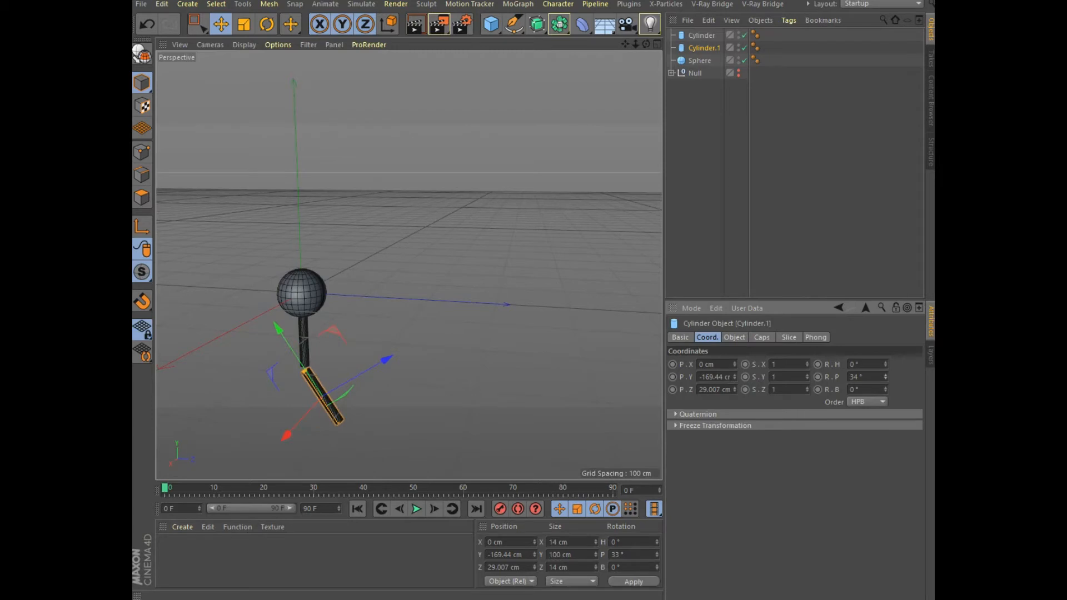
# In the right view, move the tilted cylinder to overlap the upper leg's end at about Y -139.5 cm, Z 24 cm
pyautogui.press('F5')
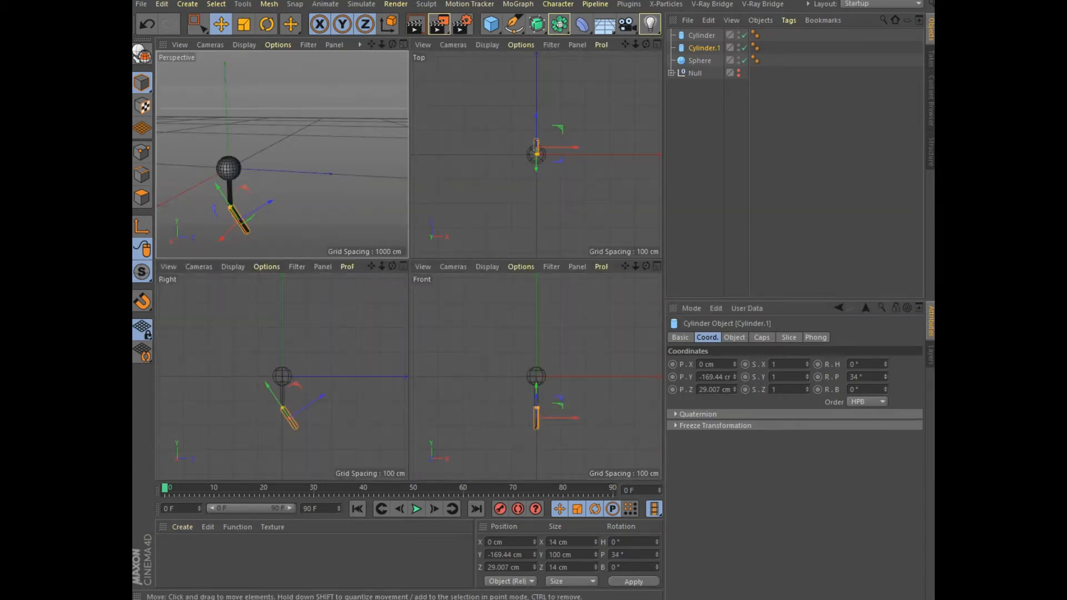
pyautogui.click(404, 266)
pyautogui.scroll(6, 393, 259)
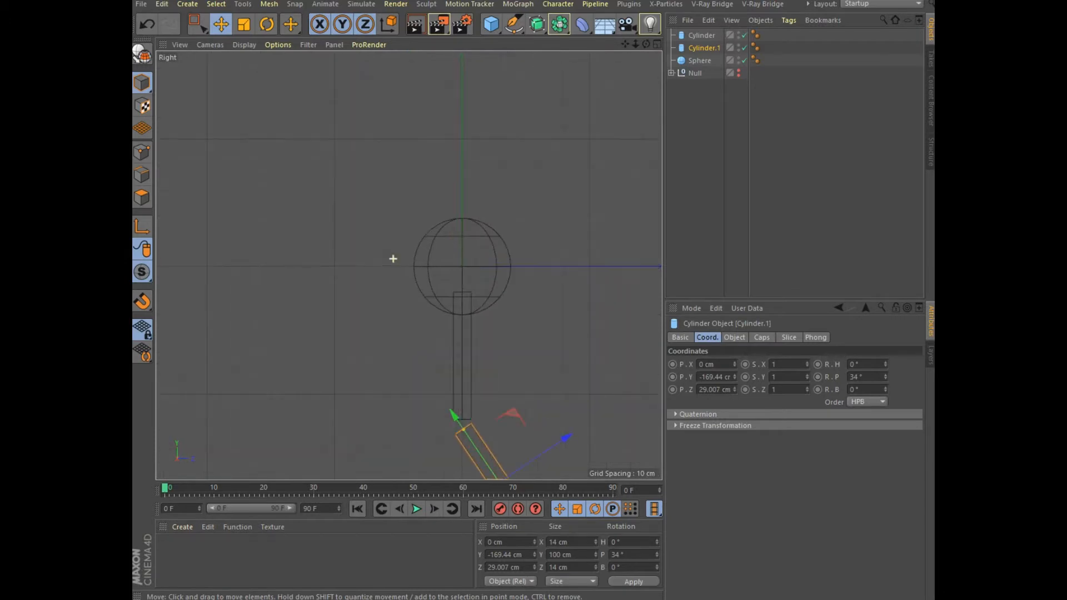
pyautogui.moveTo(451, 414); pyautogui.dragTo(448, 374)
pyautogui.scroll(-2, 524, 348)
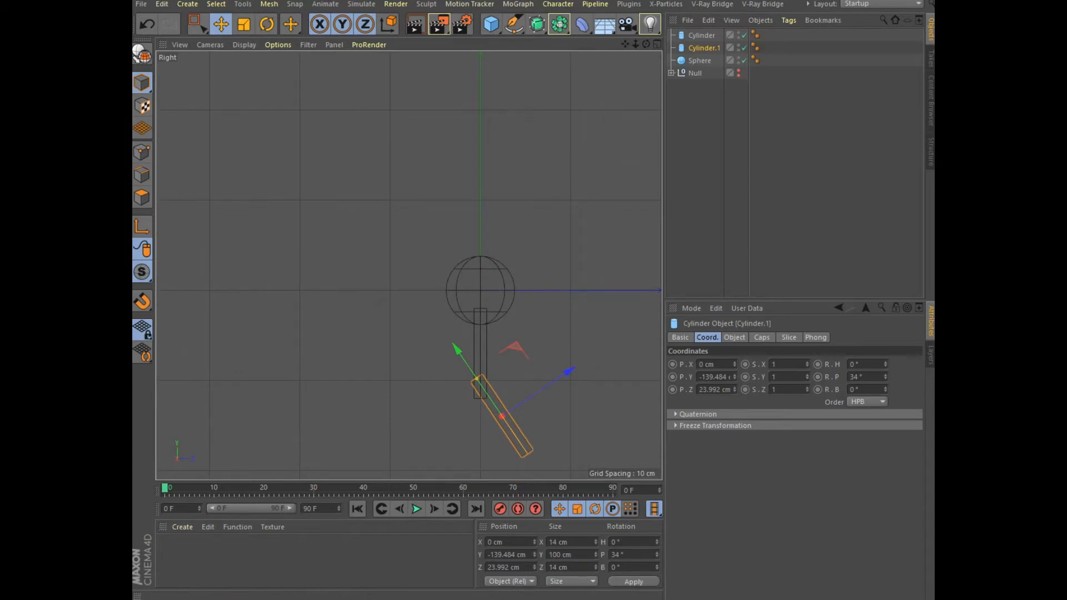
# Enable a 5-segment, 7 cm cap fillet on both leg cylinders, shifting the tilted one to about Y -141.5 cm, Z 21 cm
pyautogui.click(734, 337)
pyautogui.click(761, 337)
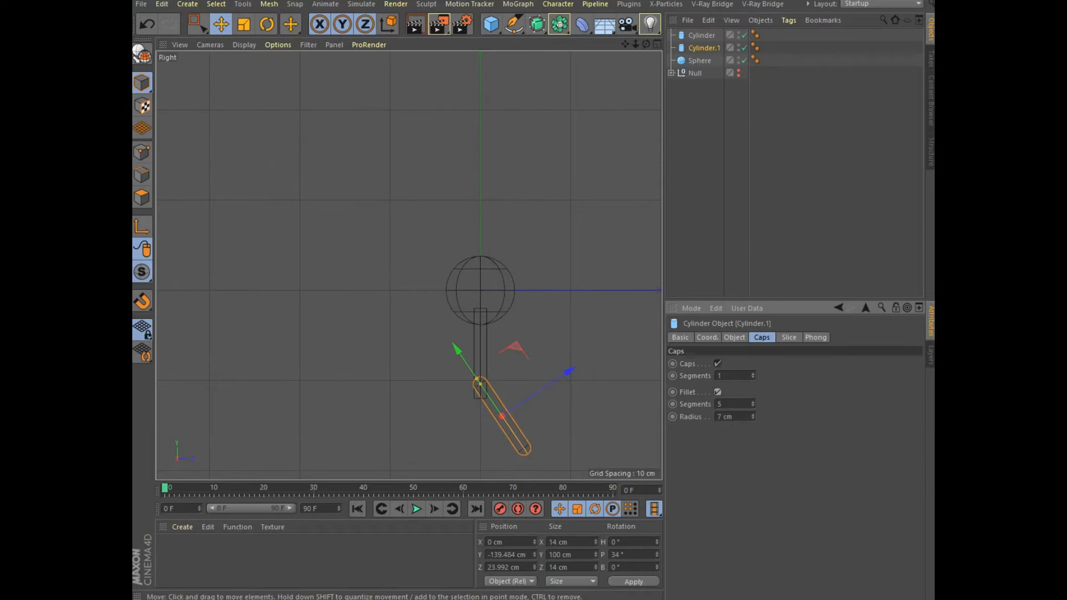
pyautogui.moveTo(568, 370); pyautogui.dragTo(565, 373)
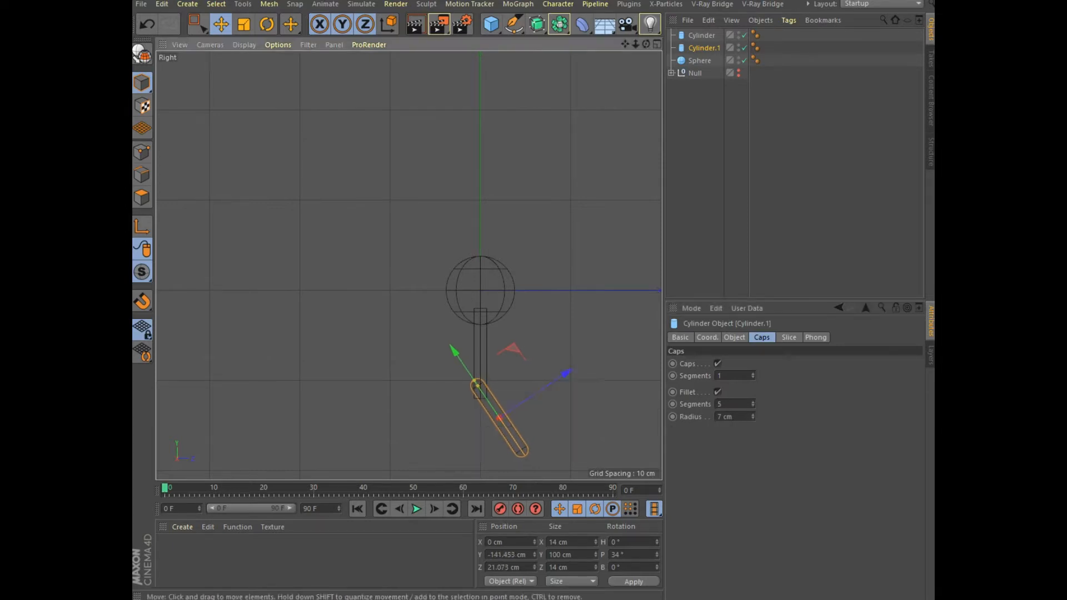
pyautogui.press('F5')
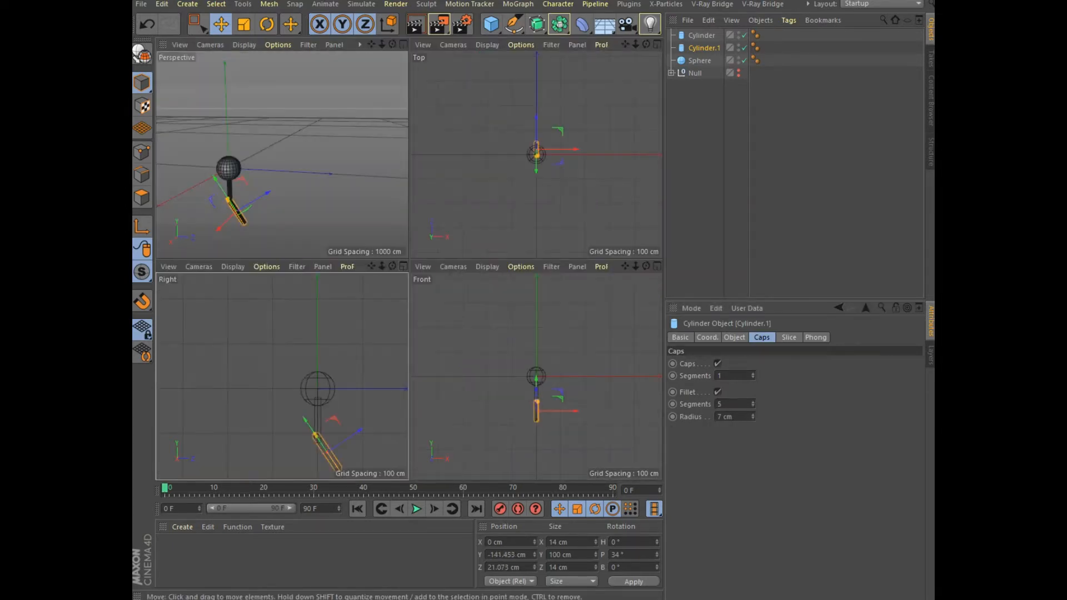
pyautogui.press('F1')
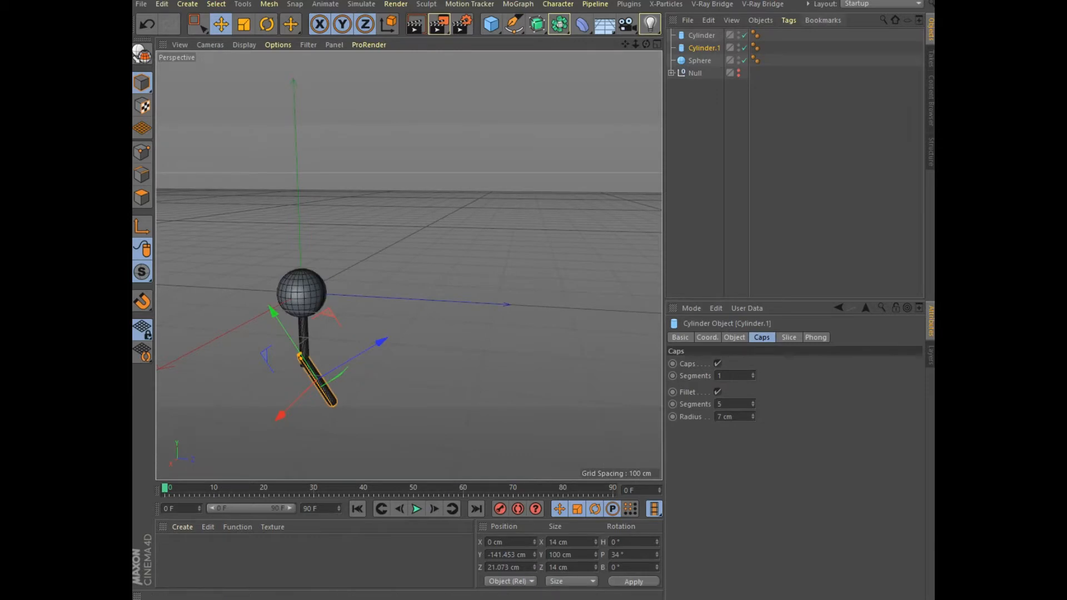
pyautogui.click(702, 35)
pyautogui.click(718, 392)
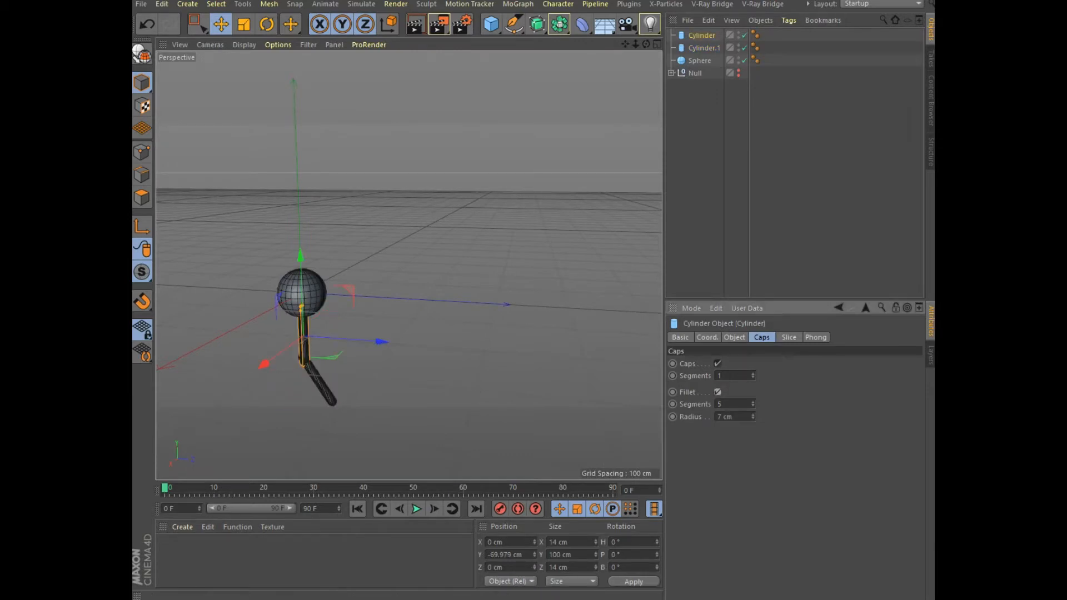
# Pitch the upper leg cylinder to 40° and move it to about Y -49.7 cm, Z 24 cm
pyautogui.click(734, 337)
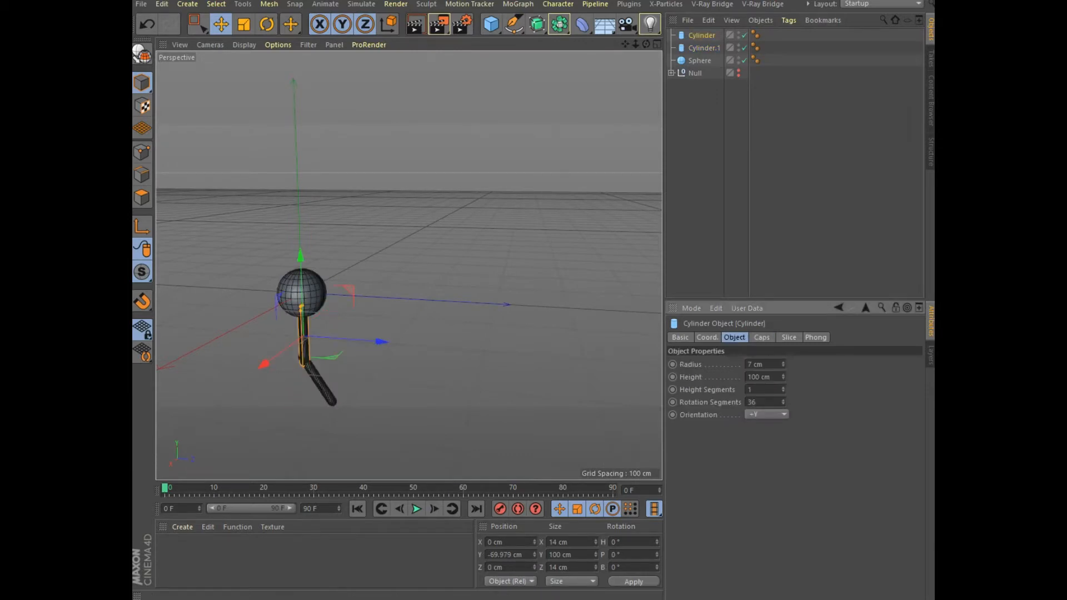
pyautogui.click(707, 337)
pyautogui.moveTo(885, 377); pyautogui.dragTo(885, 354)
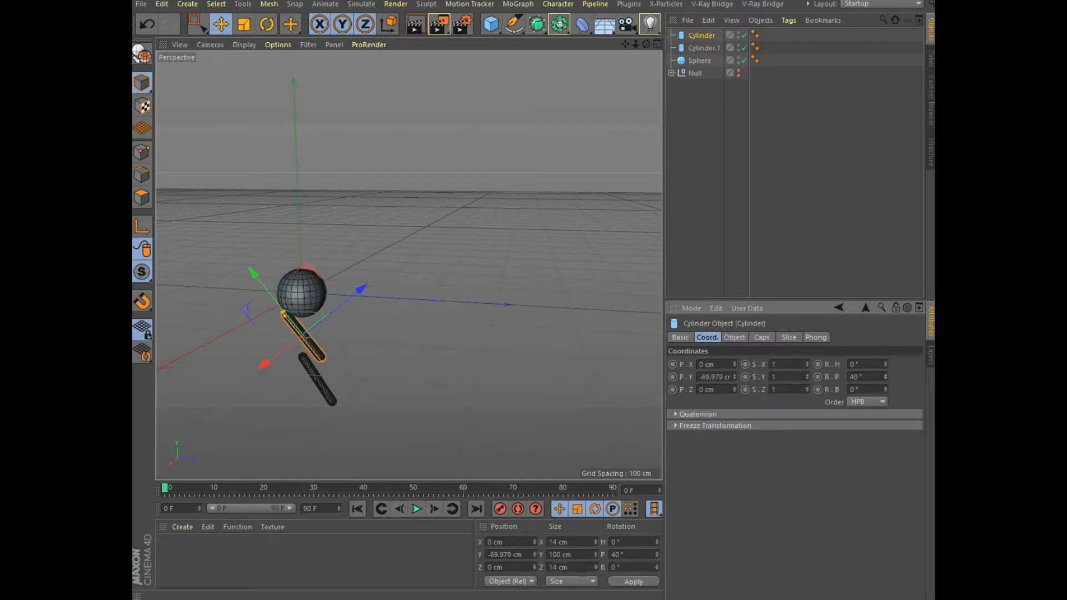
pyautogui.moveTo(362, 289); pyautogui.dragTo(376, 276)
# Set the upper leg cylinder's height to 145 cm and slide it downward along its own axis
pyautogui.click(734, 337)
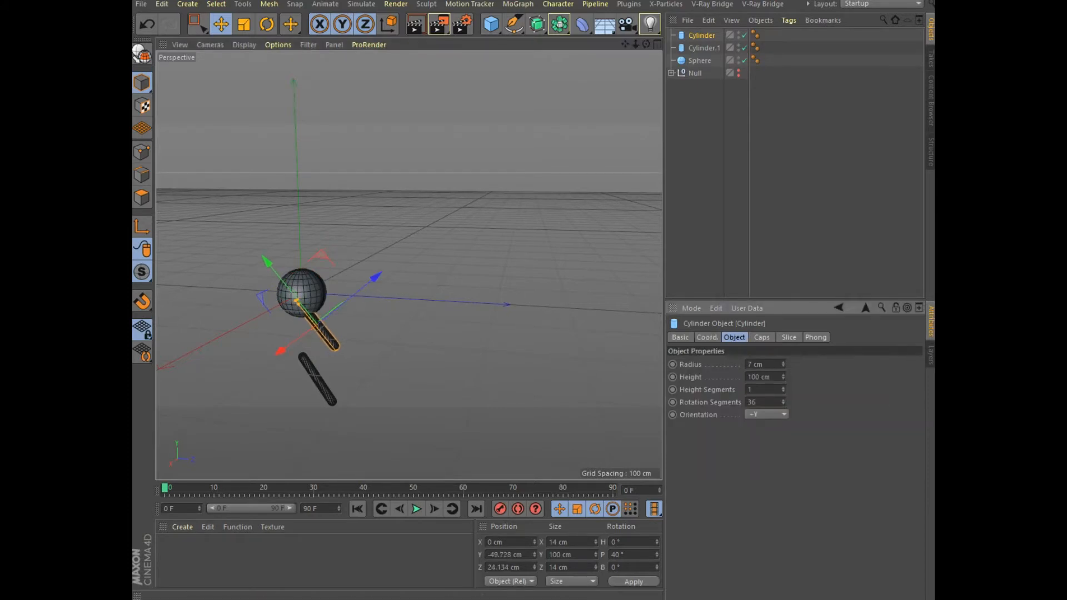
pyautogui.moveTo(783, 376); pyautogui.dragTo(782, 361)
pyautogui.moveTo(268, 262); pyautogui.dragTo(274, 271)
# Set the lower leg cylinder's pitch to -43°
pyautogui.click(317, 380)
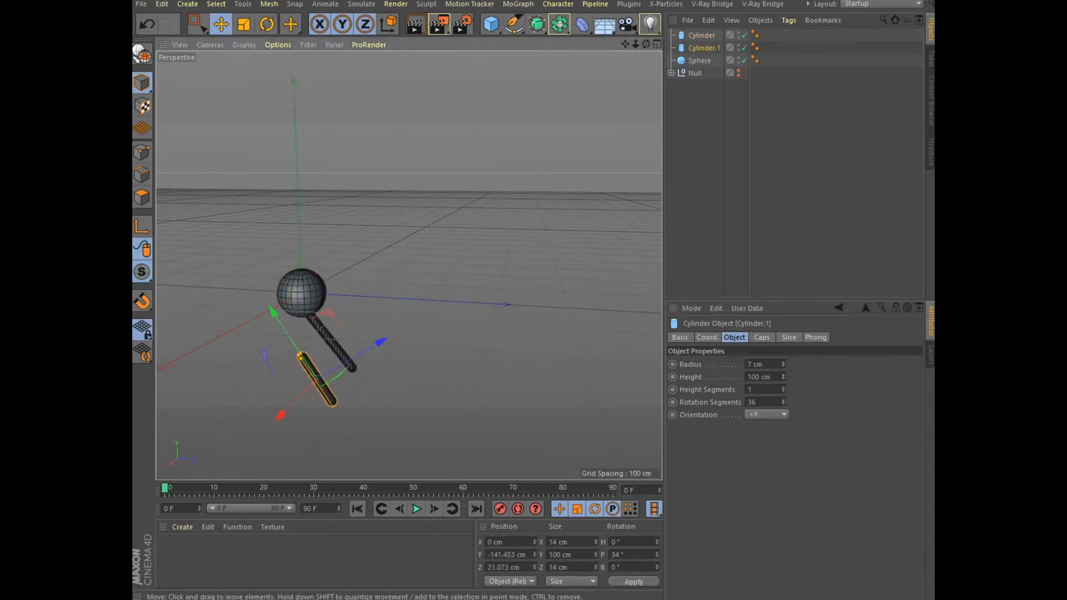
pyautogui.click(706, 337)
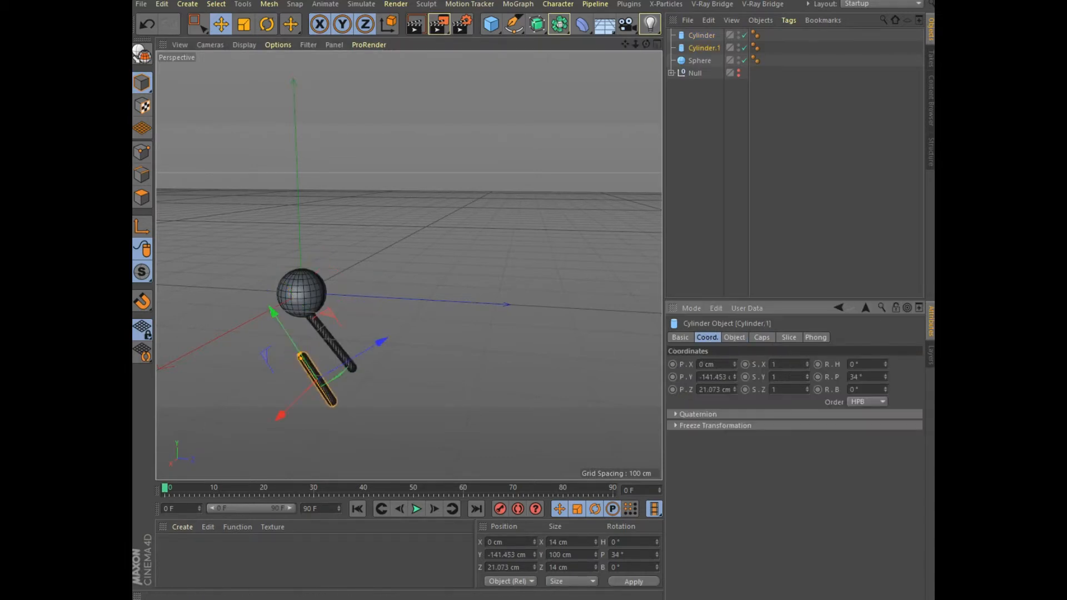
pyautogui.moveTo(885, 376); pyautogui.dragTo(885, 419)
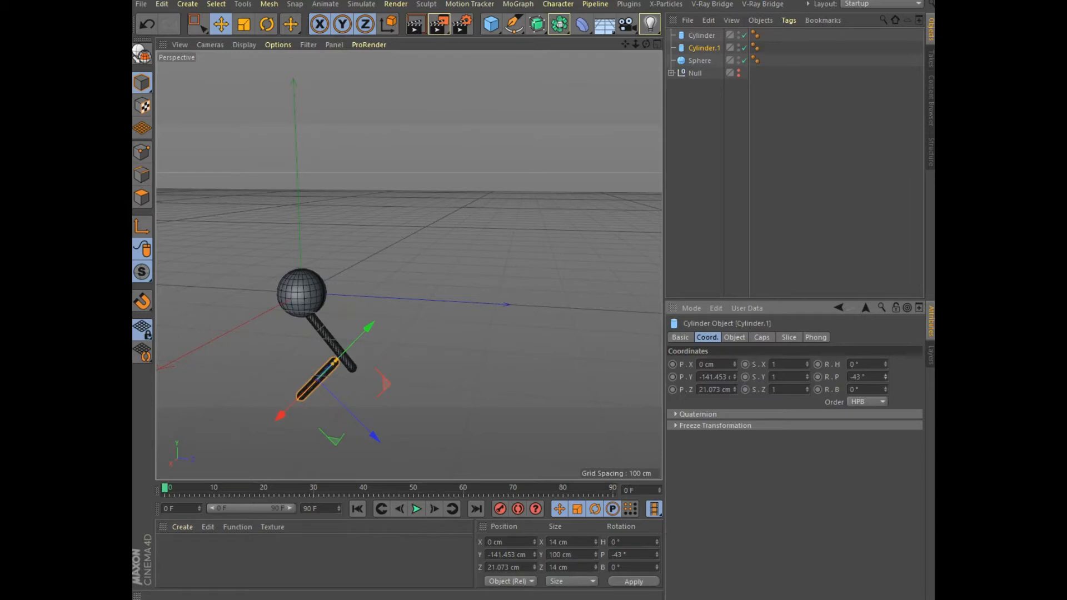
# In the right view, shift the upper leg cylinder to about Y -60.7 cm, Z 45 cm, with its top end inside the sphere
pyautogui.press('F5')
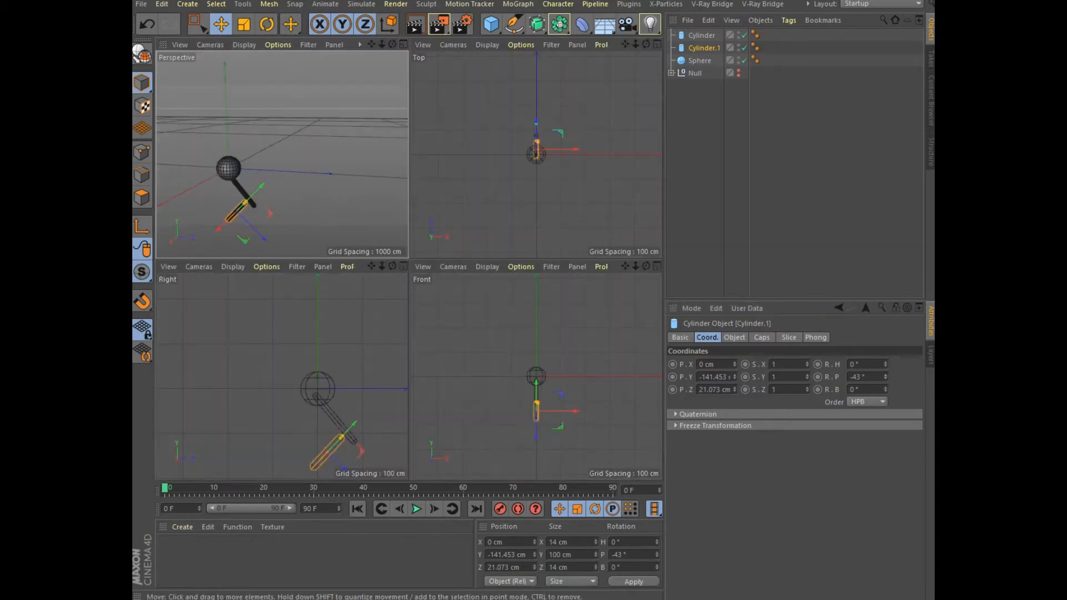
pyautogui.press('F3')
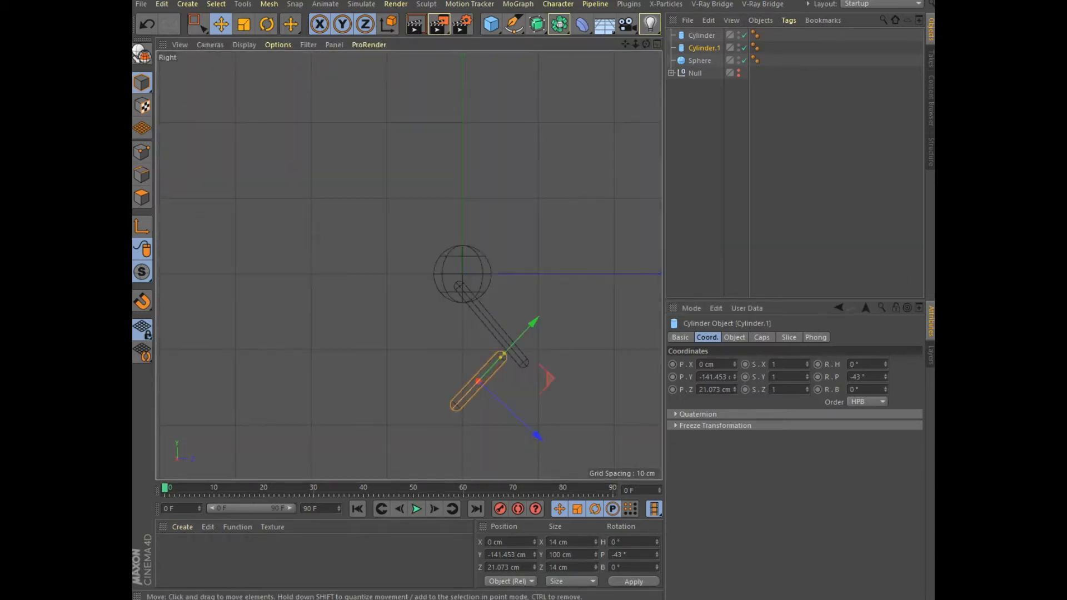
pyautogui.click(485, 315)
pyautogui.moveTo(554, 272)
pyautogui.mouseDown()
pyautogui.moveTo(560, 267)
pyautogui.moveTo(553, 273)
pyautogui.mouseUp()
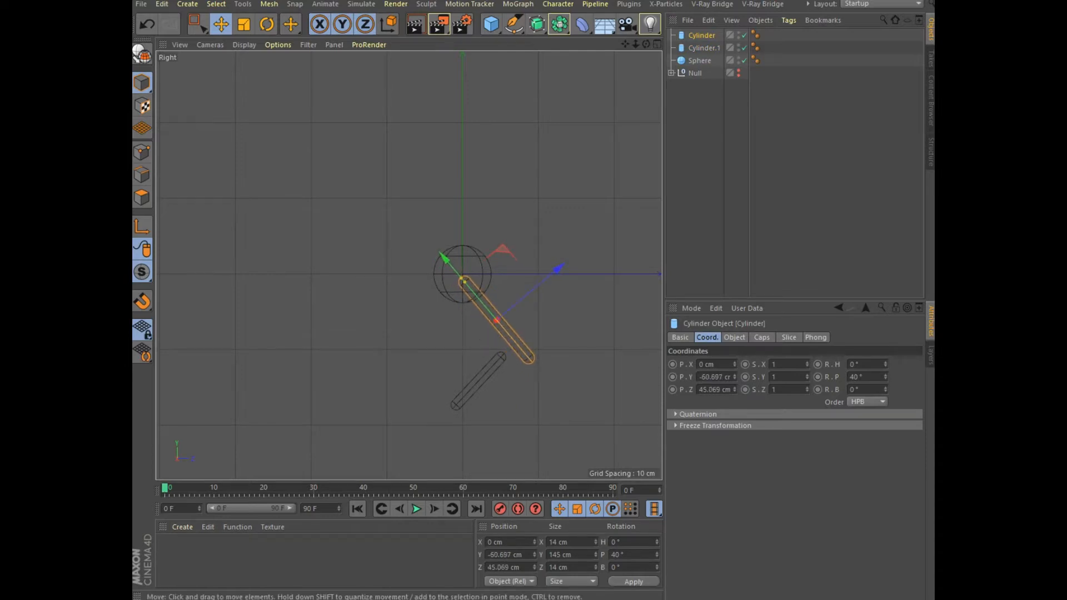
# Move the lower leg cylinder onto the upper leg's lower end at about Y -142 cm, Z 56.7 cm to form the knee
pyautogui.click(479, 381)
pyautogui.moveTo(537, 436); pyautogui.dragTo(547, 446)
pyautogui.moveTo(544, 334); pyautogui.dragTo(556, 322)
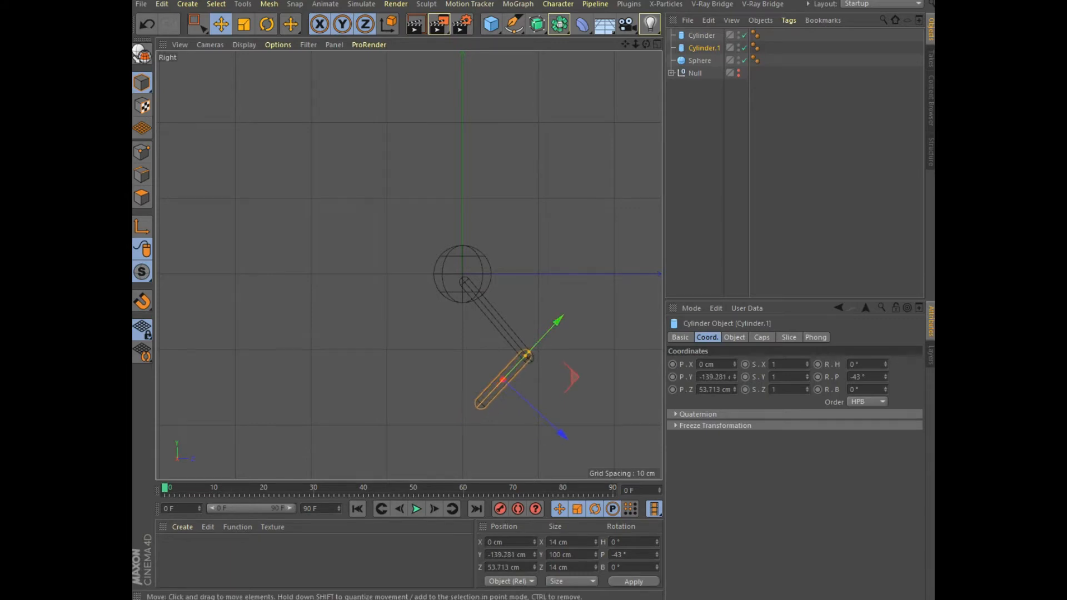
pyautogui.moveTo(563, 434); pyautogui.dragTo(568, 441)
# Duplicate the lower leg cylinder, set the copy's height to 75 cm and slide it down to about Y -195.5 cm, Z 6.8 cm
pyautogui.click(657, 43)
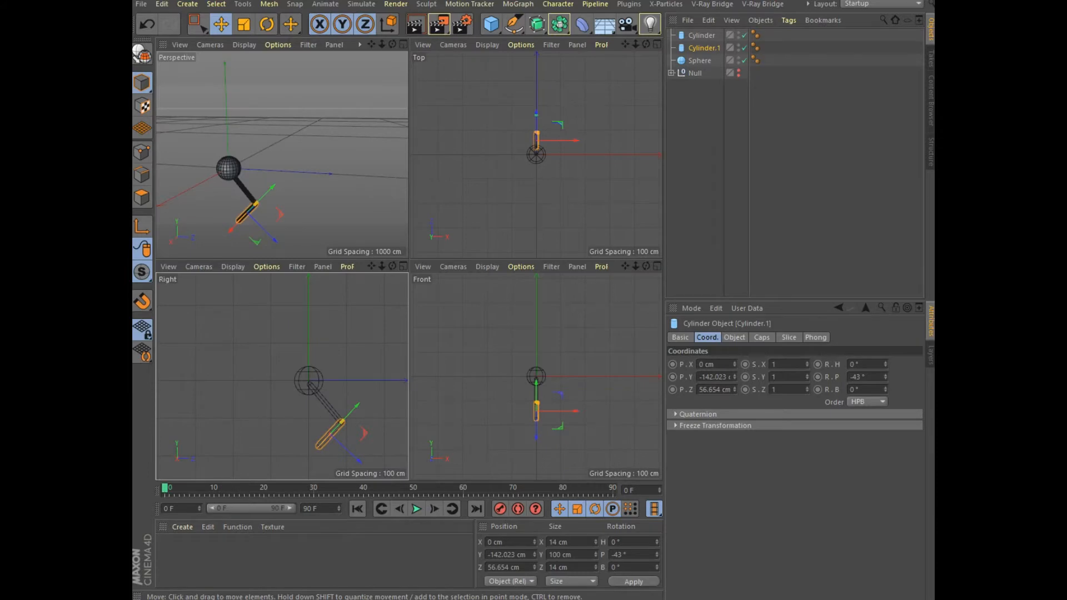
pyautogui.press('F1')
pyautogui.scroll(5, 300, 278)
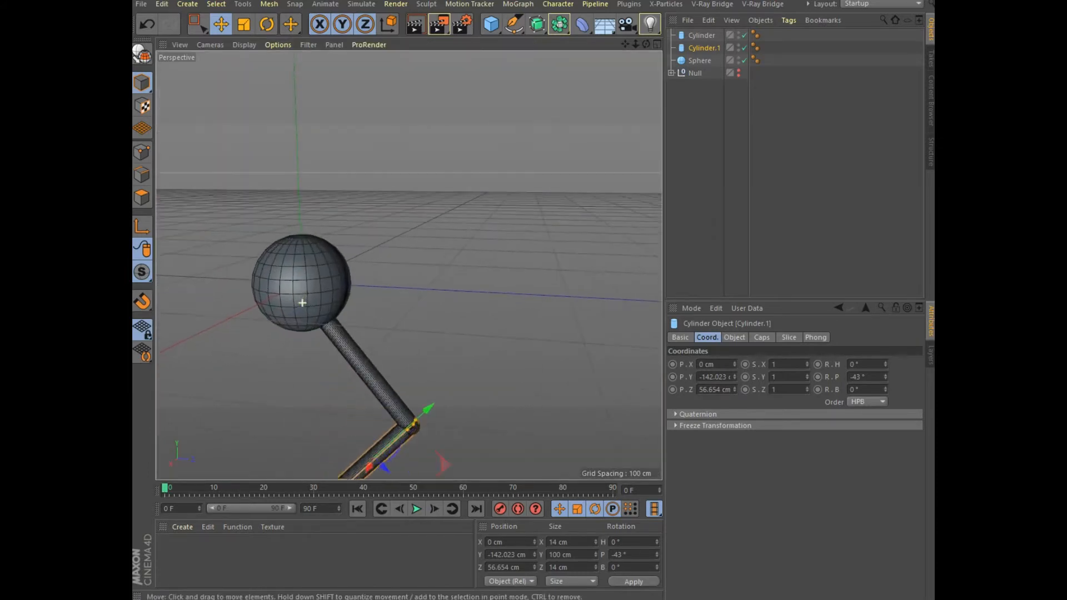
pyautogui.moveTo(625, 44); pyautogui.dragTo(705, 0)
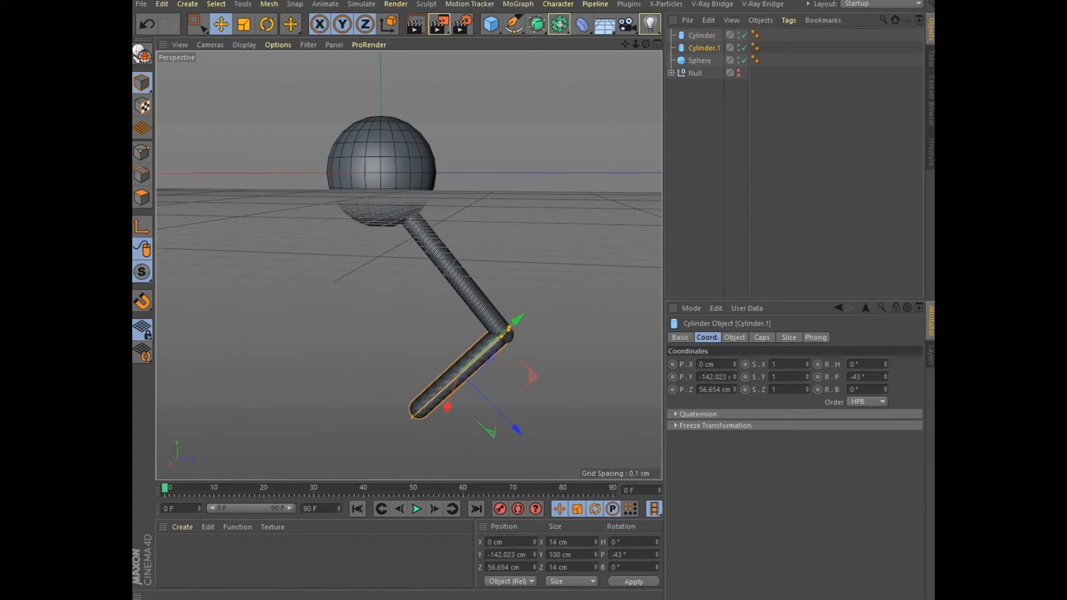
pyautogui.hotkey('ctrl', 'c')
pyautogui.hotkey('ctrl', 'v')
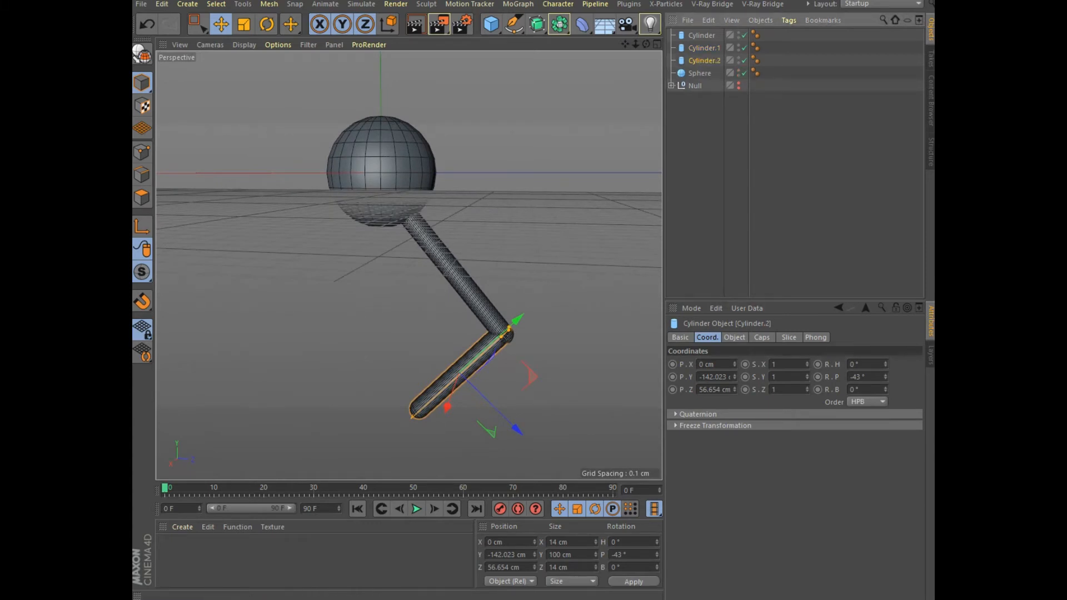
pyautogui.click(734, 337)
pyautogui.doubleClick(754, 376)
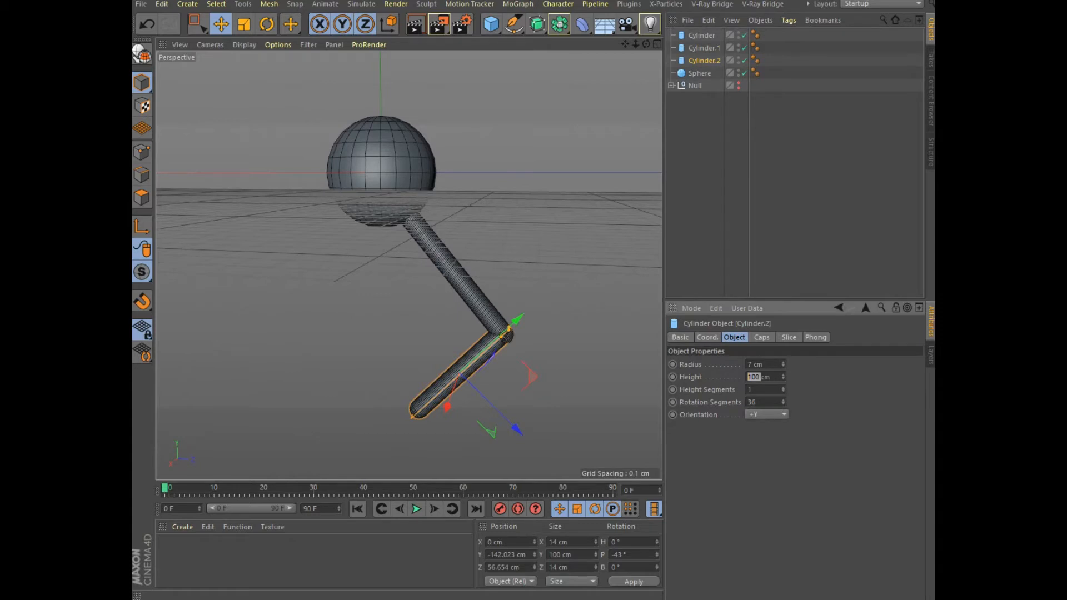
pyautogui.write('75')
pyautogui.press('Return')
pyautogui.moveTo(510, 320); pyautogui.dragTo(423, 414)
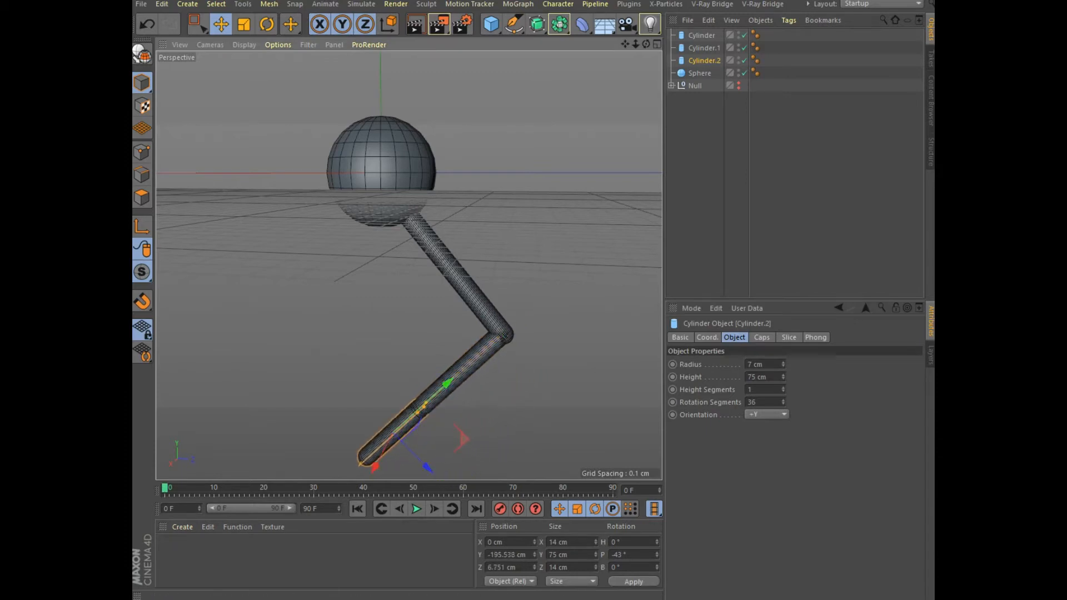
# Pitch the 75 cm cylinder to -83° and raise it to the lower leg's end at about Y -179.4 cm, Z 4.8 cm
pyautogui.click(470, 365)
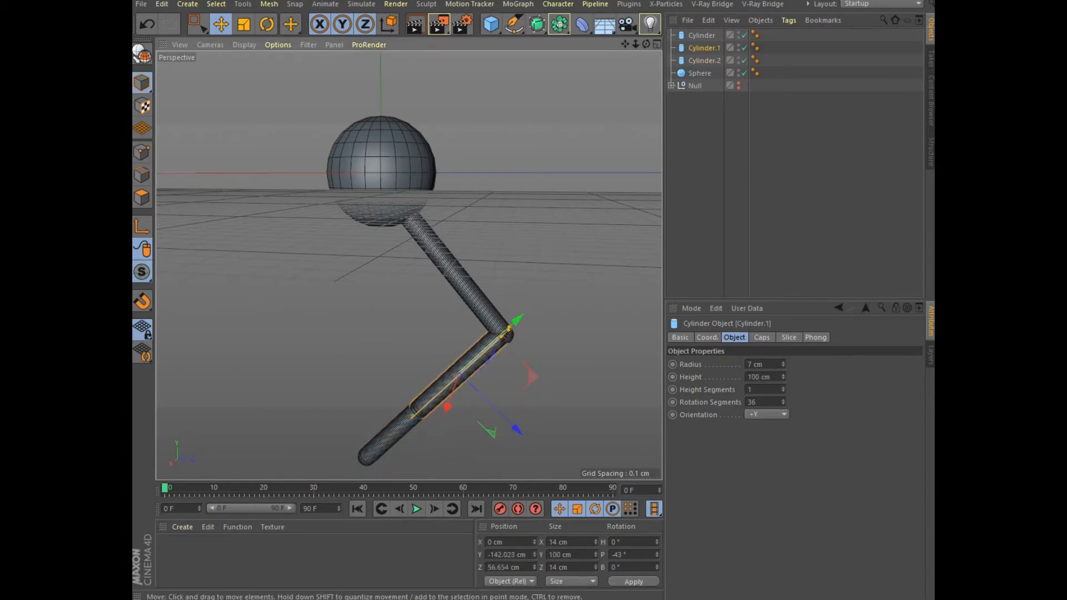
pyautogui.moveTo(515, 428); pyautogui.dragTo(517, 430)
pyautogui.click(408, 423)
pyautogui.click(707, 337)
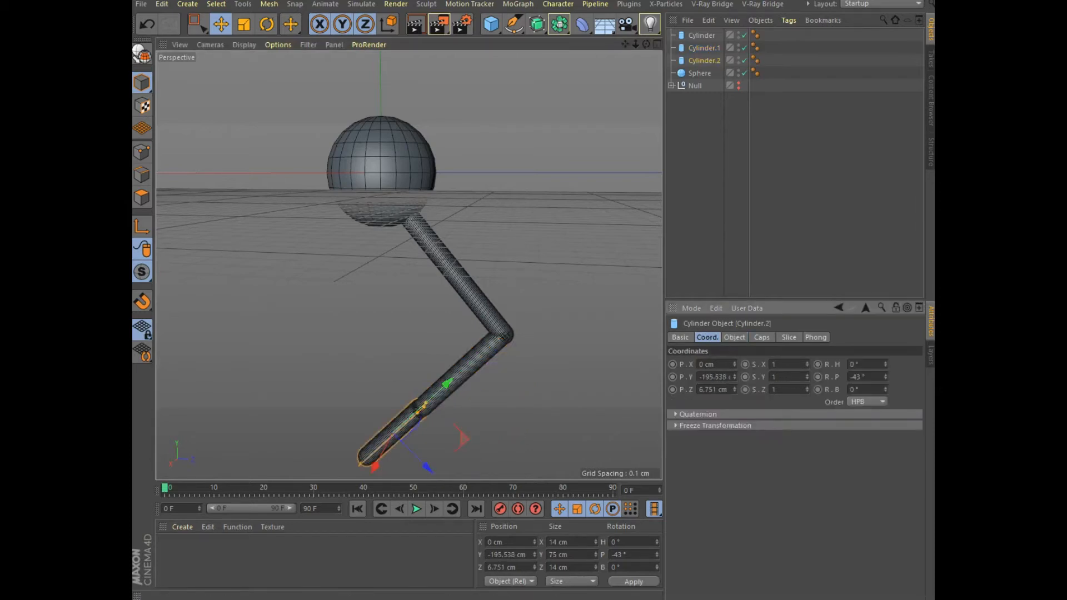
pyautogui.moveTo(885, 377); pyautogui.dragTo(885, 398)
pyautogui.moveTo(396, 467); pyautogui.dragTo(393, 444)
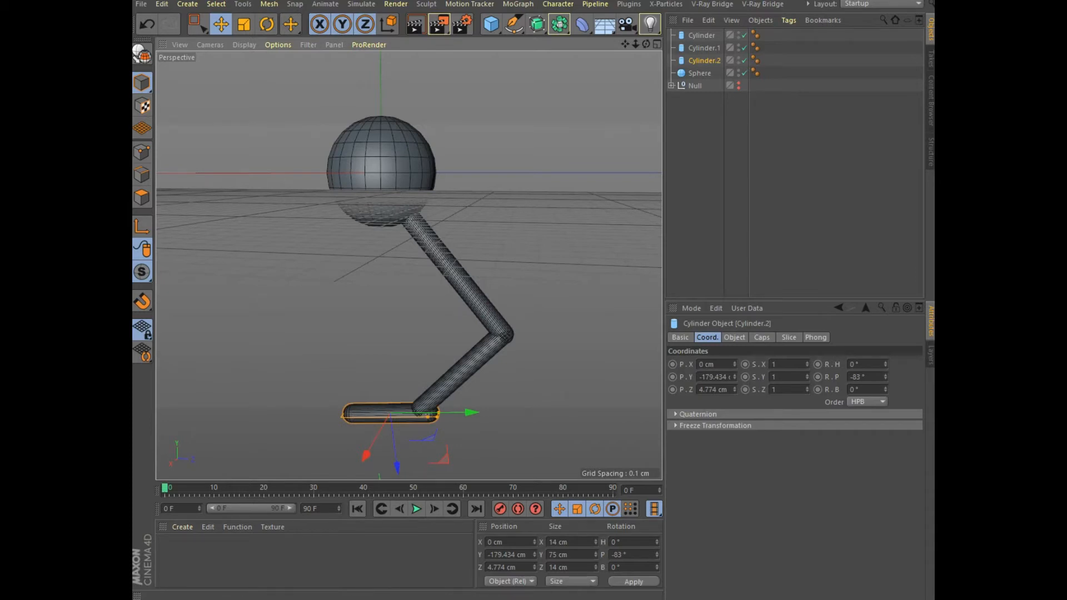
# Set the foot cylinder's radius to 5 cm and height to 50 cm, and move it behind the ankle to about Y -173.7 cm, Z 51 cm
pyautogui.click(733, 337)
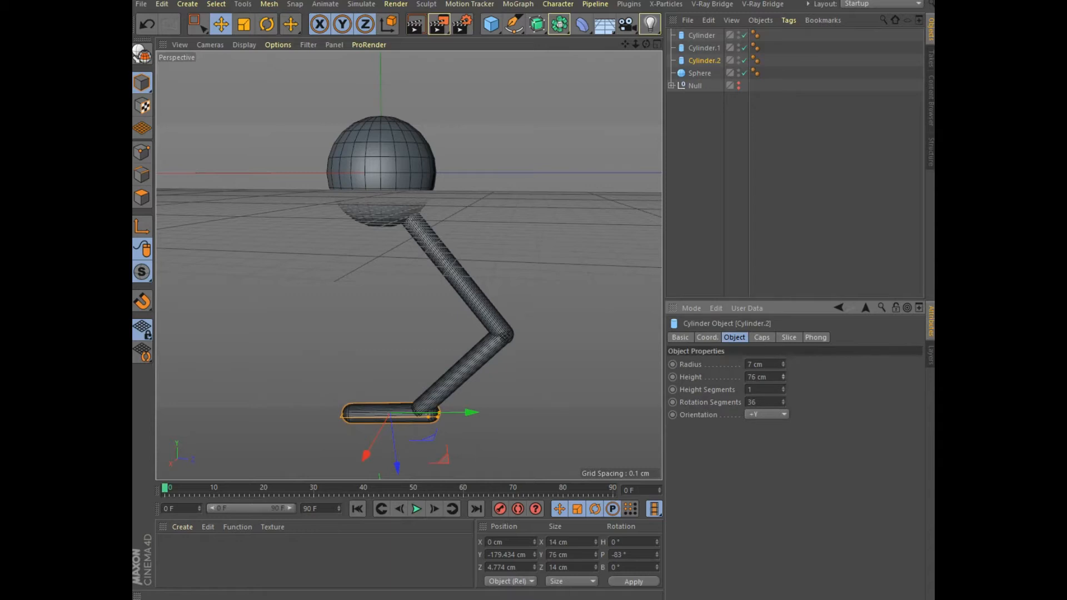
pyautogui.click(783, 367)
pyautogui.click(783, 366)
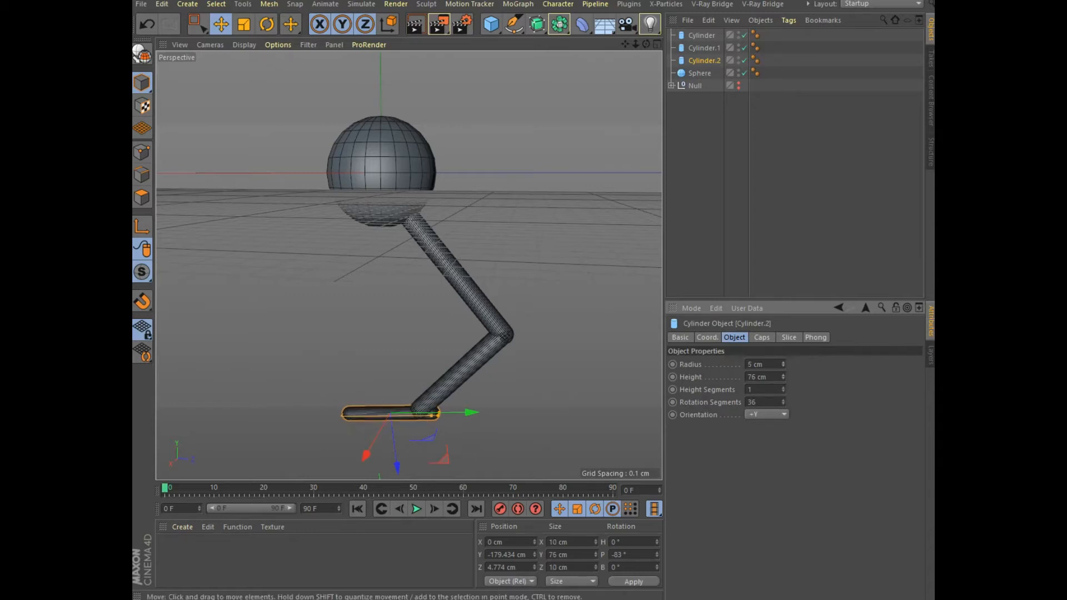
pyautogui.moveTo(469, 412); pyautogui.dragTo(531, 412)
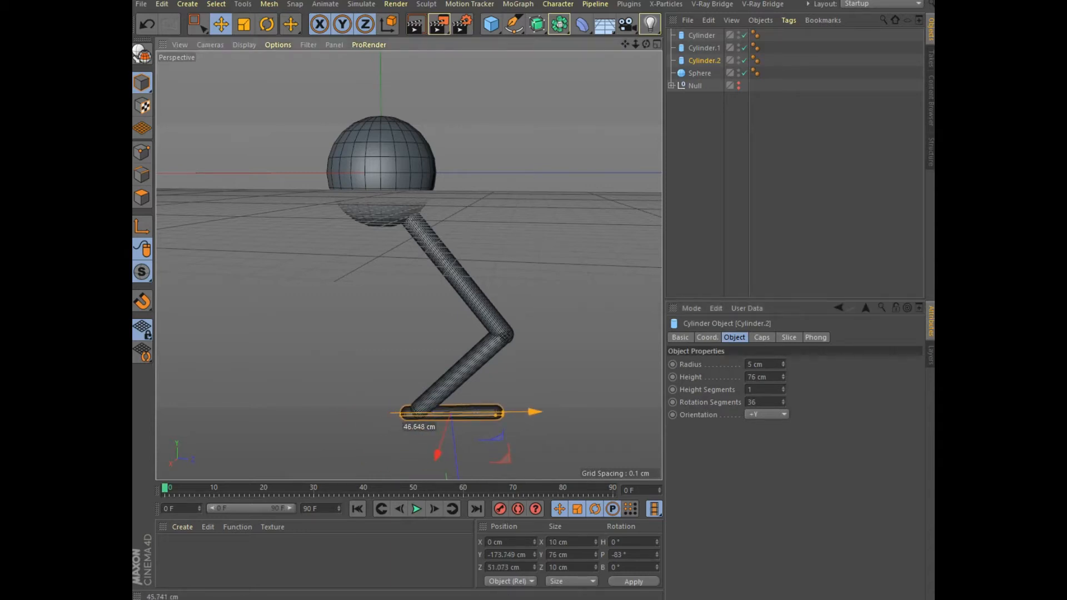
pyautogui.doubleClick(751, 377)
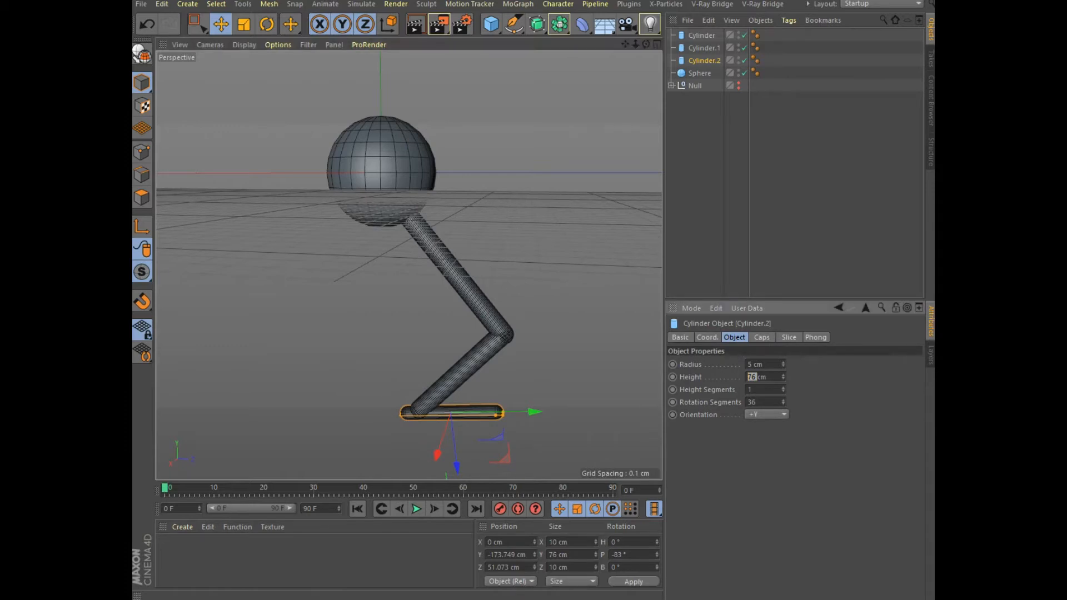
pyautogui.press('Return')
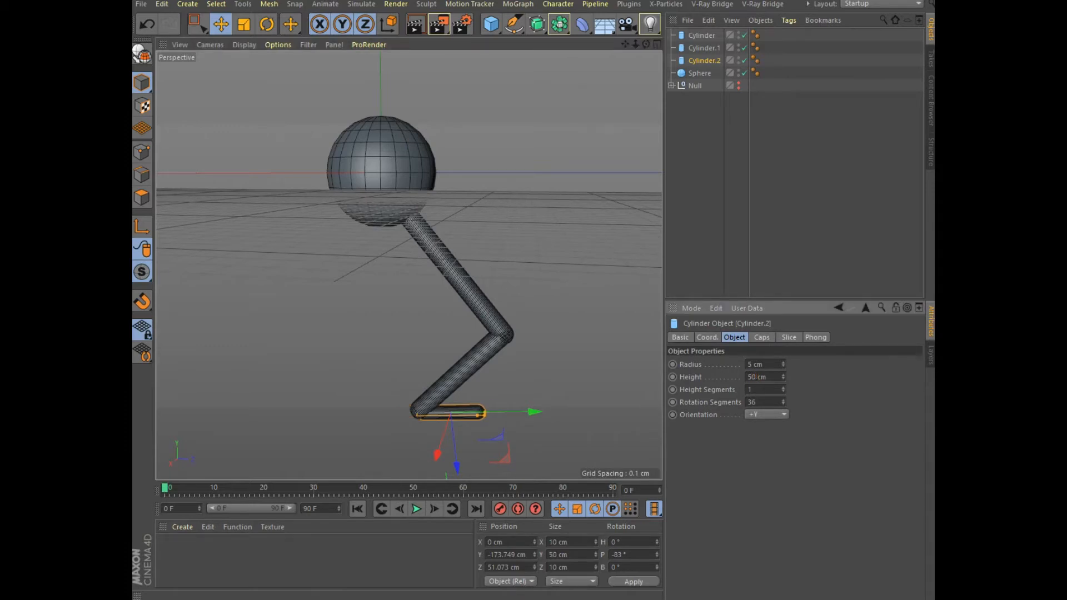
# Copy the foot cylinder forward twice, to about Y -179.9 cm, Z 1.3 cm and about Y -180.6 cm, Z -4.5 cm
pyautogui.moveTo(517, 411); pyautogui.dragTo(450, 412)
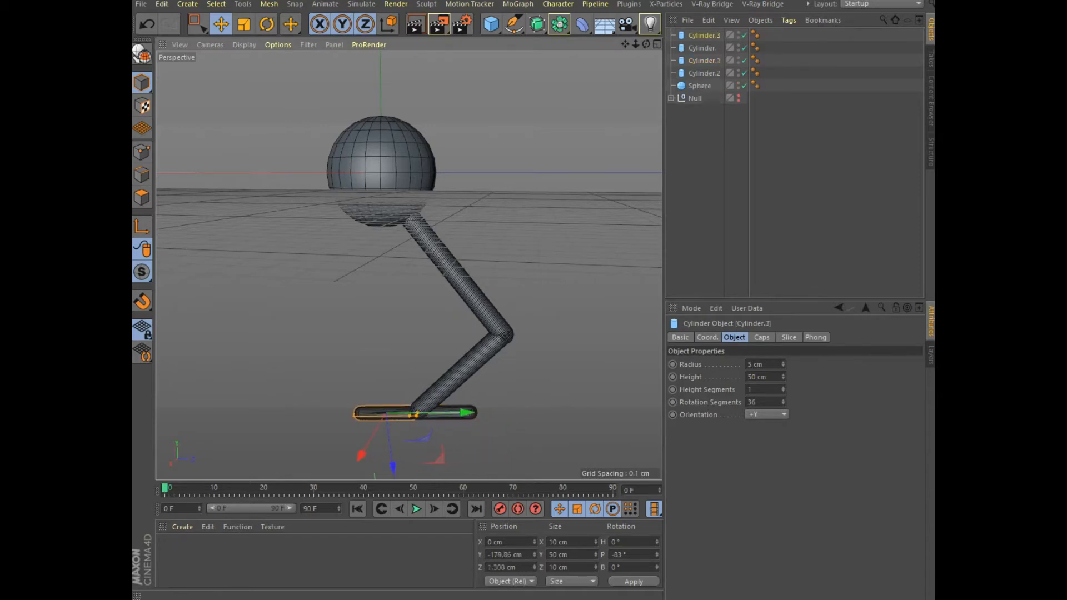
pyautogui.keyDown('ctrl'); pyautogui.moveTo(465, 412); pyautogui.dragTo(458, 413); pyautogui.keyUp('ctrl')
# Turn the second front toe copy to a heading of -34° and move it to about X -22.2 cm, Y -181.7 cm, Z -0.2 cm
pyautogui.click(707, 338)
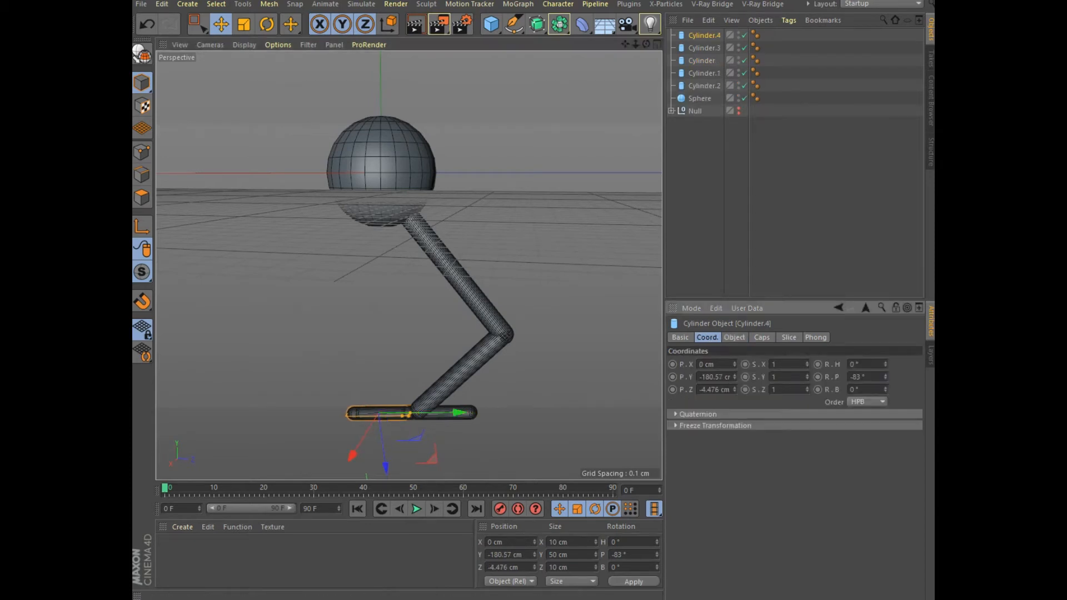
pyautogui.moveTo(885, 365); pyautogui.dragTo(885, 384)
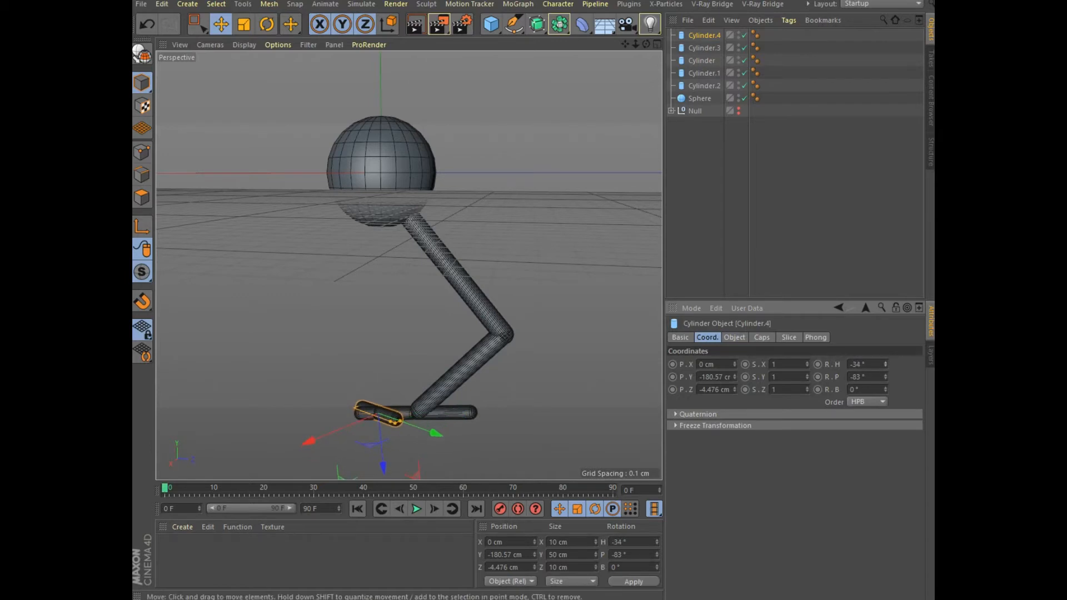
pyautogui.moveTo(309, 441); pyautogui.dragTo(332, 432)
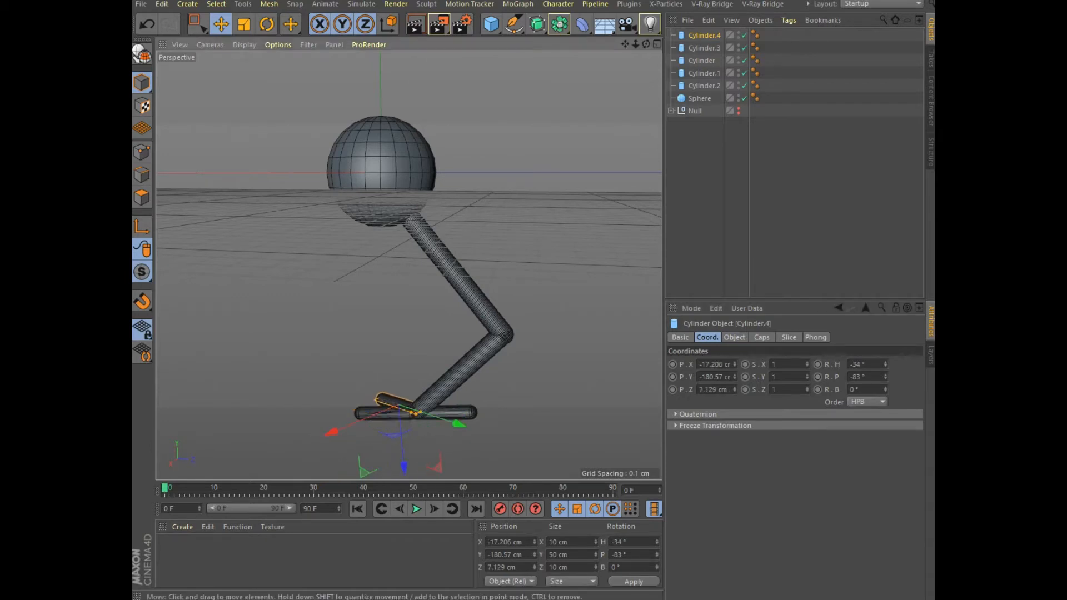
pyautogui.moveTo(458, 424); pyautogui.dragTo(451, 421)
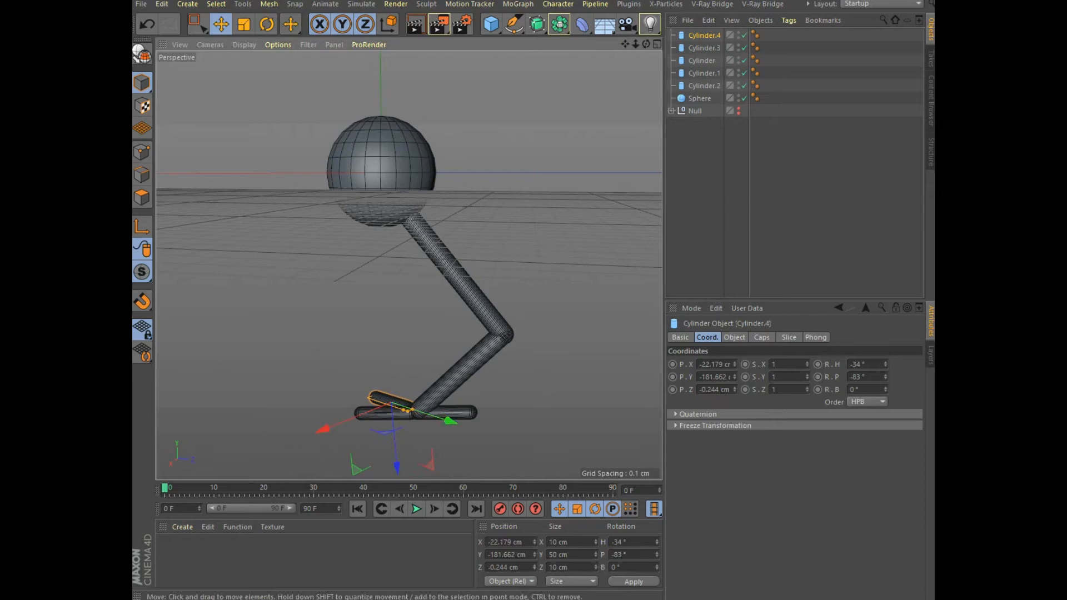
pyautogui.scroll(-1, 586, 316)
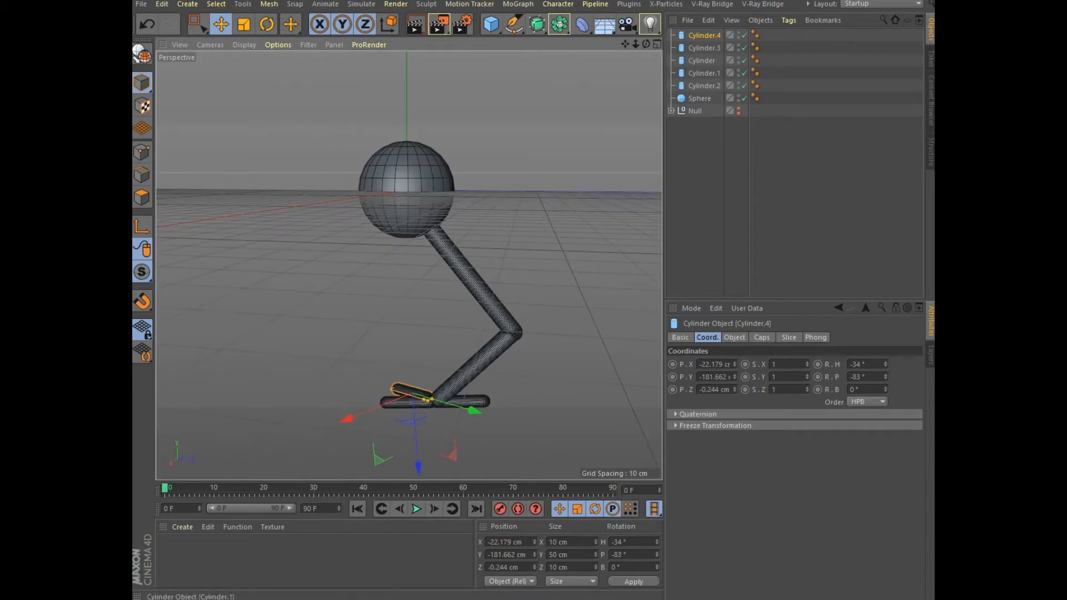
# Duplicate the angled front toe, turn the copy to a 34° heading, and move it to the opposite side of the middle toe at the ankle
pyautogui.hotkey('ctrl', 'c')
pyautogui.hotkey('ctrl', 'v')
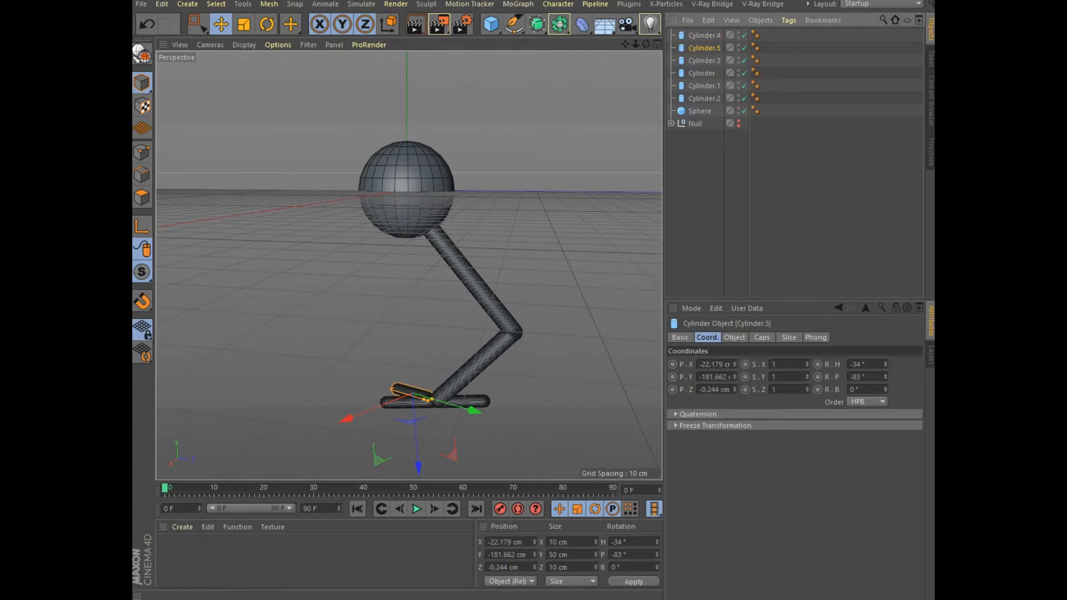
pyautogui.doubleClick(857, 364)
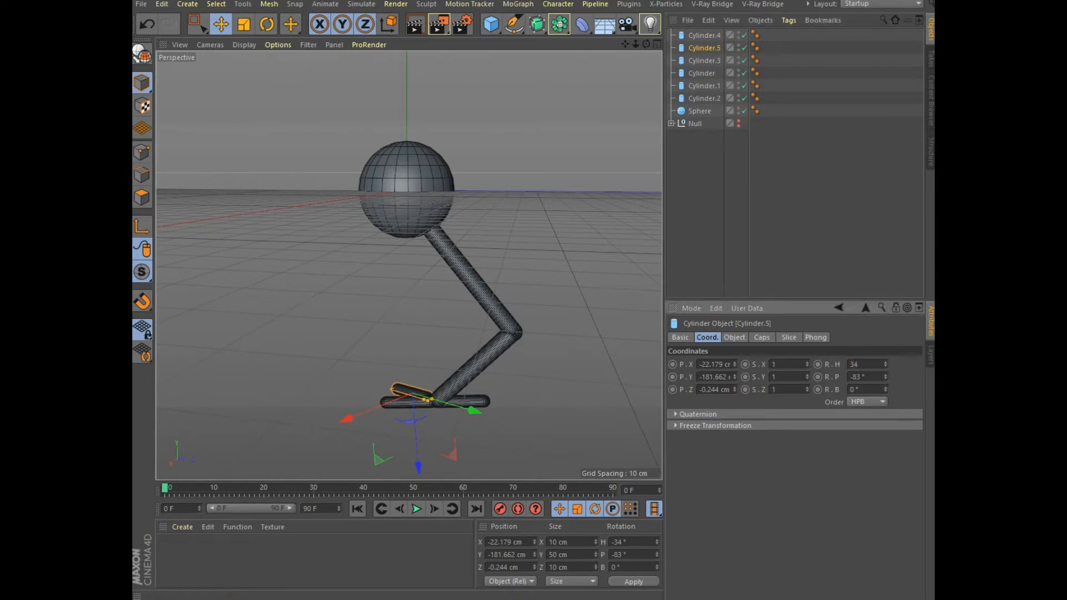
pyautogui.press('Return')
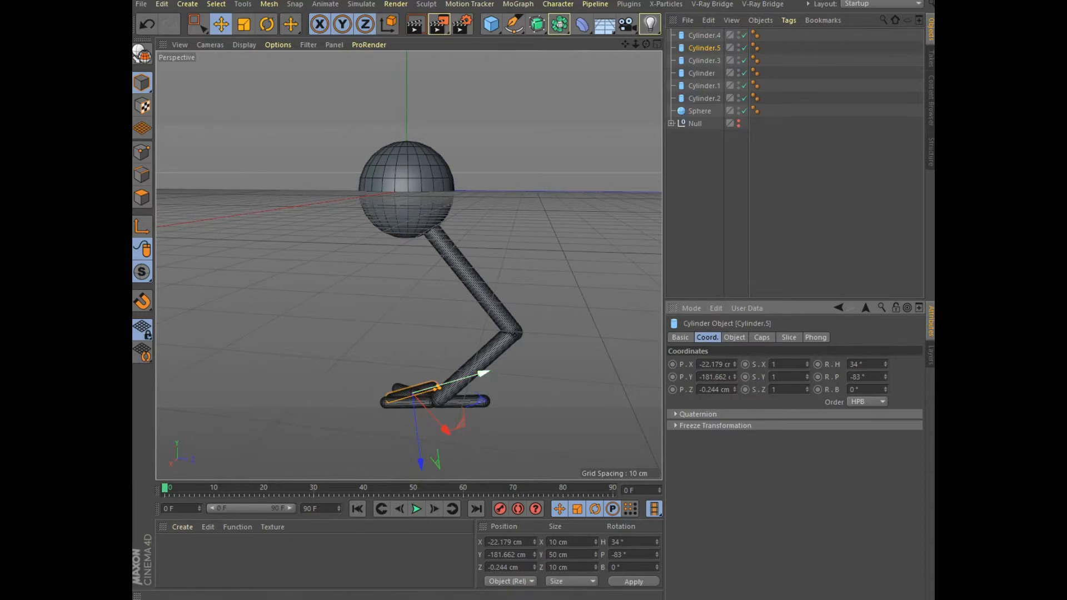
pyautogui.press('F5')
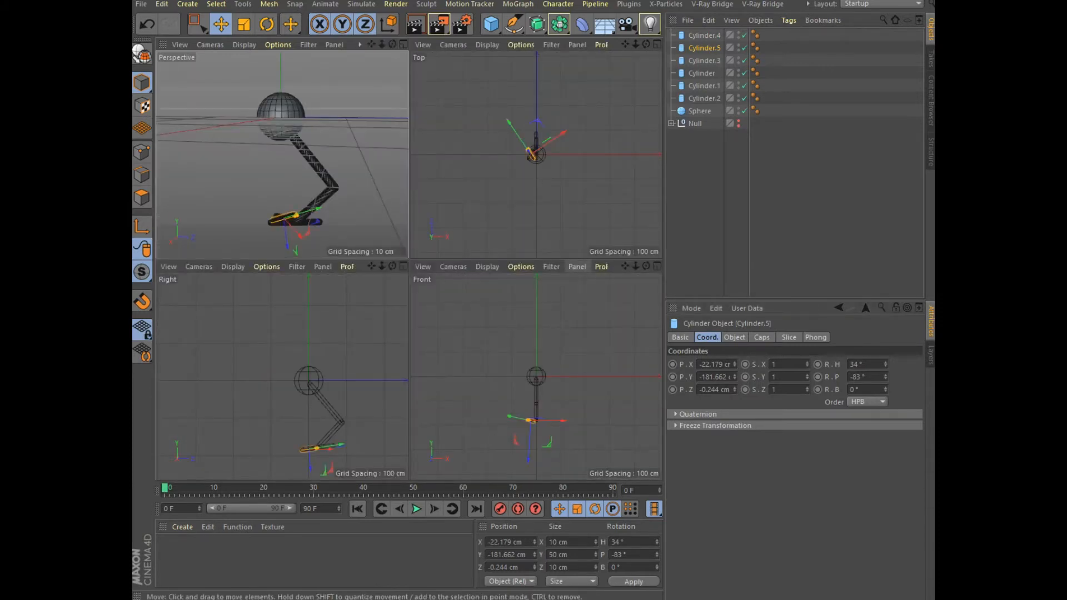
pyautogui.click(403, 44)
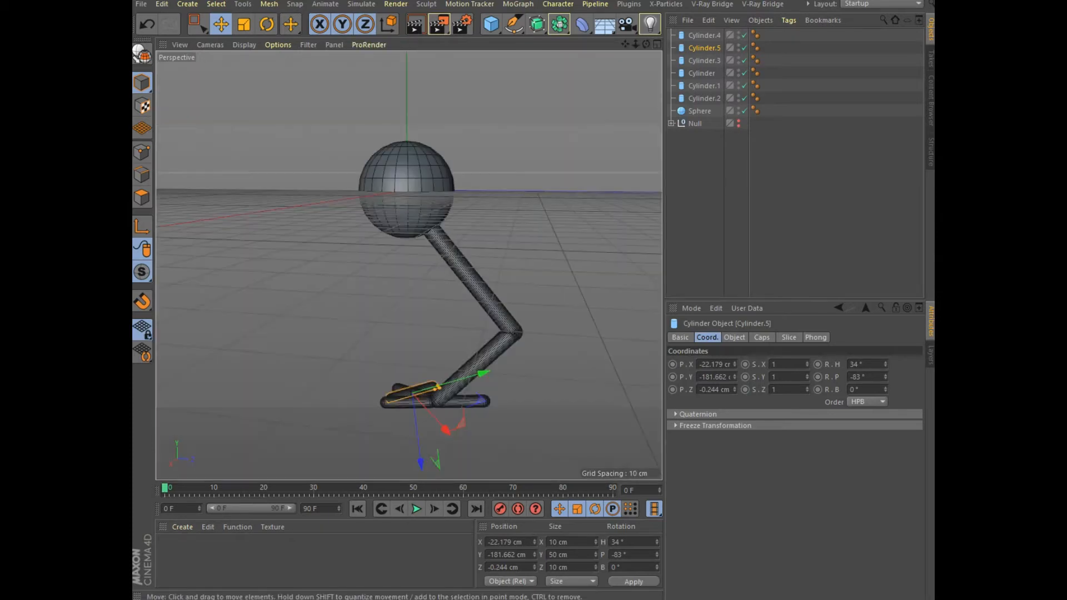
pyautogui.scroll(4, 445, 352)
pyautogui.moveTo(646, 44); pyautogui.dragTo(586, 86)
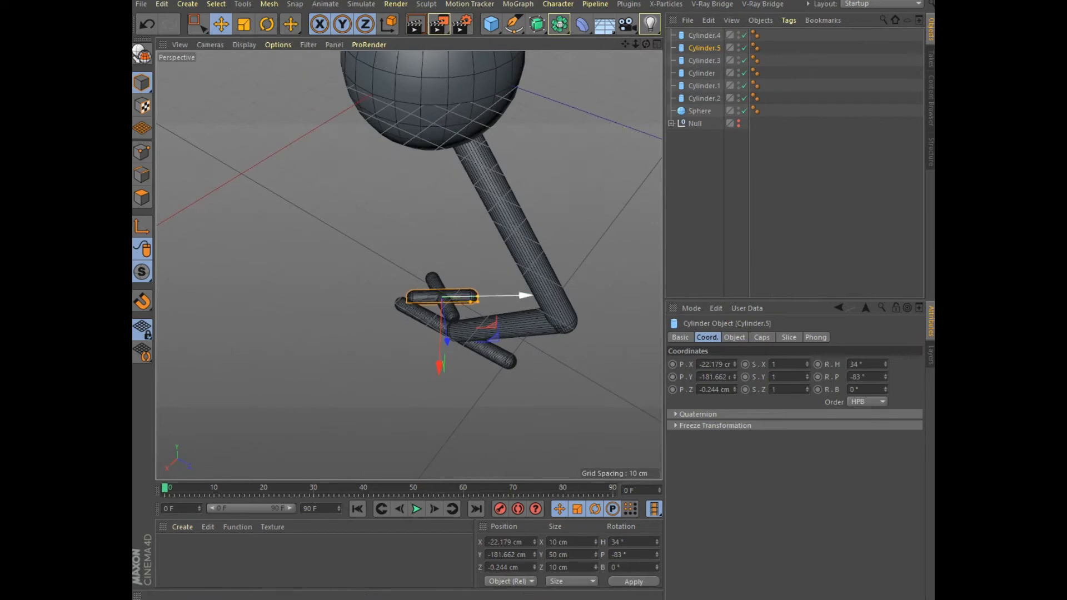
pyautogui.moveTo(522, 295); pyautogui.dragTo(494, 330)
# Turn the original angled toe to a -39° heading and move it to about X -21.5 cm, Y -190 cm, Z 0.6 cm
pyautogui.click(441, 295)
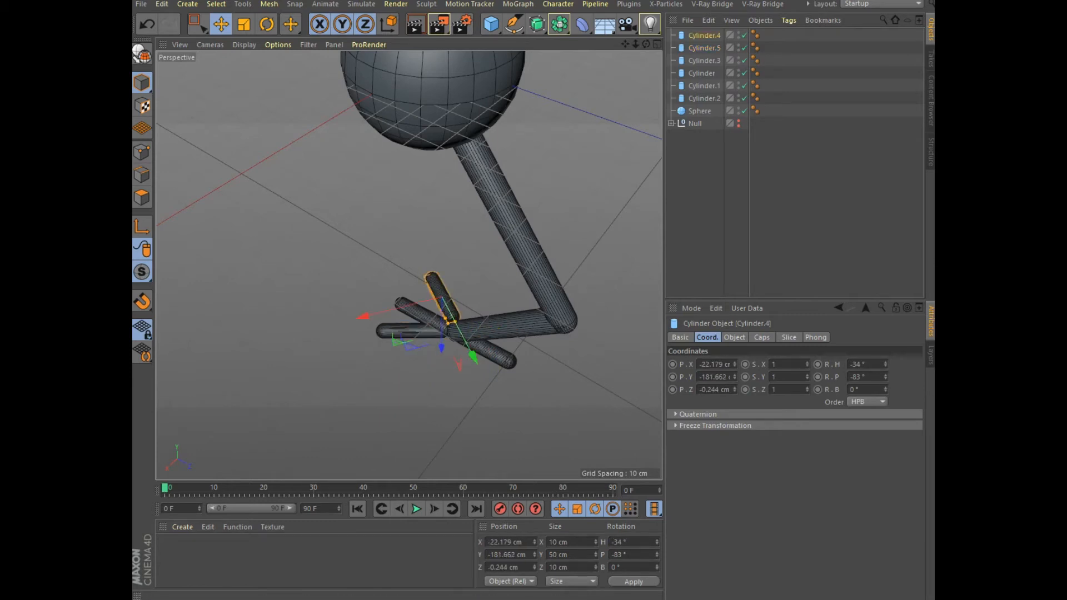
pyautogui.click(885, 366)
pyautogui.click(885, 366)
pyautogui.click(885, 366)
pyautogui.click(885, 366)
pyautogui.click(885, 366)
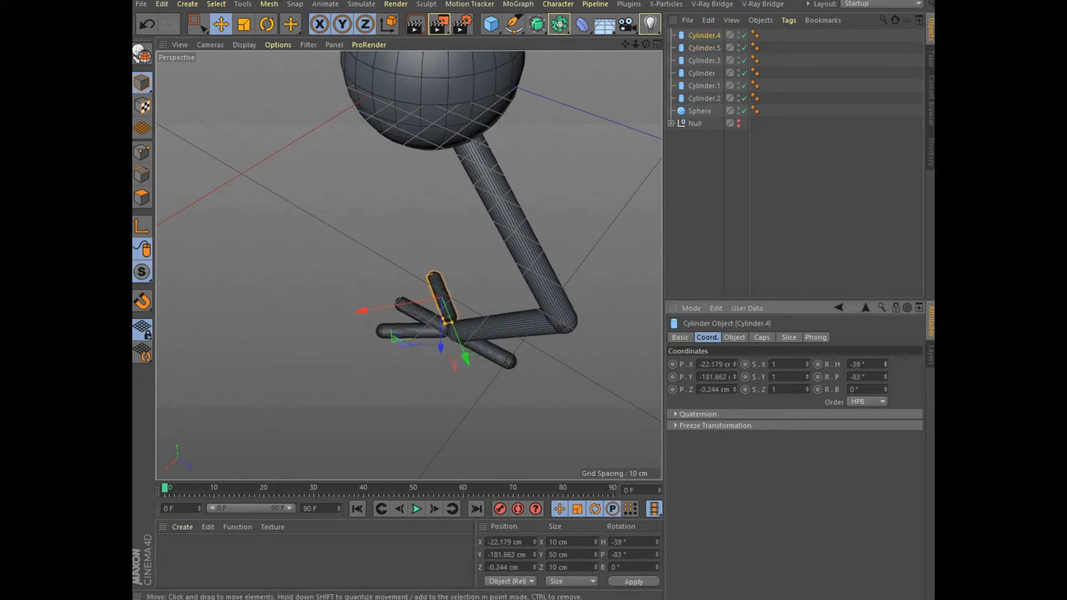
pyautogui.moveTo(441, 344); pyautogui.dragTo(441, 354)
# Make all six leg and toe cylinders children of the hip sphere
pyautogui.moveTo(645, 44); pyautogui.dragTo(669, 11)
pyautogui.scroll(-3, 397, 241)
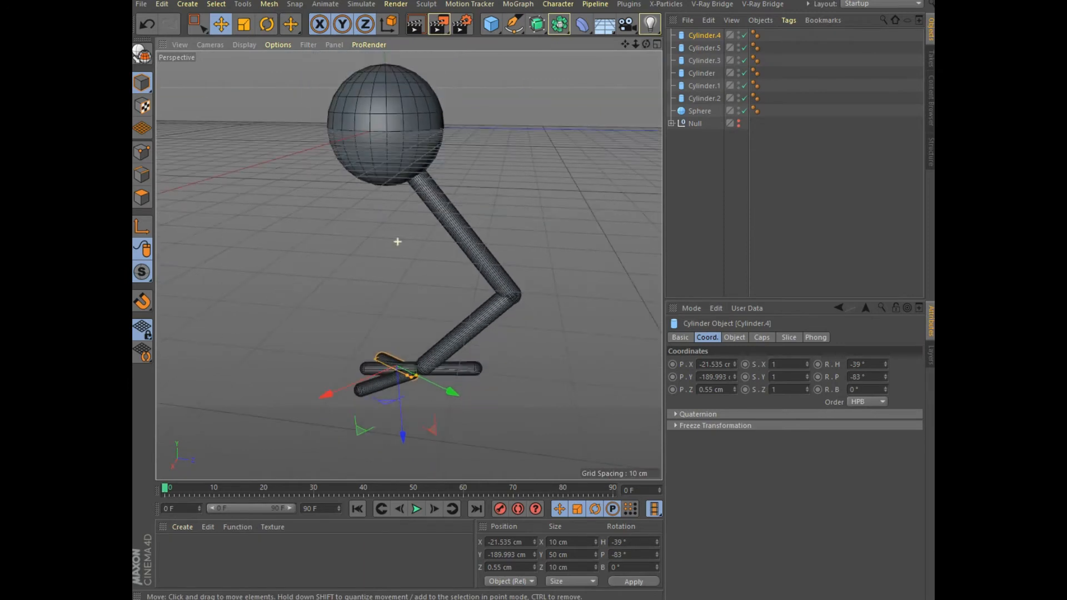
pyautogui.scroll(-2, 397, 243)
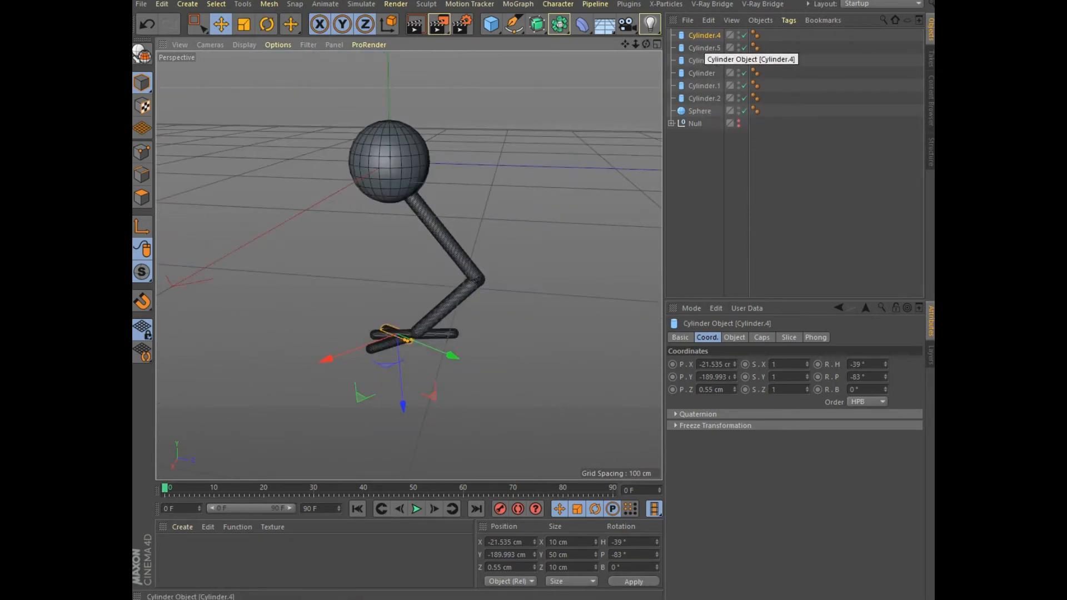
pyautogui.click(704, 98)
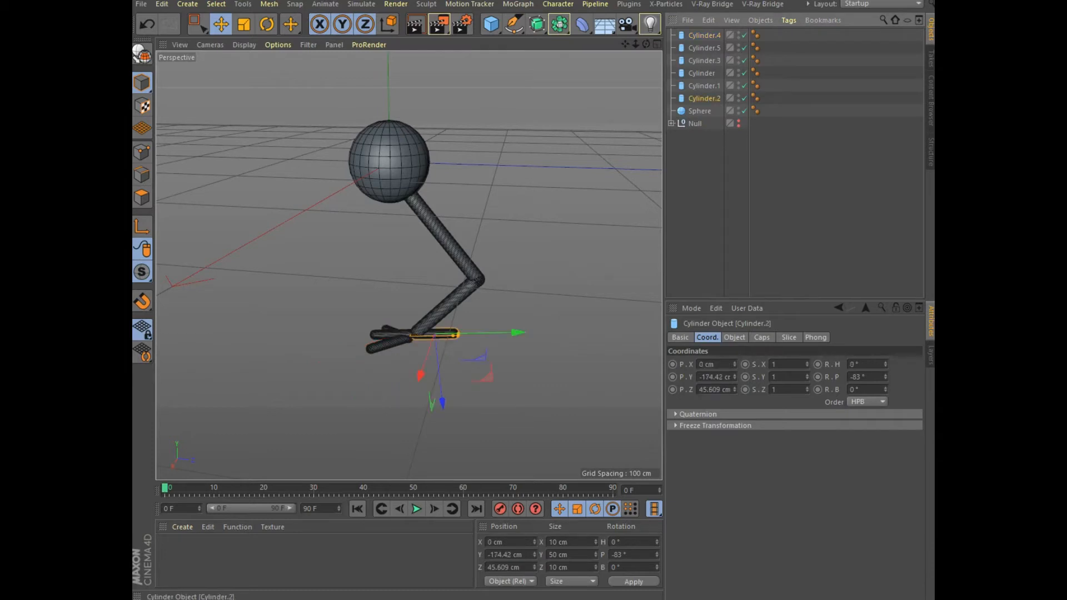
pyautogui.click(704, 36)
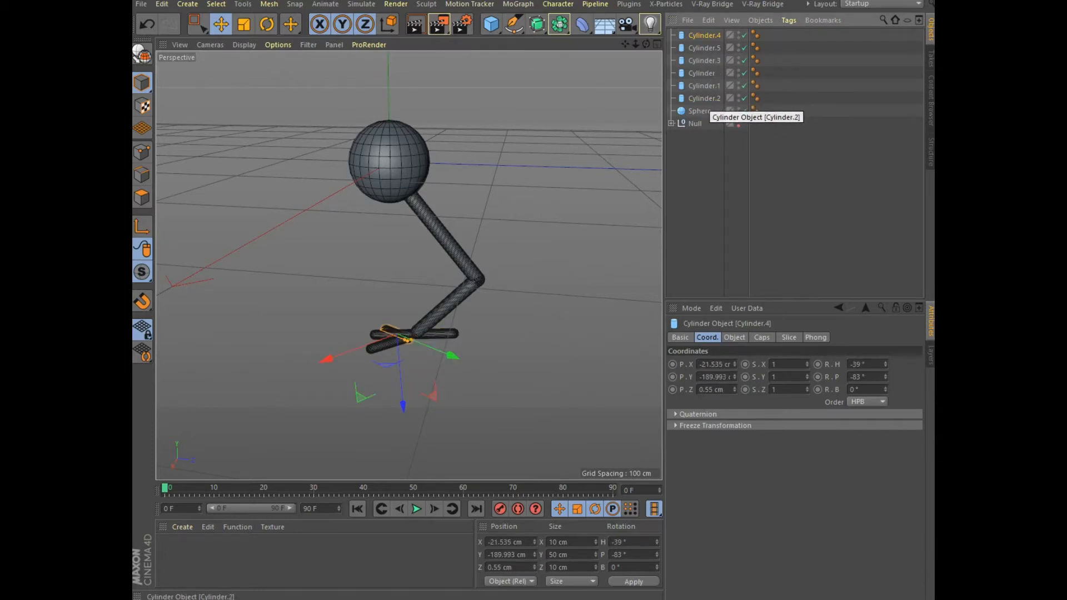
pyautogui.keyDown('shift'); pyautogui.click(704, 98); pyautogui.keyUp('shift')
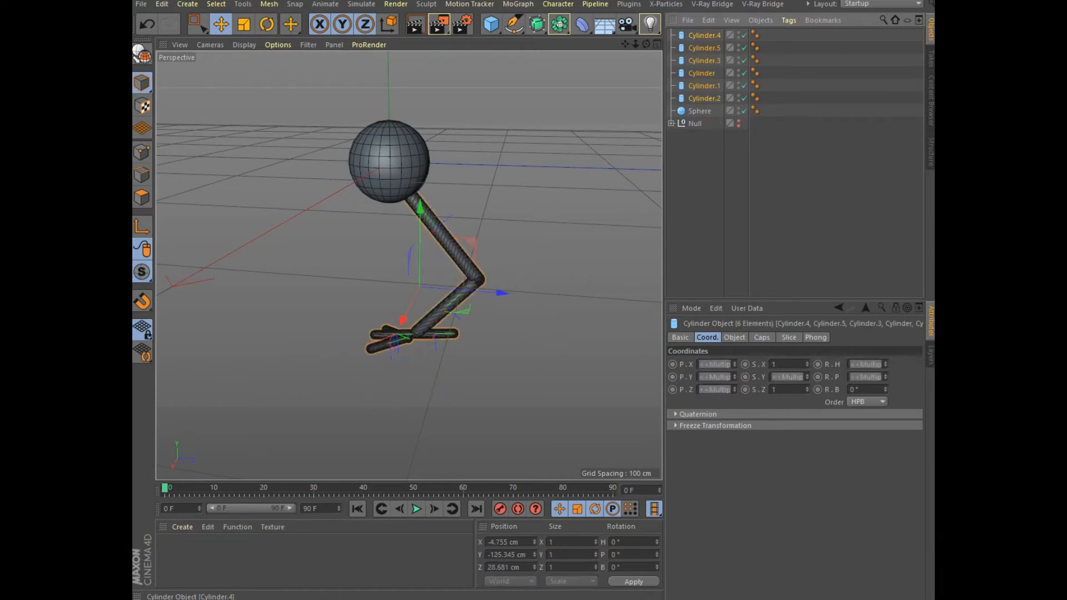
pyautogui.moveTo(704, 98); pyautogui.dragTo(699, 111)
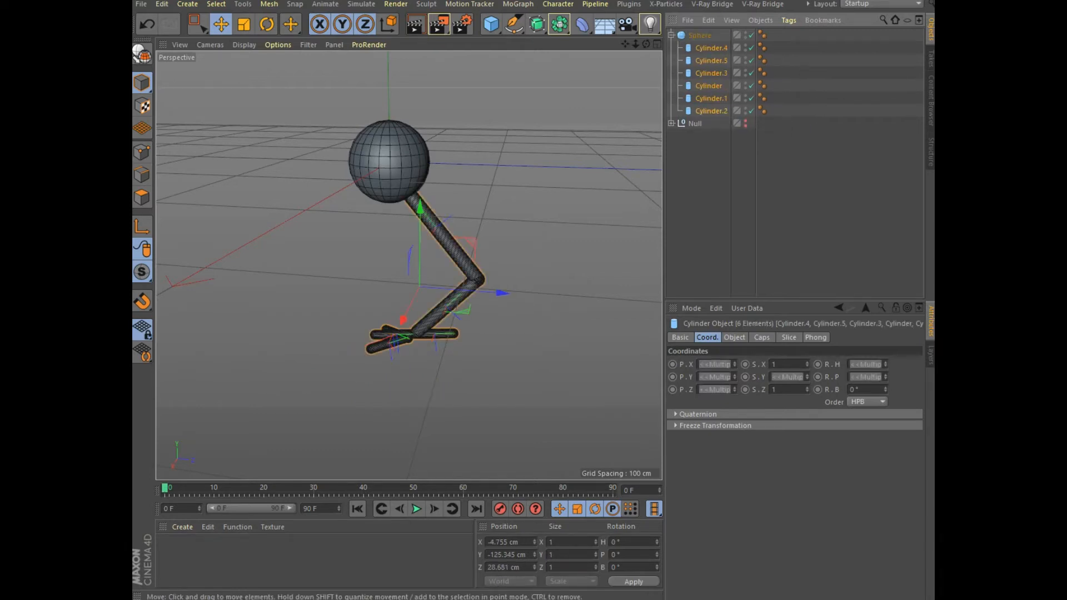
# Show the hidden bird body and move the sphere with its leg cylinders beneath it, to about Y -307.1 cm, Z 165.9 cm
pyautogui.click(746, 121)
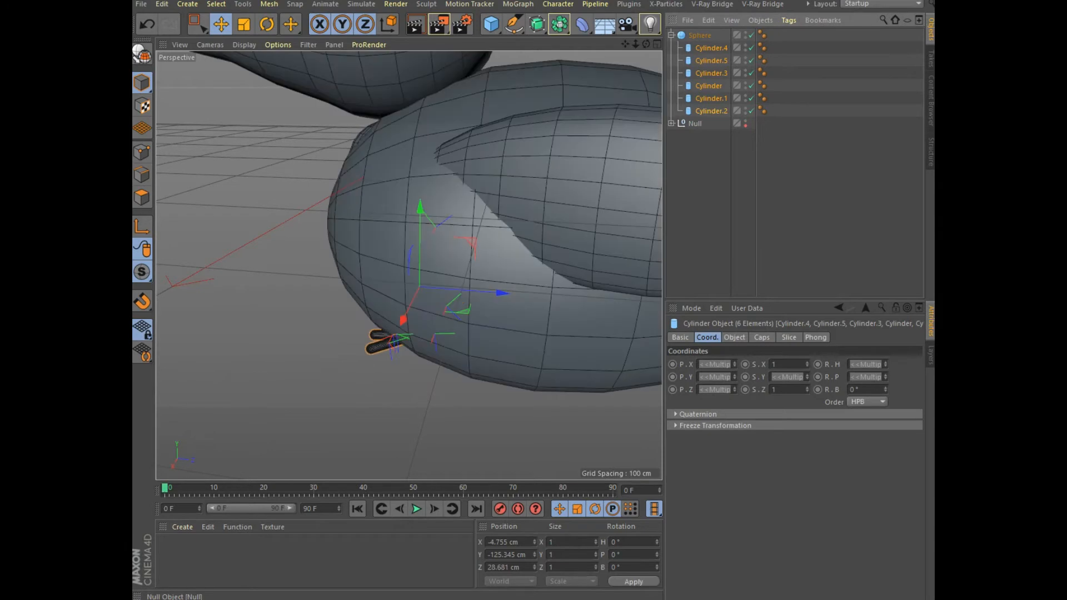
pyautogui.click(699, 35)
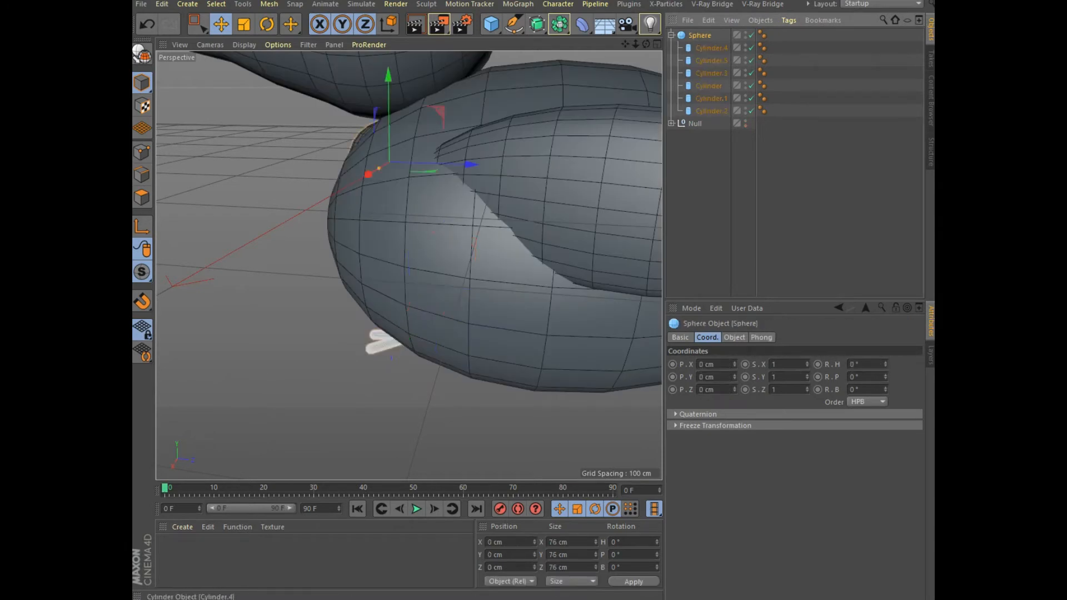
pyautogui.scroll(-4, 575, 173)
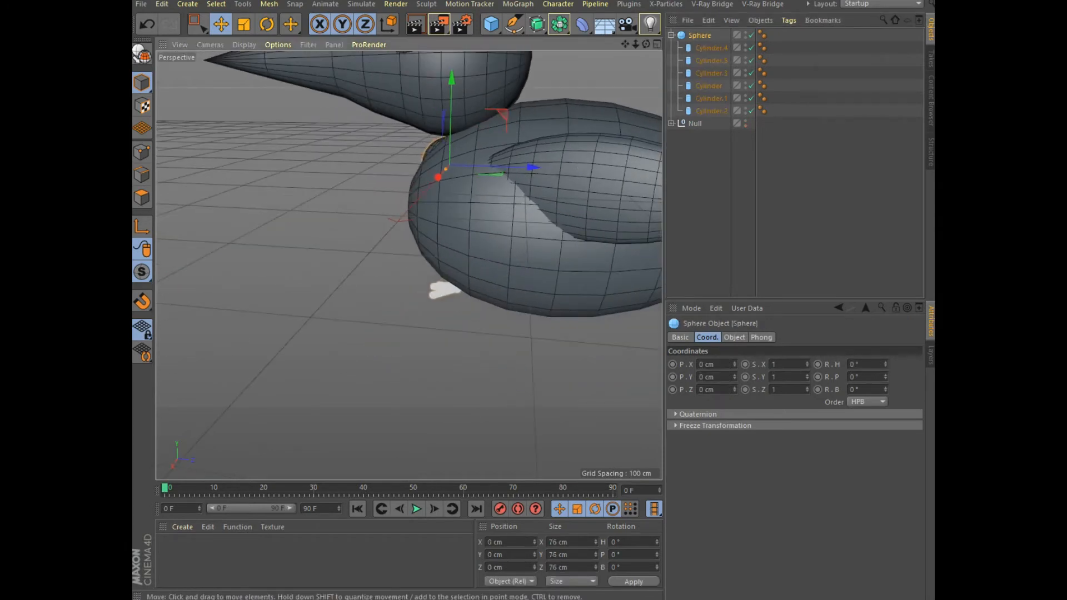
pyautogui.keyDown('shift'); pyautogui.click(711, 111); pyautogui.keyUp('shift')
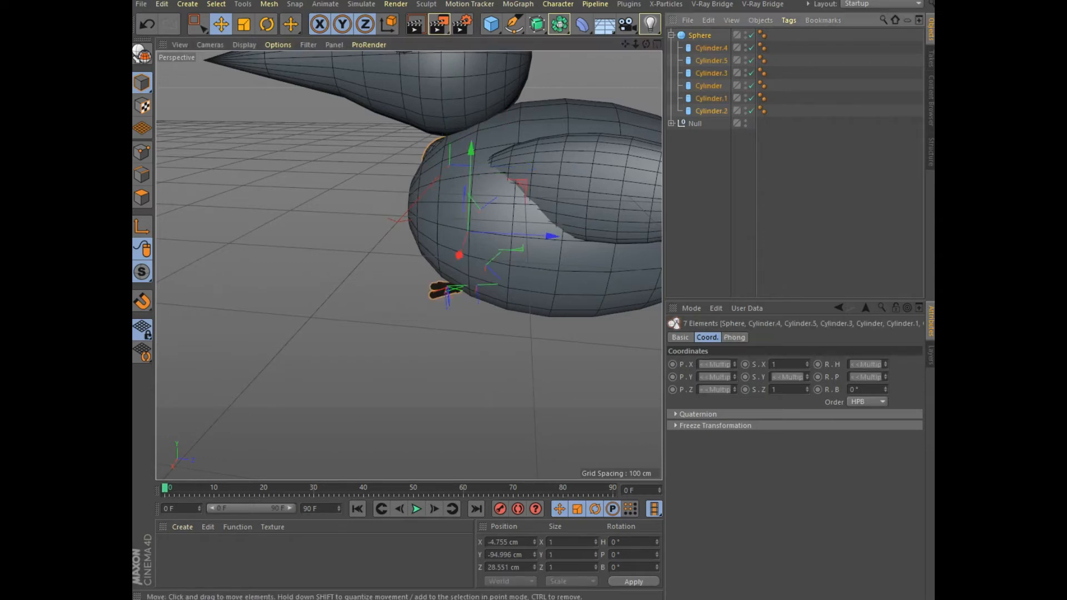
pyautogui.moveTo(551, 237); pyautogui.dragTo(650, 241)
pyautogui.moveTo(574, 155); pyautogui.dragTo(559, 298)
pyautogui.moveTo(624, 44); pyautogui.dragTo(502, 102)
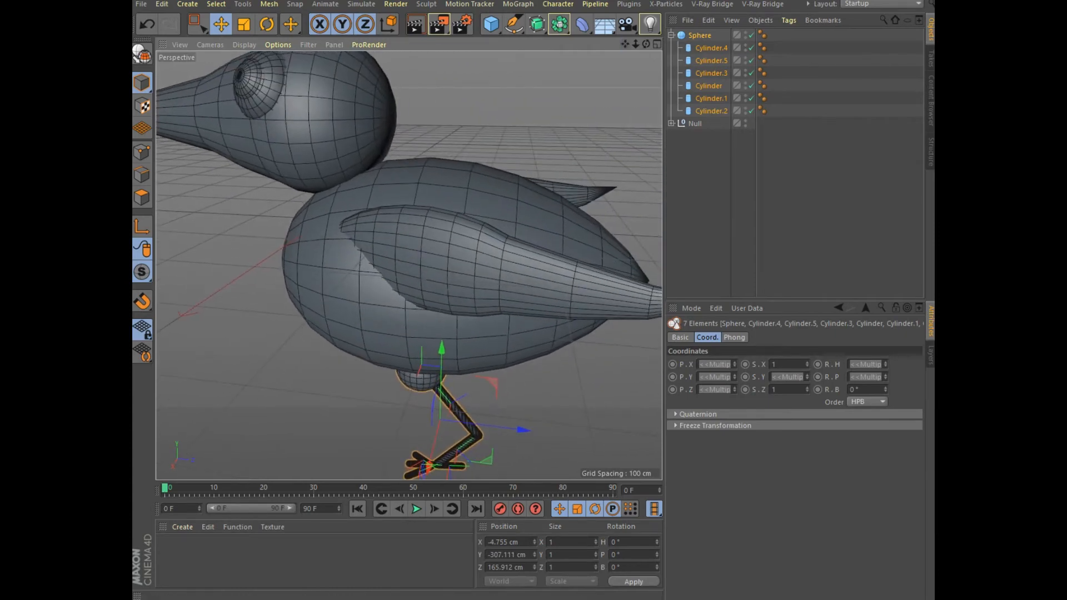
# Shift the leg assembly off-centre under the body and adjust its height, to about X 33.9 cm, Y -296.5 cm
pyautogui.scroll(-4, 621, 83)
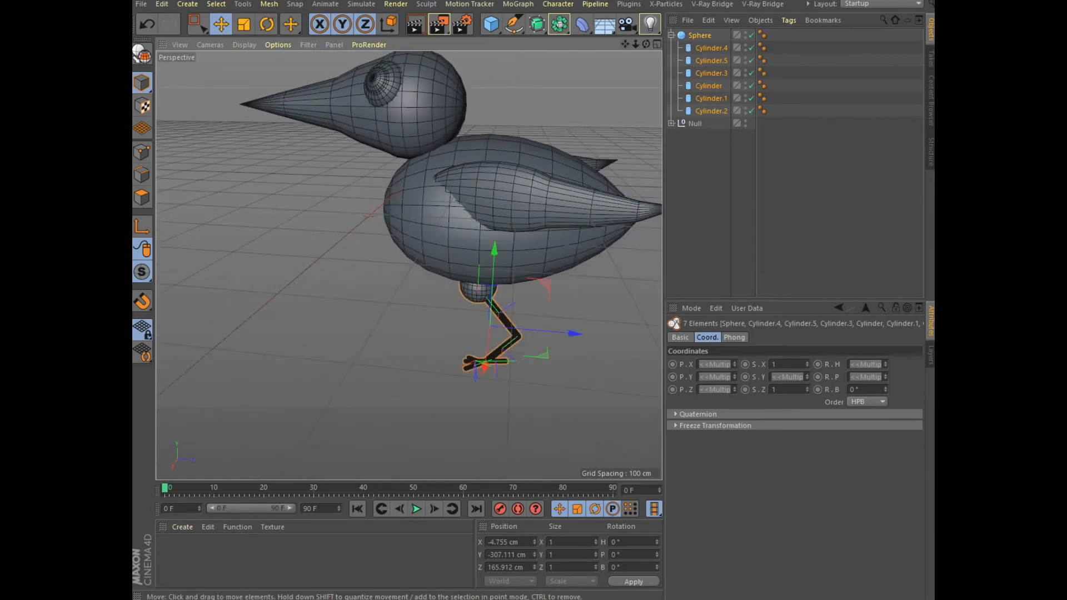
pyautogui.scroll(5, 524, 323)
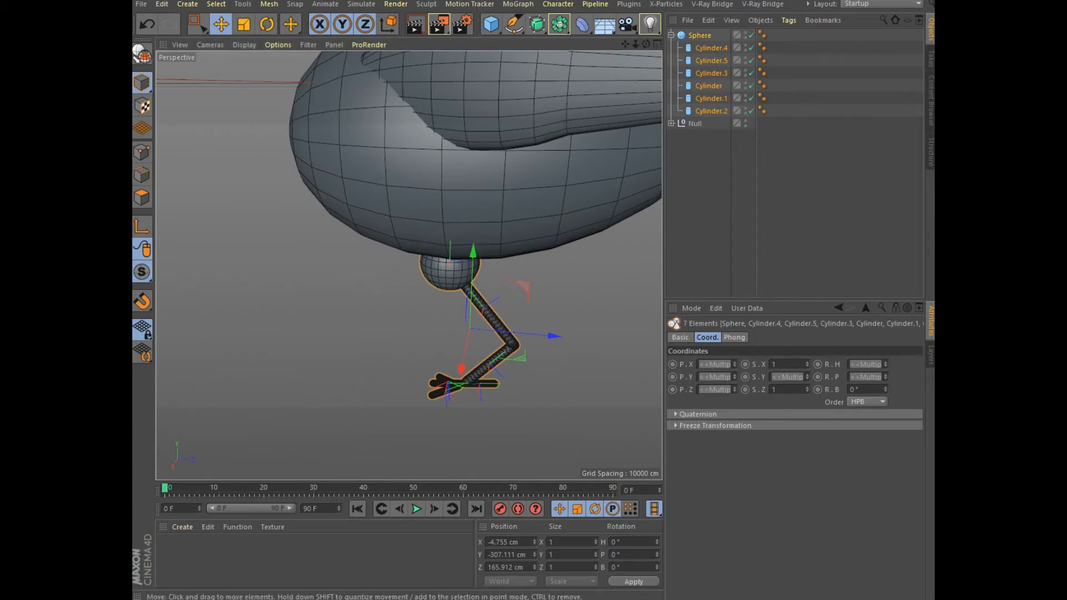
pyautogui.moveTo(473, 252)
pyautogui.mouseDown()
pyautogui.moveTo(473, 226)
pyautogui.moveTo(473, 260)
pyautogui.mouseUp()
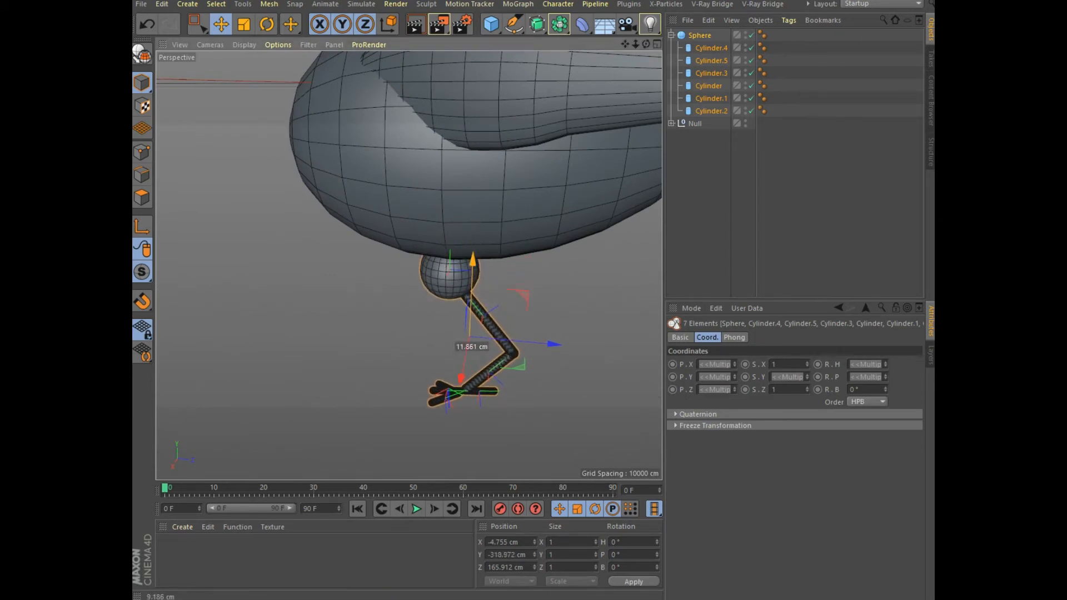
pyautogui.moveTo(645, 44); pyautogui.dragTo(742, 44)
pyautogui.moveTo(273, 426); pyautogui.dragTo(307, 429)
pyautogui.moveTo(248, 389); pyautogui.dragTo(248, 371)
pyautogui.scroll(-4, 606, 143)
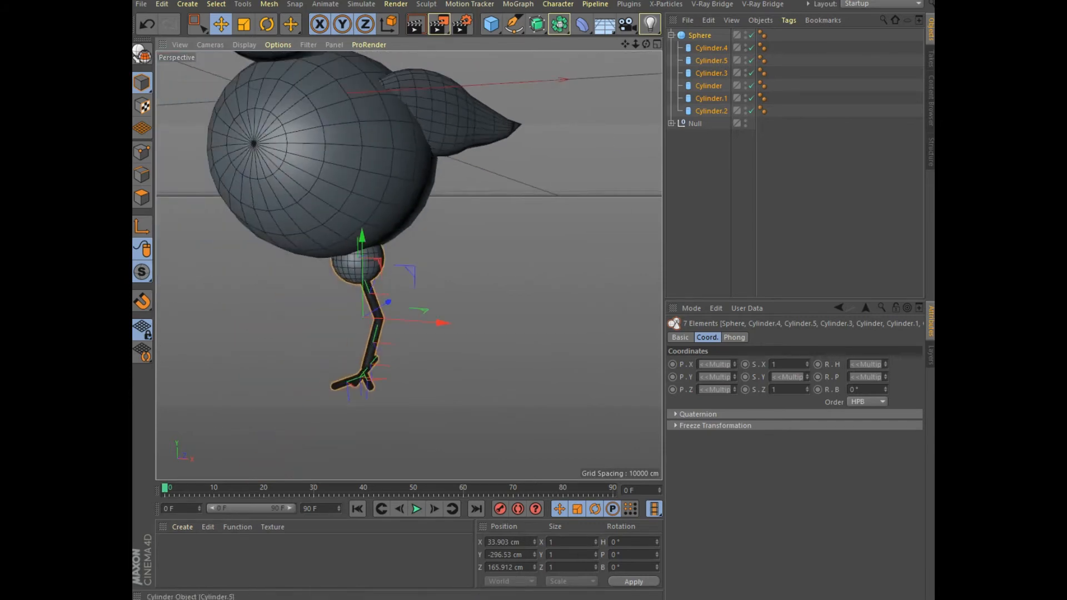
# Add a Symmetry object, remove the stray Array object, and nest the leg's sphere hierarchy inside the Symmetry
pyautogui.moveTo(646, 43); pyautogui.dragTo(539, 58)
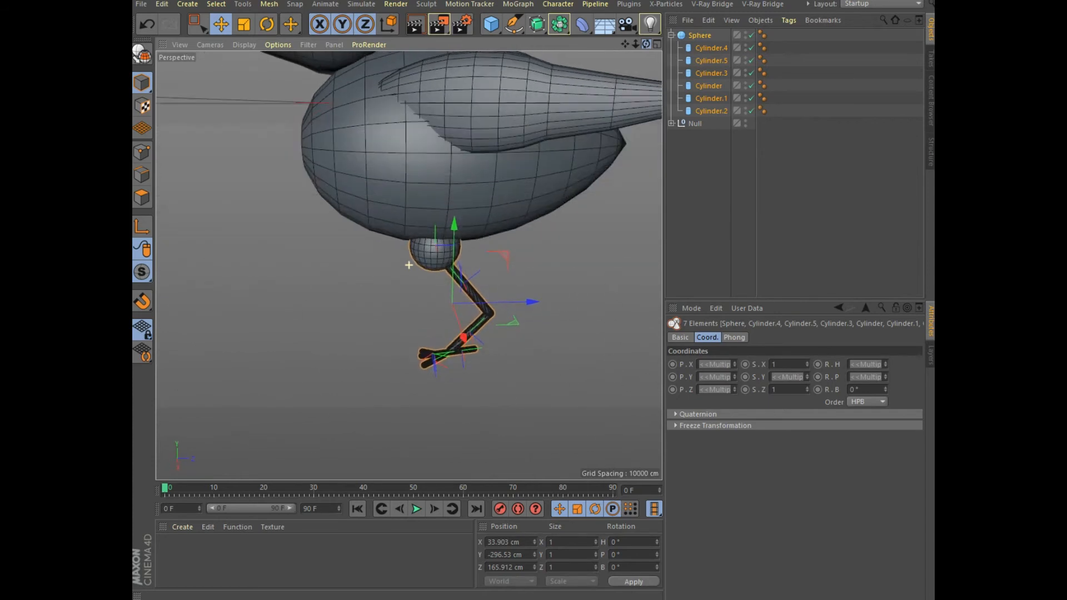
pyautogui.click(414, 262)
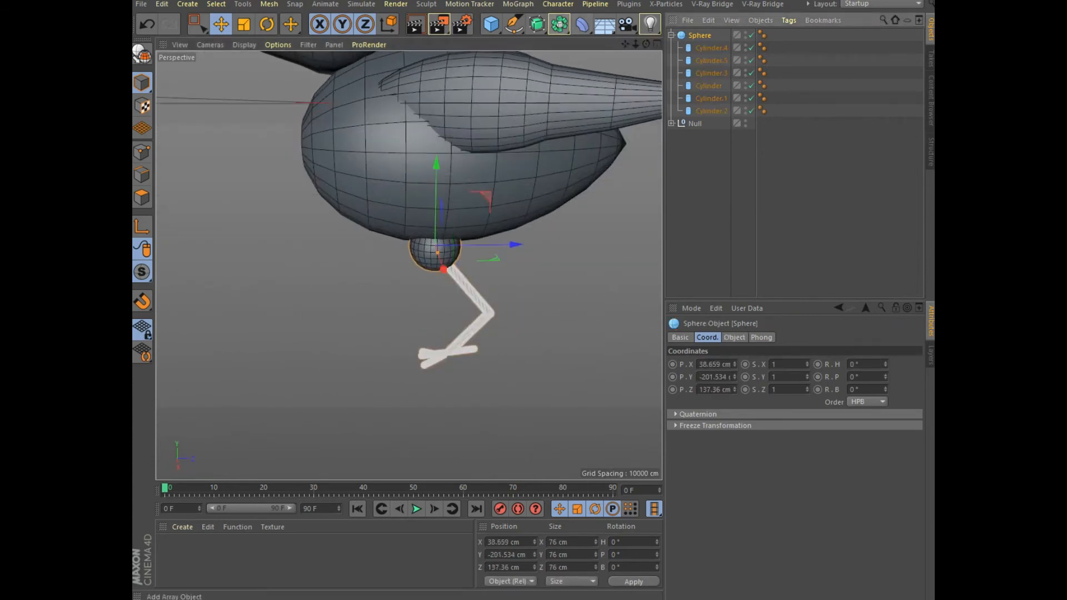
pyautogui.click(559, 24)
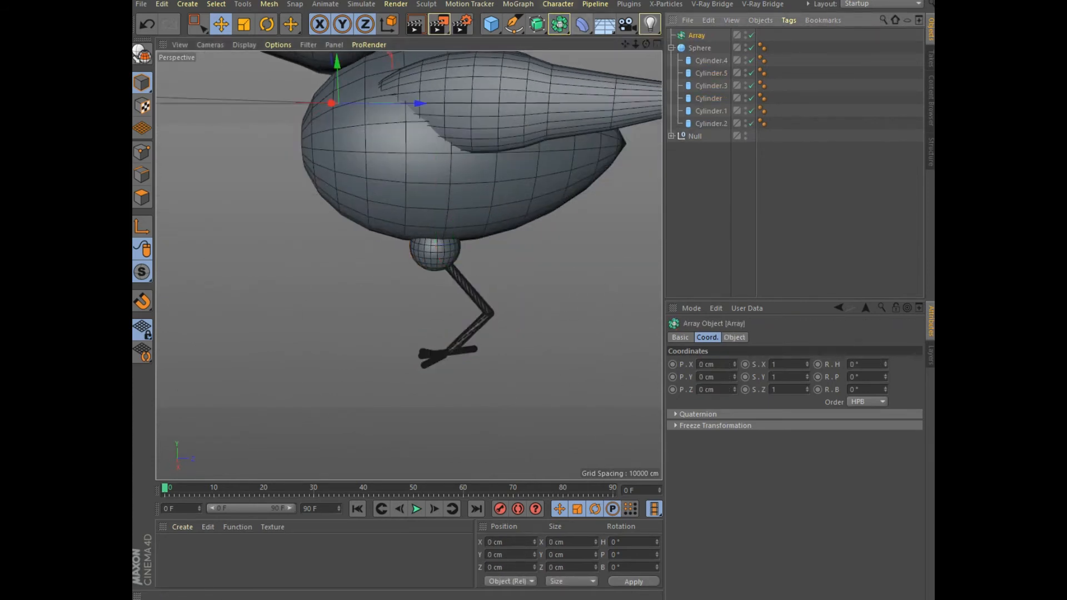
pyautogui.click(558, 24)
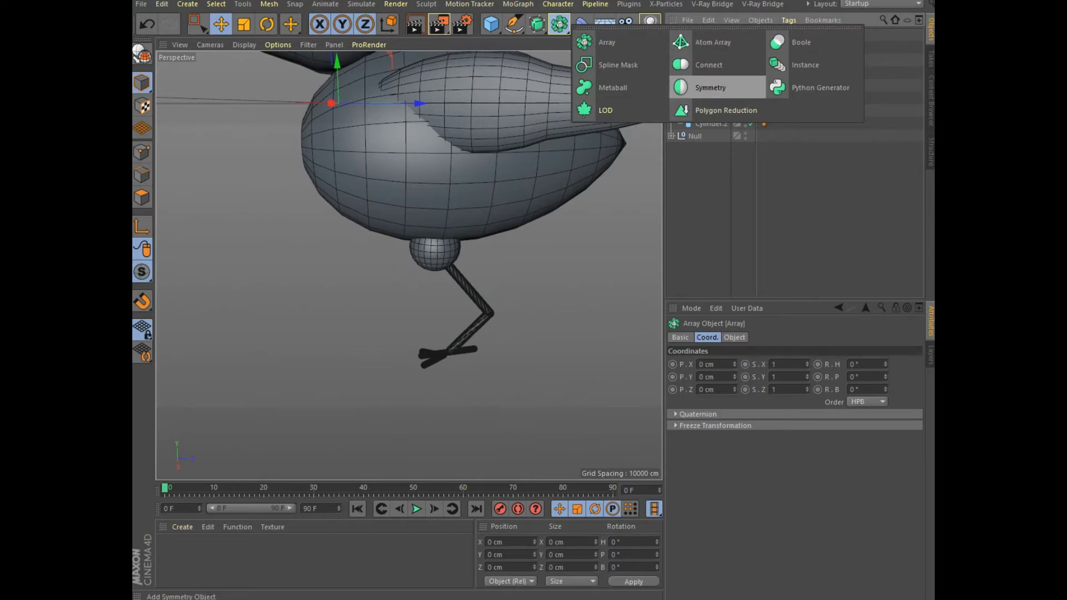
pyautogui.click(711, 87)
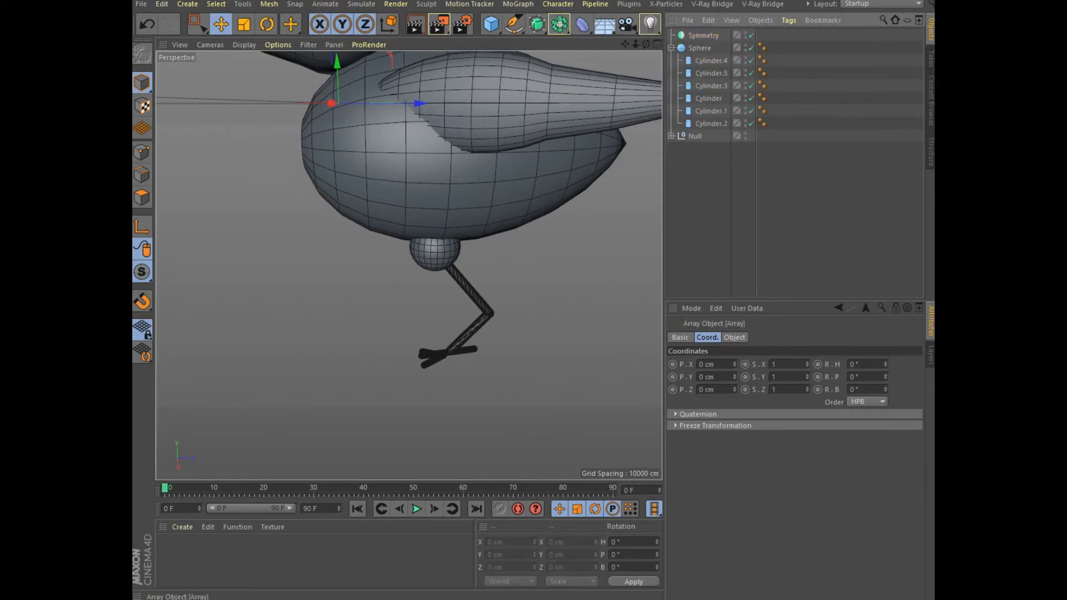
pyautogui.press('Delete')
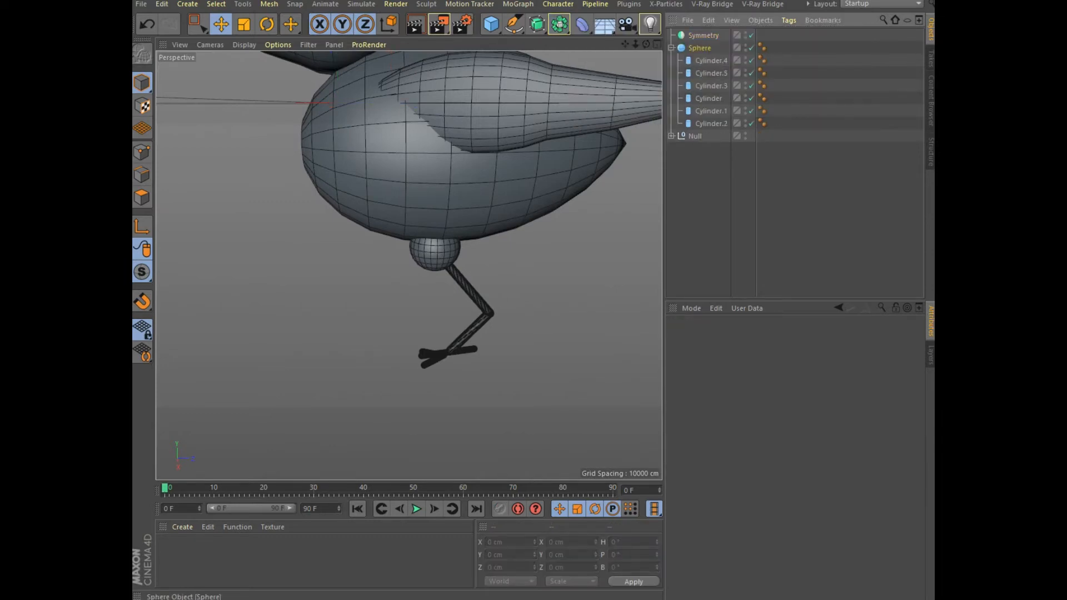
pyautogui.moveTo(700, 48); pyautogui.dragTo(702, 35)
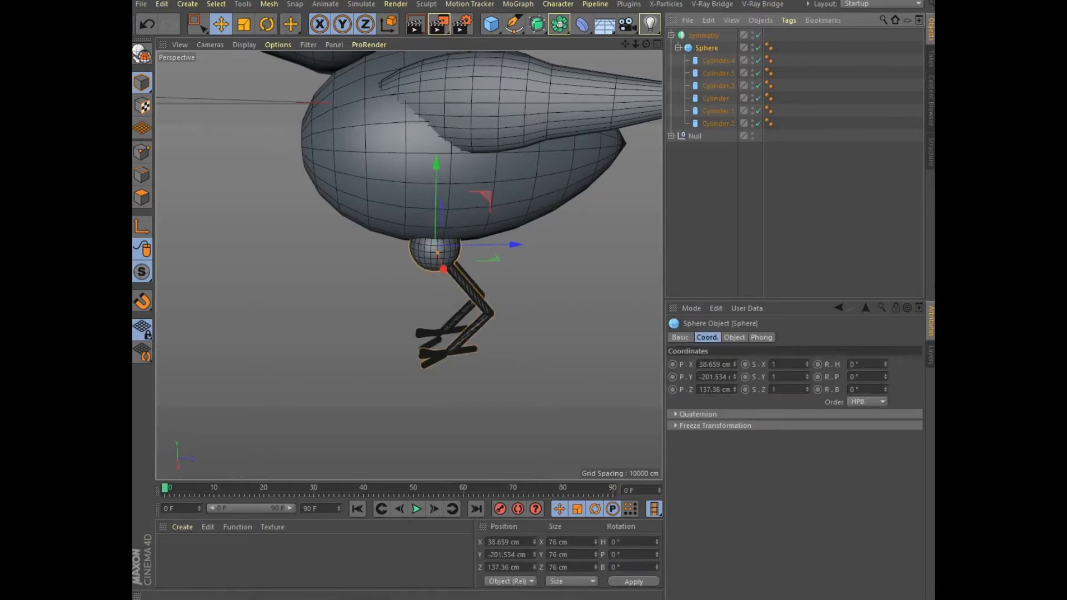
# Move the outer side toe, Cylinder.5, in toward the ankle, to about X 13.4 cm, Y -183.7 cm, Z 4.2 cm
pyautogui.moveTo(645, 44); pyautogui.dragTo(644, 86)
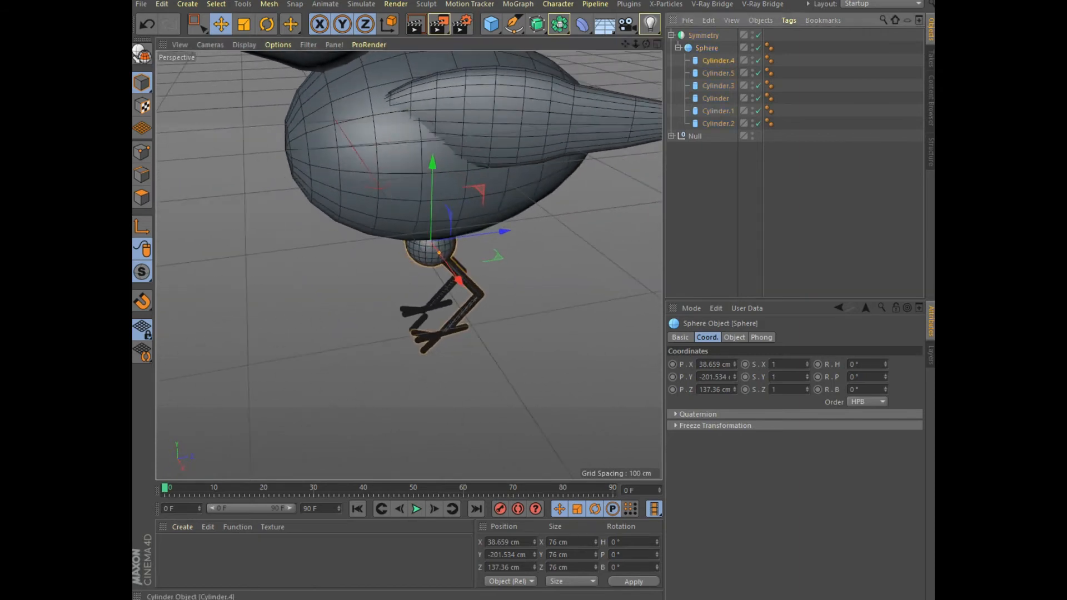
pyautogui.click(425, 336)
pyautogui.scroll(4, 466, 376)
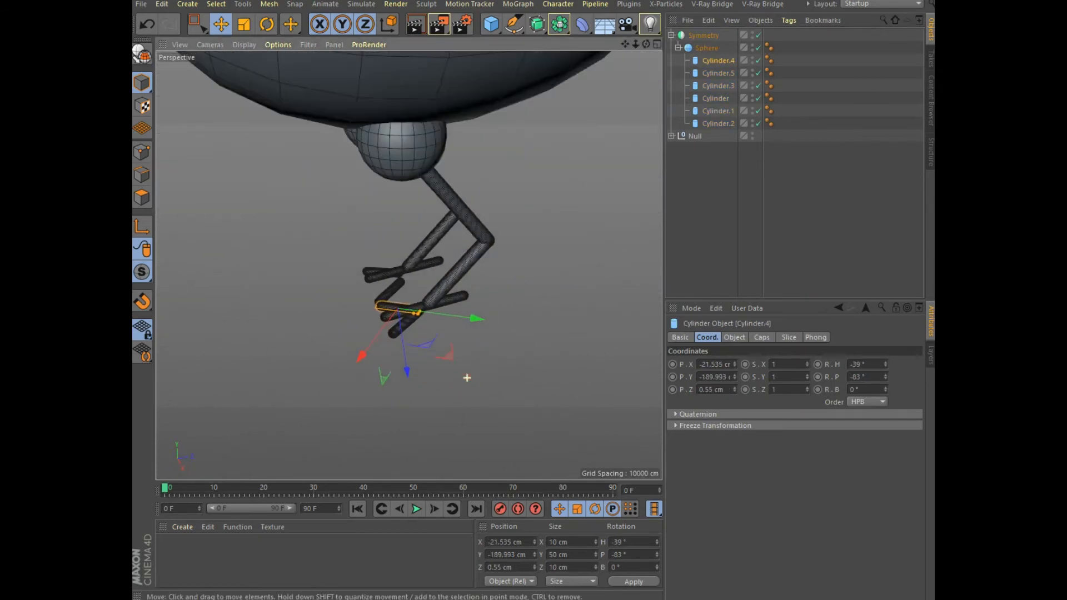
pyautogui.scroll(6, 424, 343)
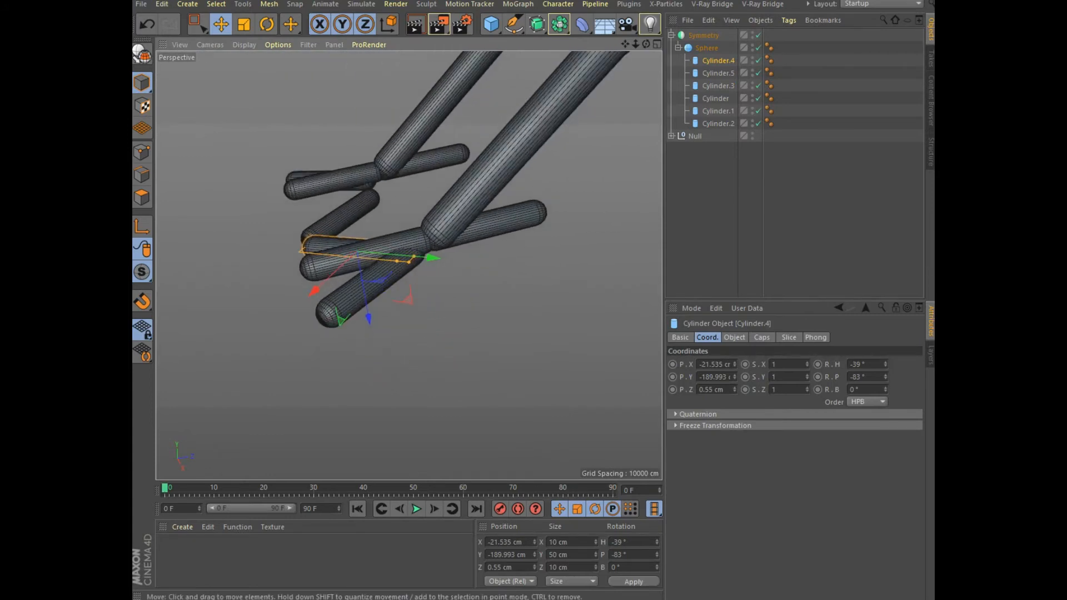
pyautogui.moveTo(646, 44); pyautogui.dragTo(580, 91)
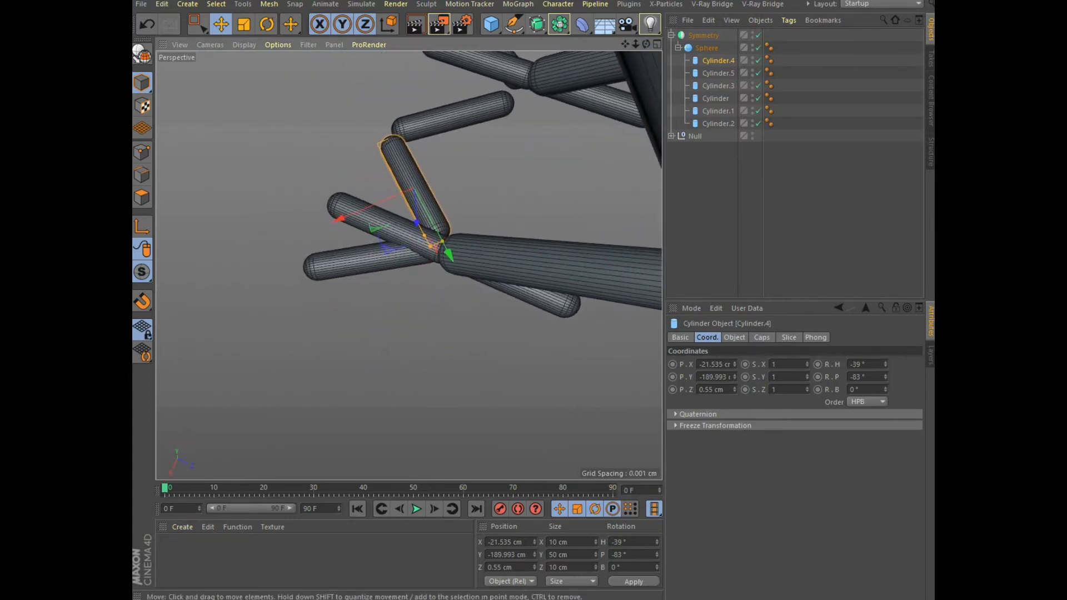
pyautogui.click(703, 35)
pyautogui.click(718, 124)
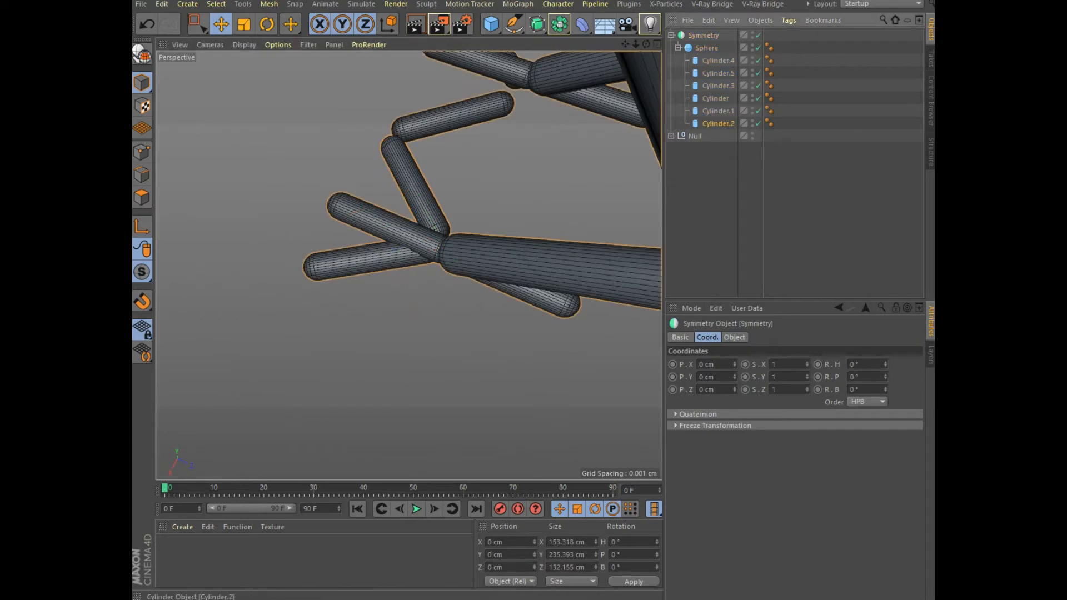
pyautogui.click(715, 99)
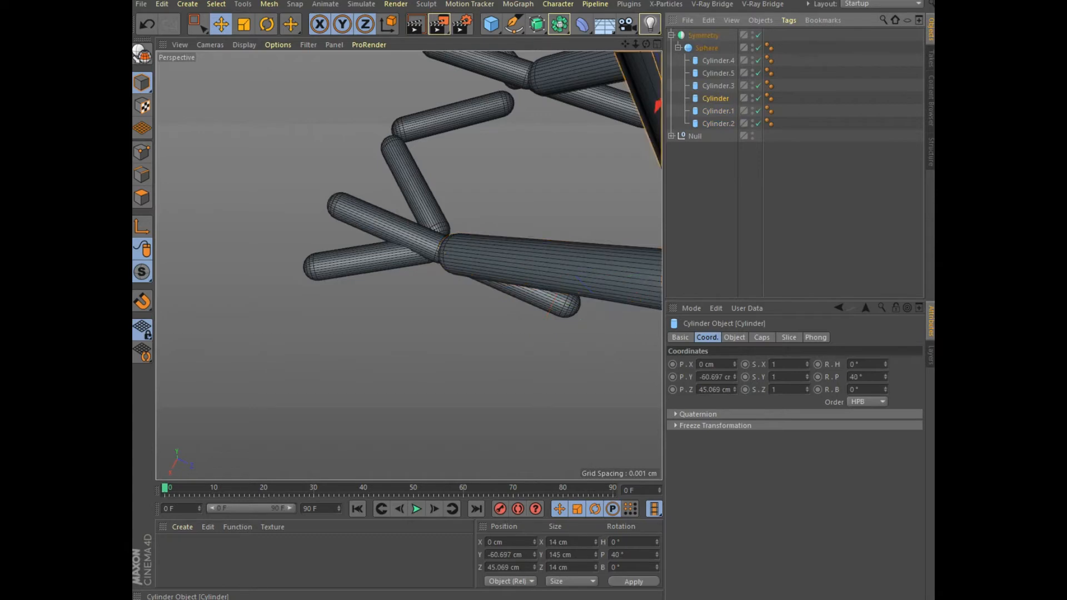
pyautogui.click(718, 85)
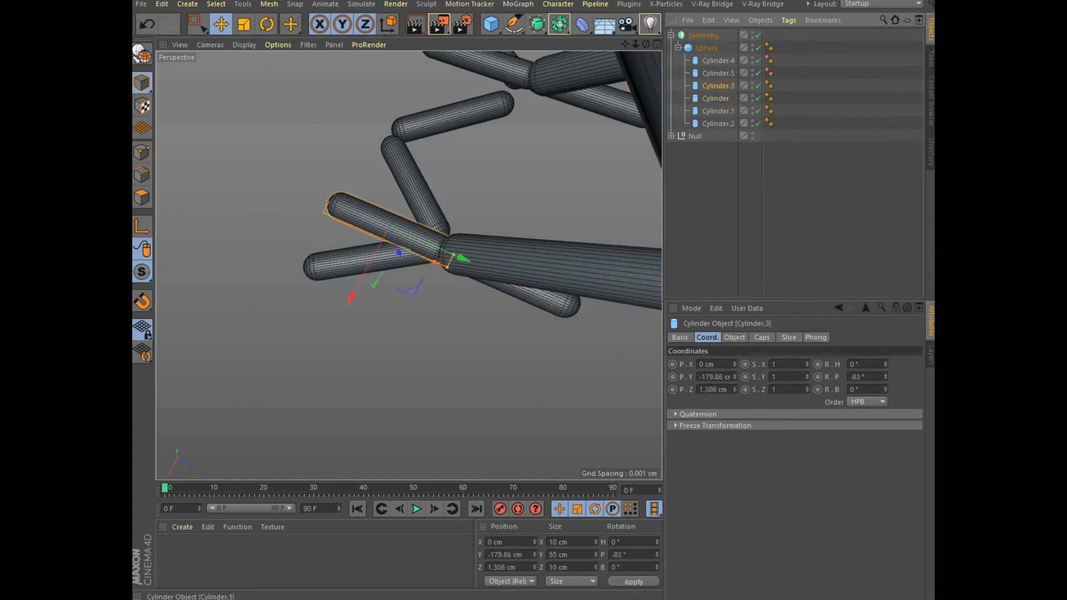
pyautogui.click(370, 261)
pyautogui.moveTo(378, 311); pyautogui.dragTo(378, 319)
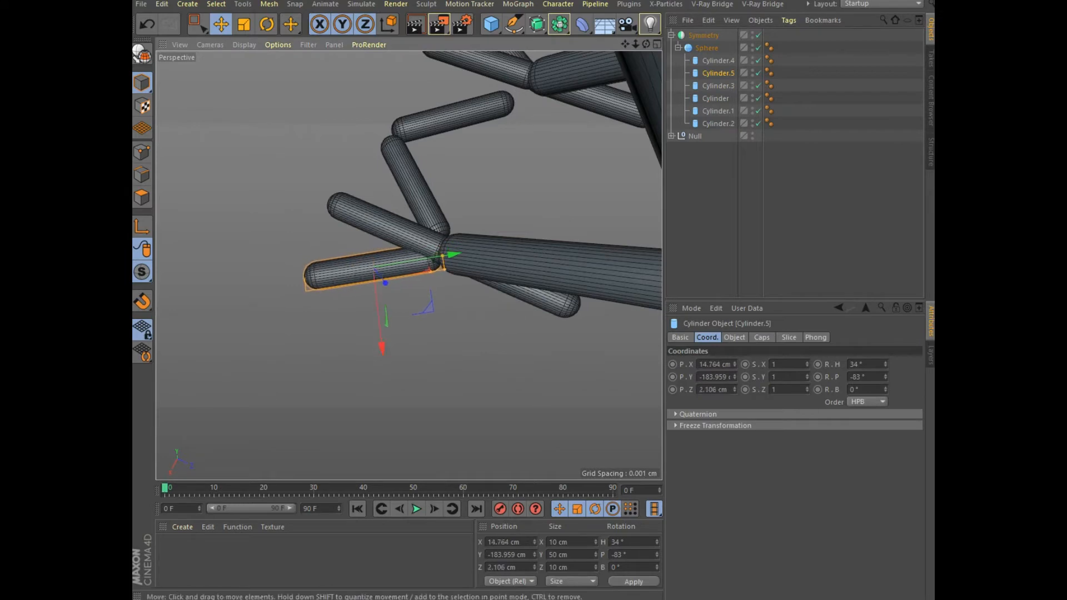
pyautogui.moveTo(448, 250); pyautogui.dragTo(461, 254)
# Move the opposite side toe, Cylinder.4, in against the ankle joint, to about X -10.3 cm, Y -187.8 cm, Z 14.4 cm
pyautogui.click(703, 35)
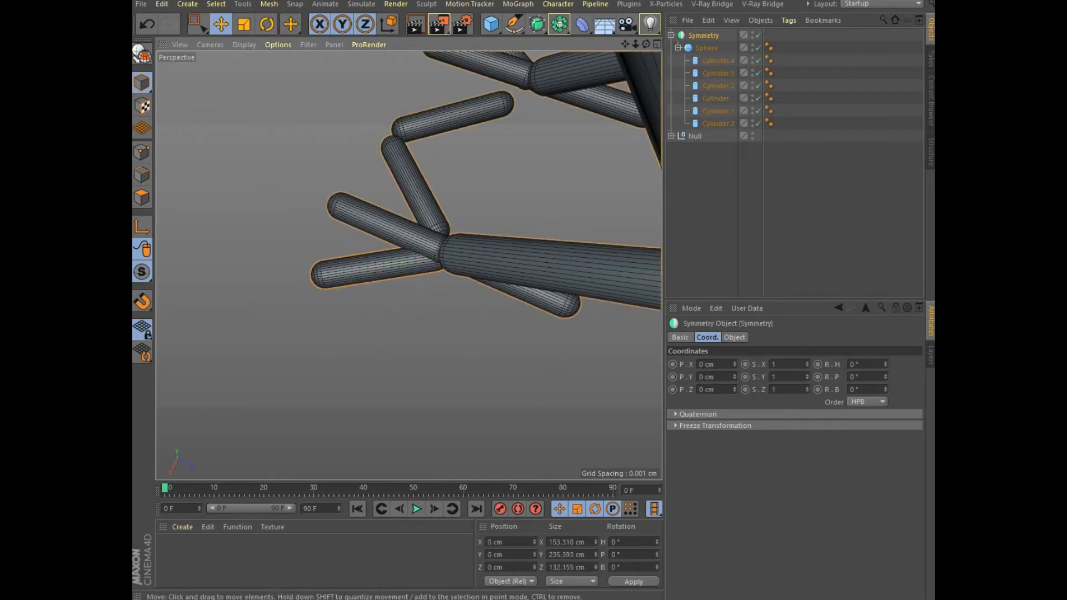
pyautogui.click(718, 124)
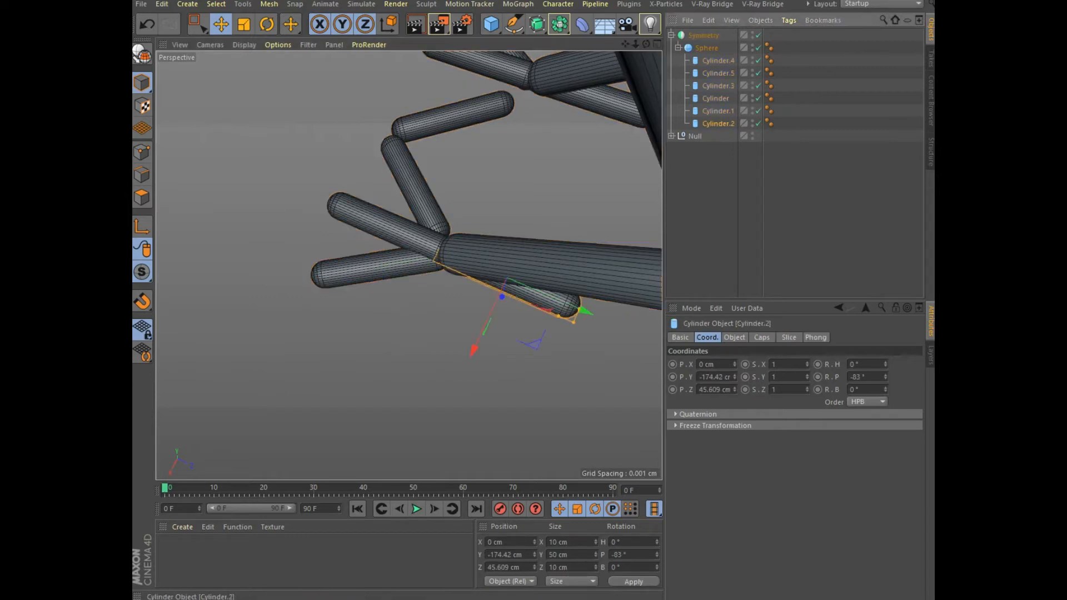
pyautogui.click(718, 111)
pyautogui.click(715, 98)
pyautogui.click(718, 87)
pyautogui.click(718, 73)
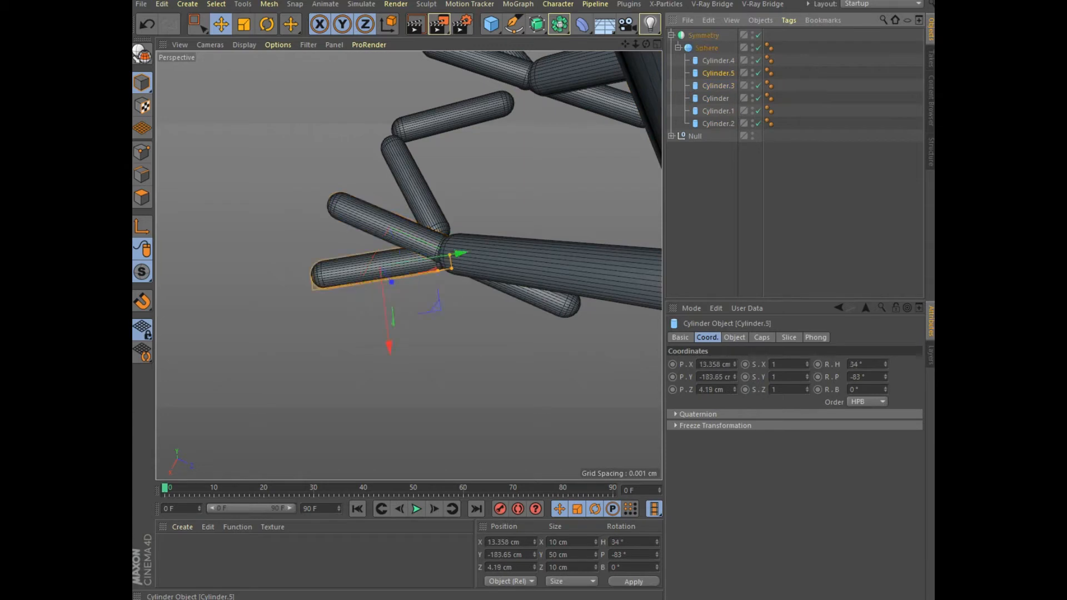
pyautogui.click(717, 61)
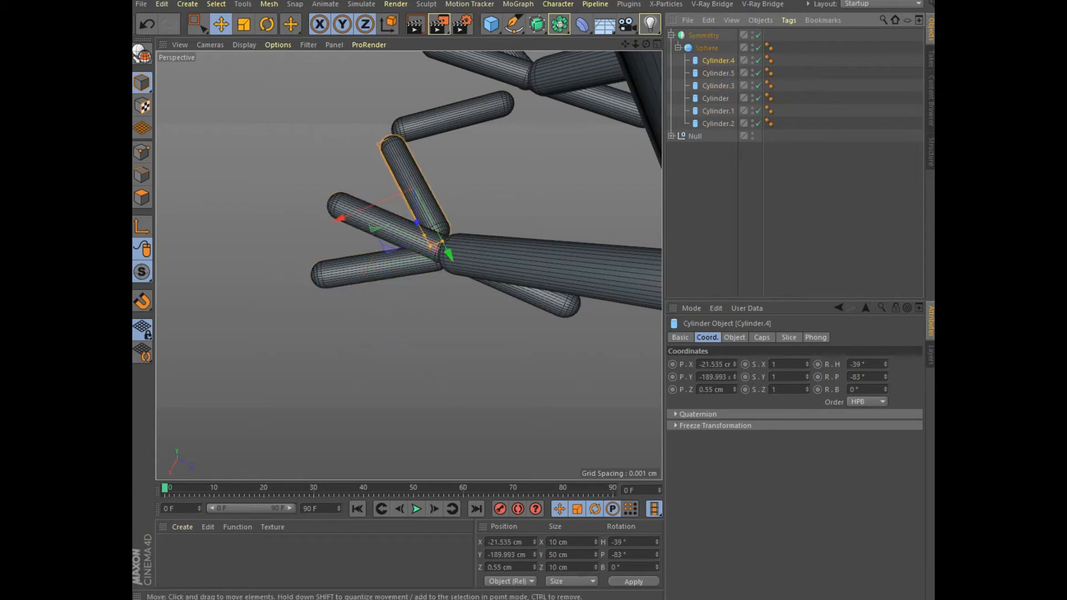
pyautogui.moveTo(444, 250); pyautogui.dragTo(453, 267)
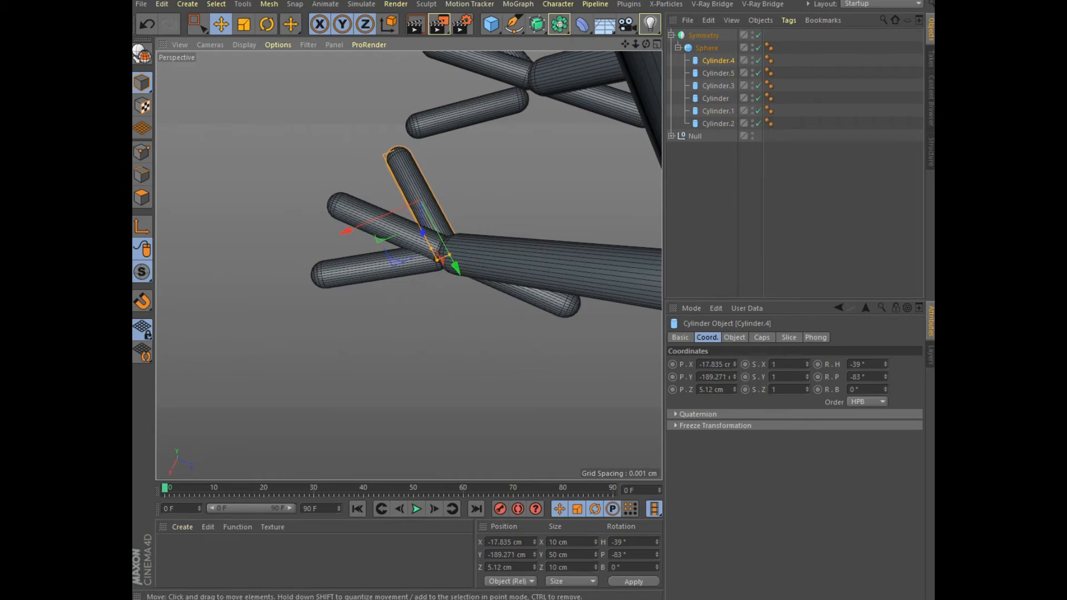
pyautogui.moveTo(646, 44); pyautogui.dragTo(851, 50)
pyautogui.moveTo(365, 282); pyautogui.dragTo(372, 262)
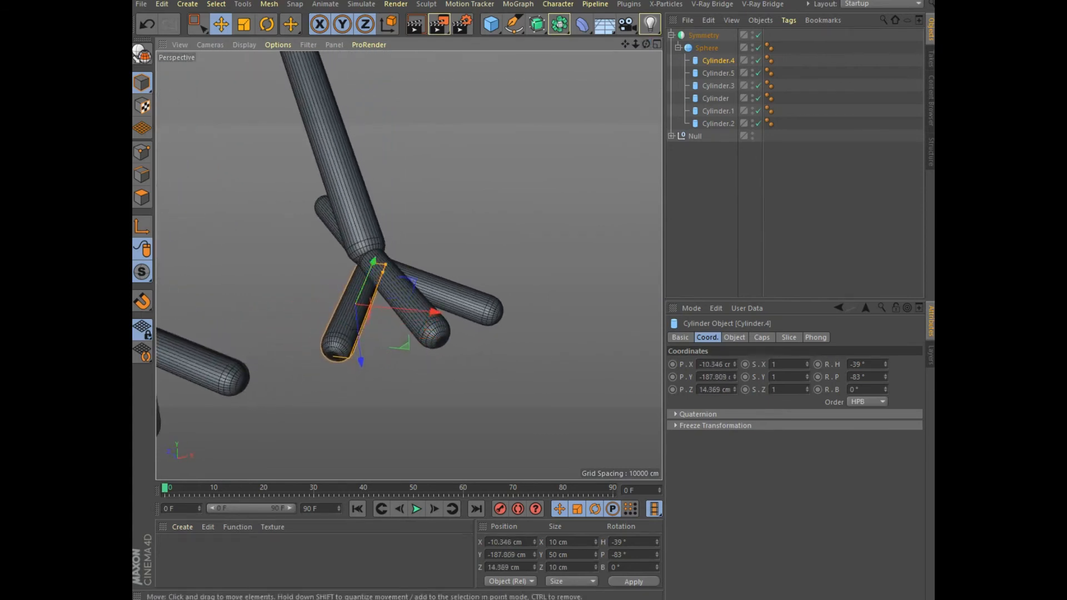
# Raise the outer side toe, Cylinder.5, to join the end of the leg, to about X 12 cm, Y -178.5 cm, Z 6.3 cm
pyautogui.click(703, 35)
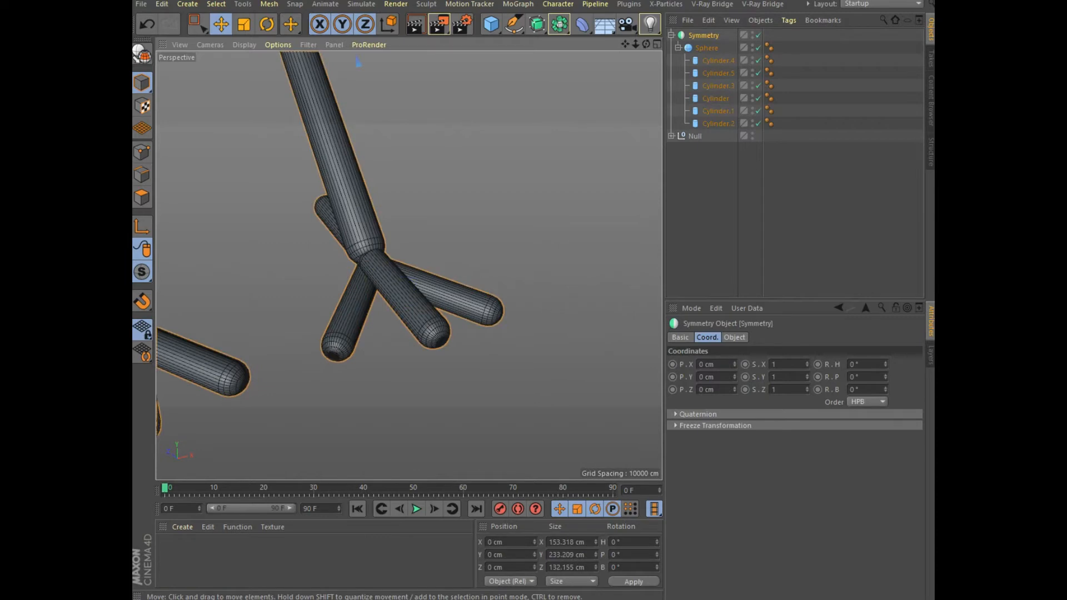
pyautogui.click(718, 111)
pyautogui.click(717, 123)
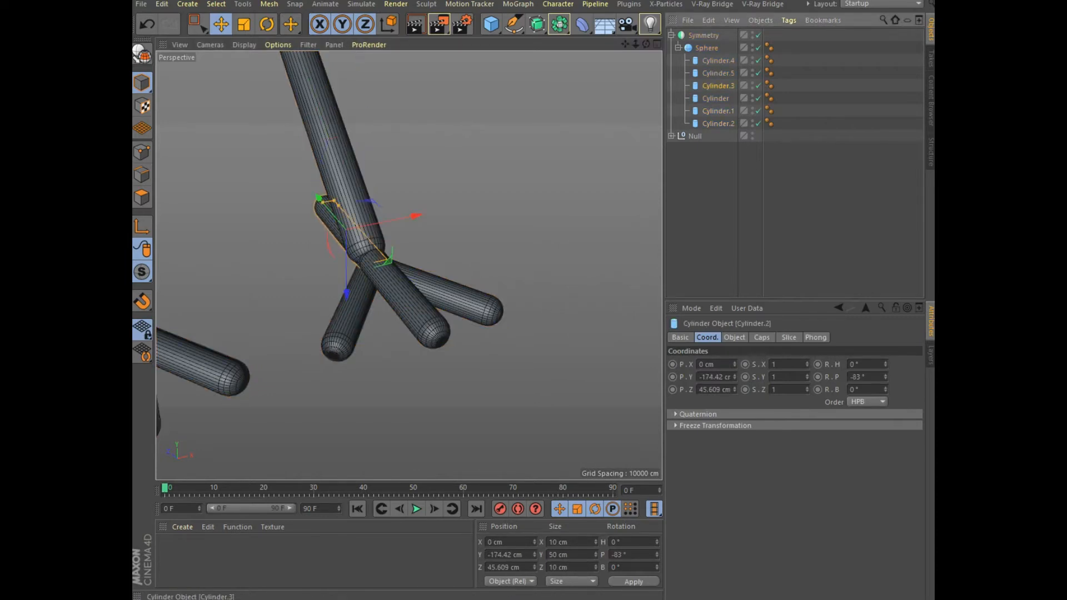
pyautogui.click(717, 86)
pyautogui.click(718, 73)
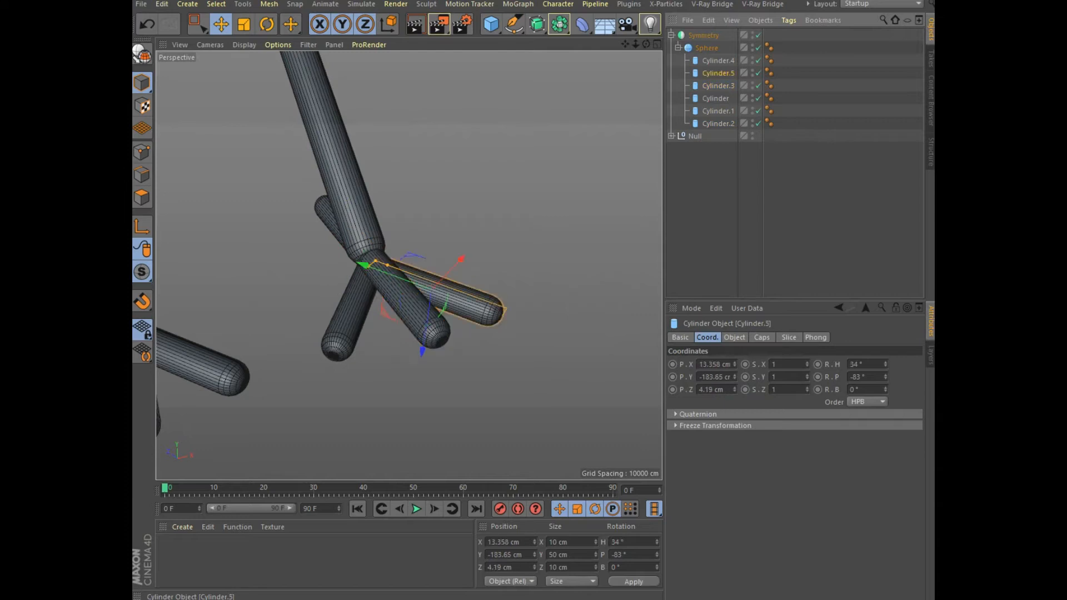
pyautogui.moveTo(423, 350); pyautogui.dragTo(416, 337)
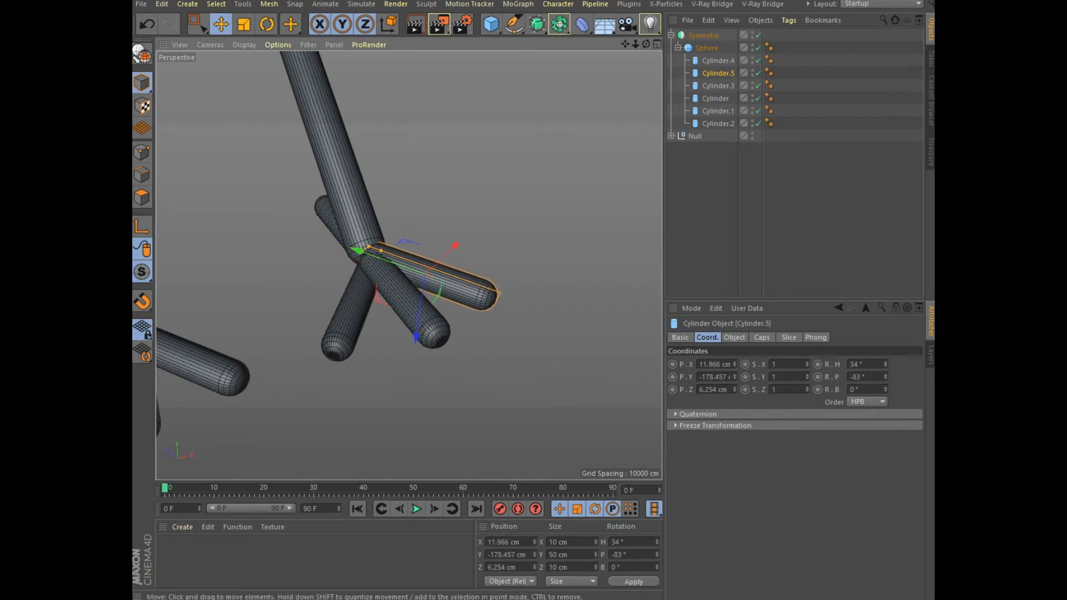
# Examine the adjusted feet up close and the proportions of the whole bird from the side
pyautogui.moveTo(646, 44); pyautogui.dragTo(497, 20)
pyautogui.scroll(-4, 372, 246)
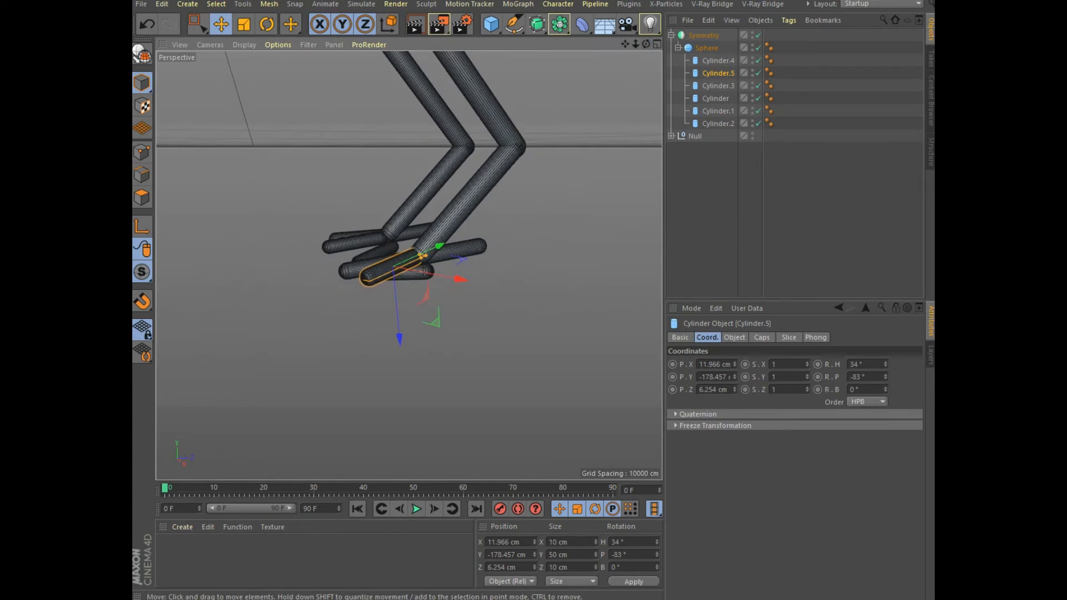
pyautogui.moveTo(645, 44)
pyautogui.mouseDown()
pyautogui.moveTo(692, 3)
pyautogui.moveTo(647, 91)
pyautogui.moveTo(639, 64)
pyautogui.mouseUp()
pyautogui.scroll(-8, 495, 161)
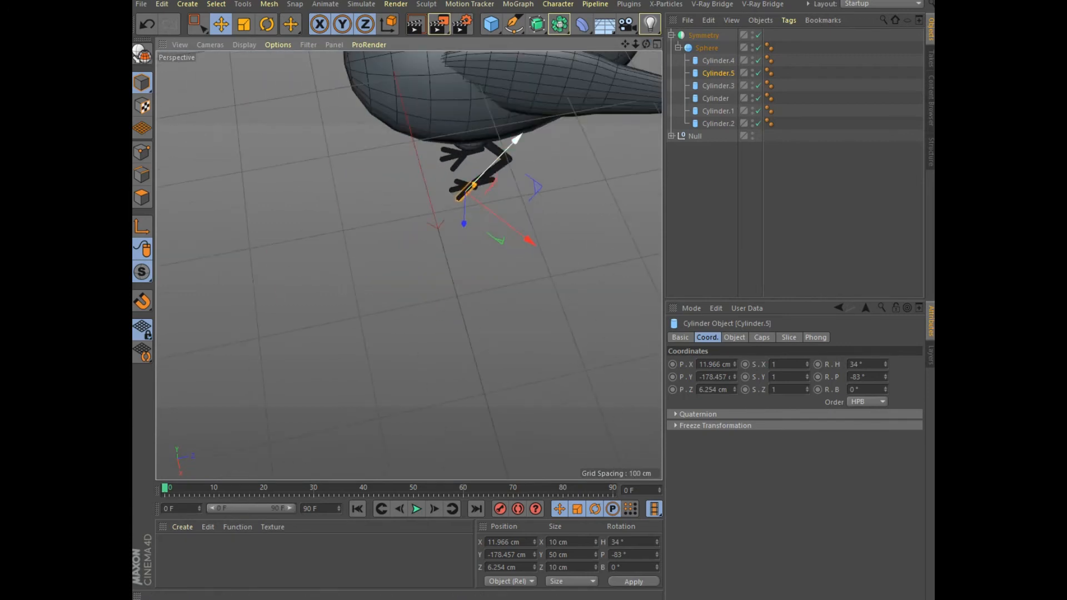
pyautogui.keyDown('alt'); pyautogui.moveTo(409, 311); pyautogui.dragTo(409, 266); pyautogui.keyUp('alt')
pyautogui.keyDown('alt'); pyautogui.moveTo(409, 265); pyautogui.dragTo(337, 428, button='middle'); pyautogui.keyUp('alt')
pyautogui.moveTo(409, 265)
pyautogui.keyDown('alt'); pyautogui.mouseDown()
pyautogui.moveTo(411, 278)
pyautogui.moveTo(409, 265)
pyautogui.mouseUp(); pyautogui.keyUp('alt')
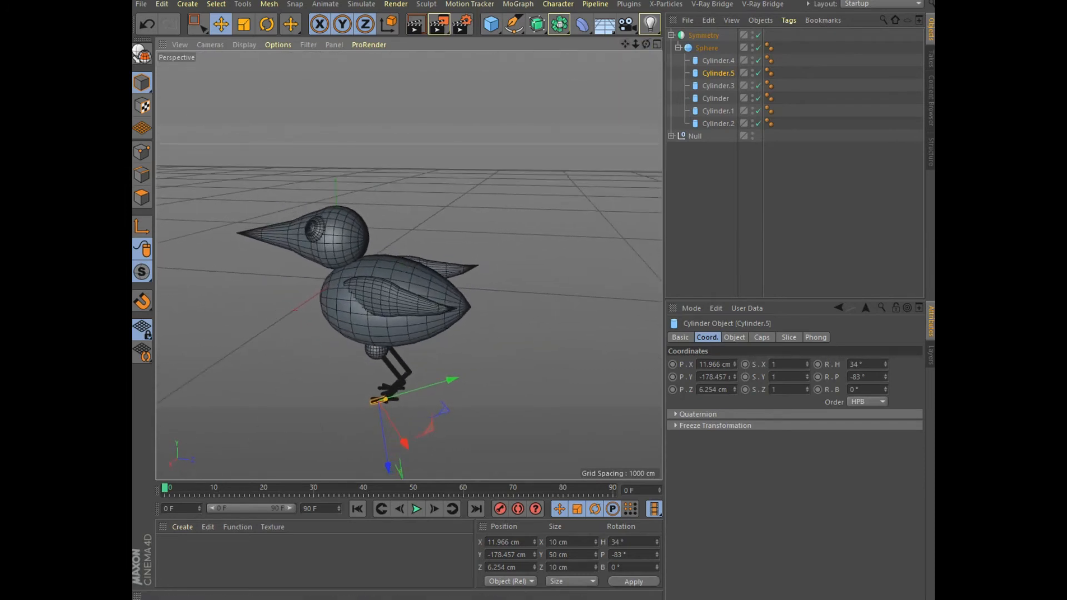
pyautogui.keyDown('alt'); pyautogui.moveTo(409, 265); pyautogui.dragTo(409, 265); pyautogui.keyUp('alt')
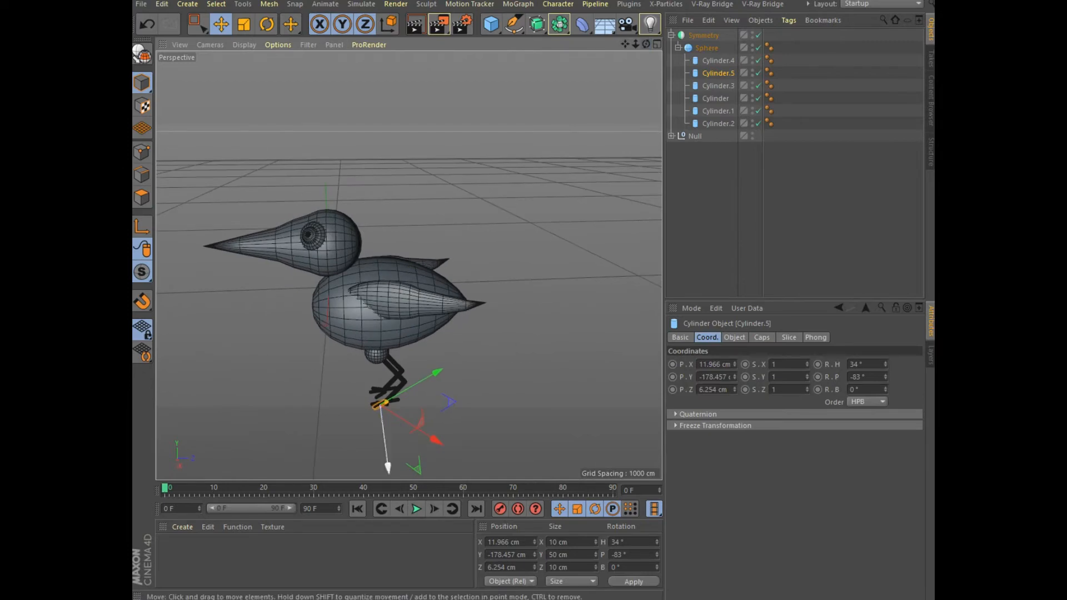
# Load the set of coloured Mercy materials from a Cinema 4D file into the scene
pyautogui.click(183, 527)
pyautogui.click(211, 452)
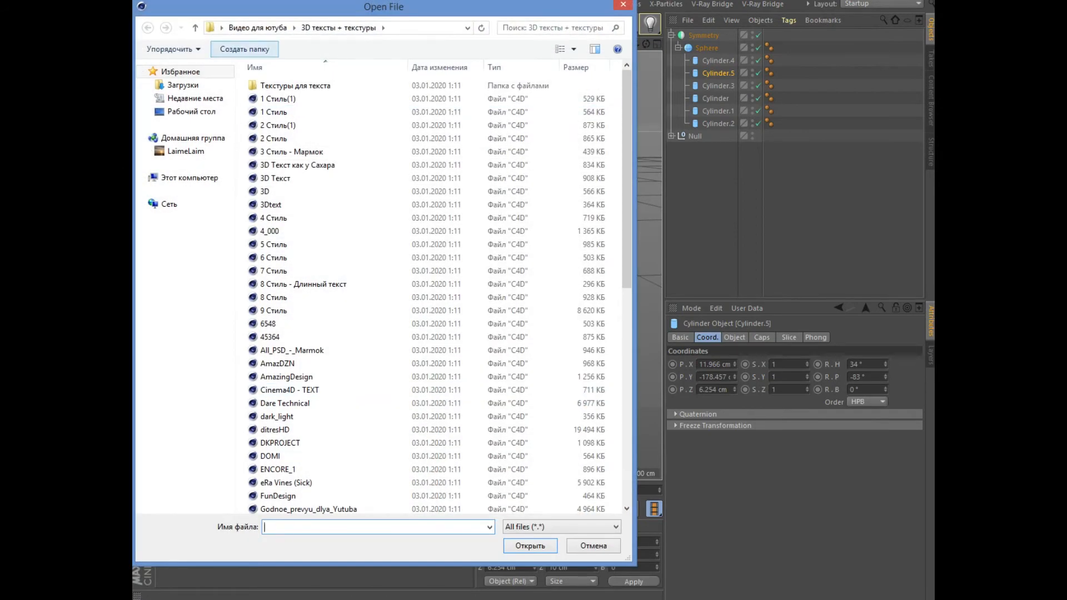
pyautogui.click(623, 5)
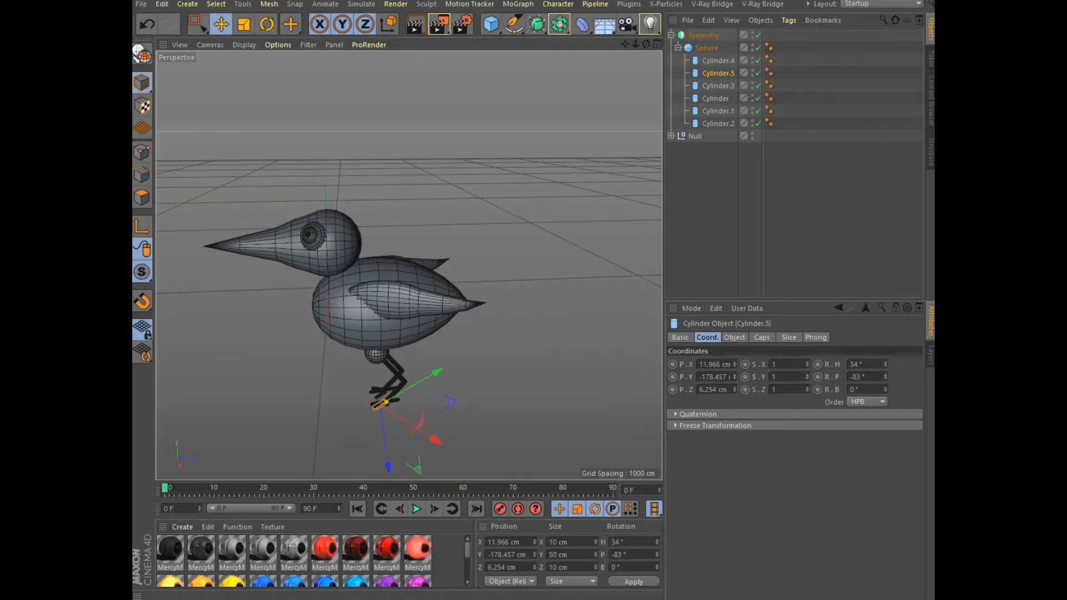
# Expand the bird's Null group and apply the pink MercyMP material to the body, Sphere.1
pyautogui.scroll(-1, 311, 558)
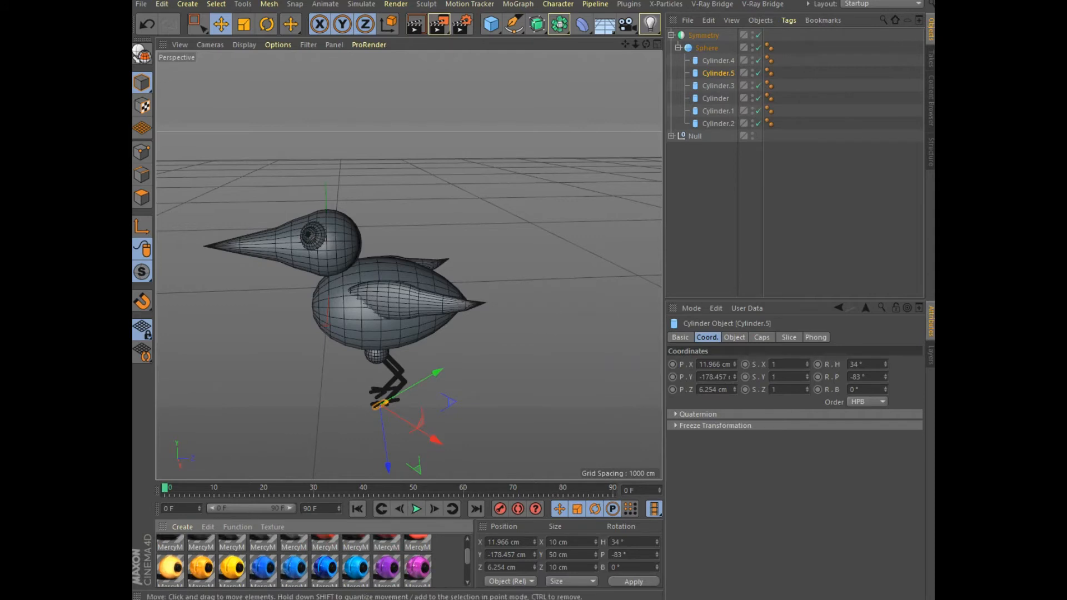
pyautogui.click(671, 136)
pyautogui.click(322, 305)
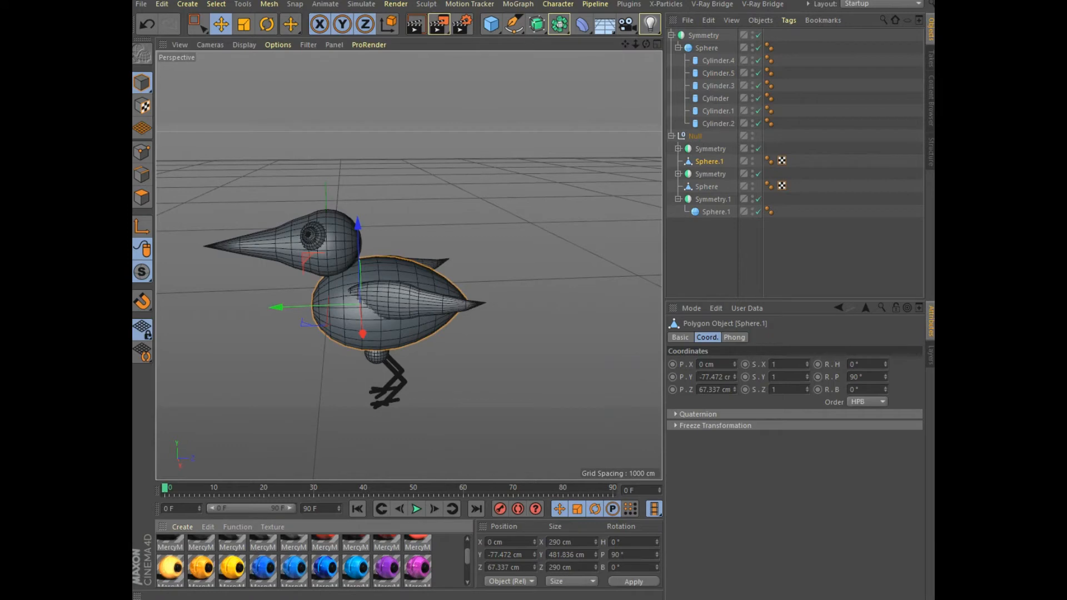
pyautogui.moveTo(417, 568); pyautogui.dragTo(709, 161)
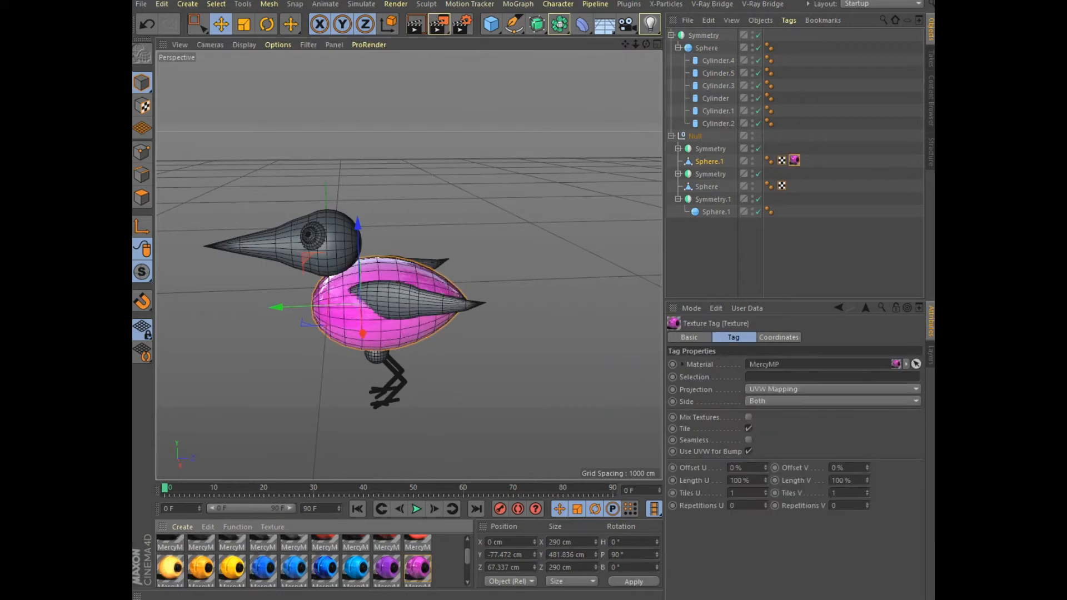
# Find the Symmetry object that holds the wings and apply the purple MercyMP material to it
pyautogui.click(713, 200)
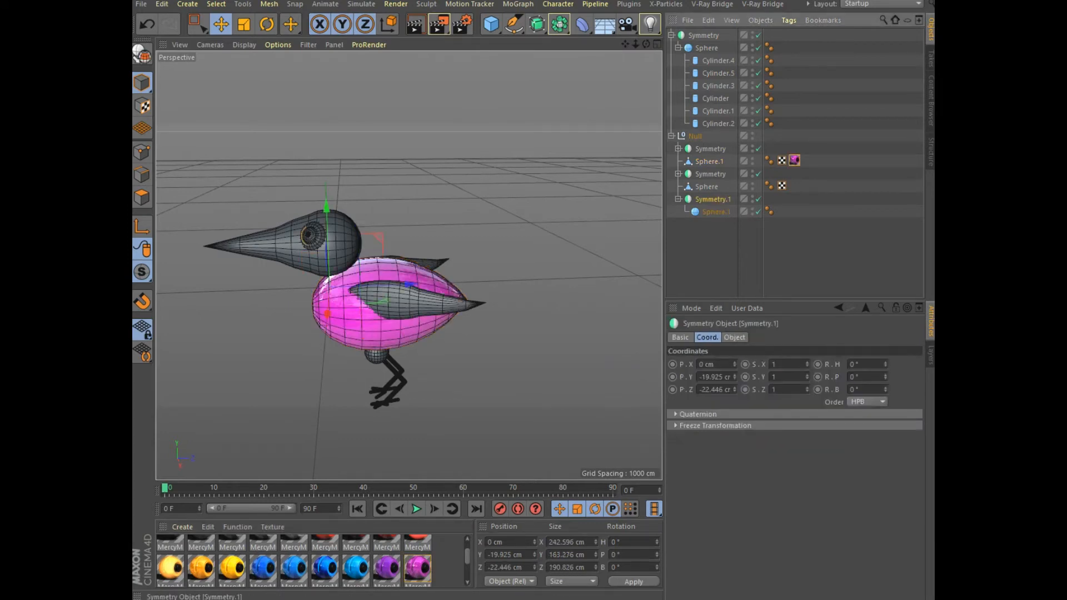
pyautogui.click(711, 174)
pyautogui.click(710, 148)
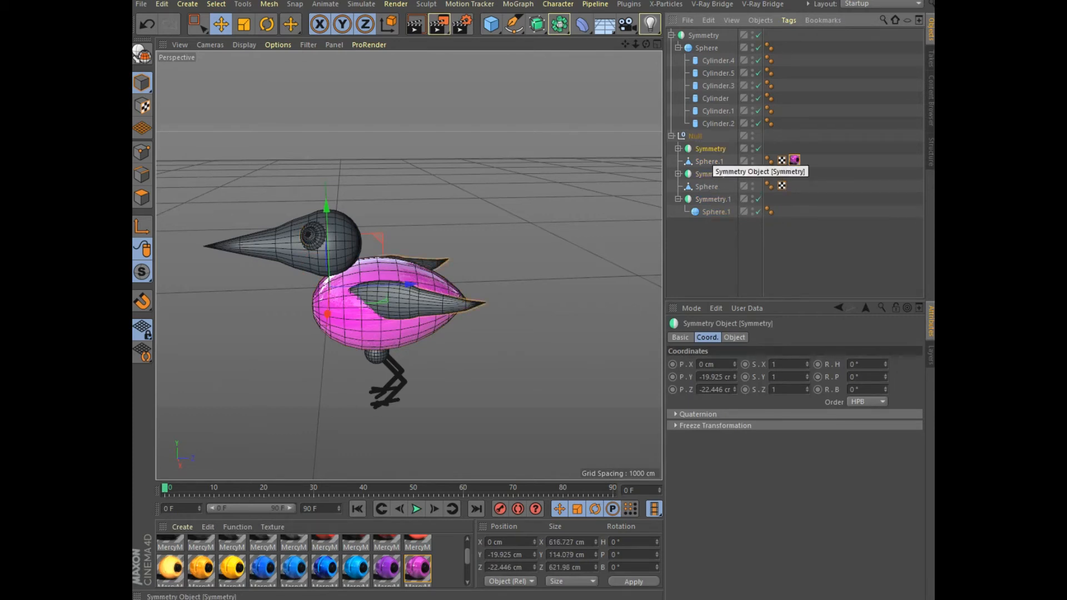
pyautogui.click(709, 162)
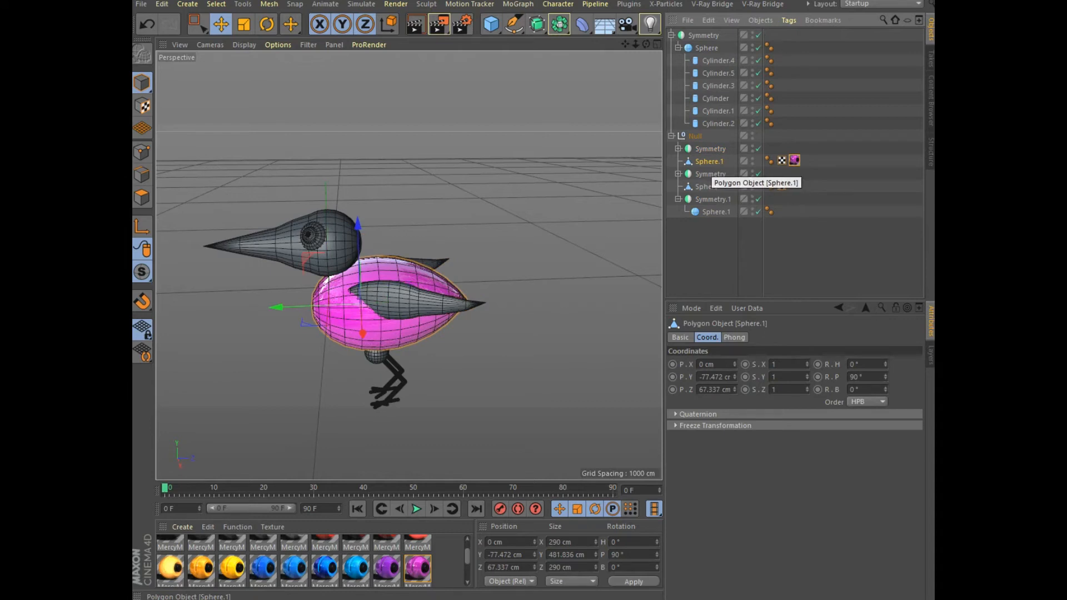
pyautogui.click(678, 149)
pyautogui.click(710, 148)
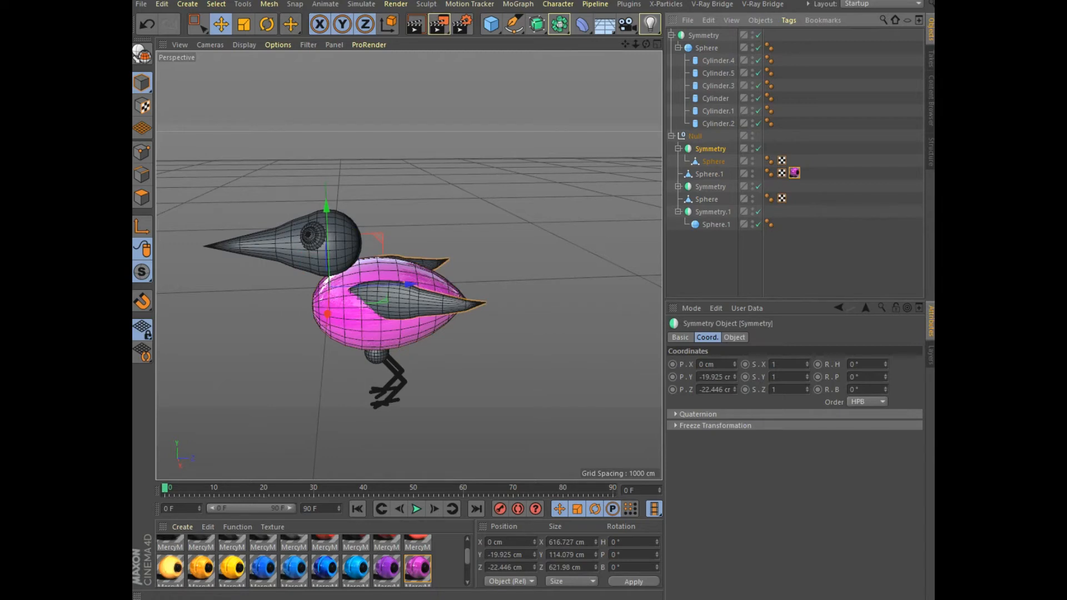
pyautogui.moveTo(387, 567); pyautogui.dragTo(769, 148)
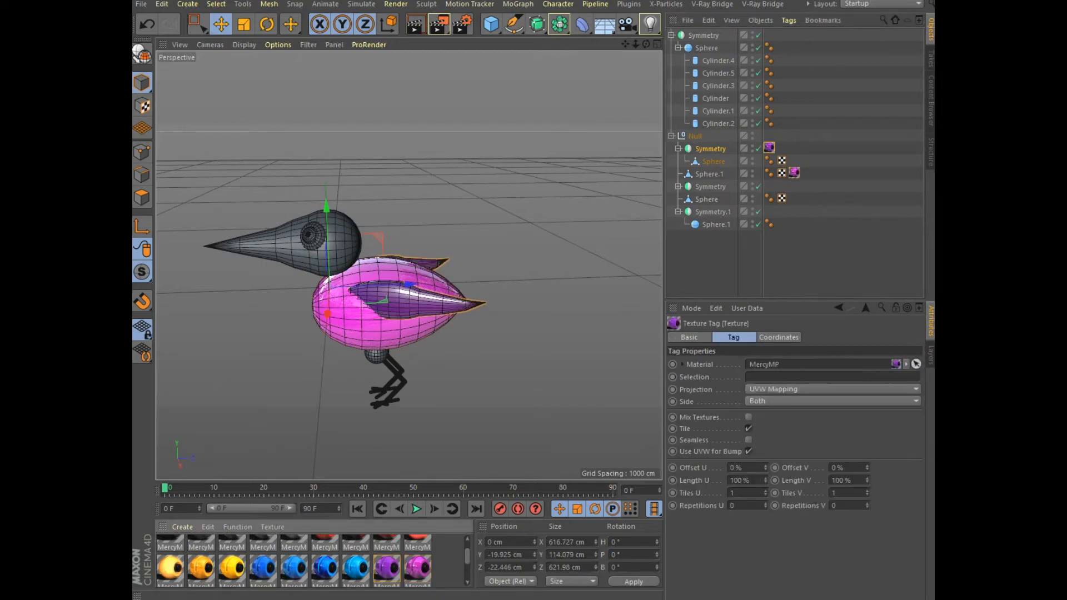
# Apply the black MercyMP material to the Symmetry object that holds the legs
pyautogui.scroll(1, 294, 561)
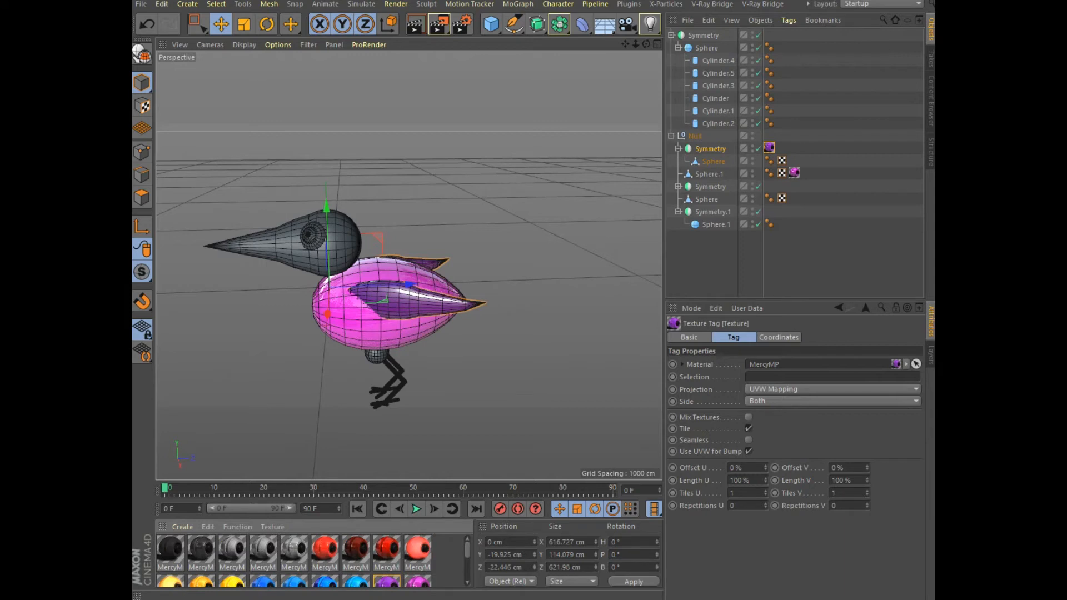
pyautogui.moveTo(170, 550); pyautogui.dragTo(769, 34)
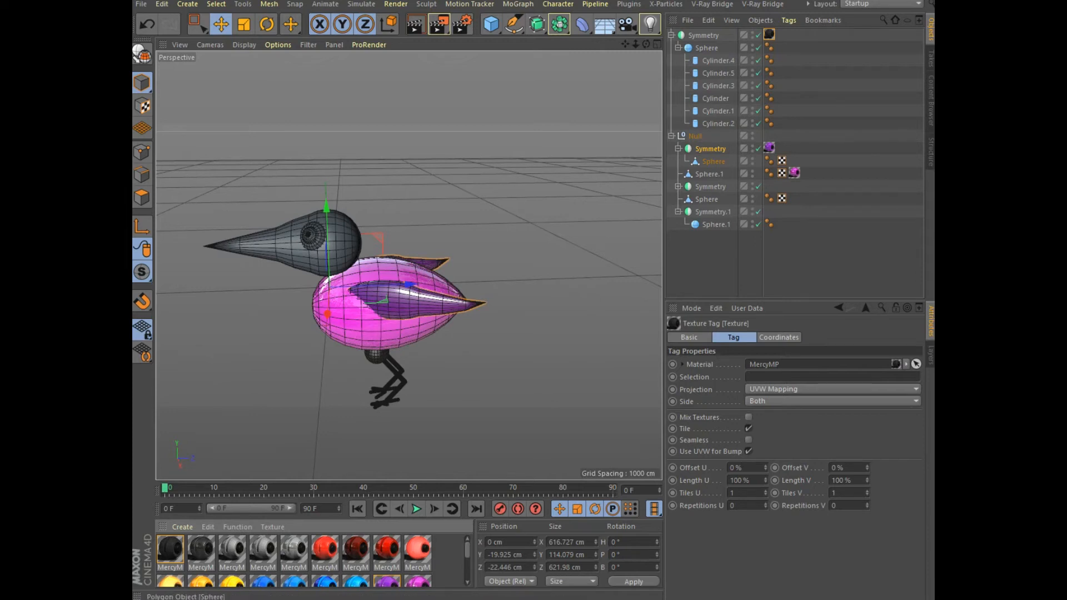
pyautogui.click(709, 174)
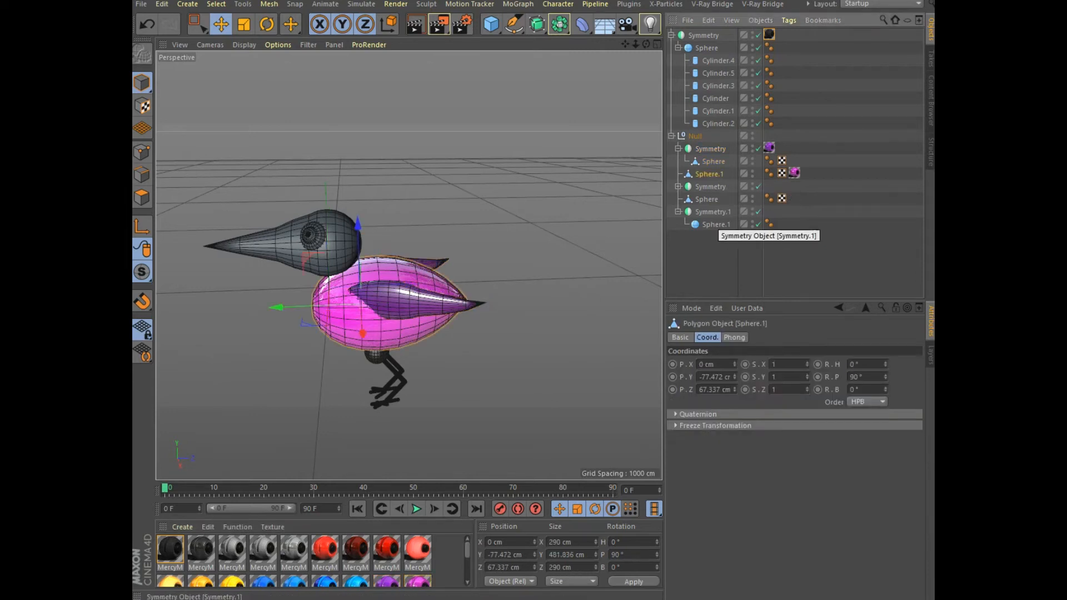
# Apply the pink MercyMP material to the bird's head, the Sphere directly under the Null group
pyautogui.click(707, 199)
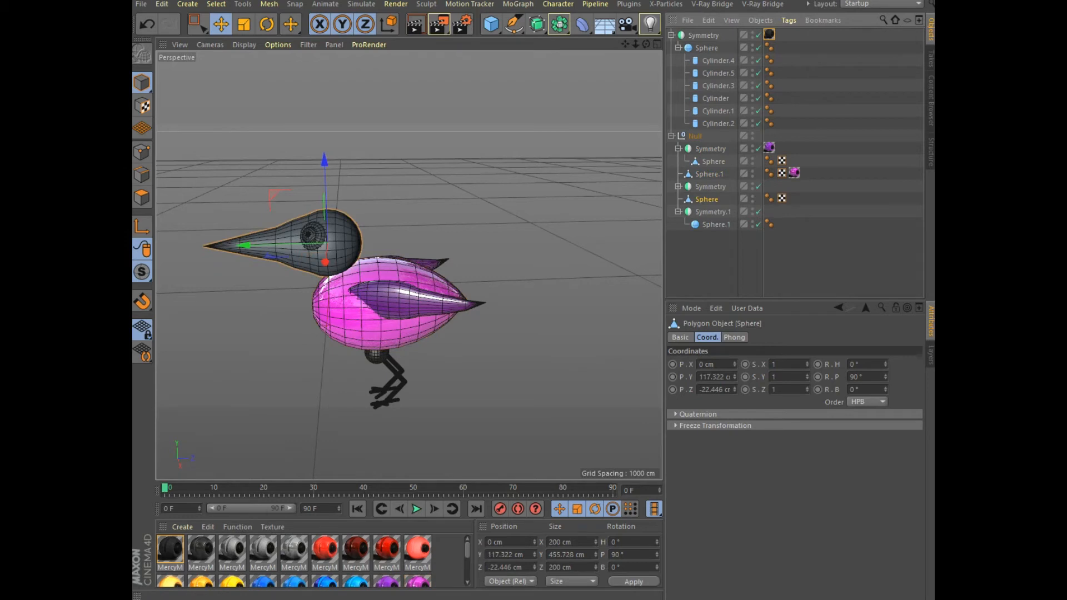
pyautogui.moveTo(417, 583); pyautogui.dragTo(707, 199)
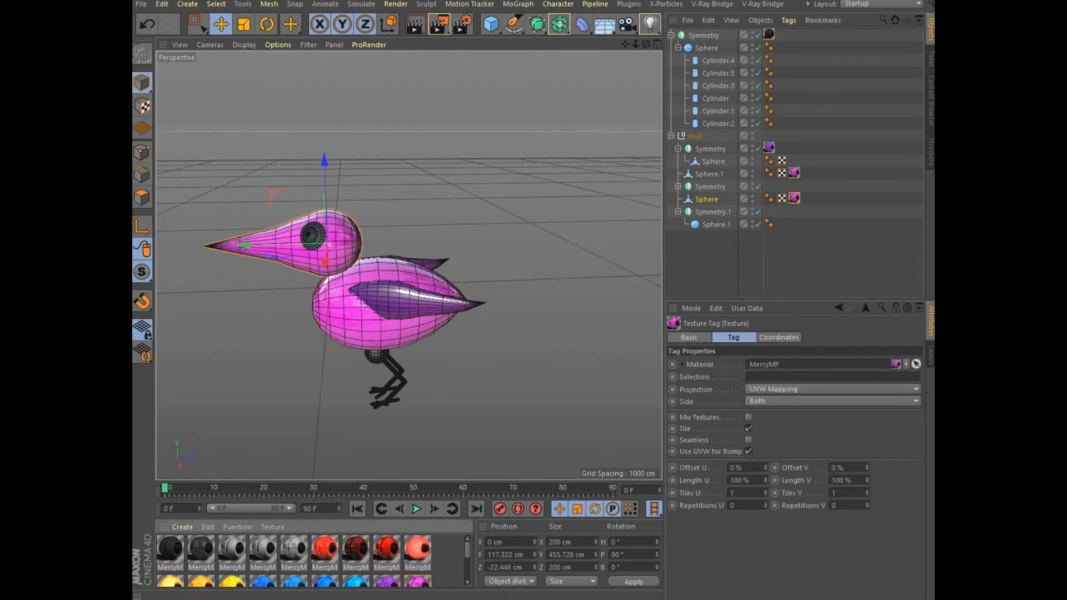
# Apply the pink MercyMP material to the eye-surround Symmetry object and the black MercyMP material to the eyeballs' Symmetry.1
pyautogui.click(710, 187)
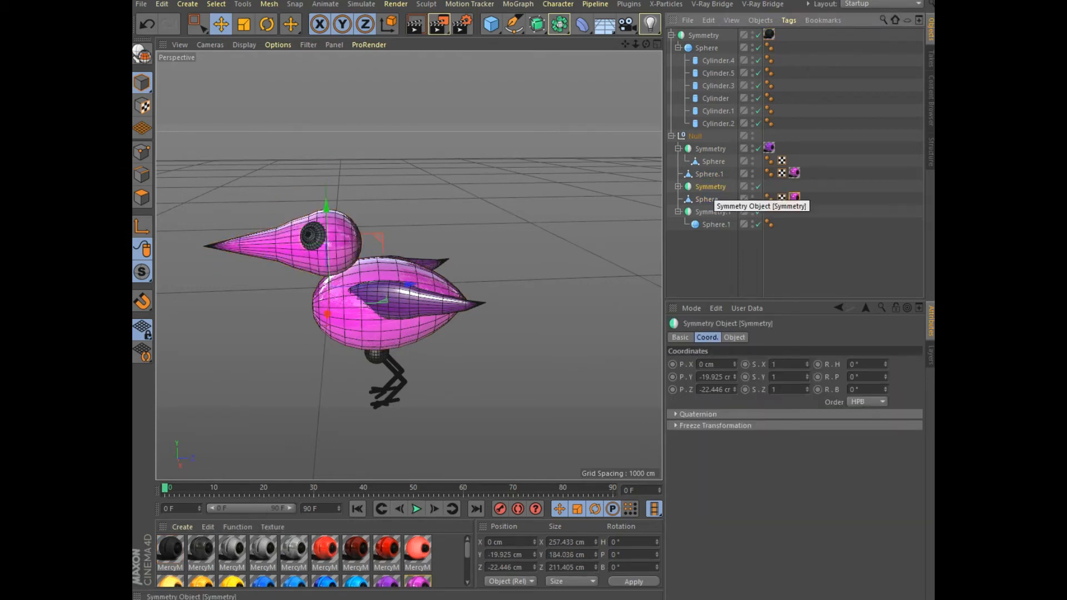
pyautogui.click(712, 212)
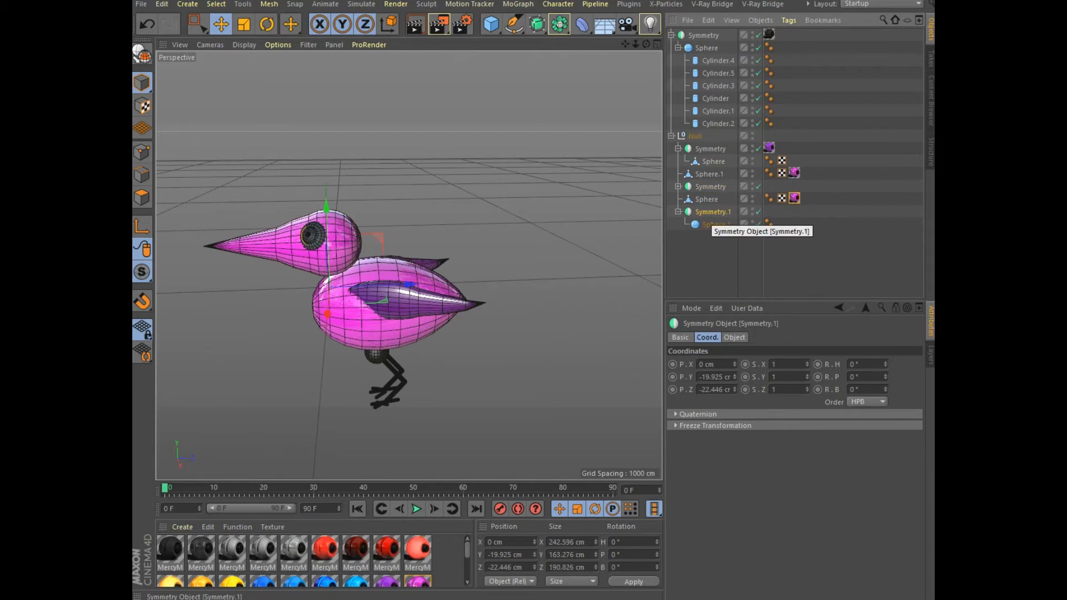
pyautogui.click(710, 186)
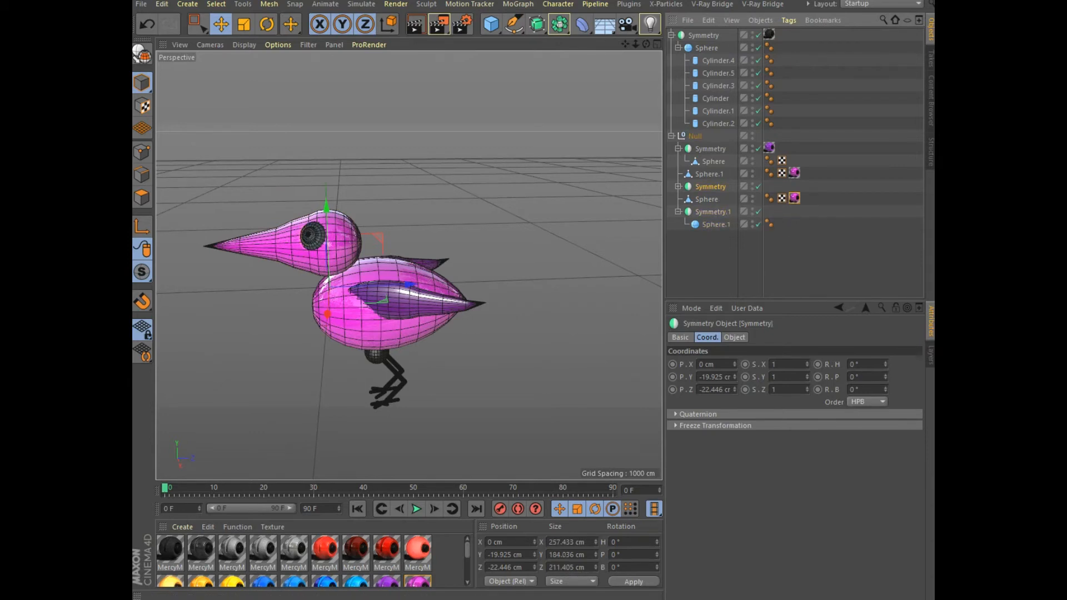
pyautogui.moveTo(417, 581); pyautogui.dragTo(710, 187)
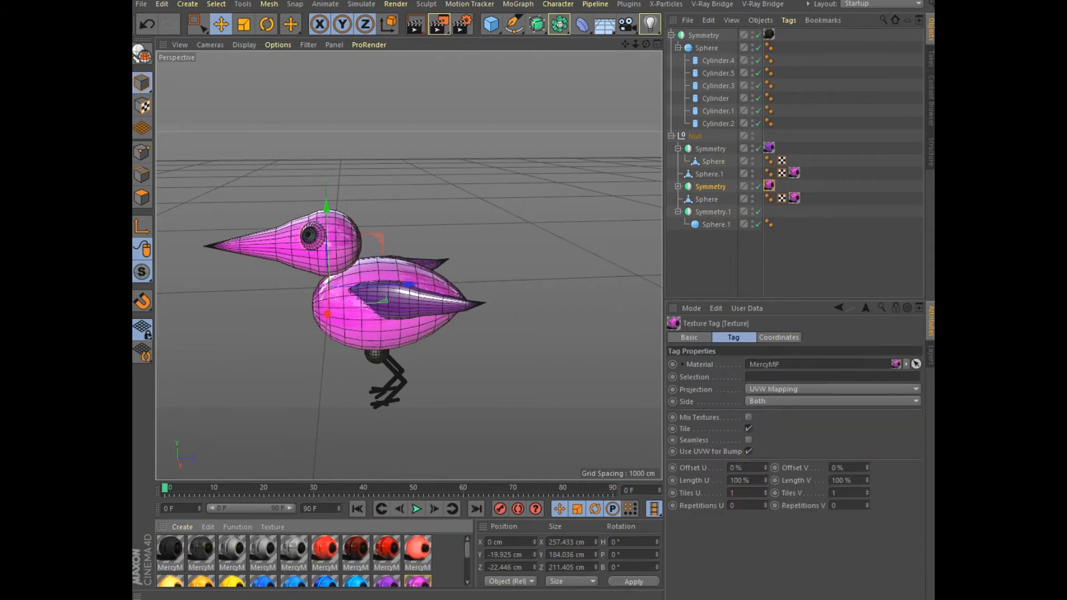
pyautogui.moveTo(170, 548); pyautogui.dragTo(711, 211)
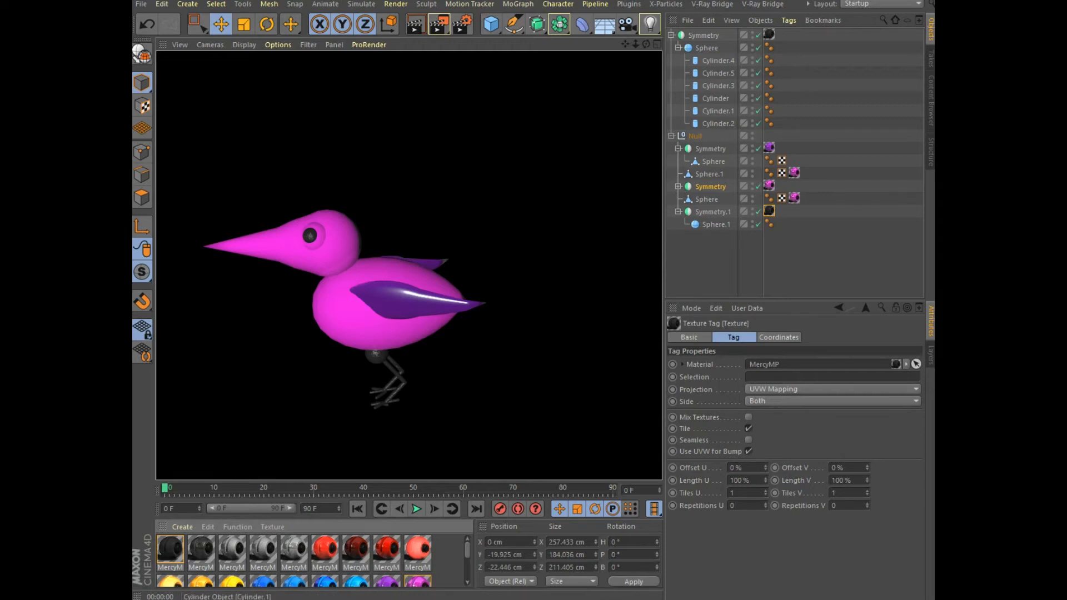
# Add a Subdivision Surface, place the body Sphere.1 inside it as a child, and render the view
pyautogui.click(713, 162)
pyautogui.click(709, 174)
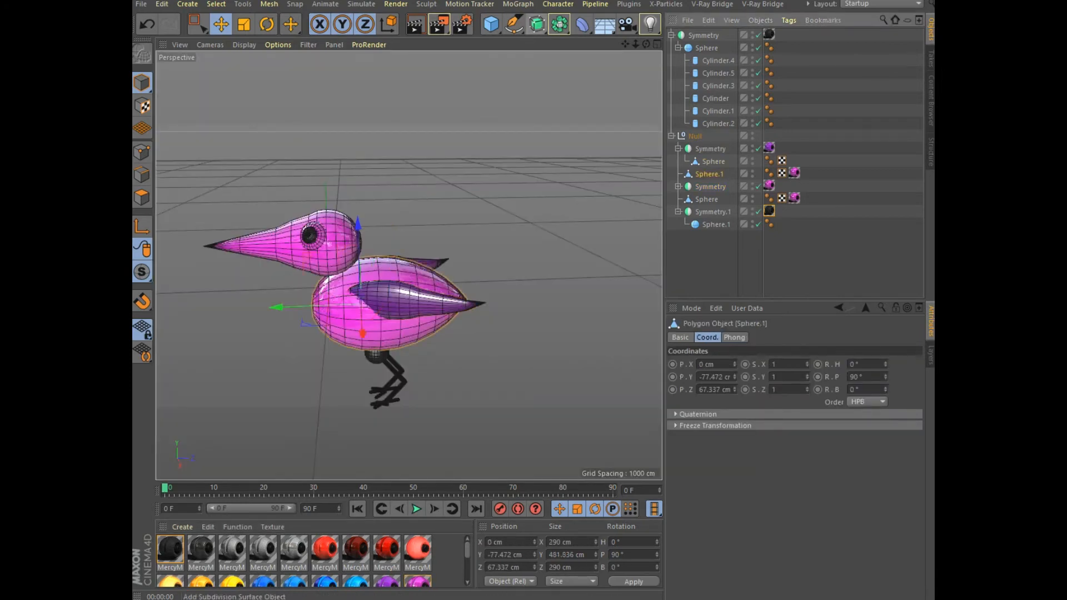
pyautogui.click(536, 23)
pyautogui.click(578, 41)
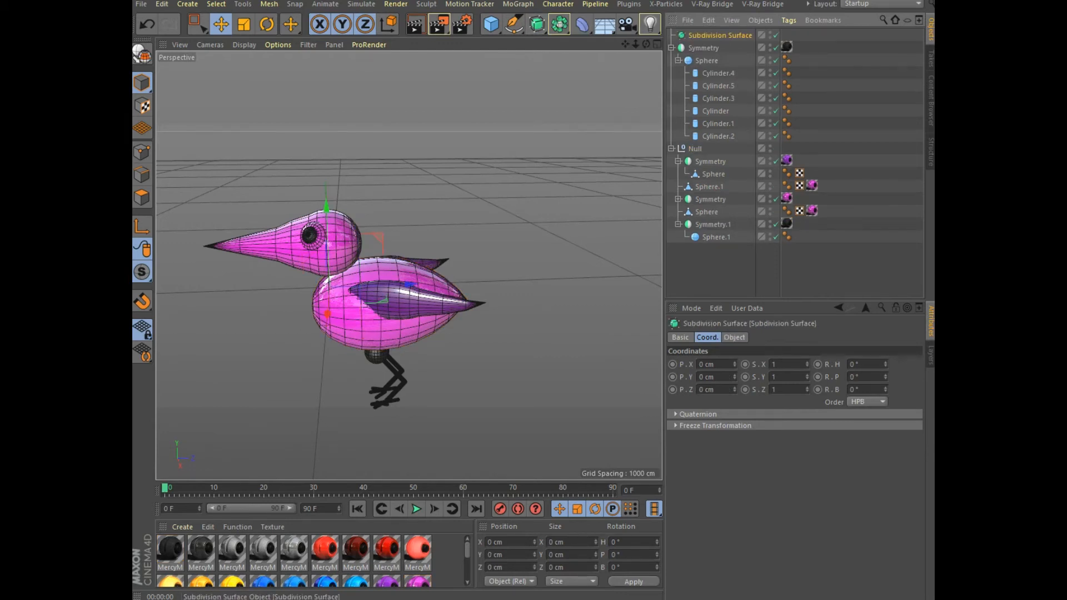
pyautogui.moveTo(720, 35); pyautogui.dragTo(715, 258)
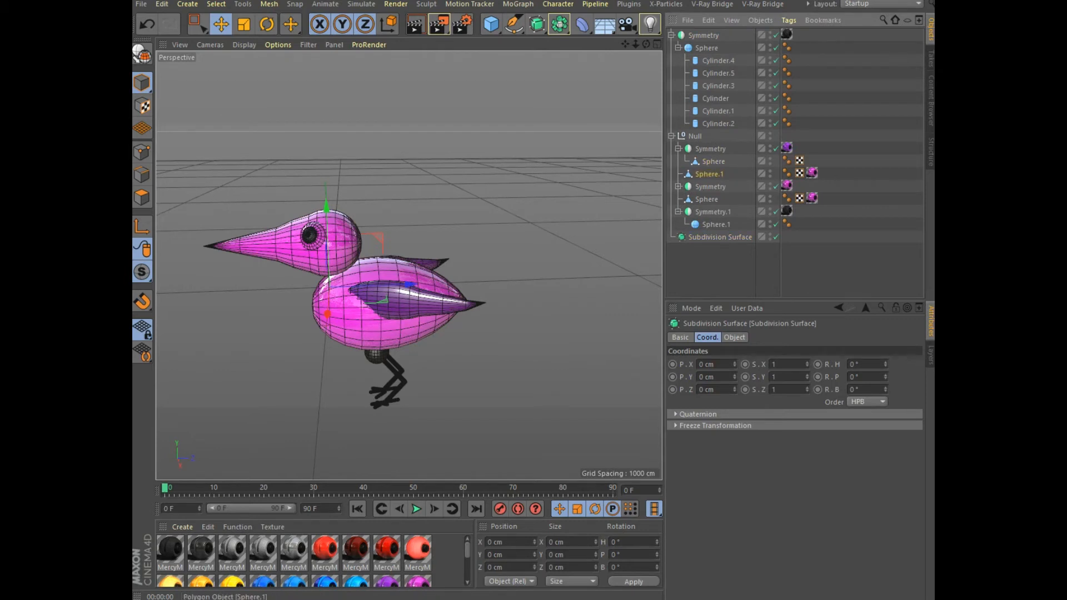
pyautogui.moveTo(708, 173); pyautogui.dragTo(718, 236)
pyautogui.click(415, 24)
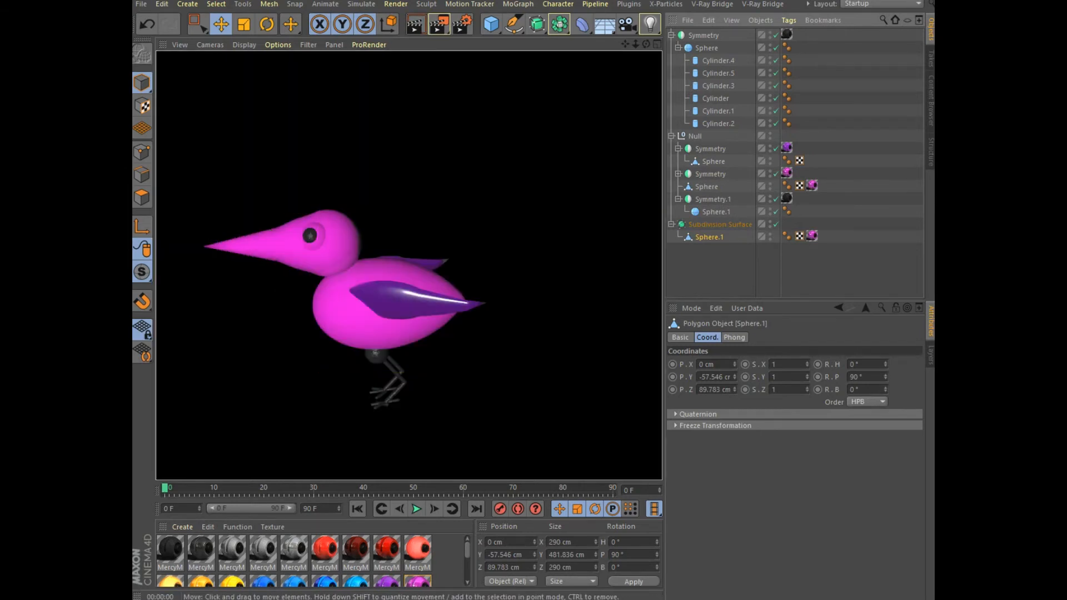
# Add a Cone primitive for the beak and set its pitch rotation to 90°
pyautogui.keyDown('alt'); pyautogui.moveTo(356, 278); pyautogui.dragTo(447, 290, button='middle'); pyautogui.keyUp('alt')
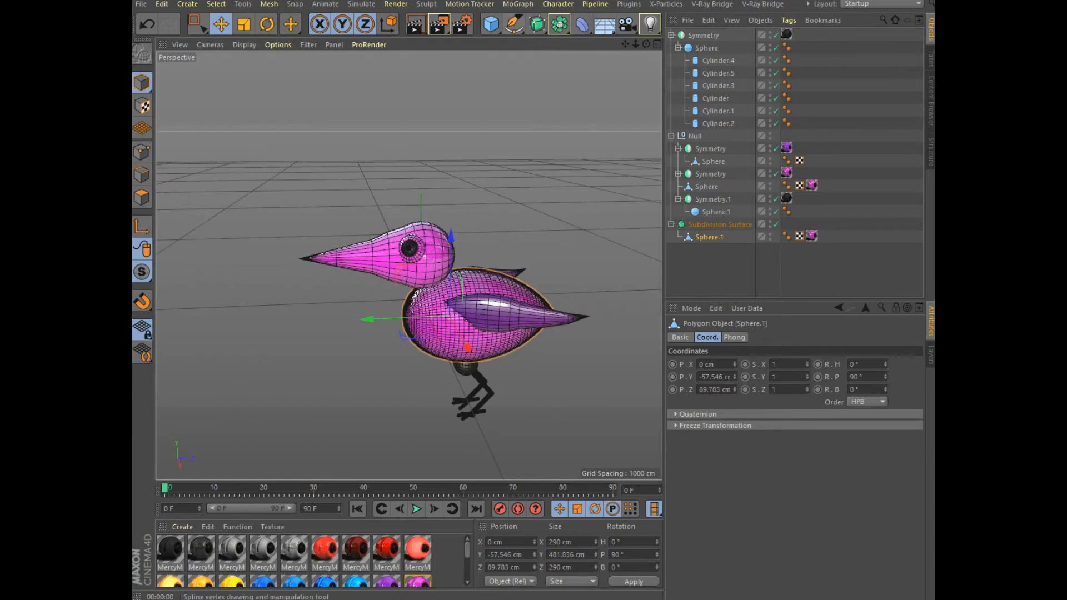
pyautogui.click(491, 24)
pyautogui.click(677, 42)
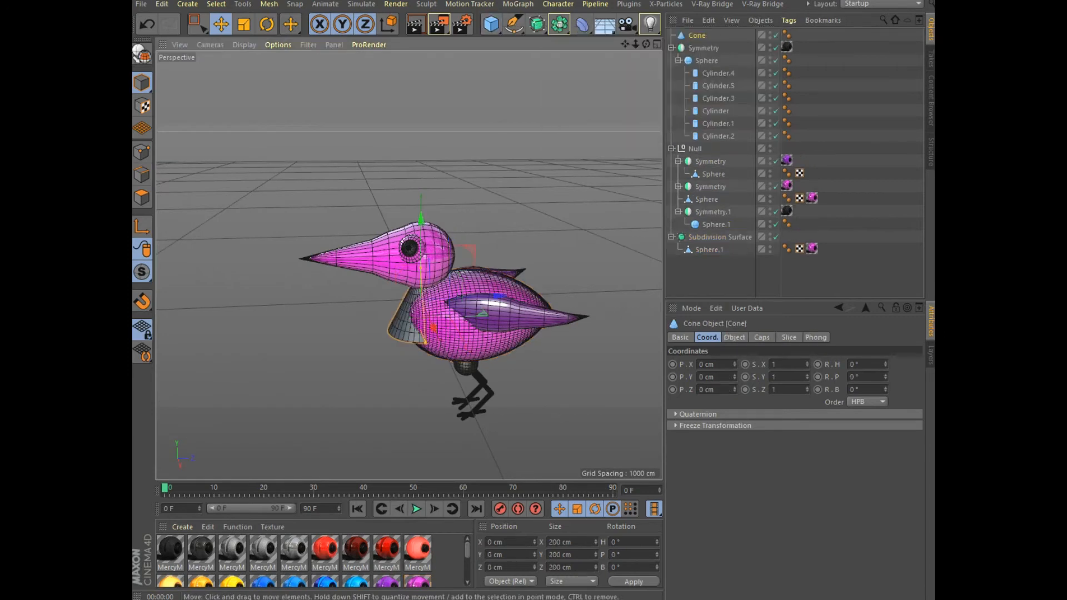
pyautogui.click(734, 337)
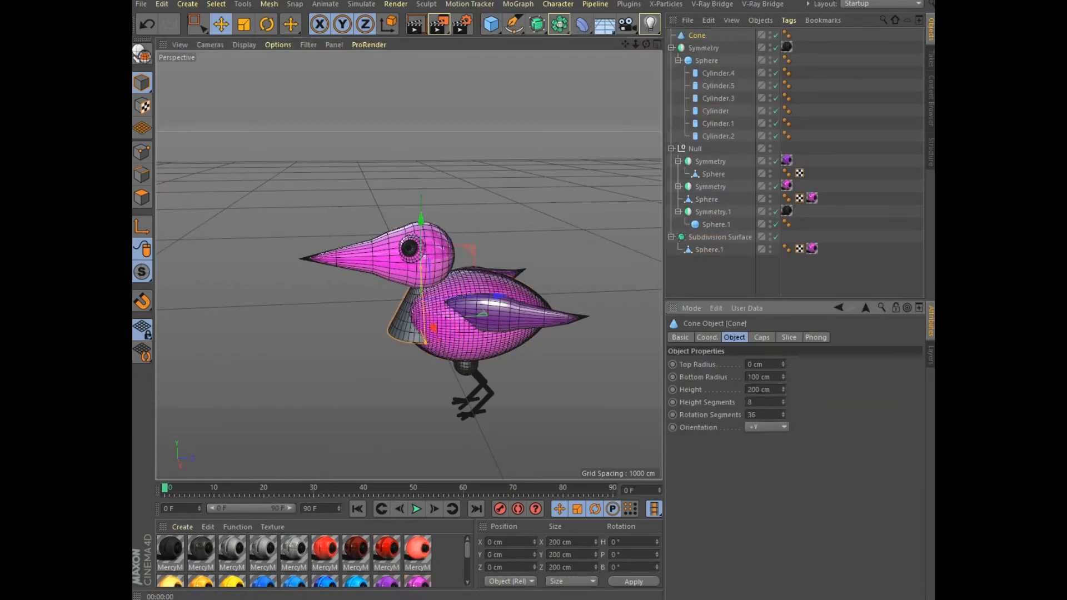
pyautogui.click(708, 338)
pyautogui.write('90')
pyautogui.press('Return')
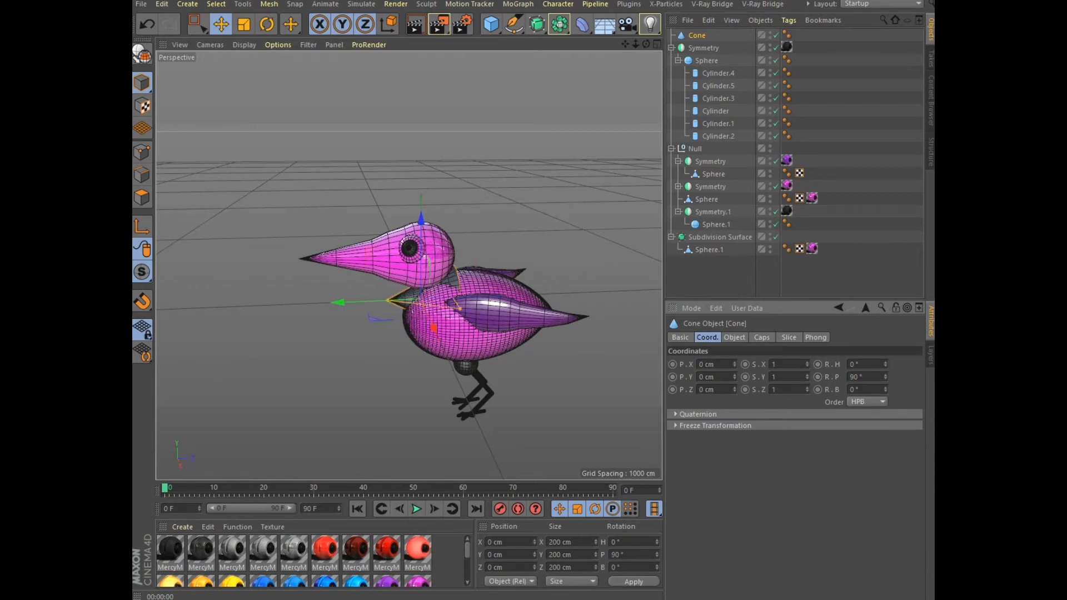
# Move the cone onto the beak tip, to about -305 cm in Z and about 140 cm in Y
pyautogui.moveTo(294, 303); pyautogui.dragTo(233, 305)
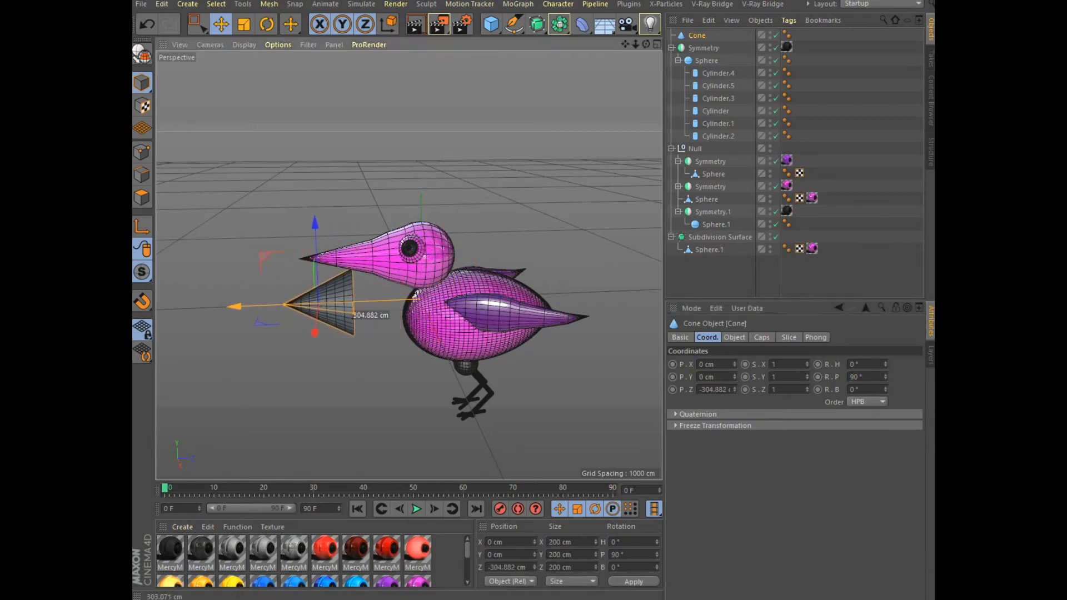
pyautogui.moveTo(315, 239); pyautogui.dragTo(313, 194)
pyautogui.moveTo(646, 43); pyautogui.dragTo(681, 73)
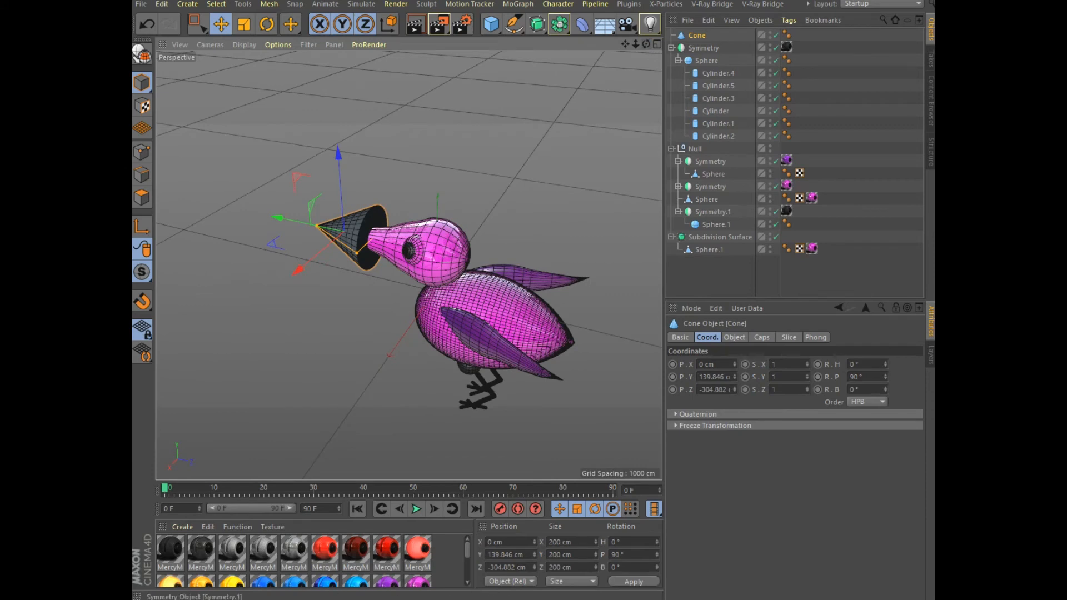
# Set the cone's bottom radius to 39 cm and shift it towards the head to about -295 cm in Z
pyautogui.click(734, 337)
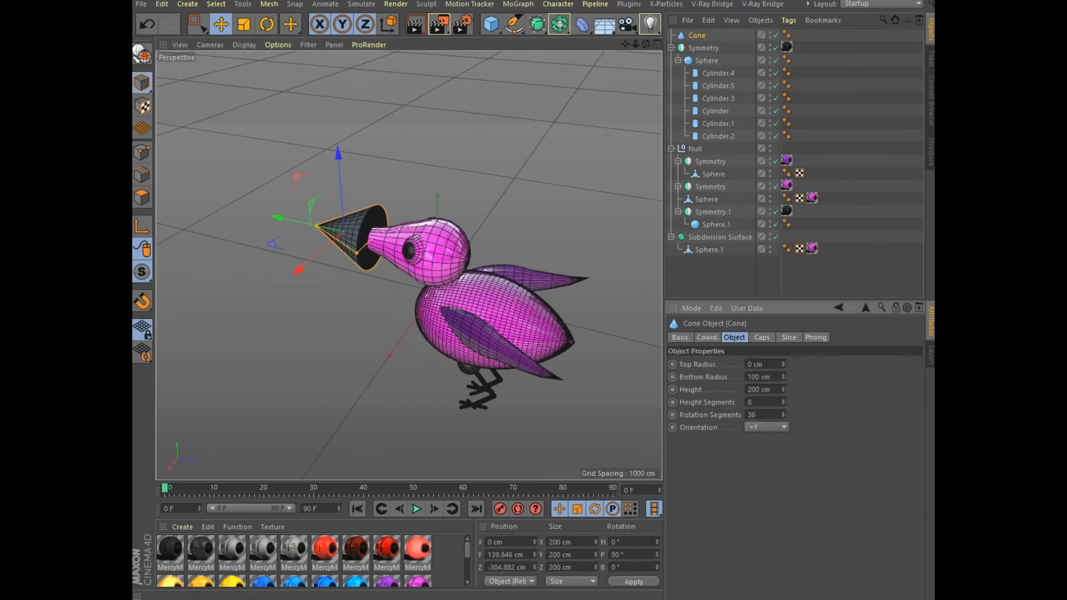
pyautogui.moveTo(783, 376); pyautogui.dragTo(783, 409)
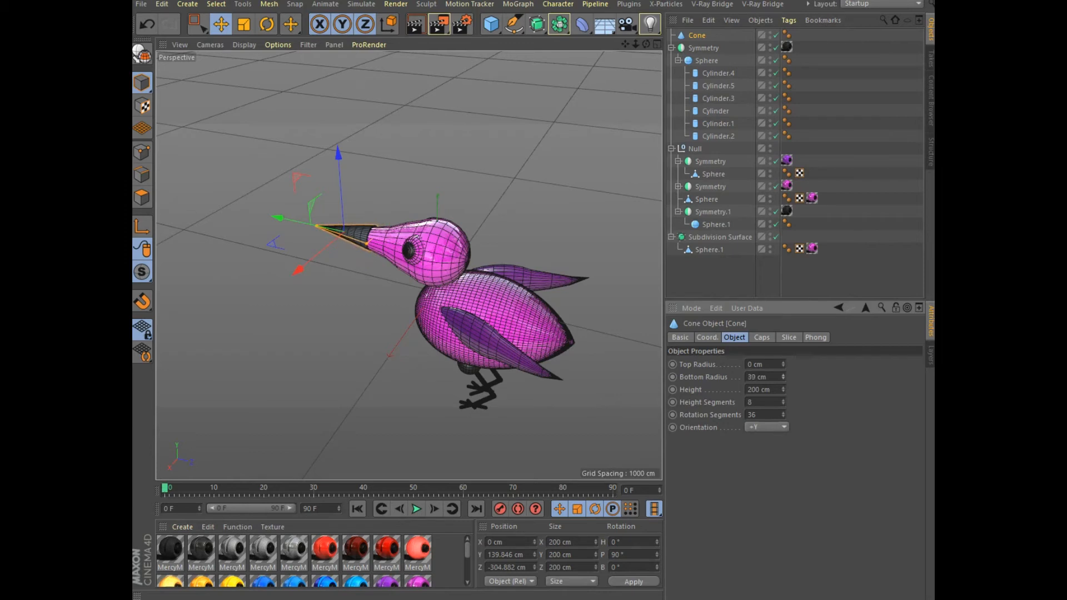
pyautogui.moveTo(783, 377); pyautogui.dragTo(783, 381)
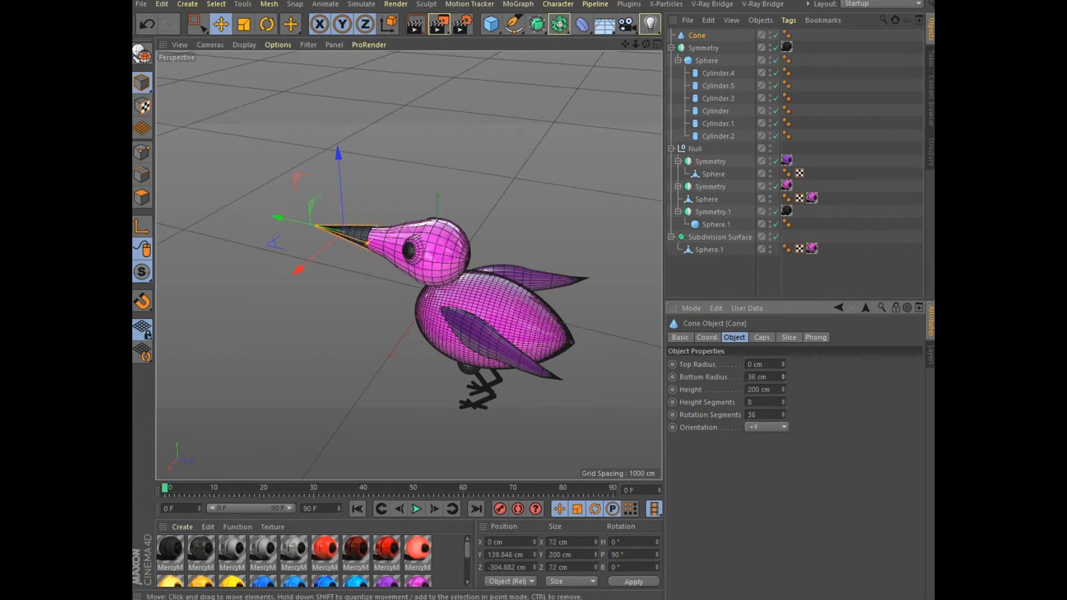
pyautogui.moveTo(276, 217); pyautogui.dragTo(277, 217)
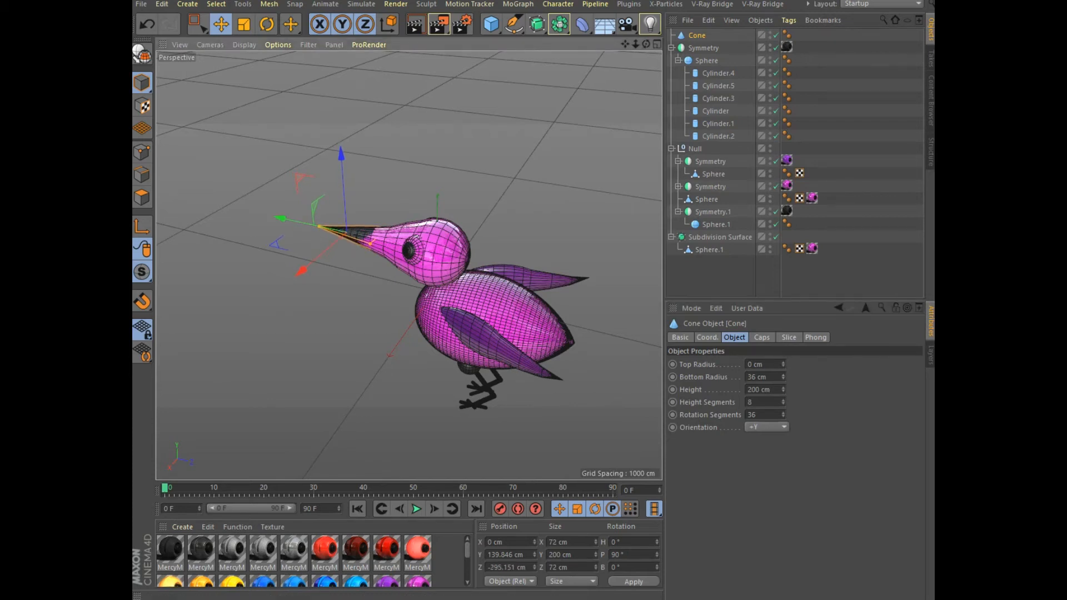
pyautogui.moveTo(783, 377); pyautogui.dragTo(782, 376)
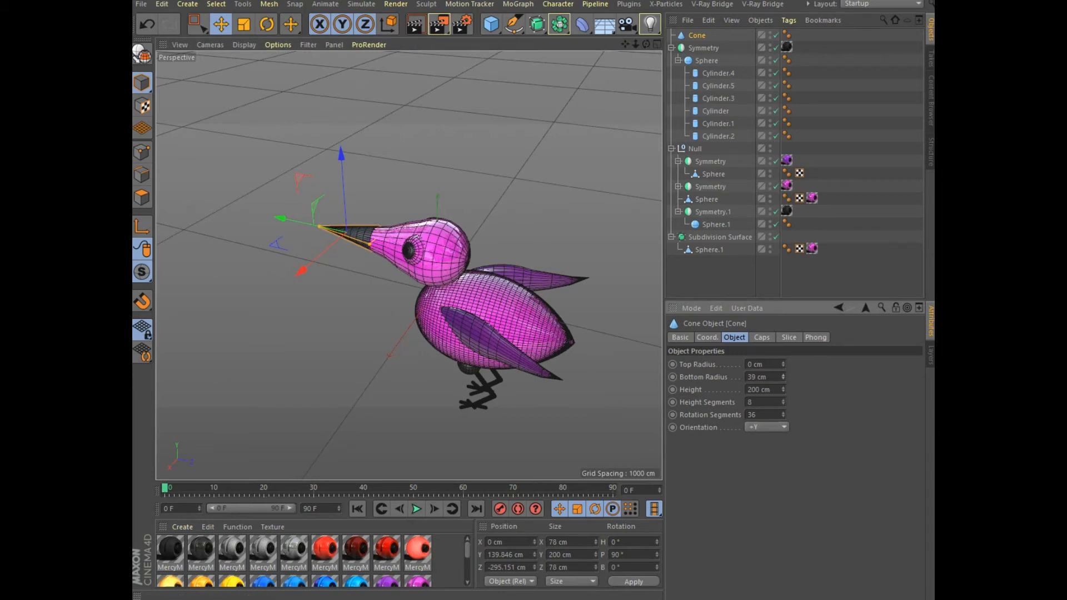
# Apply the yellow MercyMP material to the beak cone and render the view
pyautogui.moveTo(231, 581); pyautogui.dragTo(355, 236)
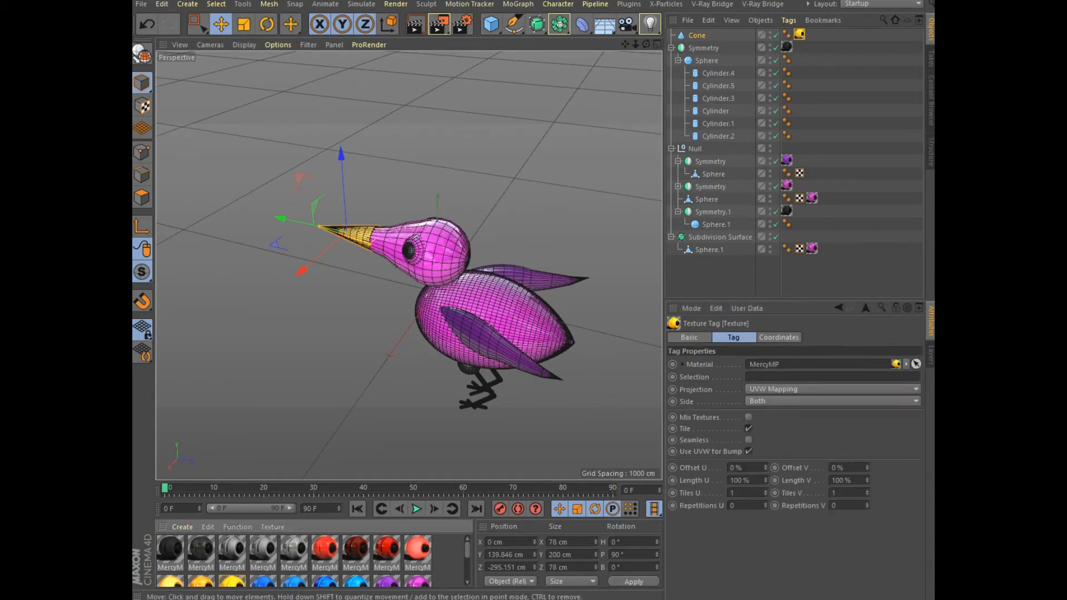
pyautogui.hotkey('ctrl', 'r')
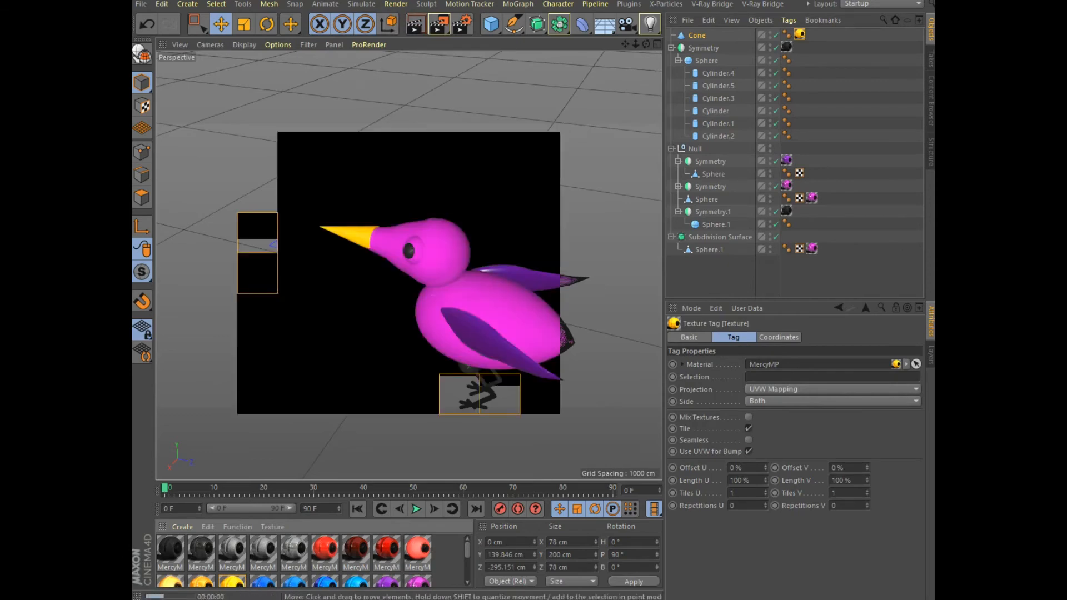
pyautogui.moveTo(645, 44)
pyautogui.mouseDown()
pyautogui.moveTo(683, 23)
pyautogui.moveTo(759, 29)
pyautogui.moveTo(665, 42)
pyautogui.mouseUp()
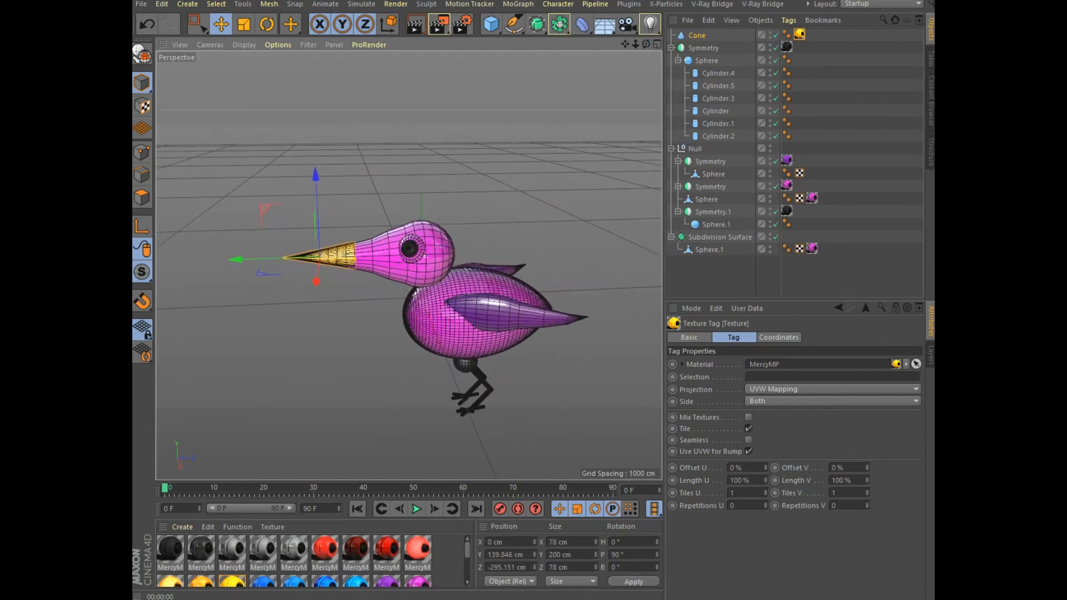
# Resize the beak cone to 260 cm height and 49 cm bottom radius, shift it to about -281 cm in Z, and render the view
pyautogui.click(697, 35)
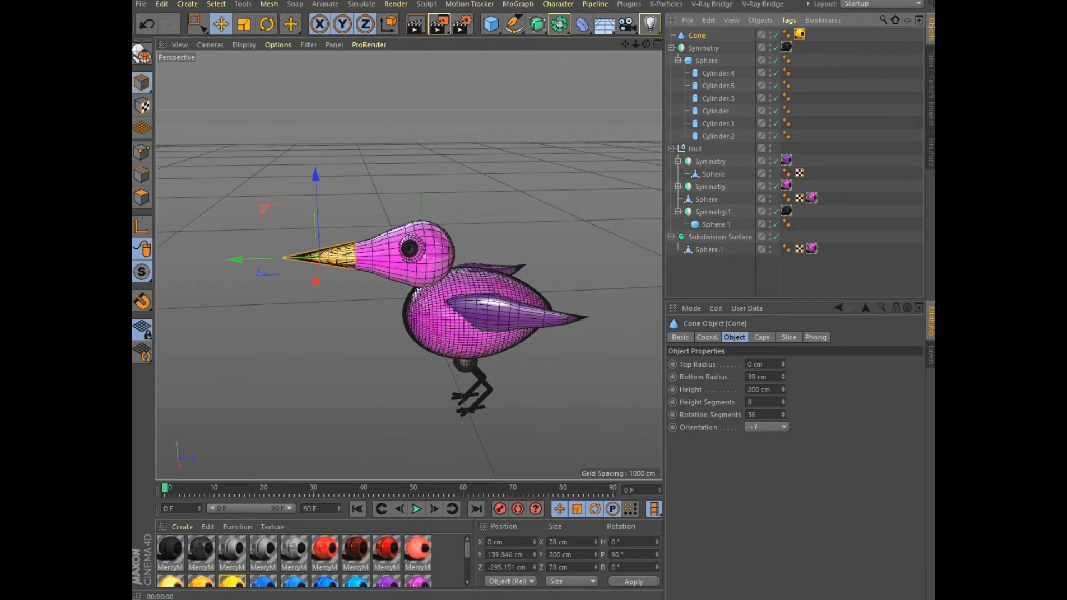
pyautogui.moveTo(783, 389)
pyautogui.mouseDown()
pyautogui.moveTo(783, 356)
pyautogui.moveTo(783, 372)
pyautogui.mouseUp()
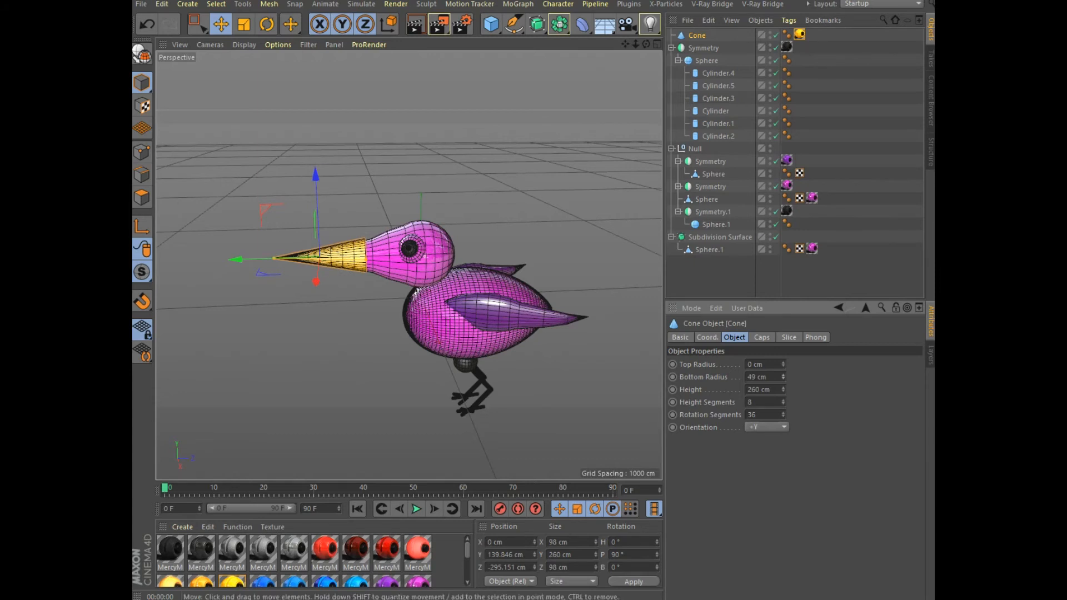
pyautogui.moveTo(300, 259); pyautogui.dragTo(306, 259)
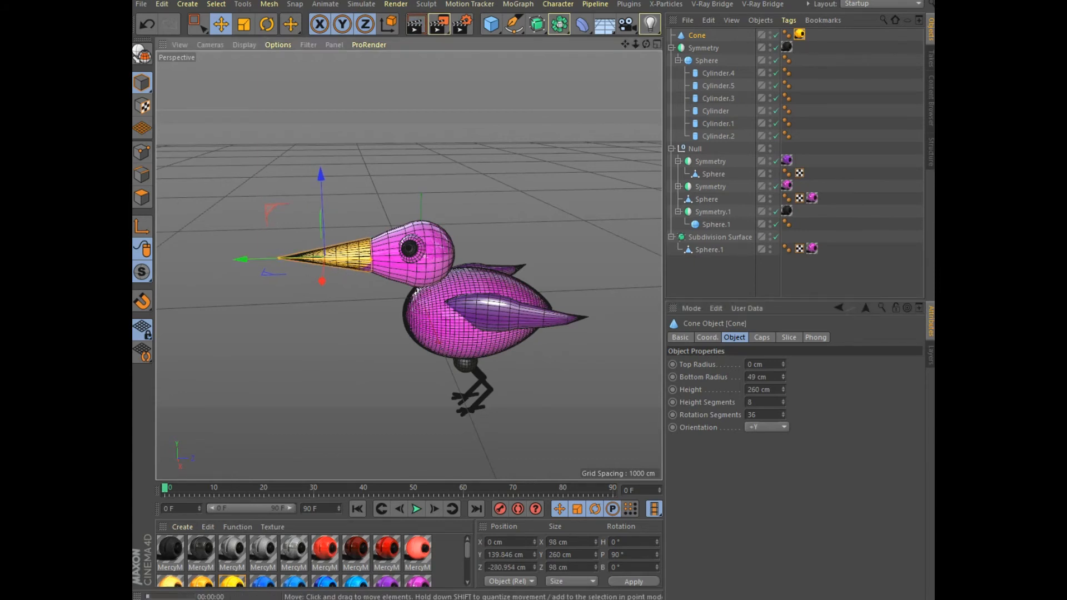
pyautogui.hotkey('ctrl', 'r')
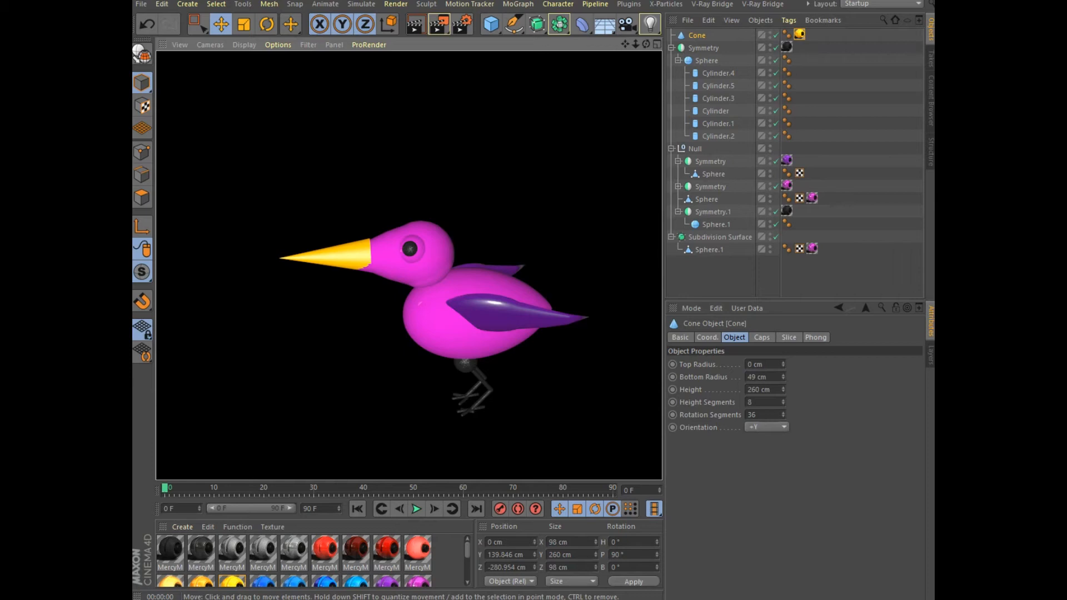
# Add a Capsule primitive, pull it out in front of the beak, and set its radius to 11 cm
pyautogui.click(491, 23)
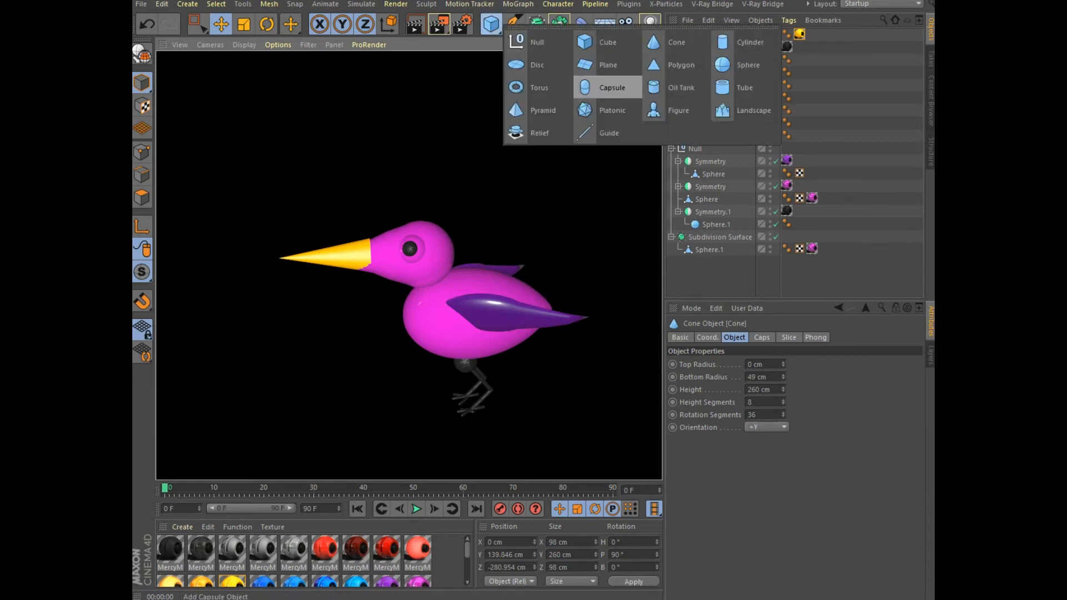
pyautogui.click(609, 87)
pyautogui.moveTo(495, 294); pyautogui.dragTo(336, 305)
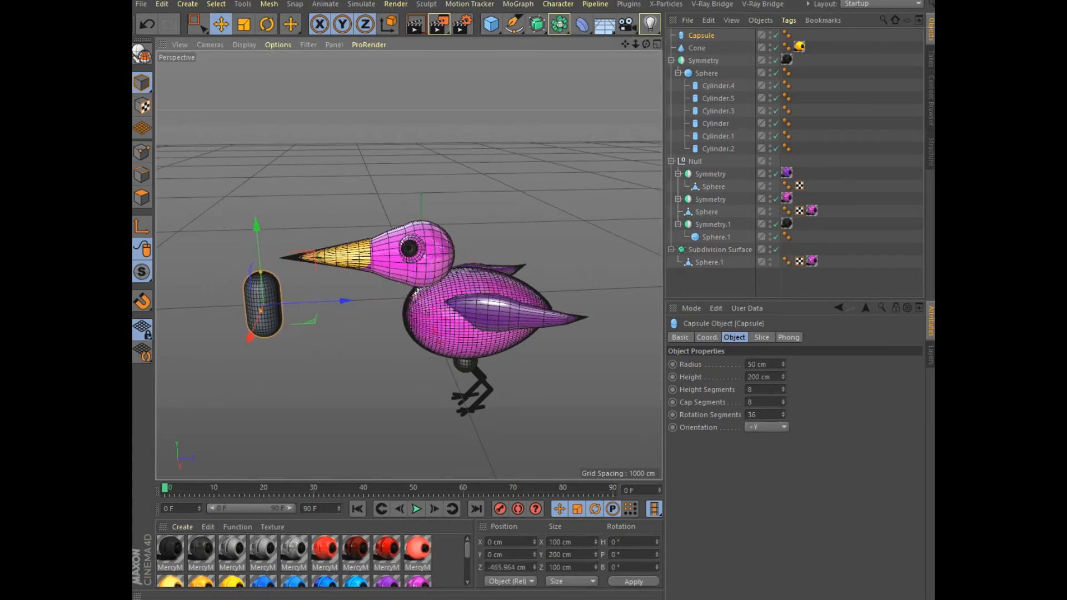
pyautogui.moveTo(783, 364); pyautogui.dragTo(782, 386)
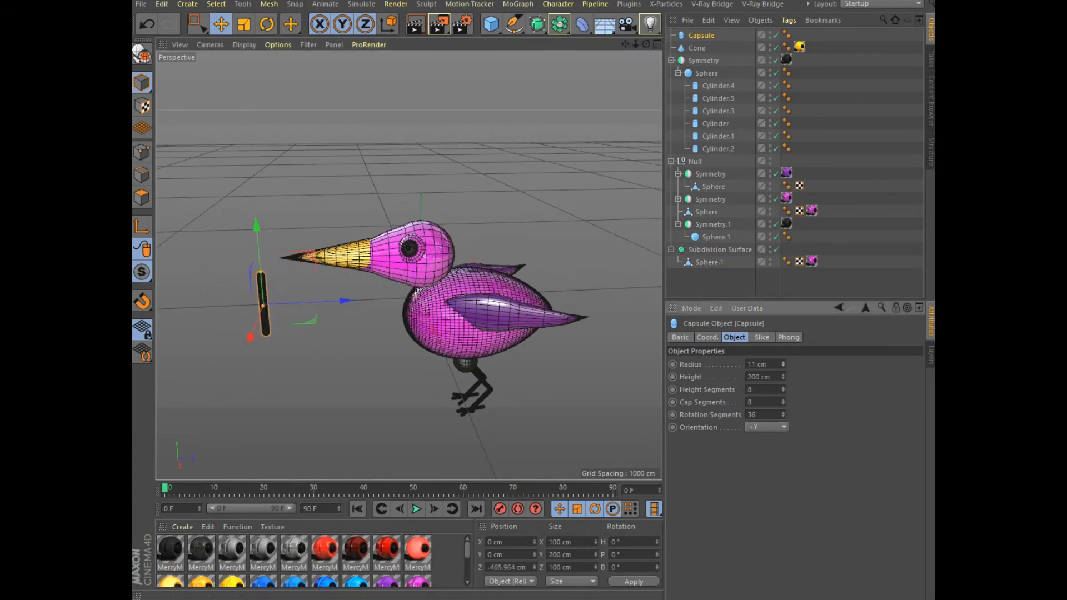
# Set the capsule's orientation to +Z and move it behind the bird's body, to about 511 cm in Z
pyautogui.click(767, 427)
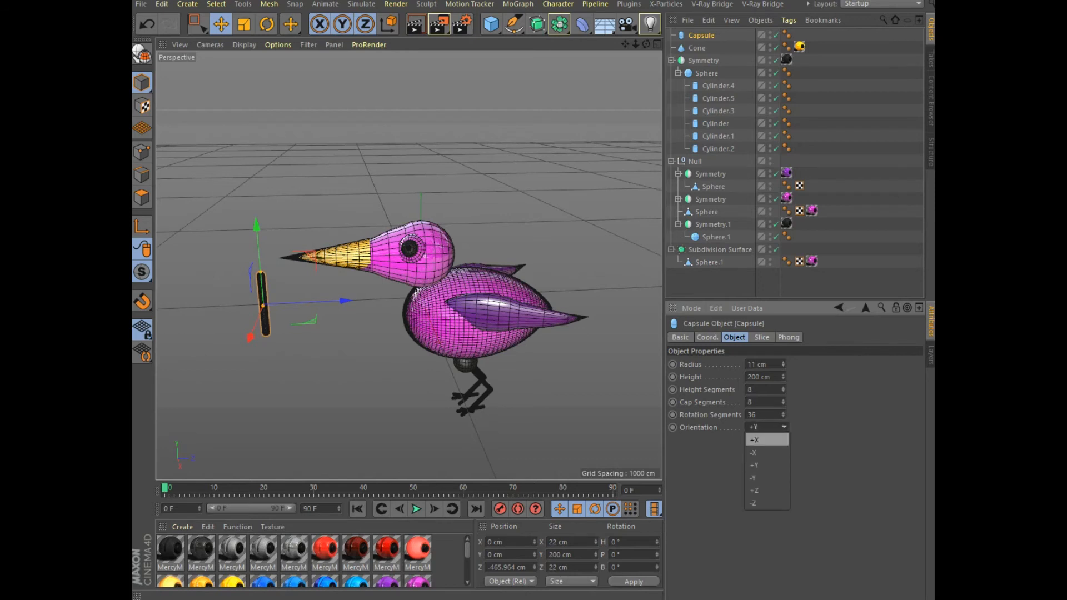
pyautogui.click(766, 439)
pyautogui.click(767, 426)
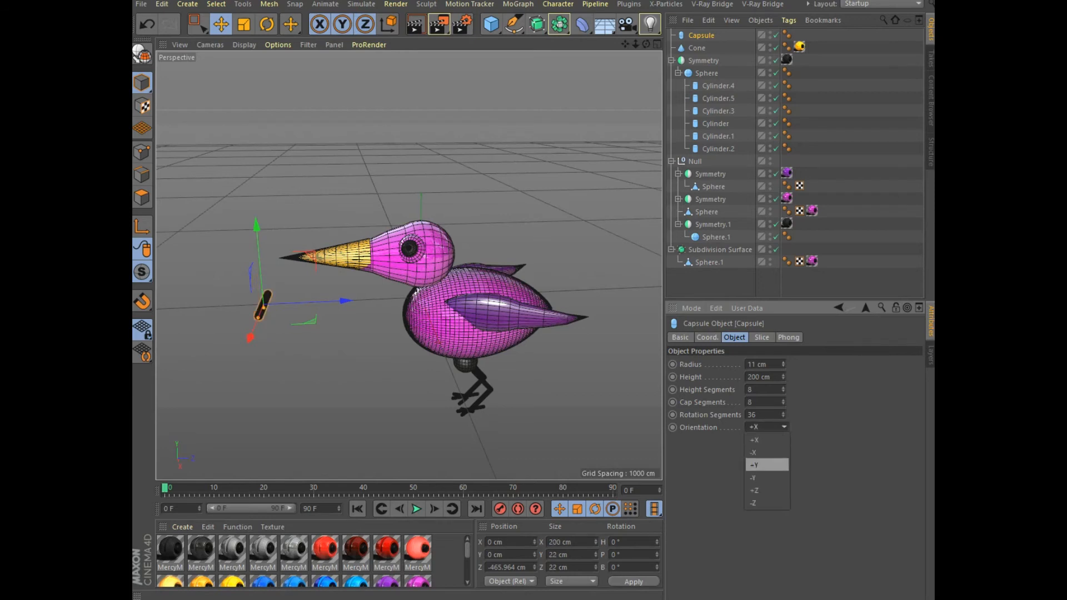
pyautogui.click(766, 490)
pyautogui.moveTo(345, 301); pyautogui.dragTo(649, 288)
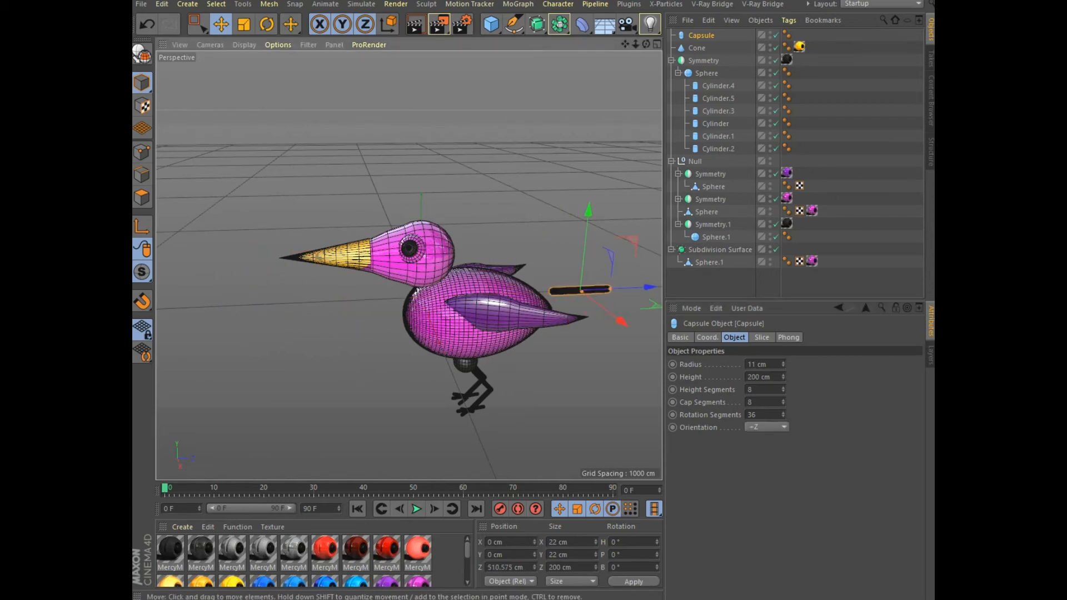
# Set the capsule's height to 100 cm and apply the magenta MercyMP material to it
pyautogui.moveTo(646, 44); pyautogui.dragTo(610, 68)
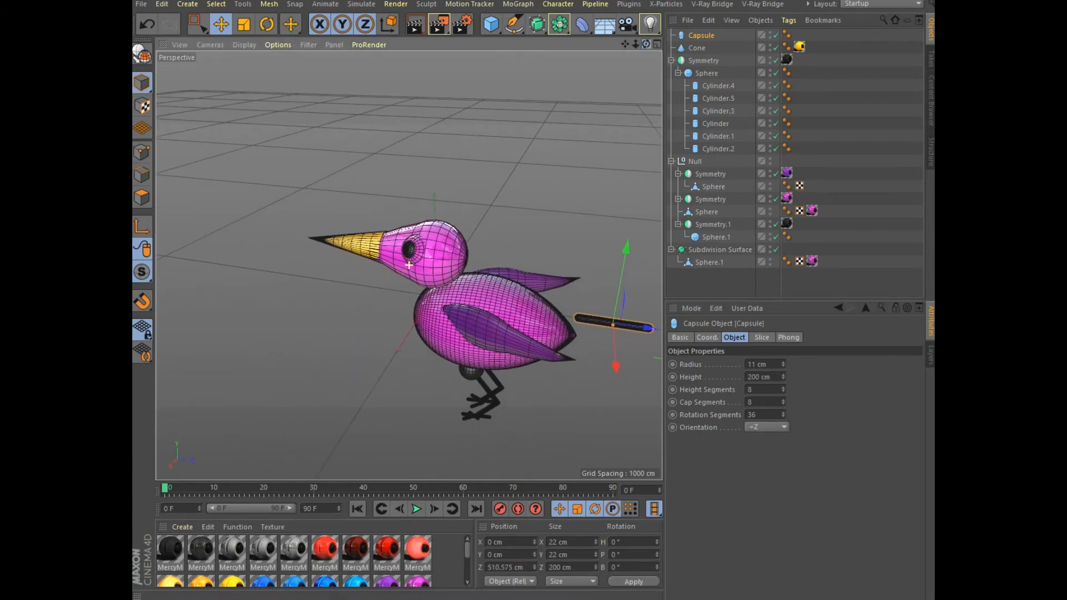
pyautogui.doubleClick(757, 376)
pyautogui.write('100')
pyautogui.press('Return')
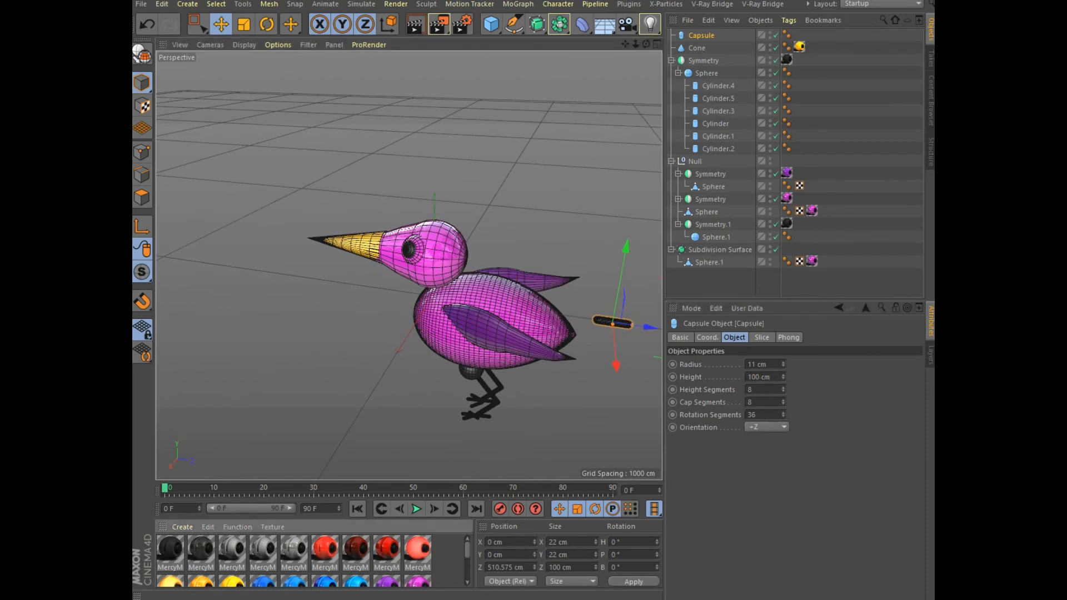
pyautogui.moveTo(417, 581); pyautogui.dragTo(555, 50)
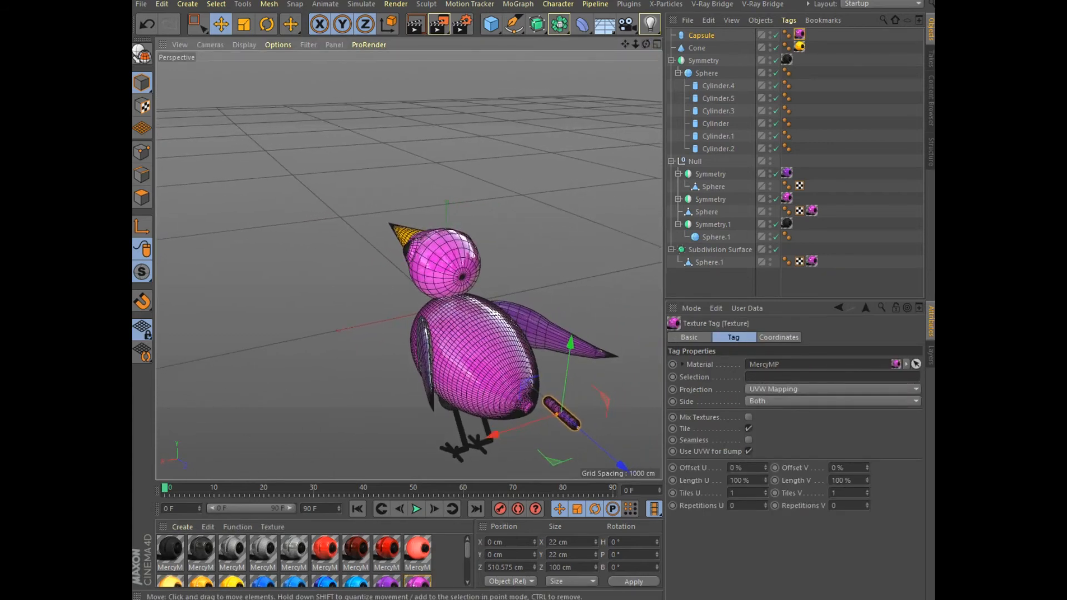
# Move the capsule beside the bird's wing tip, to about 199 cm in X and 365 cm in Z
pyautogui.moveTo(490, 436); pyautogui.dragTo(364, 474)
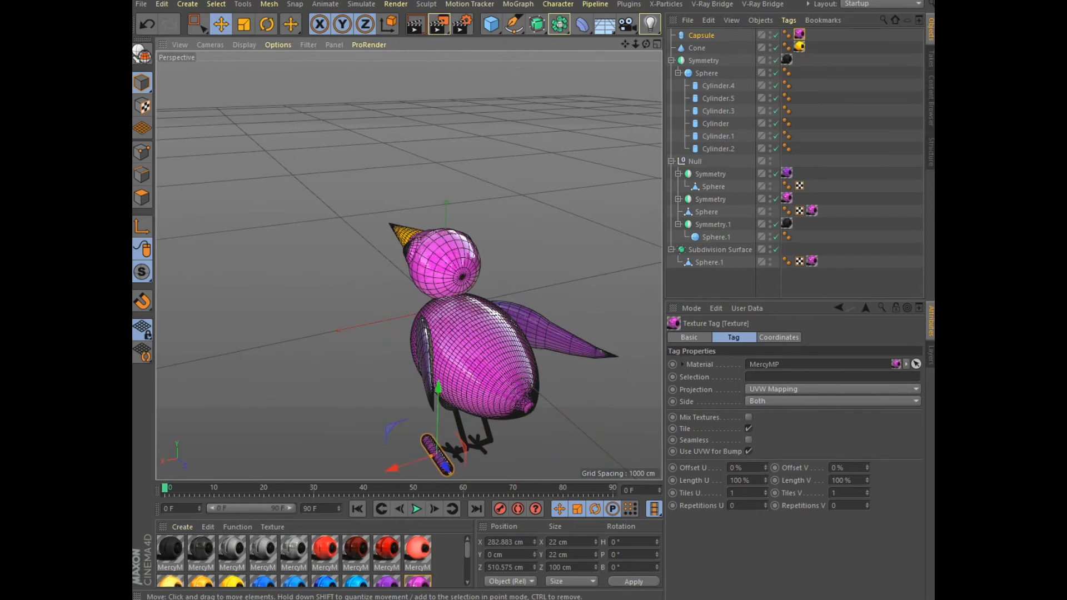
pyautogui.moveTo(448, 471); pyautogui.dragTo(435, 448)
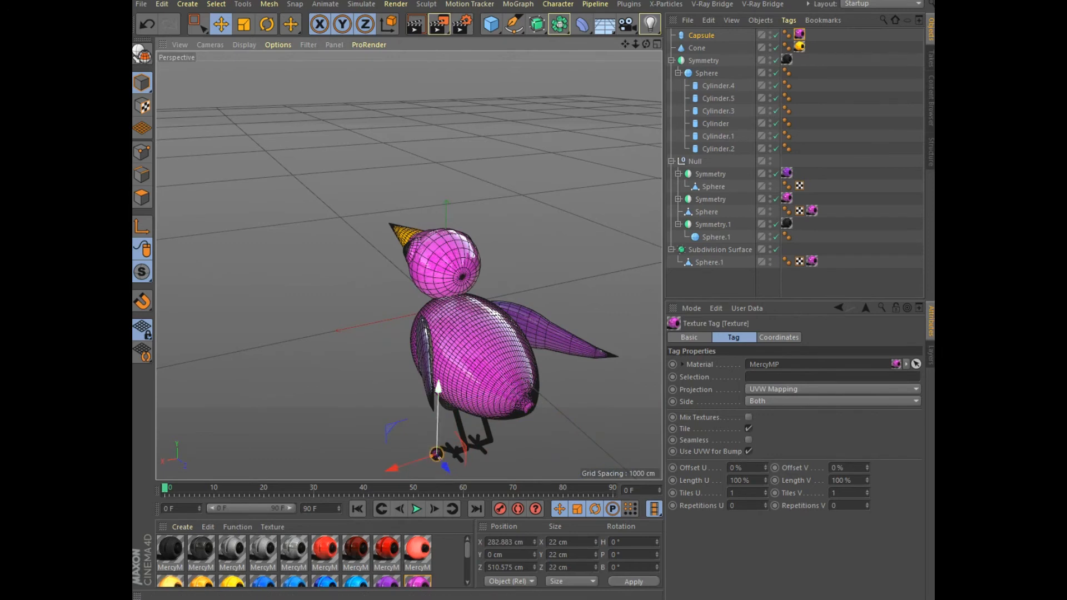
pyautogui.click(147, 24)
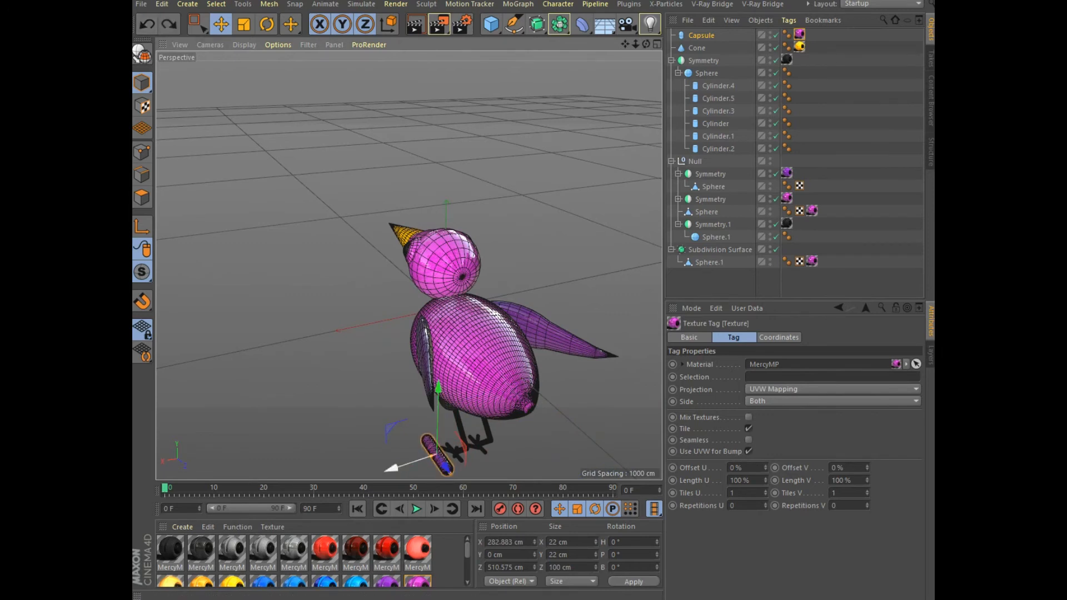
pyautogui.moveTo(445, 468); pyautogui.dragTo(419, 424)
pyautogui.scroll(4, 452, 333)
pyautogui.keyDown('alt'); pyautogui.moveTo(428, 333); pyautogui.dragTo(533, 293); pyautogui.keyUp('alt')
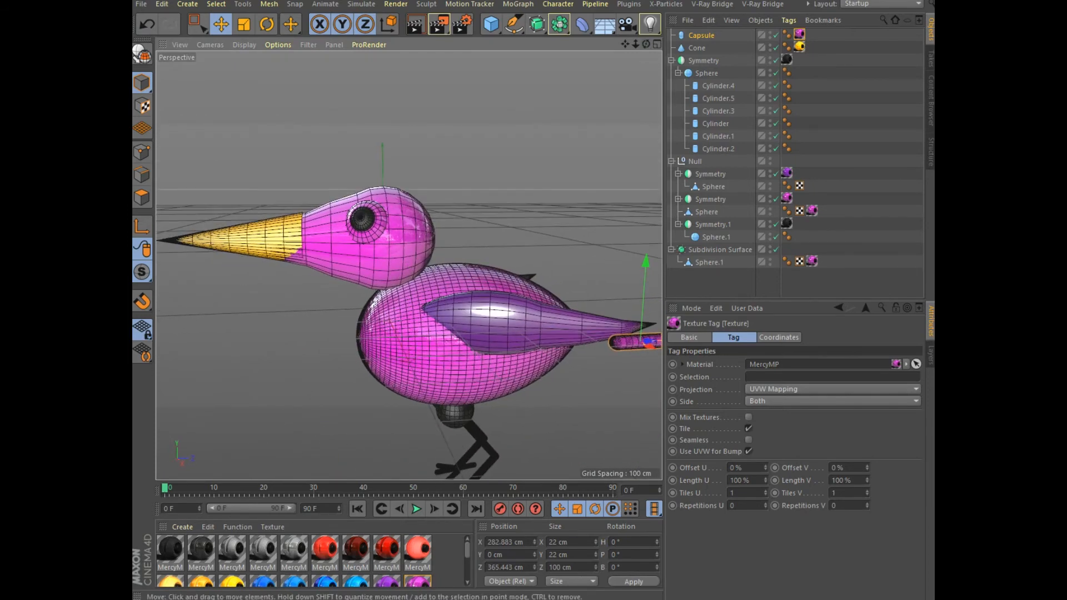
pyautogui.keyDown('alt'); pyautogui.moveTo(534, 293); pyautogui.dragTo(478, 274); pyautogui.keyUp('alt')
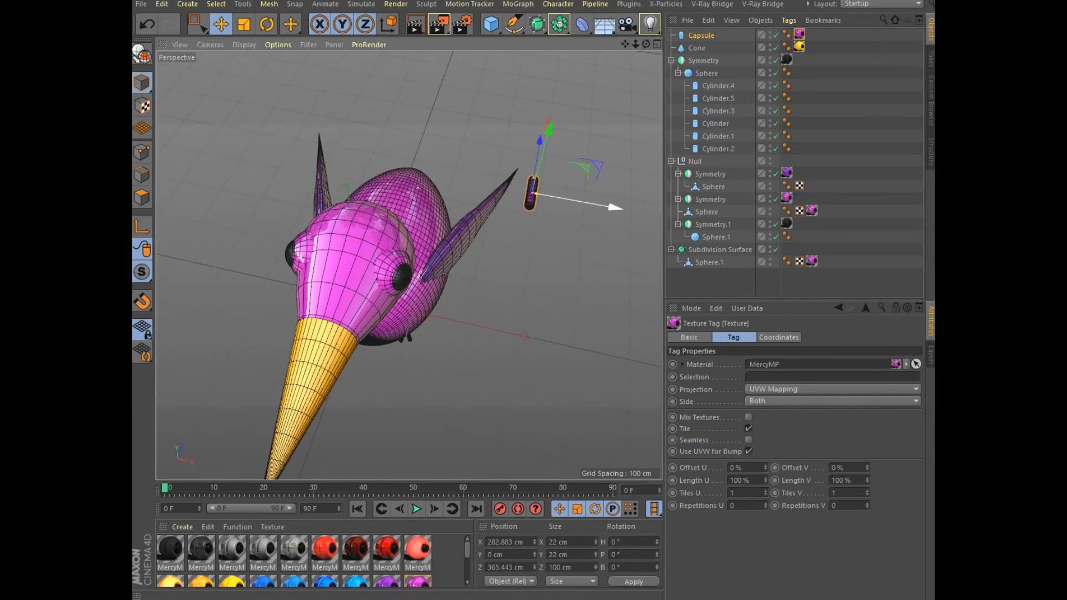
pyautogui.moveTo(613, 207); pyautogui.dragTo(572, 201)
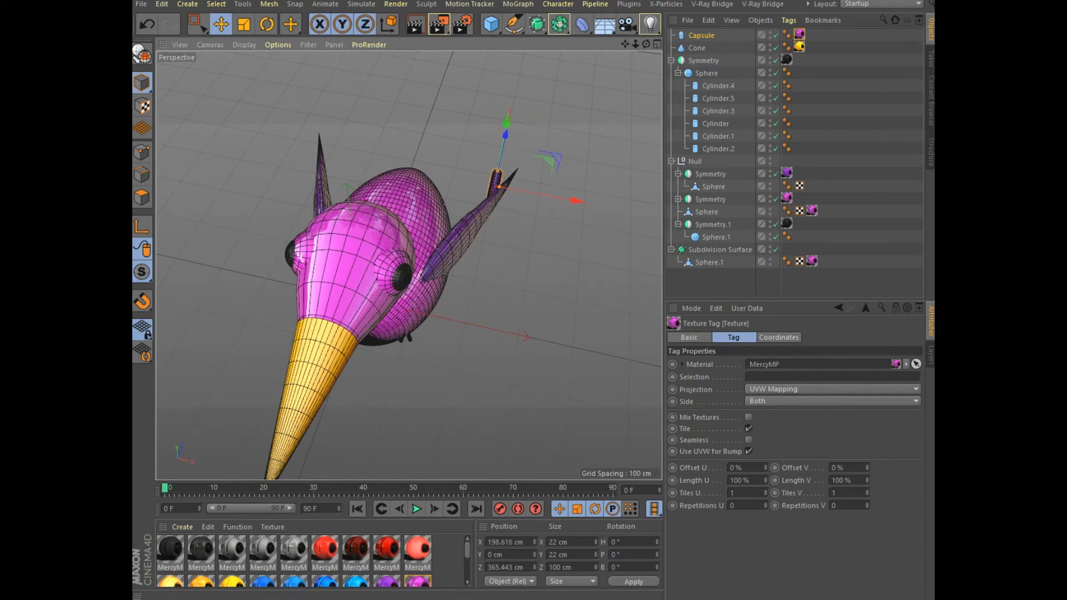
# Rotate the capsule to a -24° heading and shift it onto the wing tip, to about 222 cm in X and 355 cm in Z
pyautogui.click(702, 35)
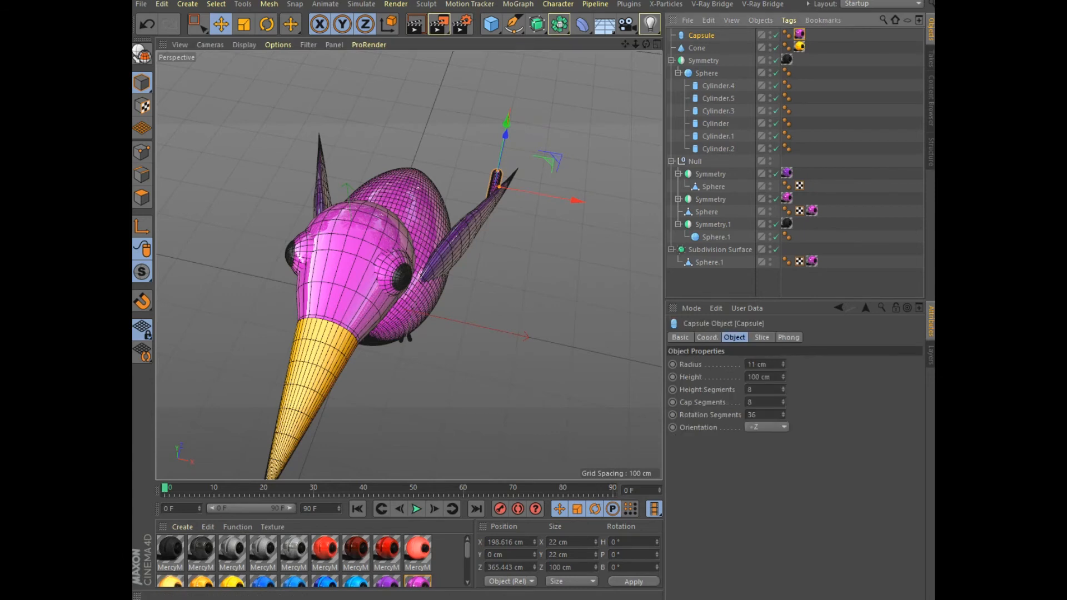
pyautogui.click(707, 338)
pyautogui.moveTo(885, 364); pyautogui.dragTo(886, 378)
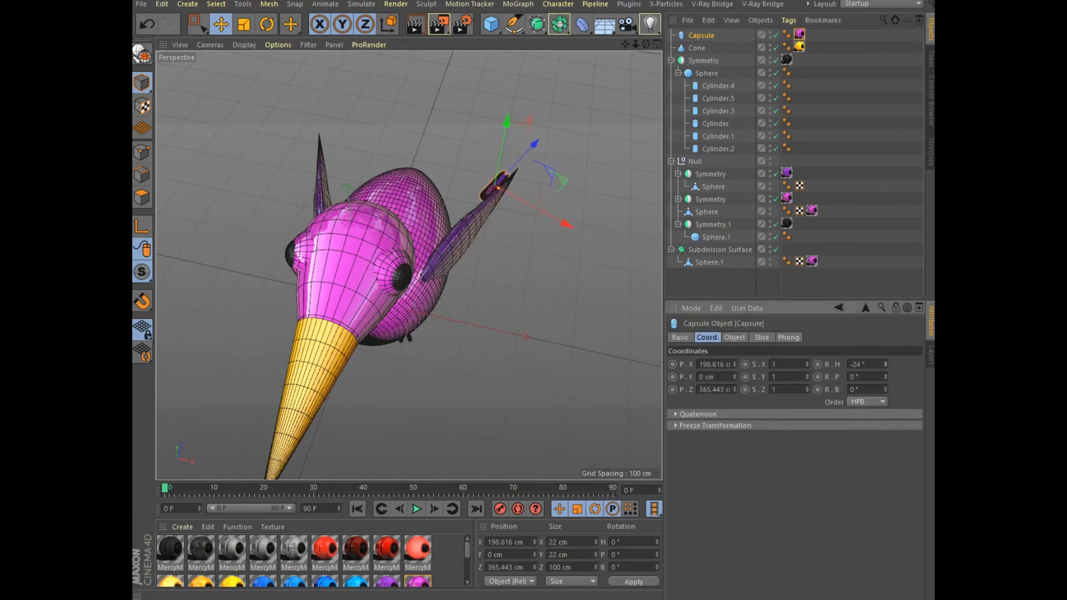
pyautogui.keyDown('alt'); pyautogui.moveTo(408, 269); pyautogui.dragTo(300, 206); pyautogui.keyUp('alt')
pyautogui.moveTo(649, 368); pyautogui.dragTo(655, 373)
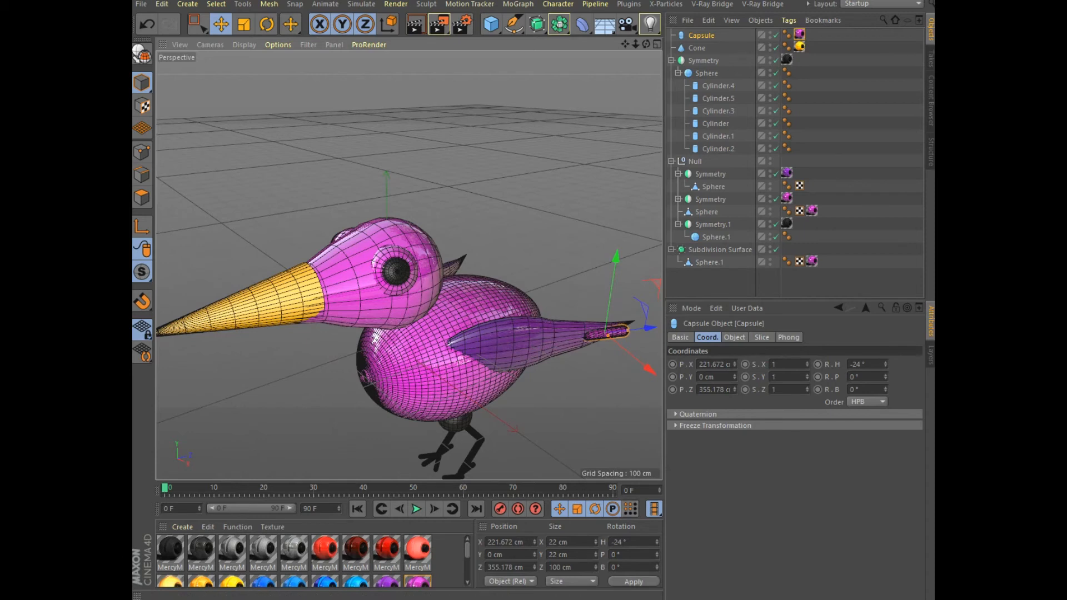
# Lengthen the capsule to 135 cm and slide it outward along the wing, to about 232 cm in X and 378 cm in Z
pyautogui.click(734, 337)
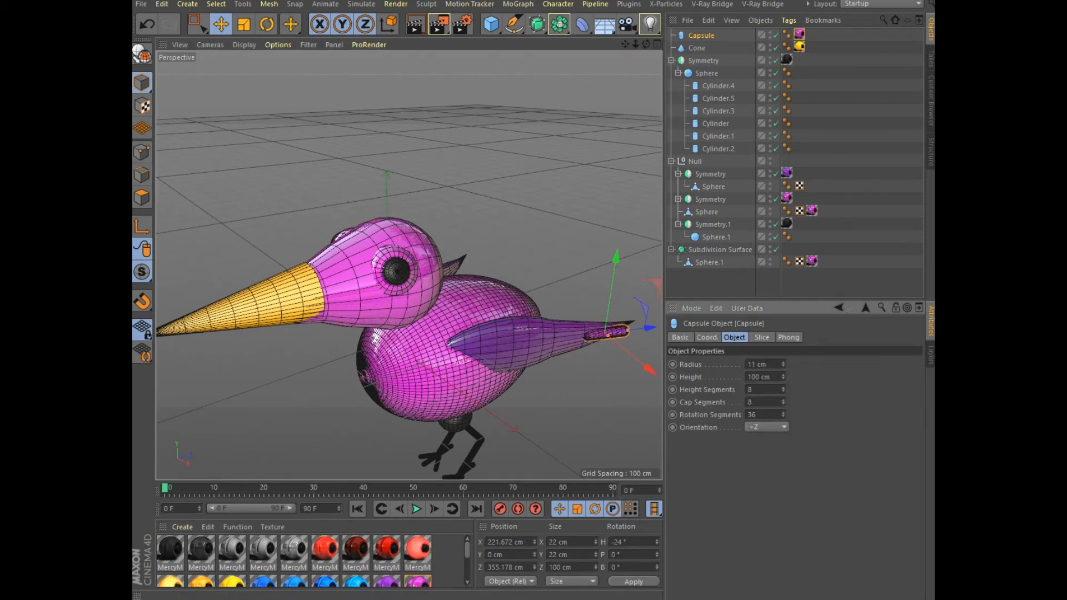
pyautogui.moveTo(784, 378); pyautogui.dragTo(784, 361)
pyautogui.moveTo(649, 328); pyautogui.dragTo(654, 327)
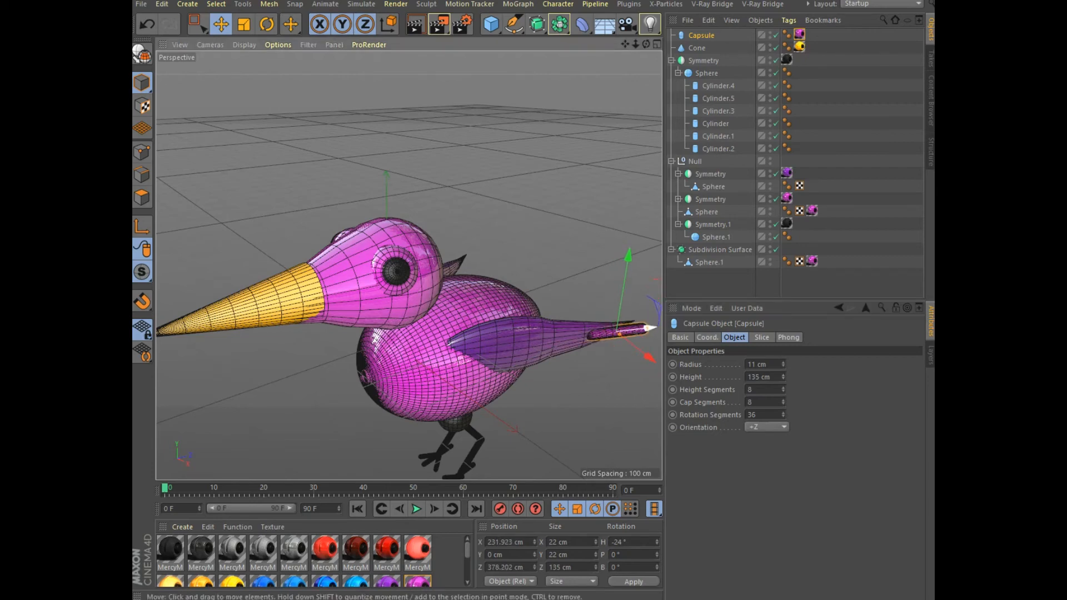
# Duplicate the capsule about 16 cm above the original and rotate the copy to a -29° heading and 11° pitch
pyautogui.keyDown('alt'); pyautogui.moveTo(408, 265); pyautogui.dragTo(364, 285); pyautogui.keyUp('alt')
pyautogui.keyDown('alt'); pyautogui.moveTo(409, 265); pyautogui.dragTo(211, 210, button='middle'); pyautogui.keyUp('alt')
pyautogui.keyDown('ctrl'); pyautogui.moveTo(477, 300); pyautogui.dragTo(477, 289); pyautogui.keyUp('ctrl')
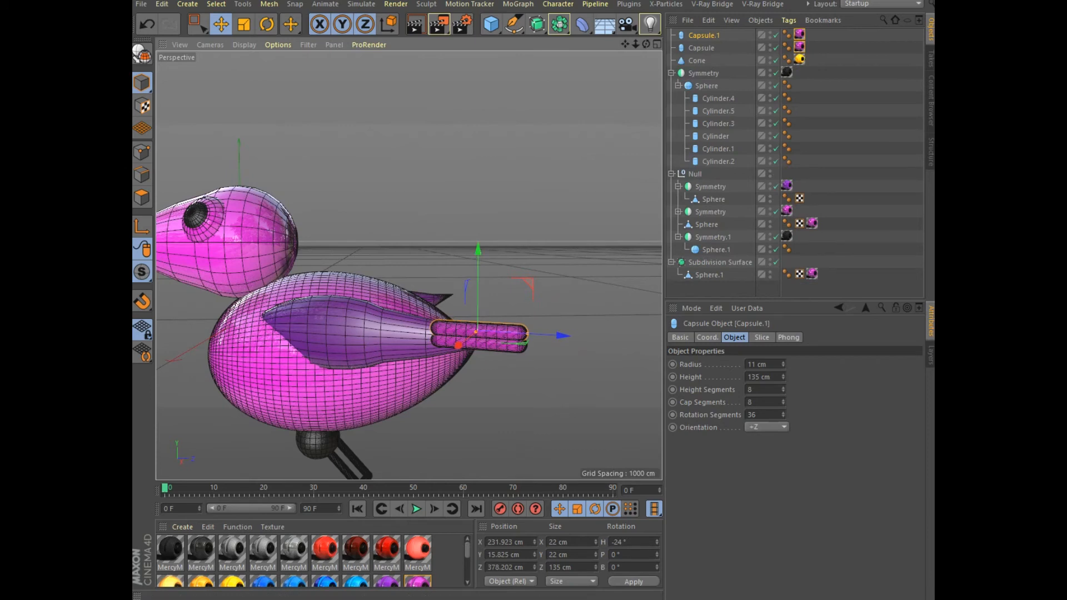
pyautogui.click(708, 337)
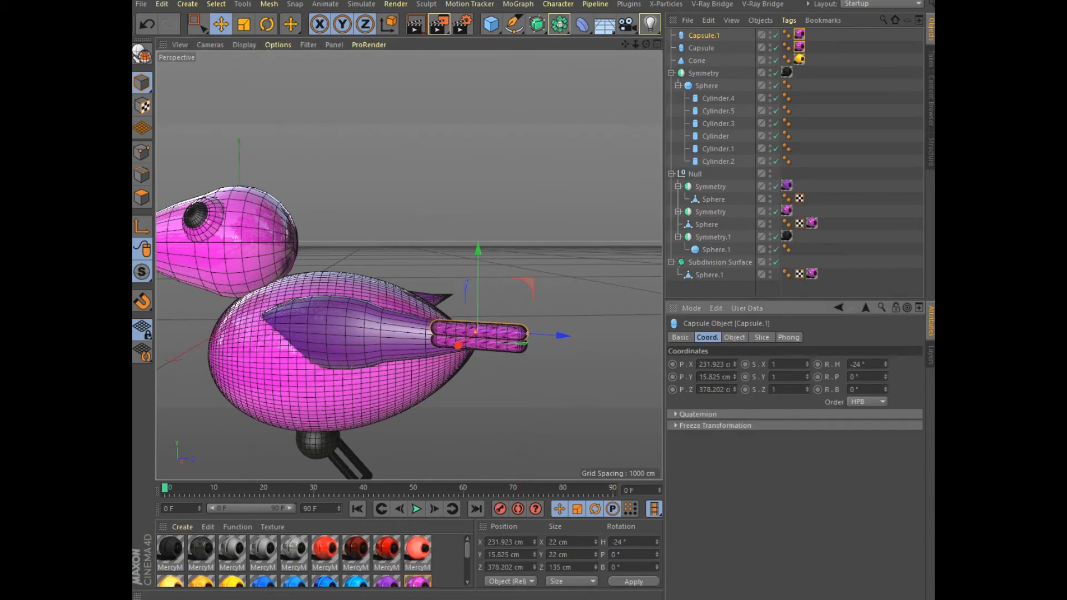
pyautogui.moveTo(885, 364)
pyautogui.mouseDown()
pyautogui.moveTo(885, 380)
pyautogui.moveTo(885, 371)
pyautogui.mouseUp()
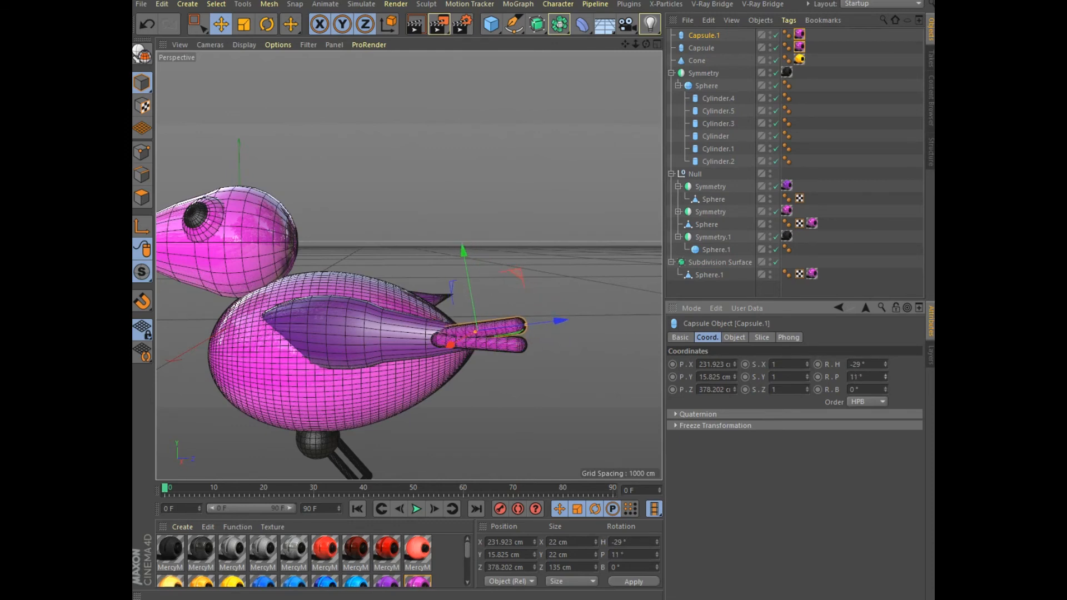
# Reduce the original wing-tip capsule's radius to 7 cm
pyautogui.click(701, 47)
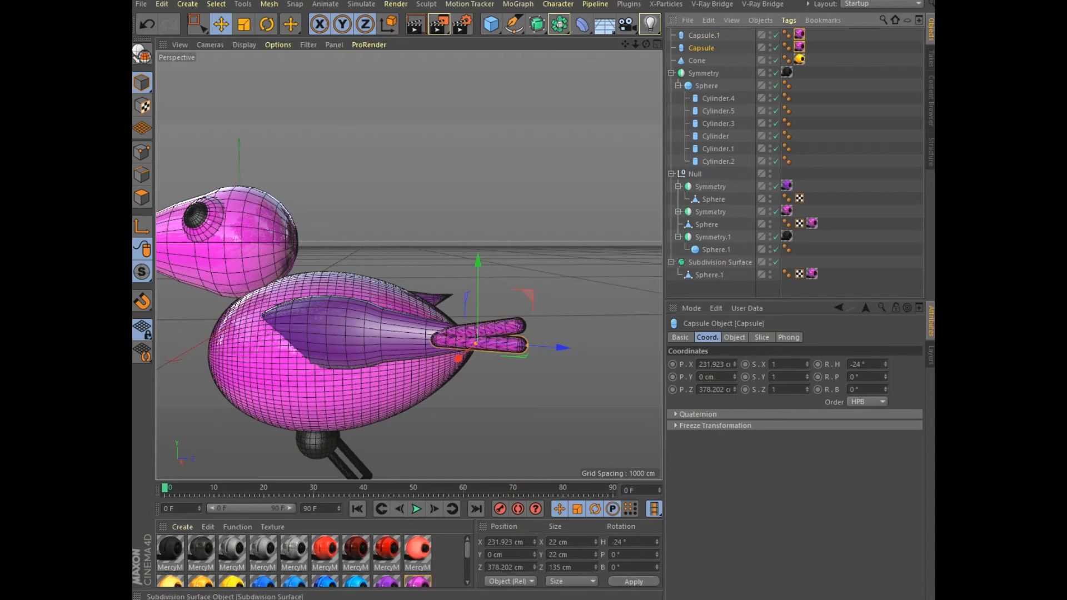
pyautogui.click(734, 338)
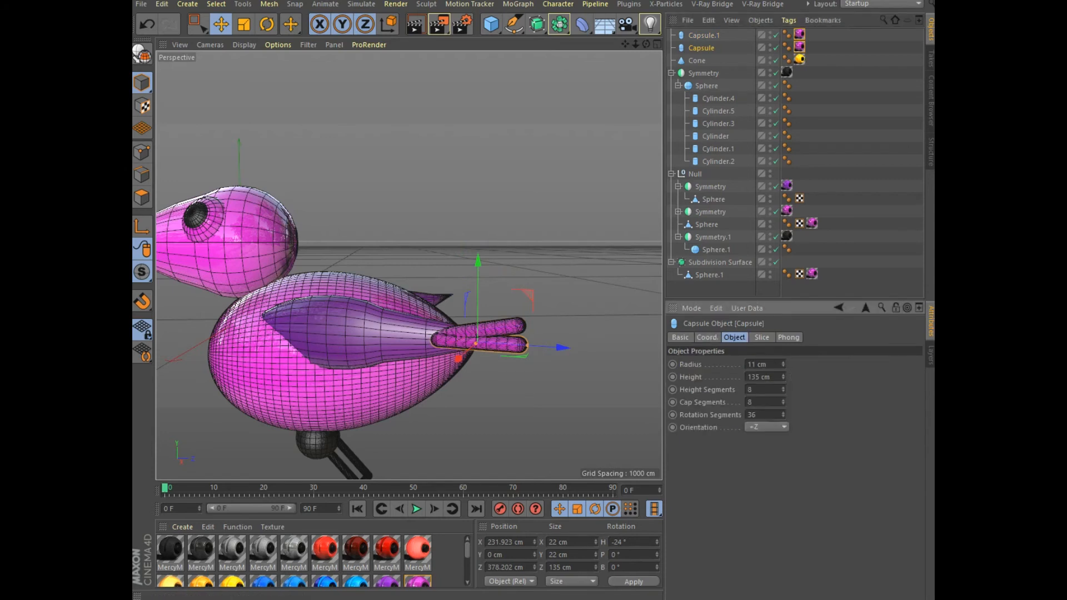
pyautogui.moveTo(783, 365); pyautogui.dragTo(783, 366)
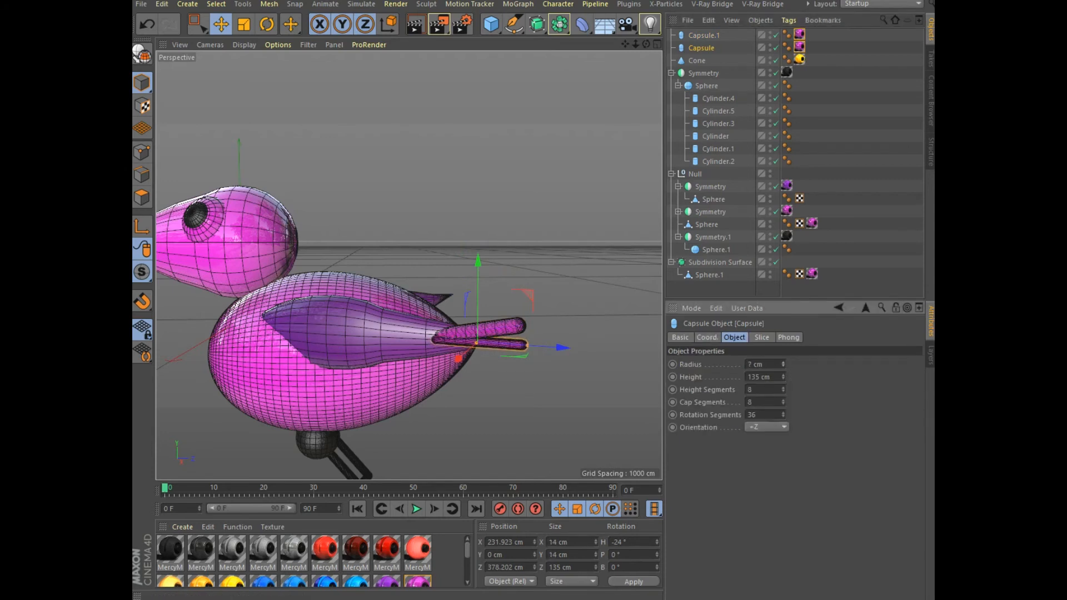
# Set the tilted copy's radius to 6 cm and slide it outward to about X 246, Y 22, Z 404 cm
pyautogui.click(703, 35)
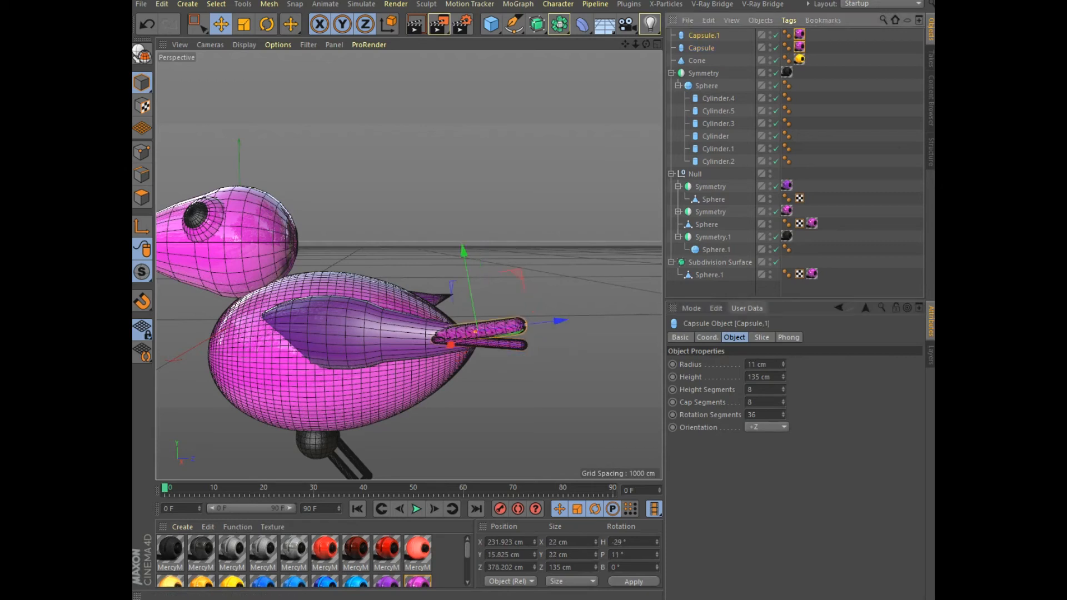
pyautogui.click(783, 366)
pyautogui.click(783, 366)
pyautogui.click(783, 366)
pyautogui.click(783, 366)
pyautogui.click(783, 366)
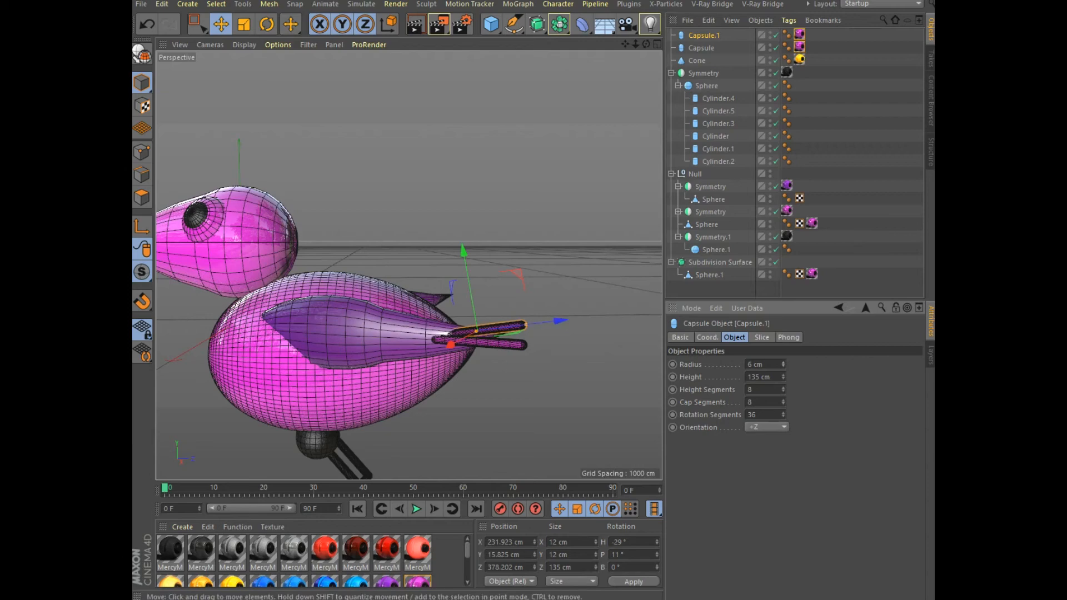
pyautogui.moveTo(646, 44)
pyautogui.mouseDown()
pyautogui.moveTo(600, 83)
pyautogui.moveTo(489, 89)
pyautogui.moveTo(523, 78)
pyautogui.moveTo(526, 42)
pyautogui.moveTo(656, 89)
pyautogui.moveTo(643, 44)
pyautogui.mouseUp()
pyautogui.moveTo(575, 314)
pyautogui.mouseDown()
pyautogui.moveTo(556, 313)
pyautogui.moveTo(593, 309)
pyautogui.mouseUp()
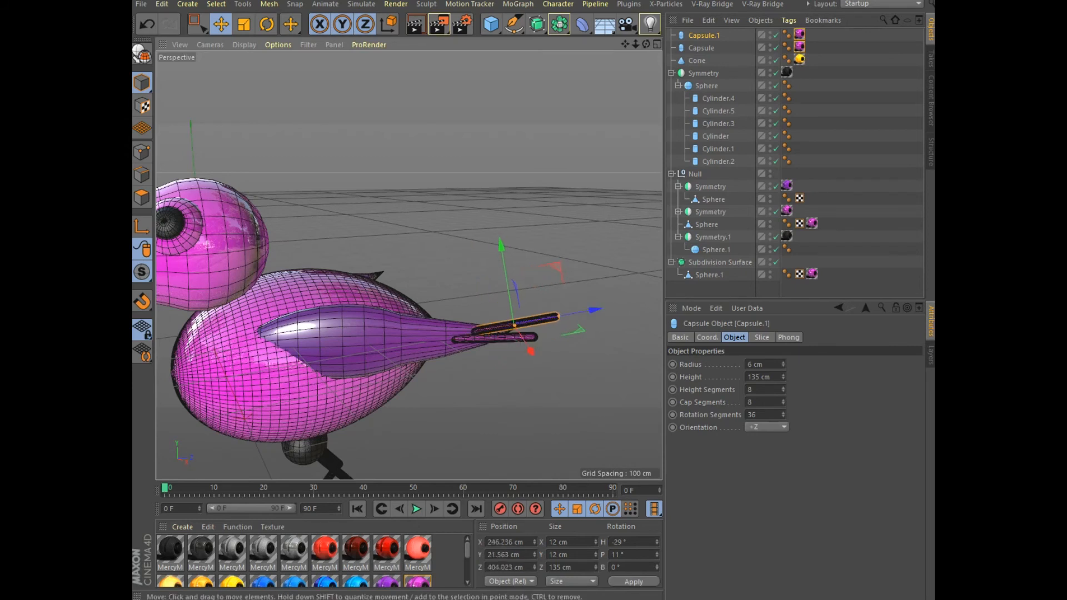
# Duplicate the tilted capsule sideways to about X 304, Z 372 cm and give the new copy a -29° heading and -11° pitch
pyautogui.keyDown('ctrl'); pyautogui.moveTo(530, 351); pyautogui.dragTo(540, 368); pyautogui.keyUp('ctrl')
pyautogui.click(707, 337)
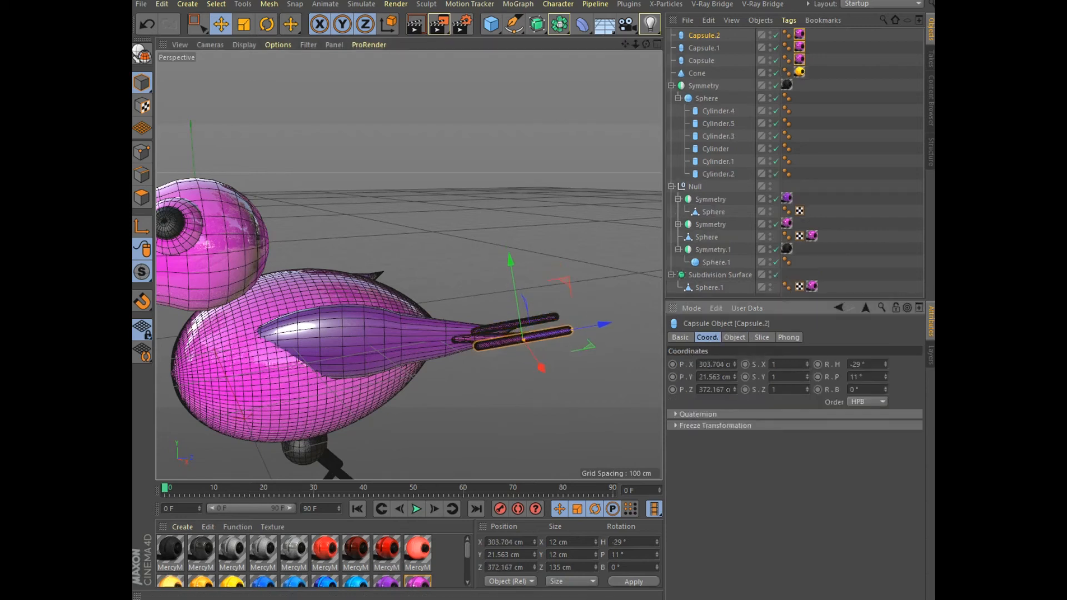
pyautogui.press('BackSpace')
pyautogui.press('Return')
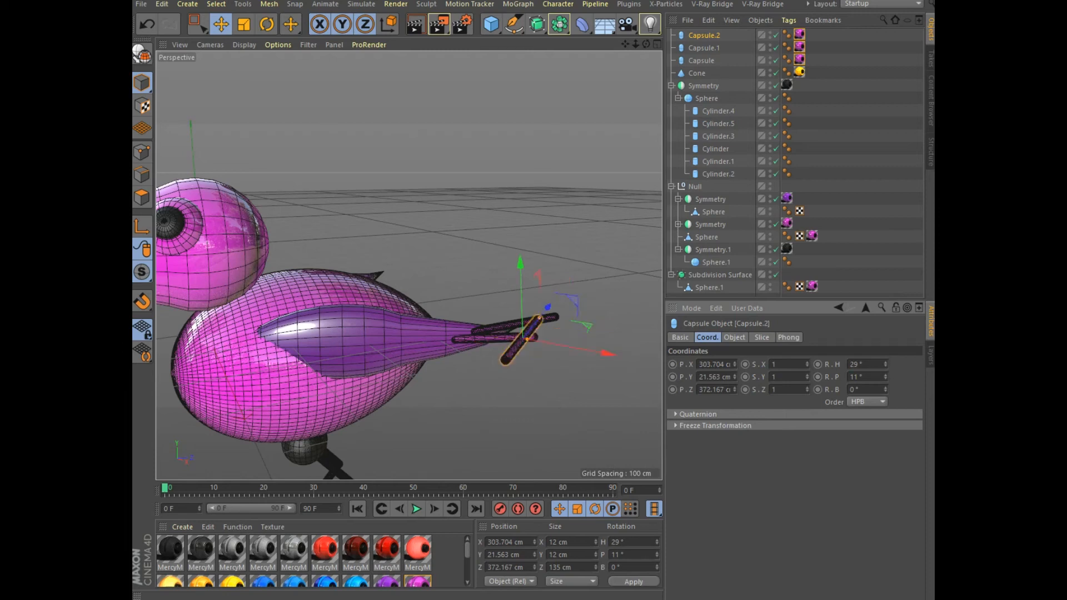
pyautogui.moveTo(885, 364); pyautogui.dragTo(885, 361)
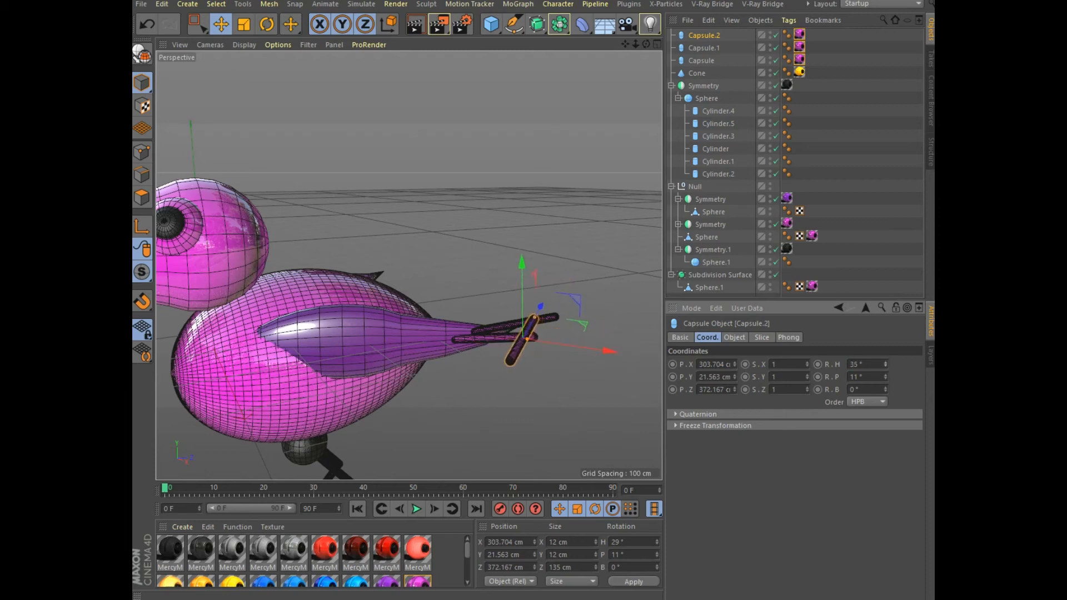
pyautogui.doubleClick(861, 364)
pyautogui.write('-29')
pyautogui.press('Tab')
pyautogui.write('-')
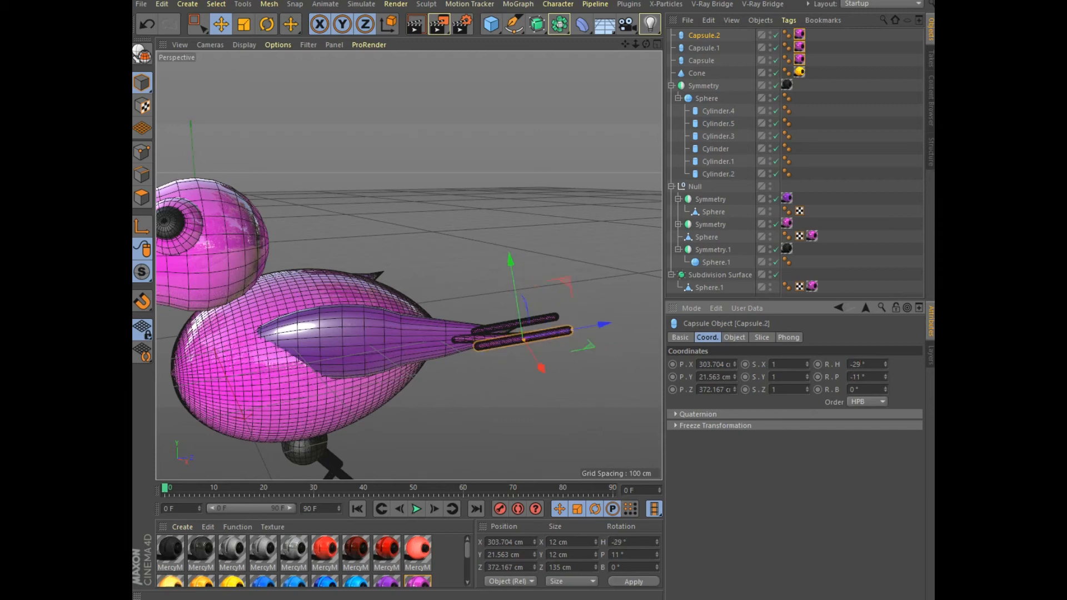
pyautogui.press('Tab')
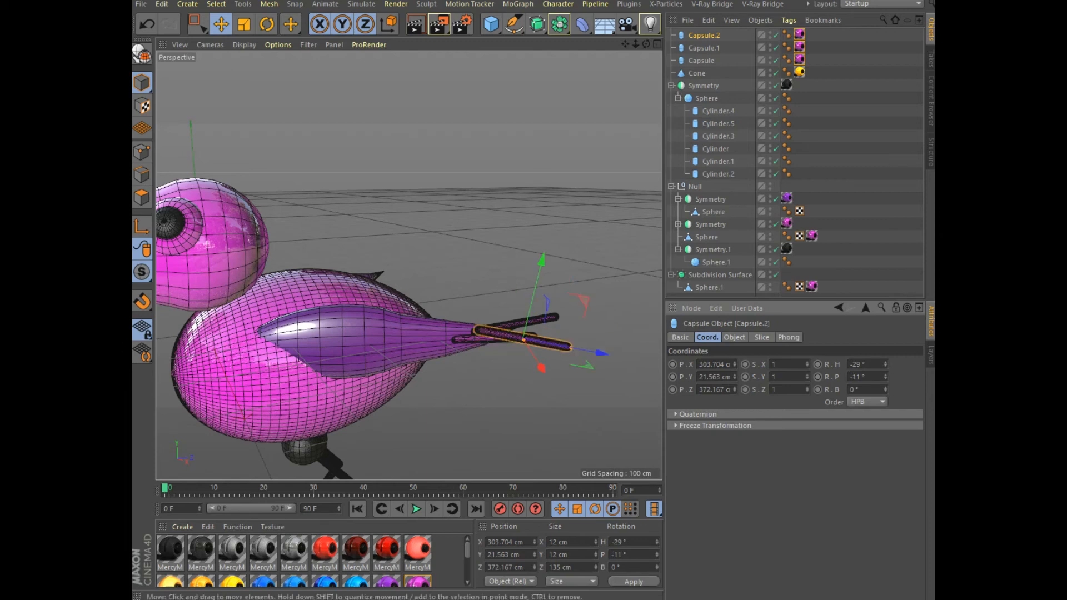
# Move the downward-tilted capsule below the original at the wing tip, to about X 219, Y -4, Z 369 cm
pyautogui.moveTo(602, 353); pyautogui.dragTo(575, 348)
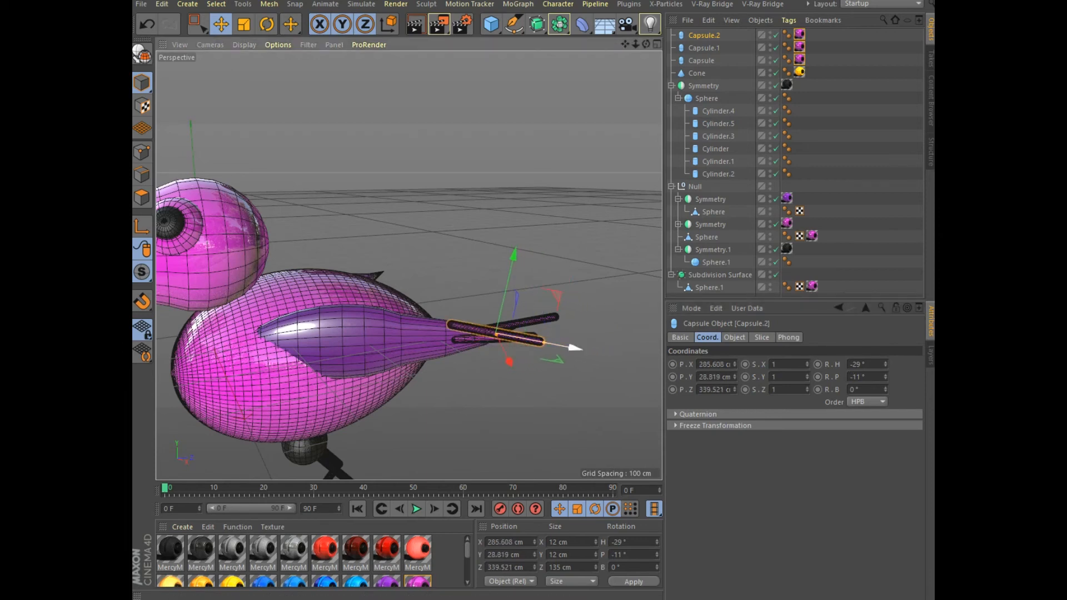
pyautogui.moveTo(514, 254); pyautogui.dragTo(502, 389)
pyautogui.moveTo(489, 352); pyautogui.dragTo(483, 341)
# Move the upward-tilted capsule closer to the wing tip, to about X 242, Y 11, Z 409 cm, and render the view
pyautogui.click(531, 351)
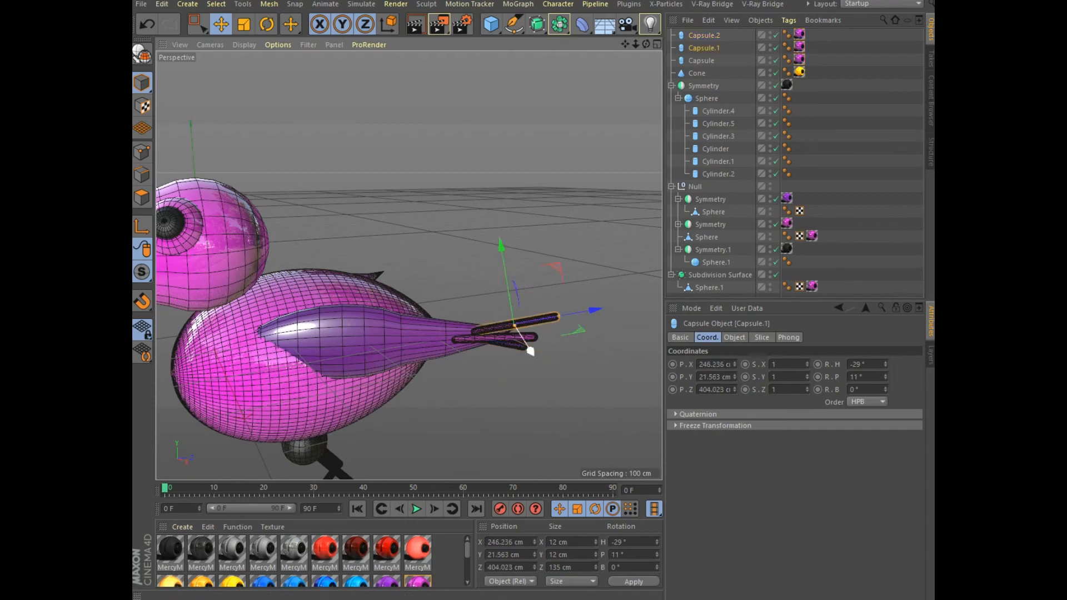
pyautogui.moveTo(530, 352); pyautogui.dragTo(530, 358)
pyautogui.moveTo(502, 253); pyautogui.dragTo(501, 251)
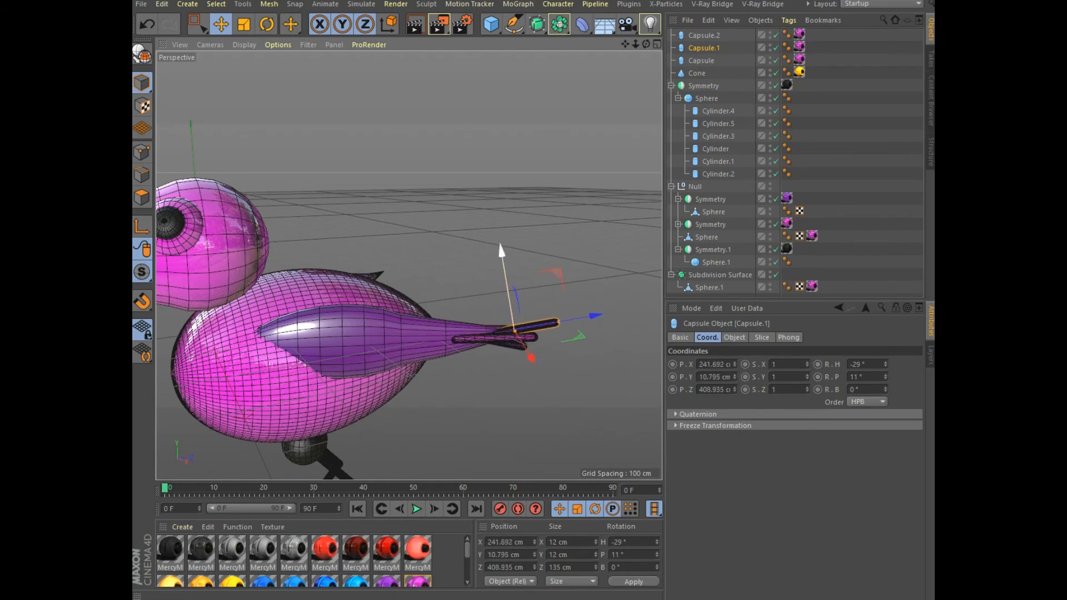
pyautogui.click(547, 245)
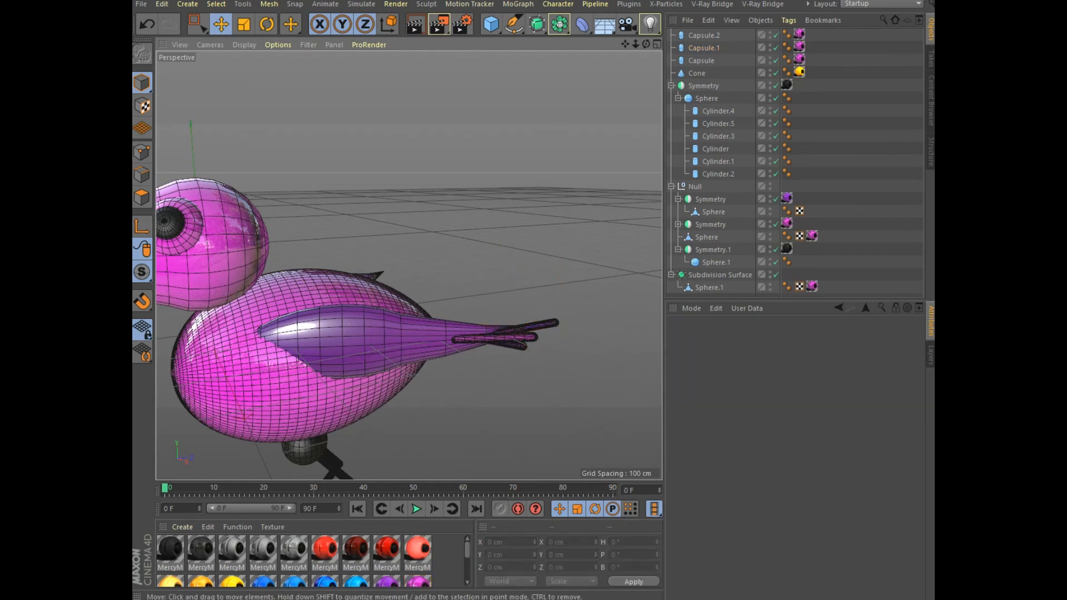
pyautogui.hotkey('ctrl', 'r')
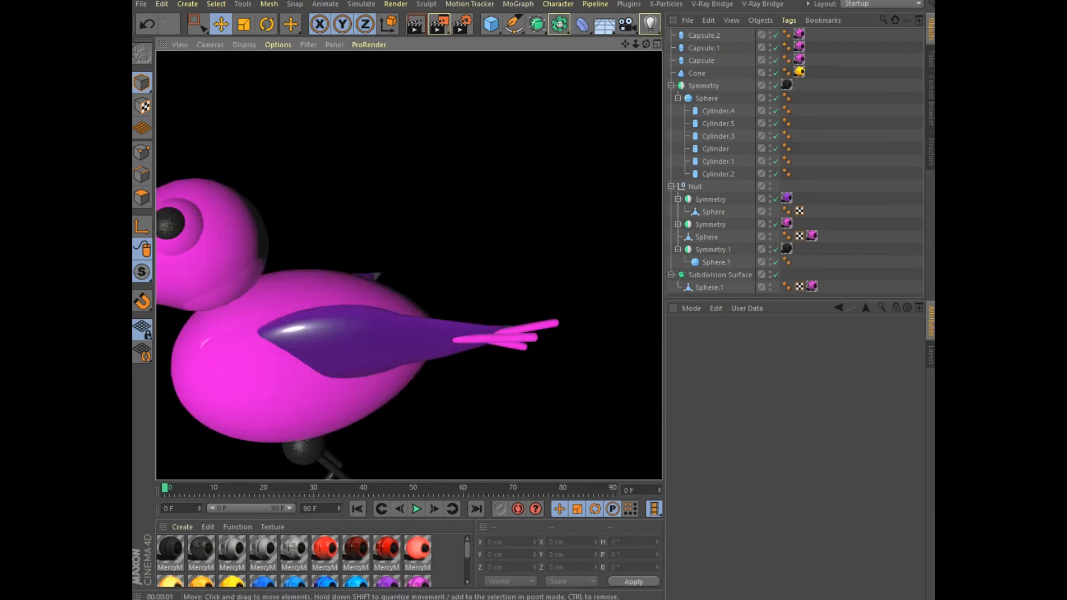
pyautogui.press('a')
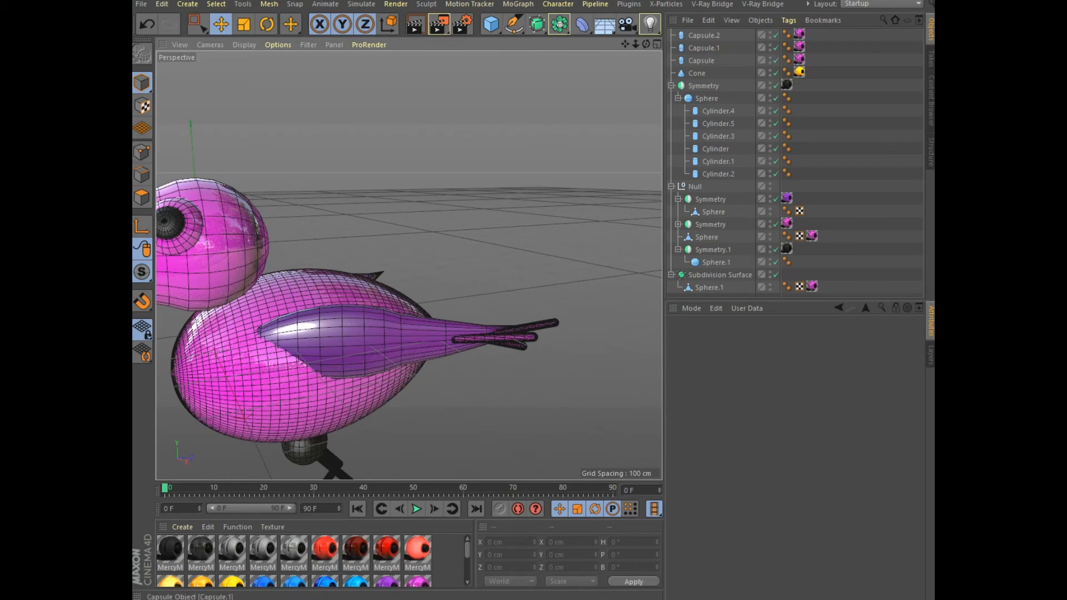
# Set the height of all three feather capsules at the wing tip to 75 cm
pyautogui.click(704, 35)
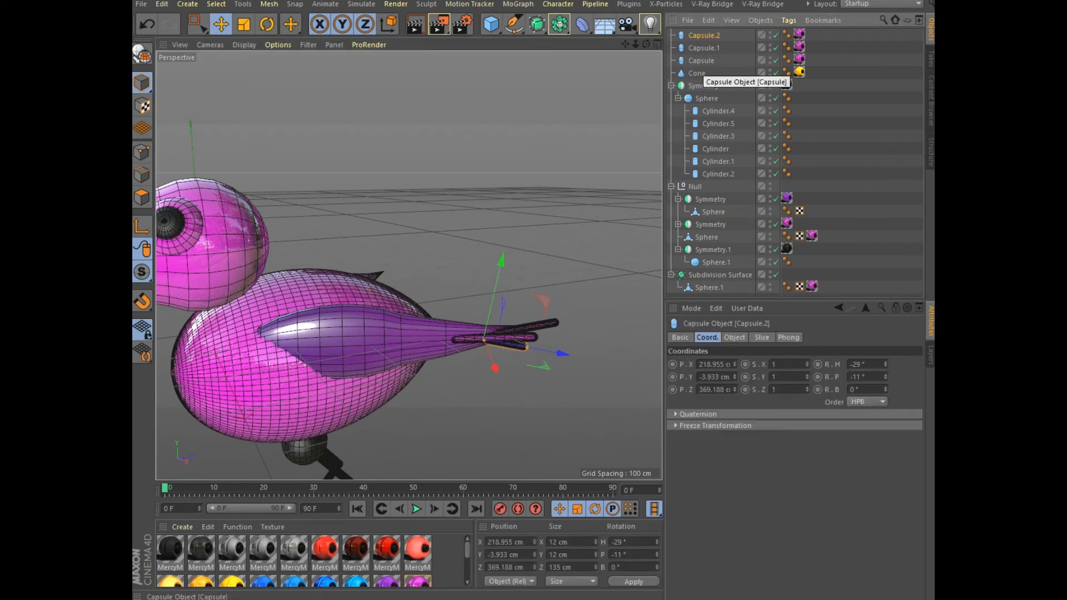
pyautogui.keyDown('shift'); pyautogui.click(701, 61); pyautogui.keyUp('shift')
pyautogui.click(734, 337)
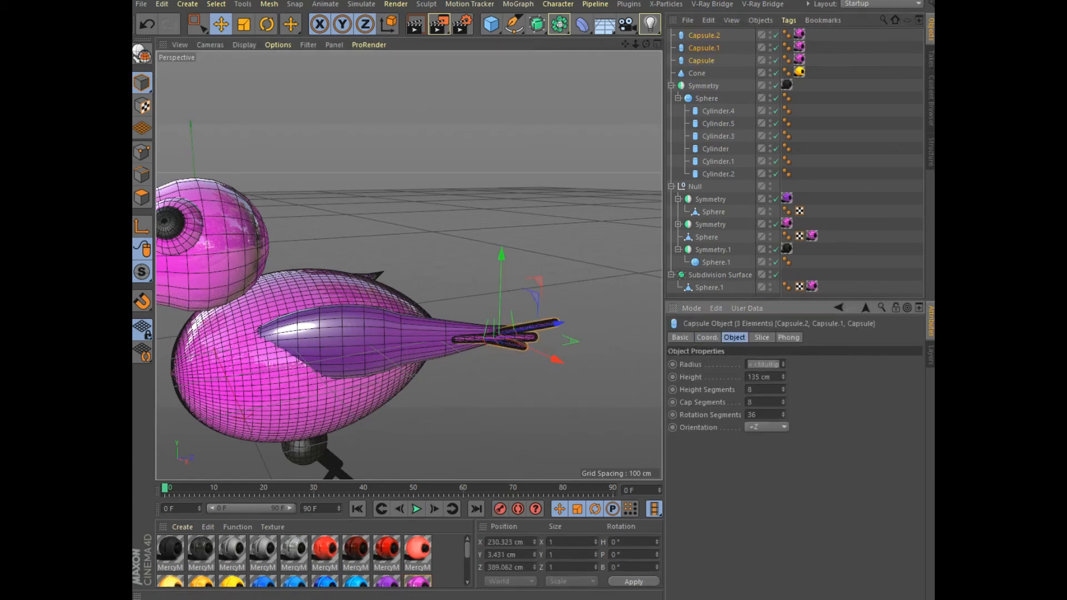
pyautogui.doubleClick(769, 377)
pyautogui.write('7')
pyautogui.press('Return')
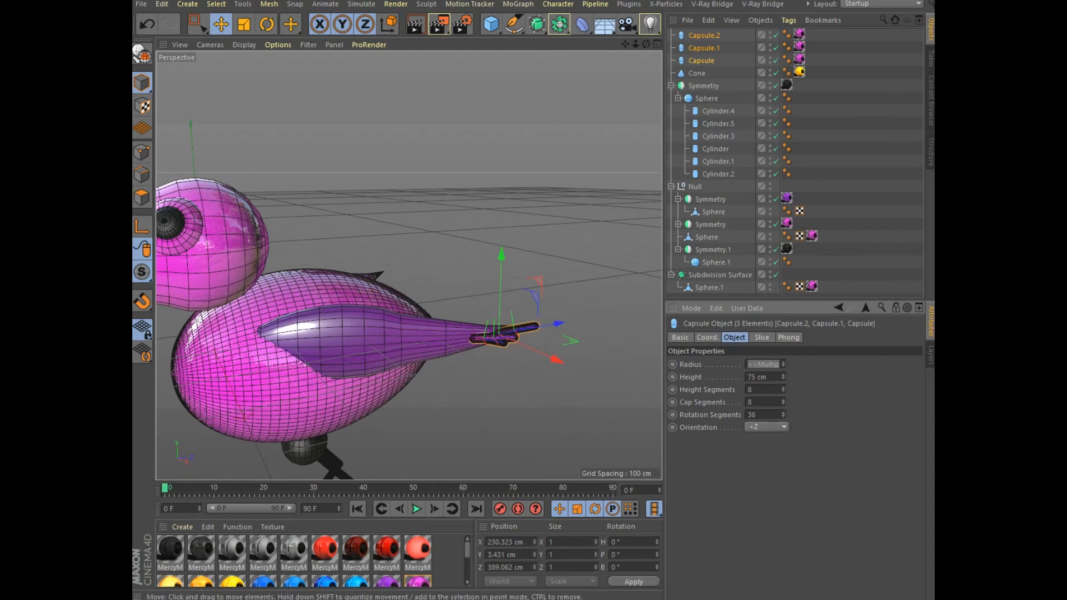
# Merge the three wing-tip capsules into a single polygon object with Connect Objects + Delete
pyautogui.click(589, 389)
pyautogui.click(494, 339)
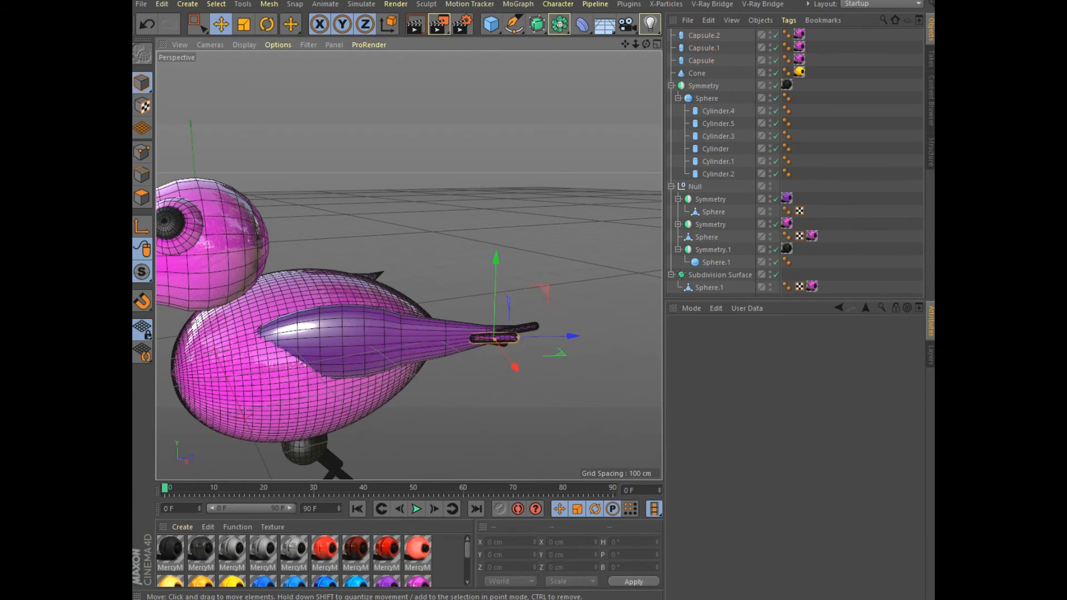
pyautogui.click(529, 326)
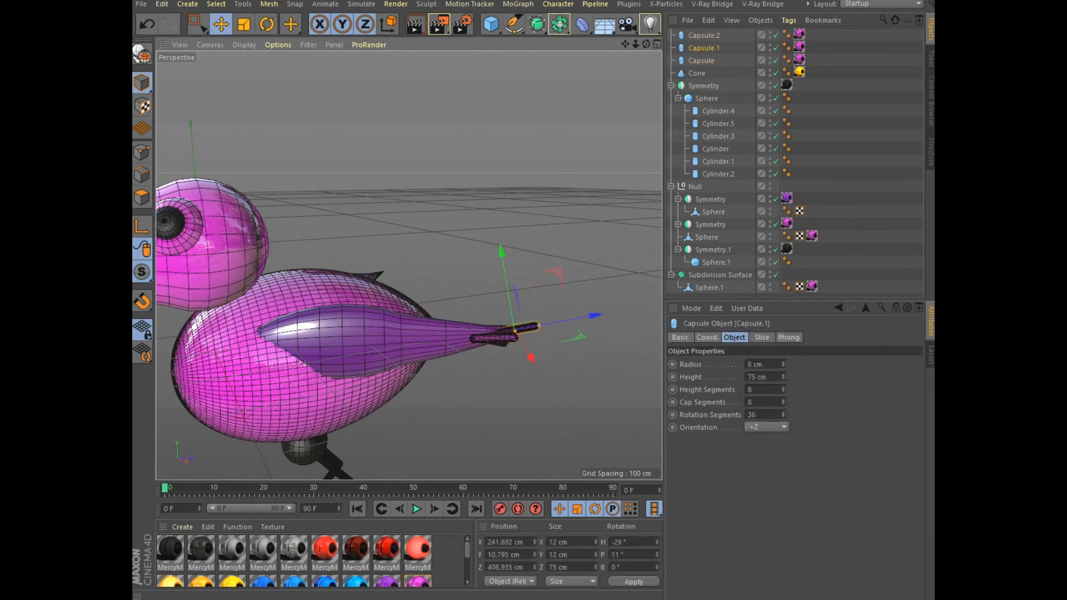
pyautogui.click(504, 344)
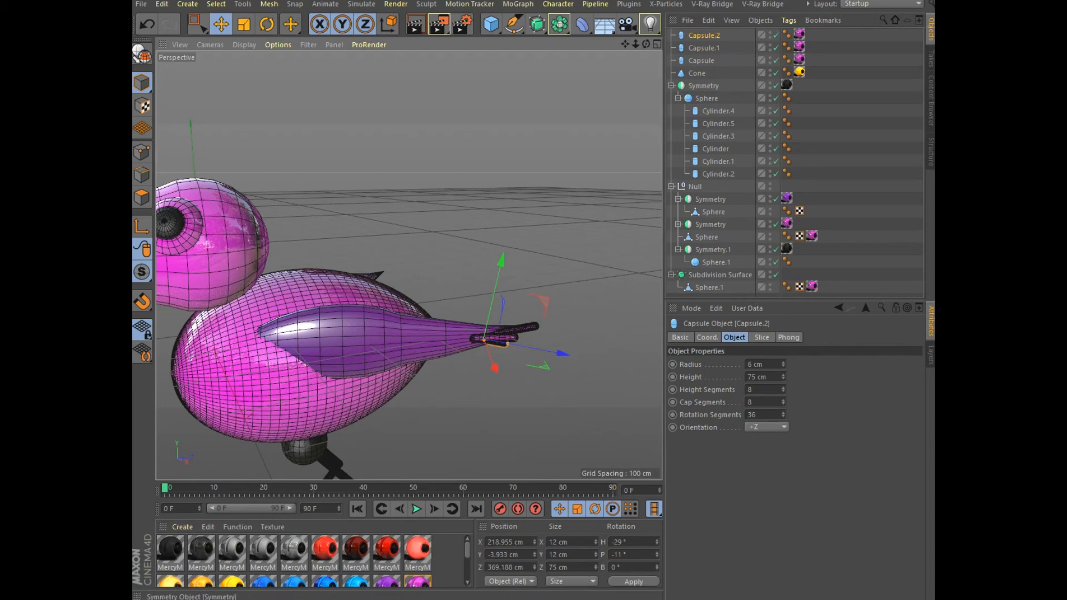
pyautogui.click(701, 60)
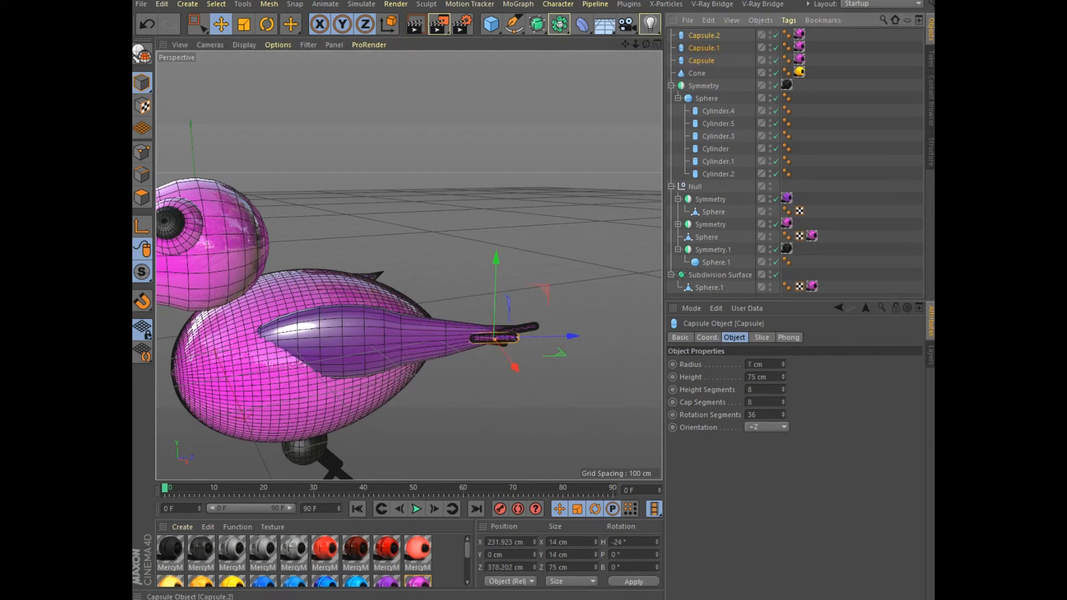
pyautogui.rightClick(703, 60)
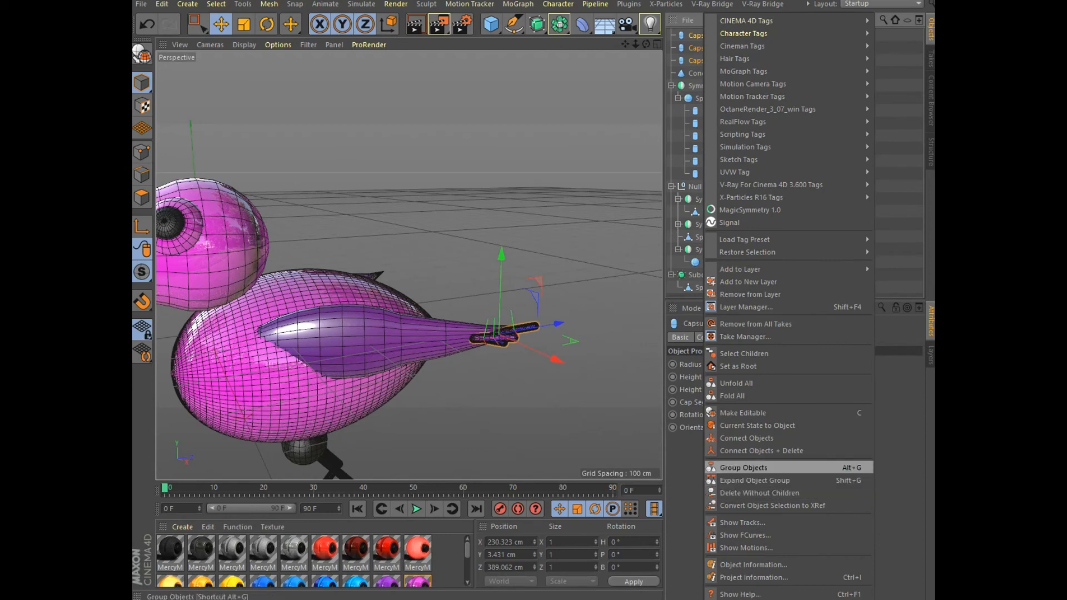
pyautogui.click(755, 450)
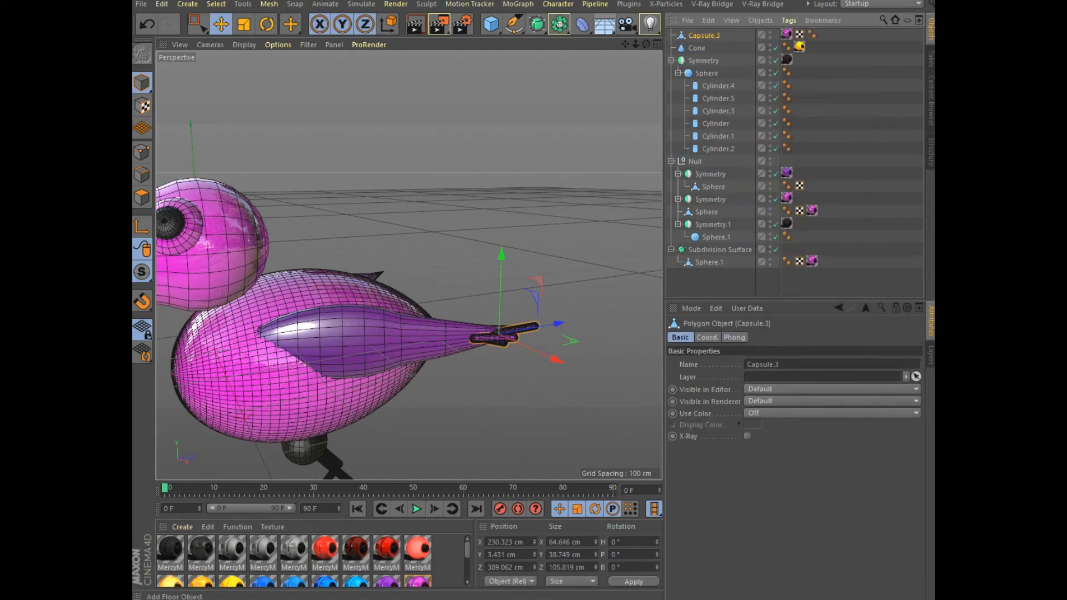
# Mirror the merged feathers onto the other wing with a Symmetry object and render the view
pyautogui.moveTo(559, 24); pyautogui.dragTo(708, 87)
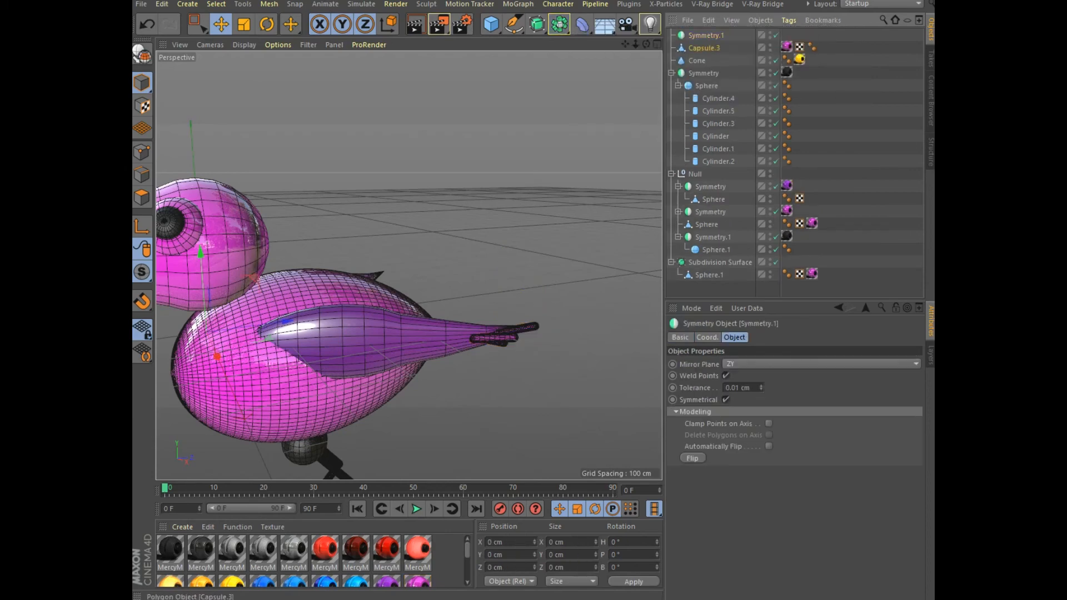
pyautogui.moveTo(704, 48); pyautogui.dragTo(572, 52)
pyautogui.keyDown('alt'); pyautogui.moveTo(409, 265); pyautogui.dragTo(469, 223); pyautogui.keyUp('alt')
pyautogui.hotkey('ctrl', 'r')
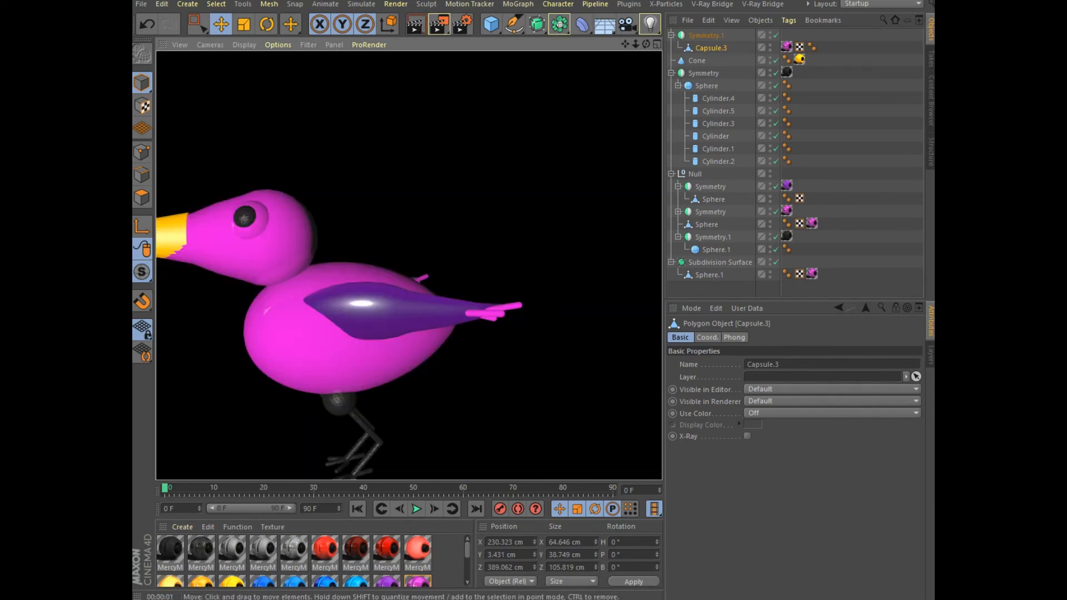
pyautogui.keyDown('alt'); pyautogui.moveTo(409, 265); pyautogui.dragTo(473, 303, button='middle'); pyautogui.keyUp('alt')
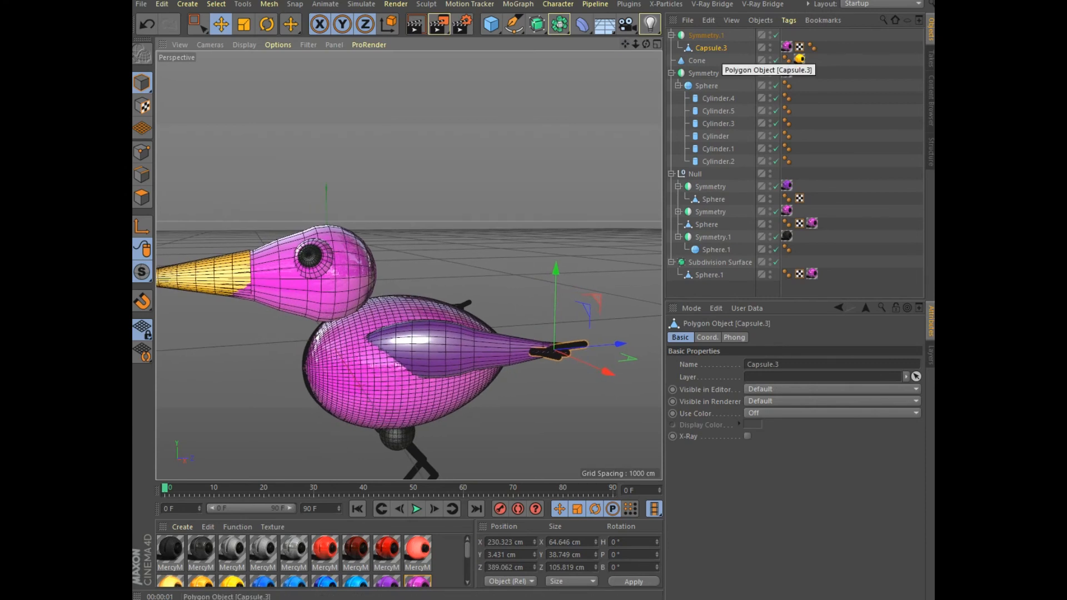
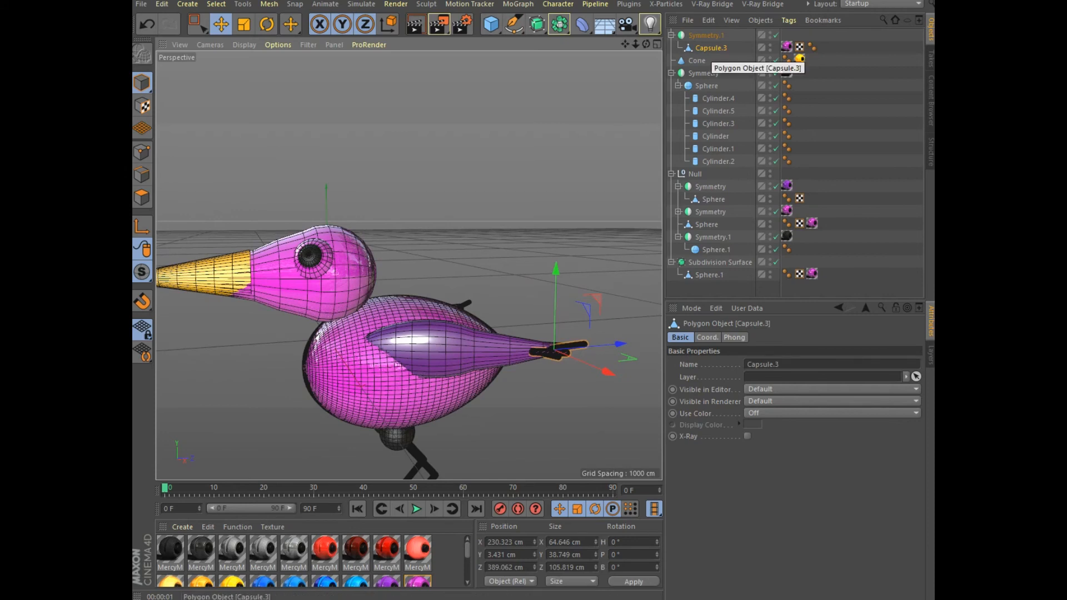
# Duplicate the merged feathers outside the symmetry and move the copy above the head, to about Y 271, Z 57 cm
pyautogui.click(671, 262)
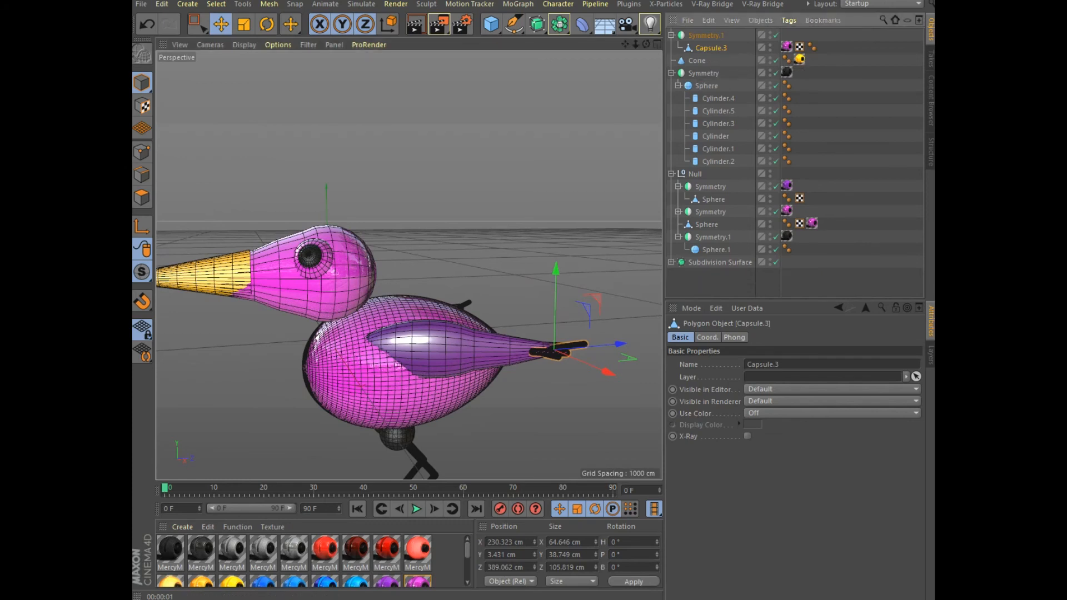
pyautogui.click(672, 174)
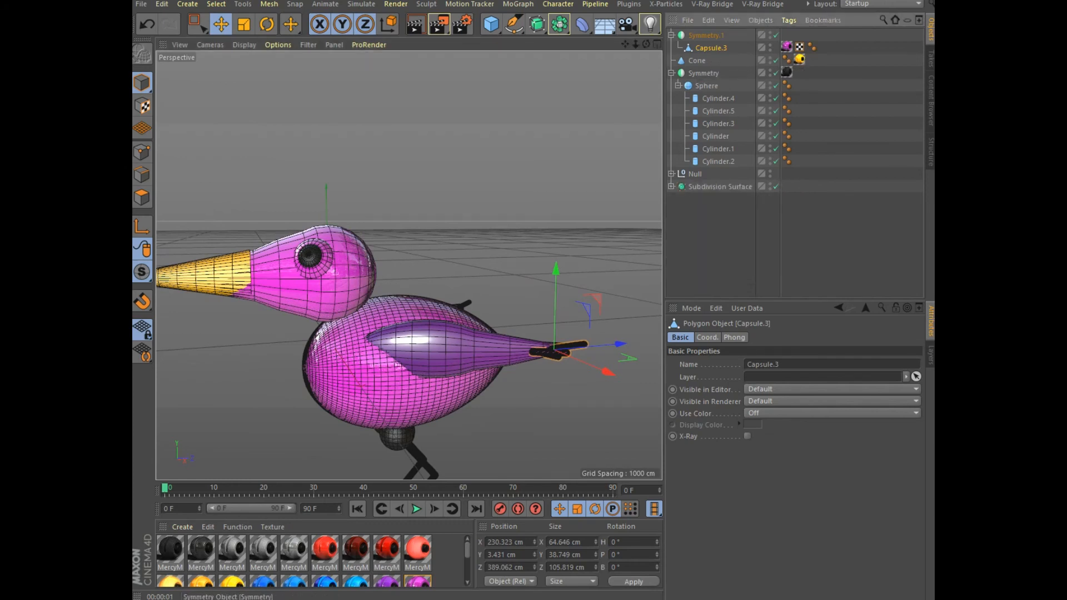
pyautogui.click(672, 74)
pyautogui.keyDown('ctrl'); pyautogui.moveTo(710, 48); pyautogui.dragTo(707, 123); pyautogui.keyUp('ctrl')
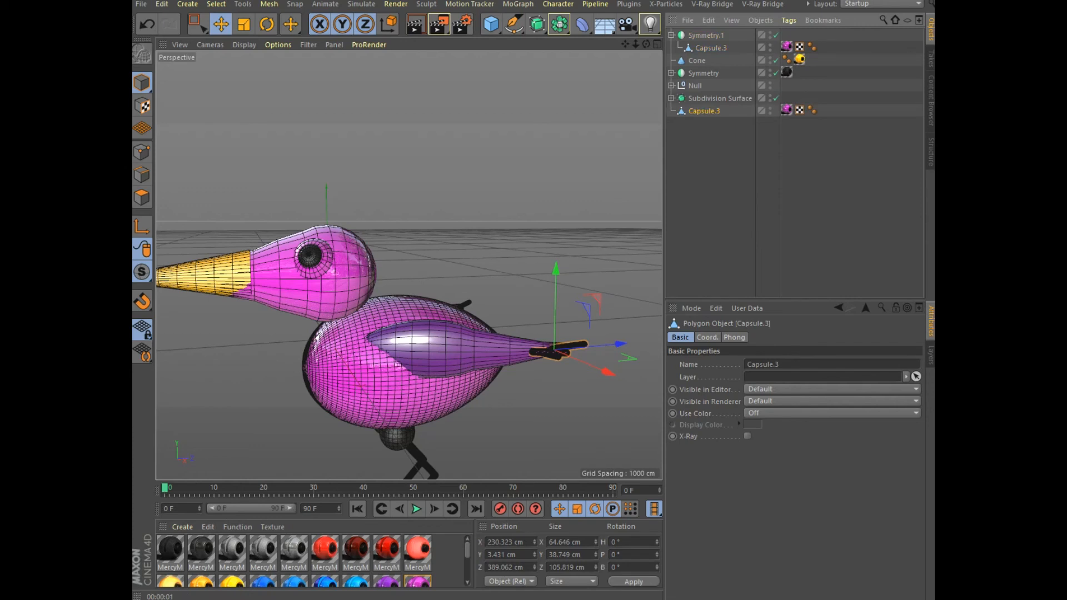
pyautogui.moveTo(619, 343); pyautogui.dragTo(448, 358)
pyautogui.moveTo(382, 311); pyautogui.dragTo(382, 154)
# Try the feather copy on the head with a 95° pitch at about X -20, Y 268, Z -7 cm, and delete it
pyautogui.click(707, 338)
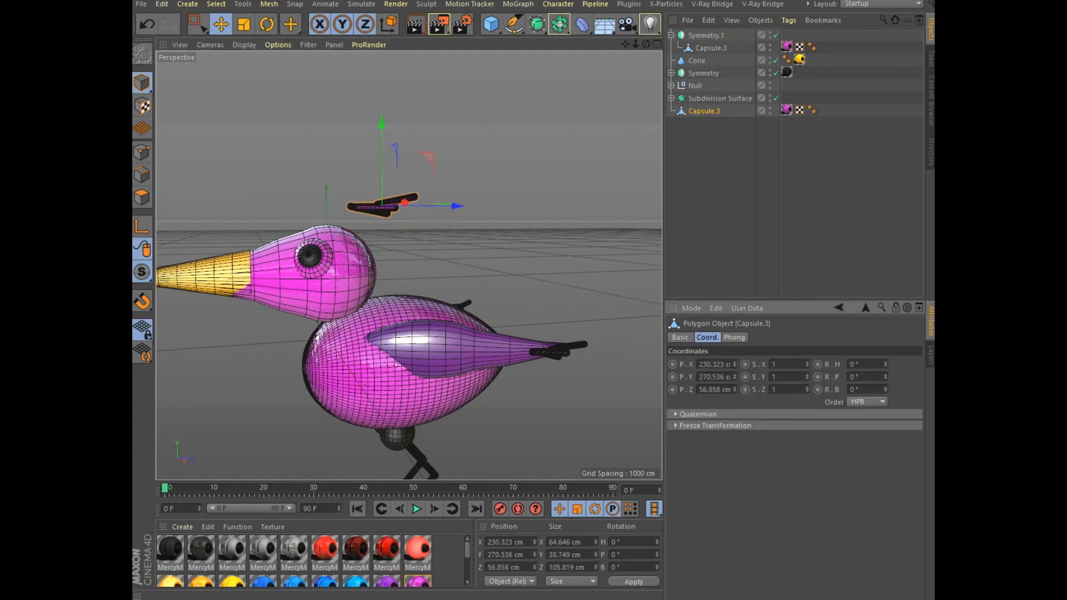
pyautogui.moveTo(885, 377); pyautogui.dragTo(885, 322)
pyautogui.moveTo(300, 212); pyautogui.dragTo(260, 215)
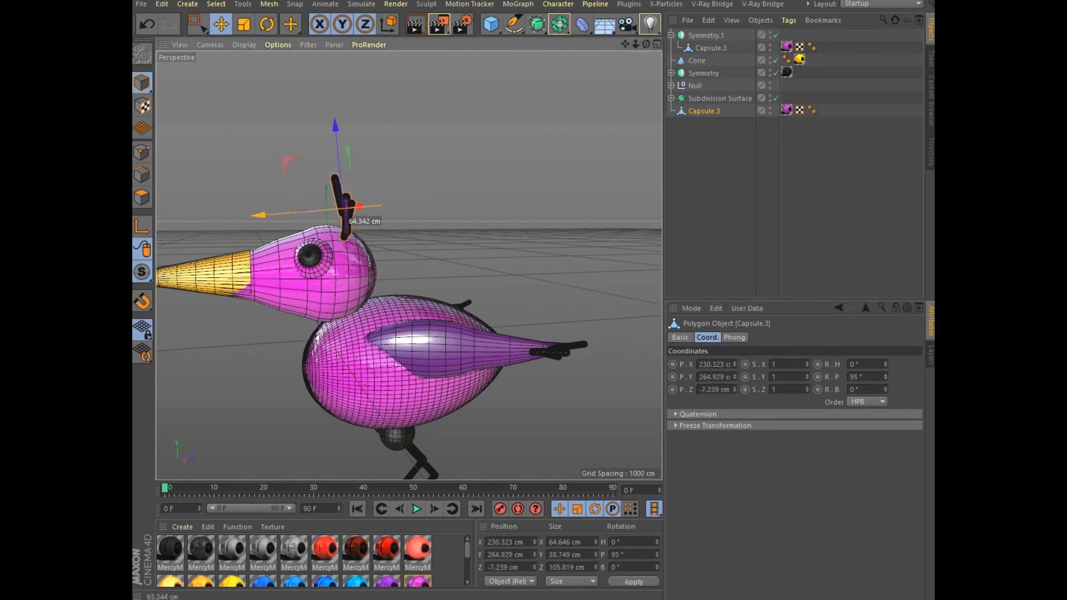
pyautogui.moveTo(337, 150); pyautogui.dragTo(341, 196)
pyautogui.moveTo(646, 44); pyautogui.dragTo(770, 67)
pyautogui.moveTo(556, 271); pyautogui.dragTo(359, 217)
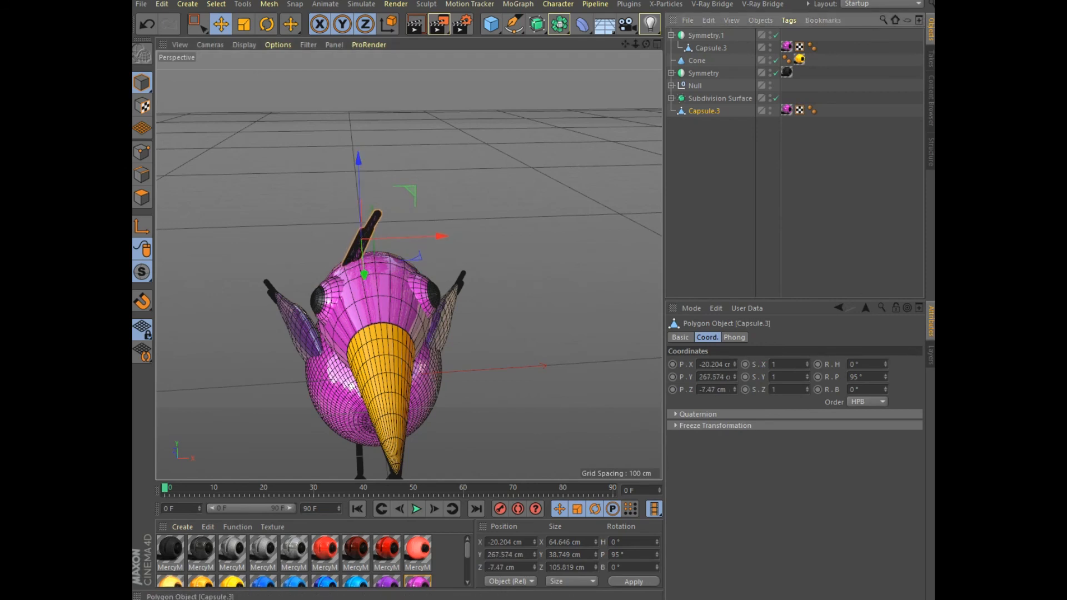
pyautogui.press('Delete')
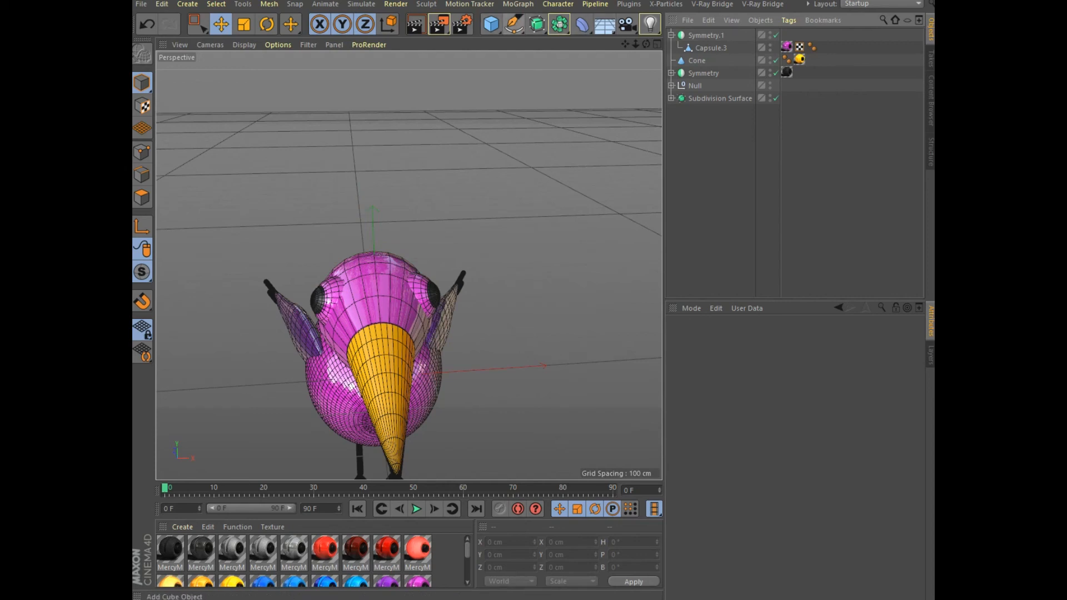
# Add a capsule, raise it to the head at about Y 218 cm and set its radius to 4 cm
pyautogui.click(491, 24)
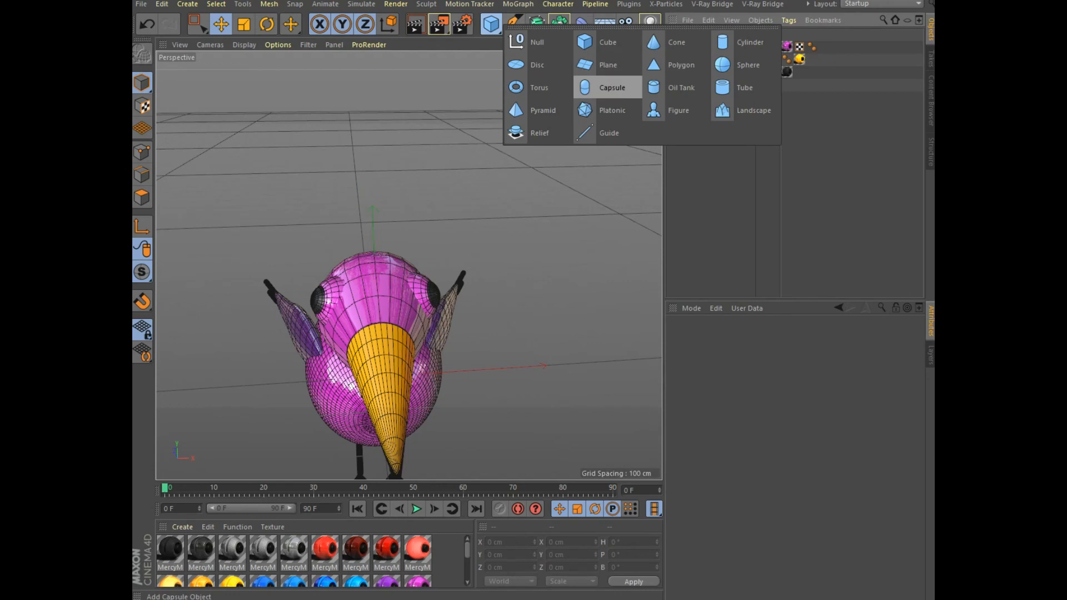
pyautogui.click(608, 87)
pyautogui.moveTo(375, 306); pyautogui.dragTo(373, 210)
pyautogui.moveTo(783, 451); pyautogui.dragTo(782, 477)
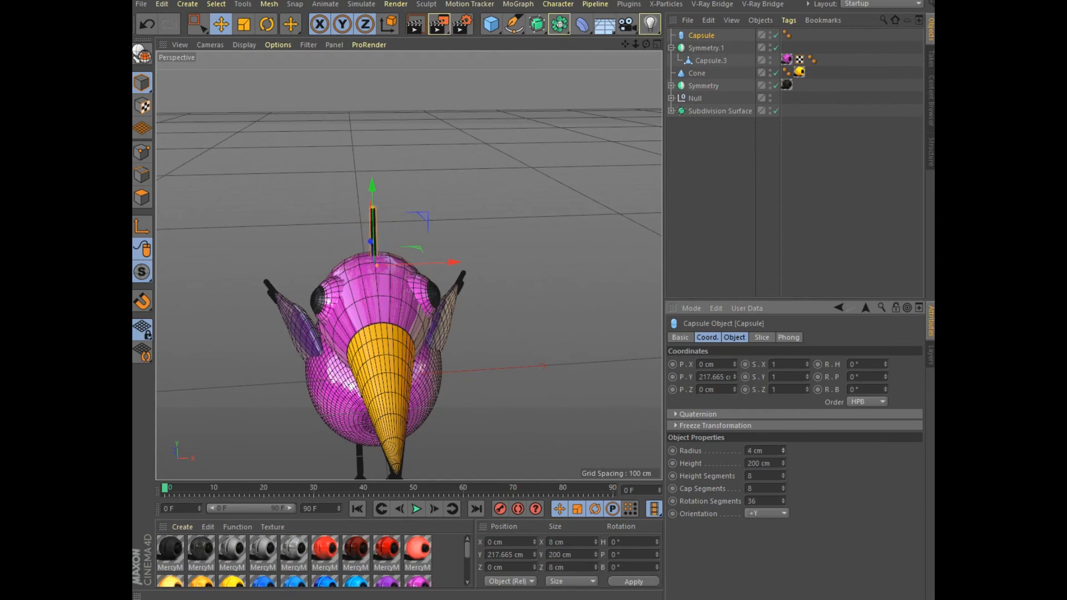
# Set the head capsule's height to 100 cm, raise it to about Y 268 cm and apply the purple MercyMP material
pyautogui.doubleClick(754, 463)
pyautogui.write('100')
pyautogui.press('Return')
pyautogui.moveTo(372, 186); pyautogui.dragTo(372, 155)
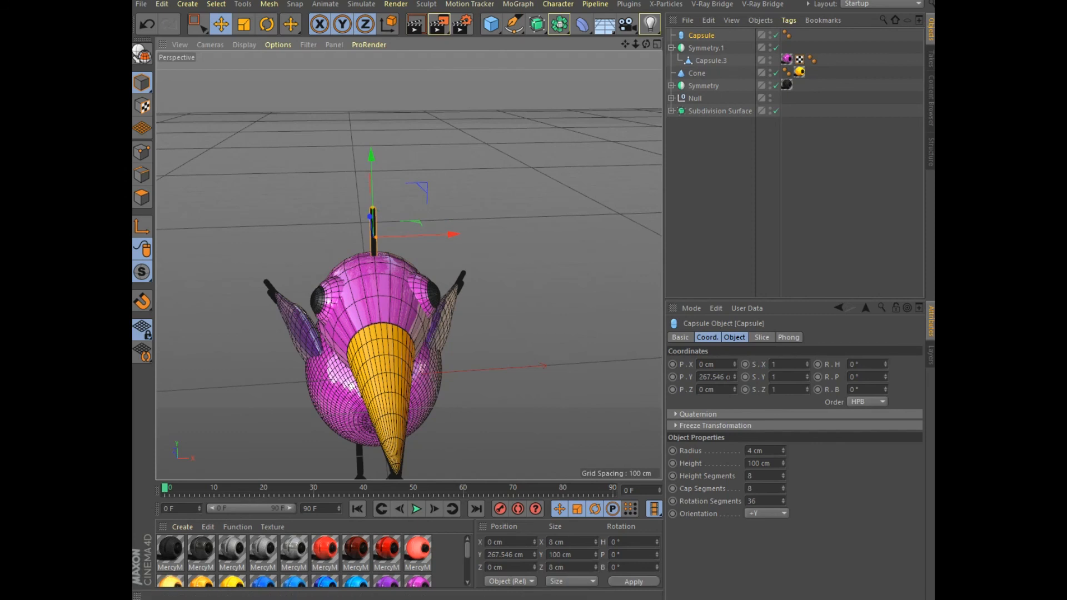
pyautogui.moveTo(387, 581); pyautogui.dragTo(701, 35)
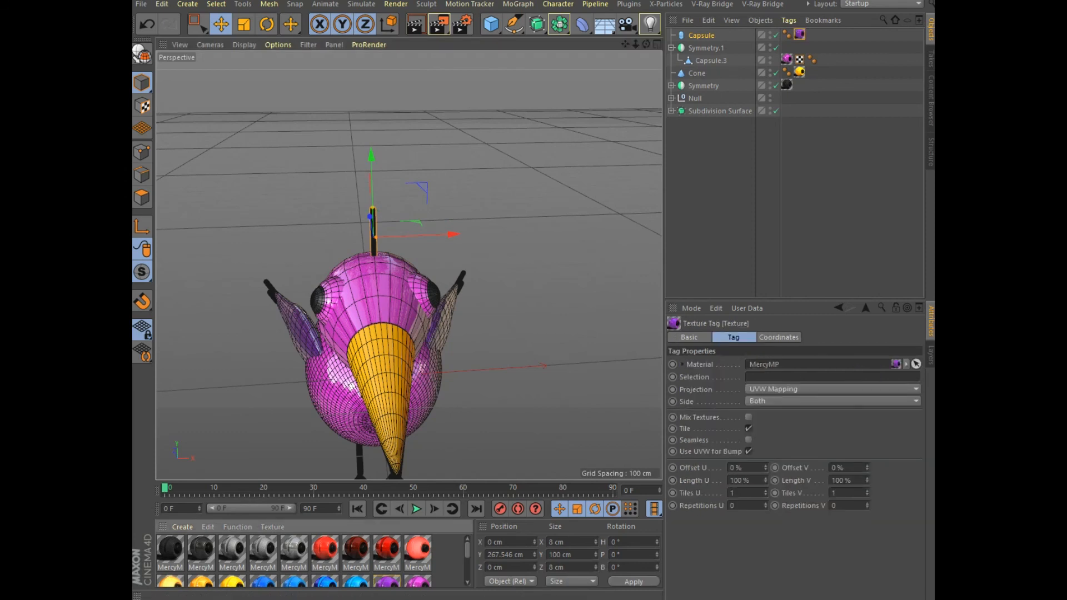
# Duplicate the head capsule sideways to about X 13 cm and rotate the copy to heading -5°, pitch -6° and bank 36°
pyautogui.keyDown('ctrl'); pyautogui.moveTo(452, 235); pyautogui.dragTo(463, 234); pyautogui.keyUp('ctrl')
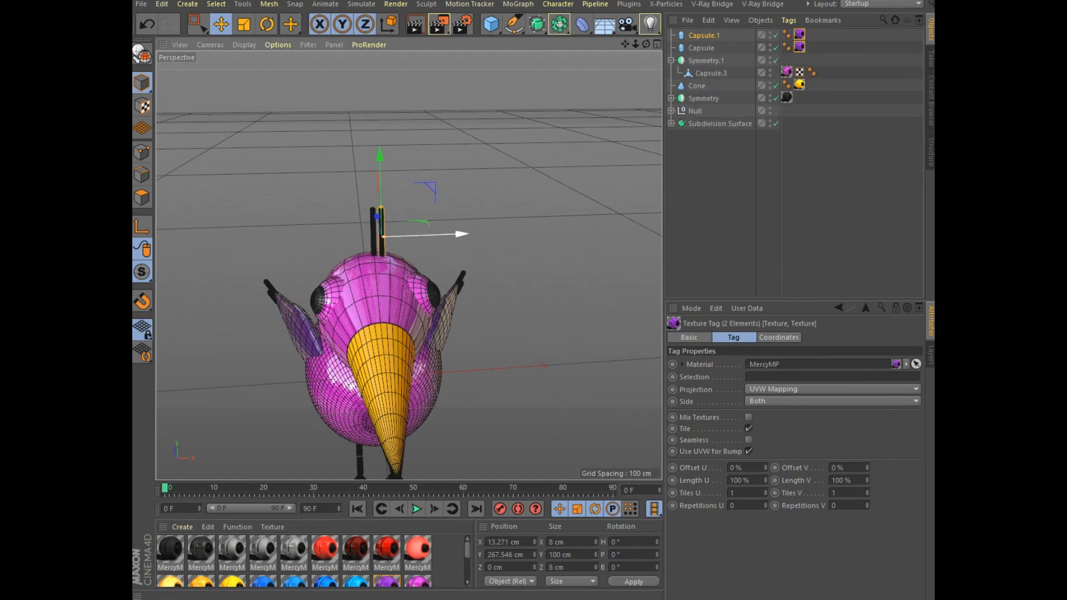
pyautogui.click(703, 35)
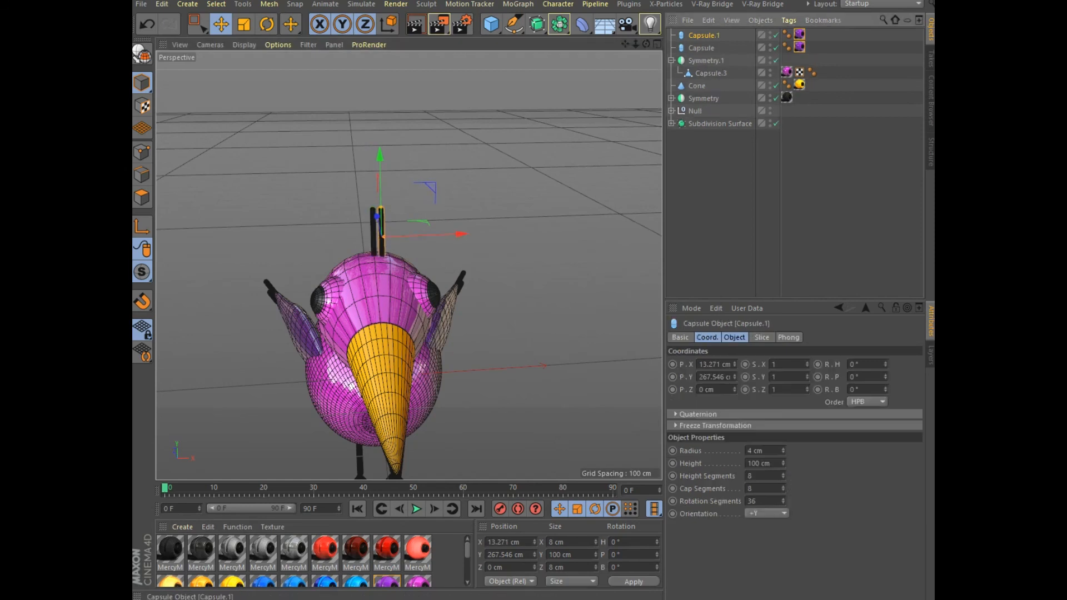
pyautogui.moveTo(885, 376)
pyautogui.mouseDown()
pyautogui.moveTo(885, 354)
pyautogui.moveTo(885, 370)
pyautogui.mouseUp()
pyautogui.moveTo(645, 45); pyautogui.dragTo(545, 65)
pyautogui.moveTo(885, 364)
pyautogui.mouseDown()
pyautogui.moveTo(885, 347)
pyautogui.moveTo(885, 394)
pyautogui.moveTo(886, 370)
pyautogui.mouseUp()
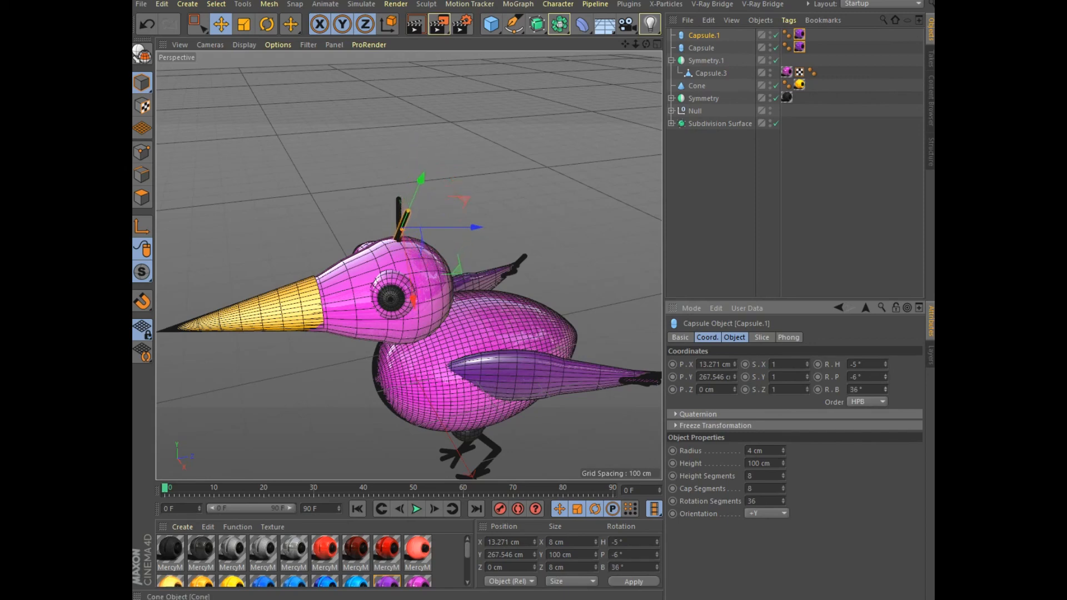
pyautogui.moveTo(646, 44); pyautogui.dragTo(739, 58)
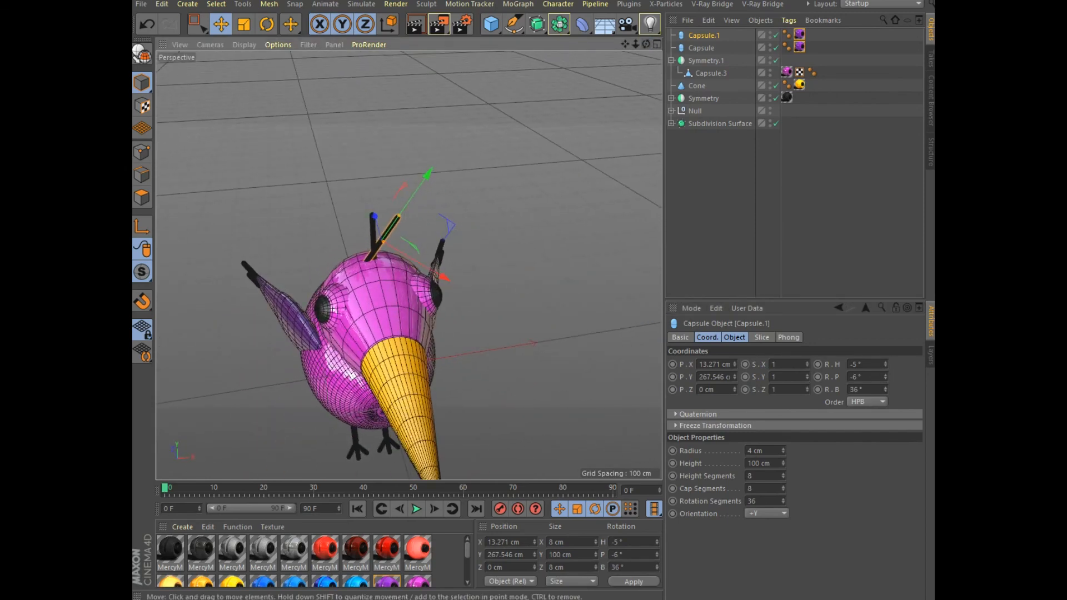
# Copy the tilted head capsule to about X 1, Y 277, Z 2 cm and set the copy's heading to 5°, pitch 6° and bank -36°
pyautogui.moveTo(447, 276)
pyautogui.mouseDown()
pyautogui.moveTo(453, 282)
pyautogui.moveTo(437, 273)
pyautogui.mouseUp()
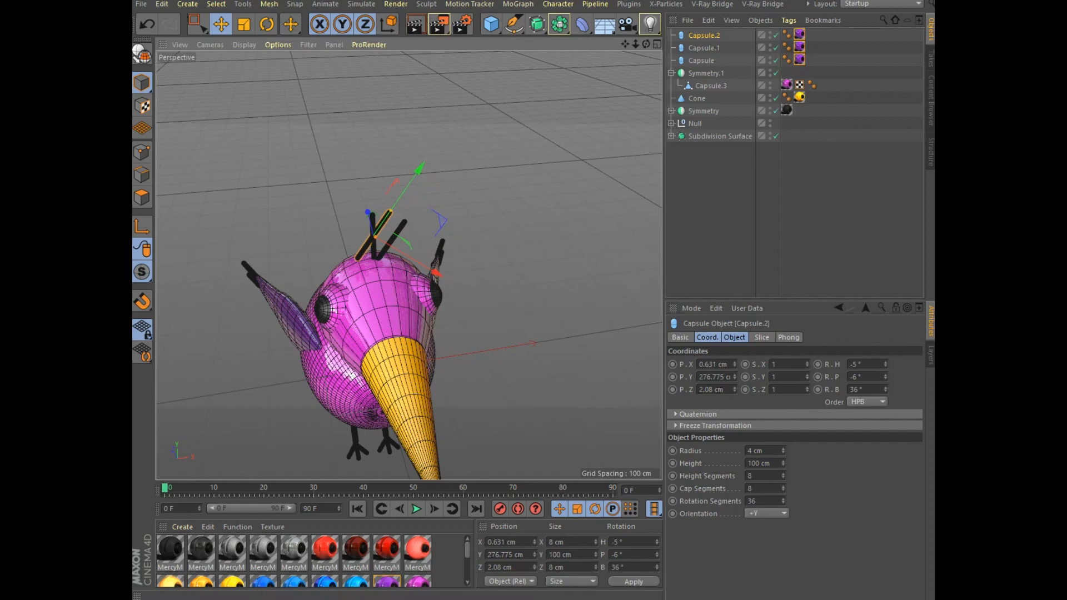
pyautogui.click(852, 376)
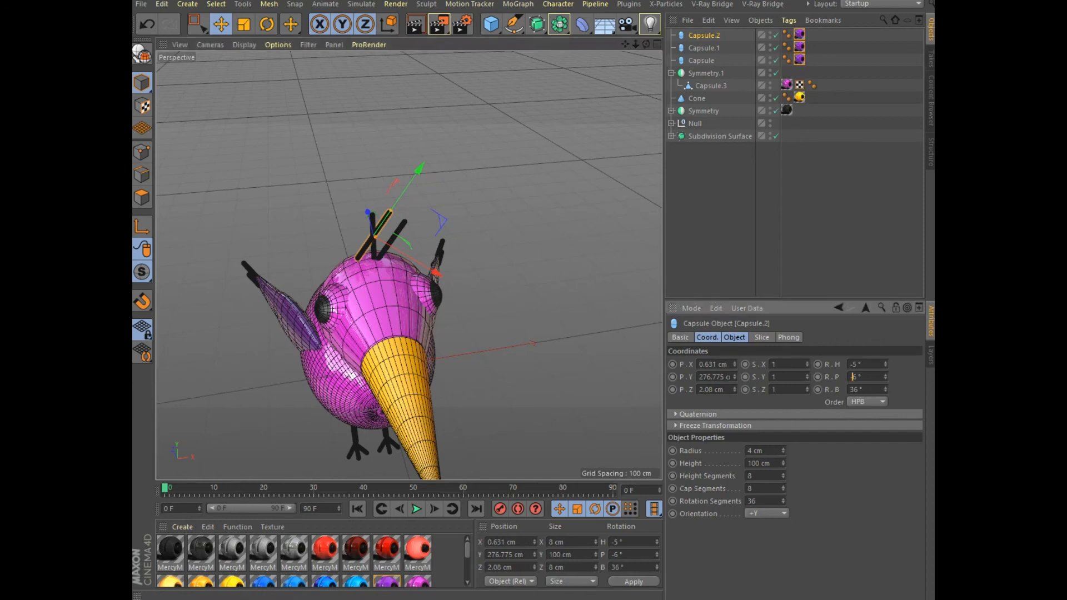
pyautogui.press('Return')
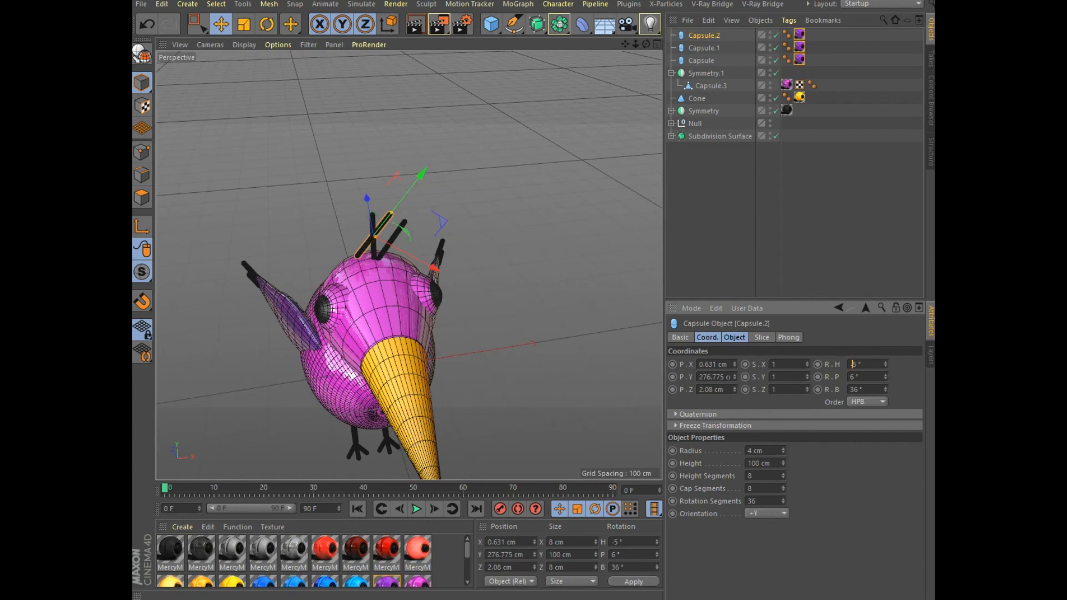
pyautogui.press('Return')
pyautogui.press('Return')
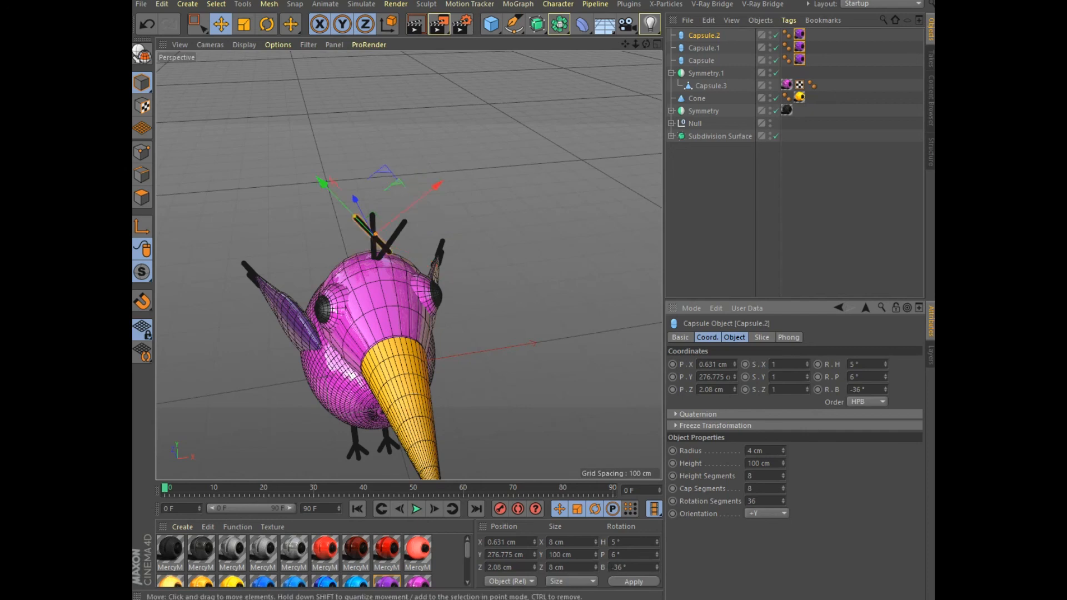
# Move the oppositely tilted capsule to about X -23, Y 260, Z 2 cm and render the bird from the front and side
pyautogui.moveTo(439, 185); pyautogui.dragTo(423, 196)
pyautogui.moveTo(646, 44); pyautogui.dragTo(615, 49)
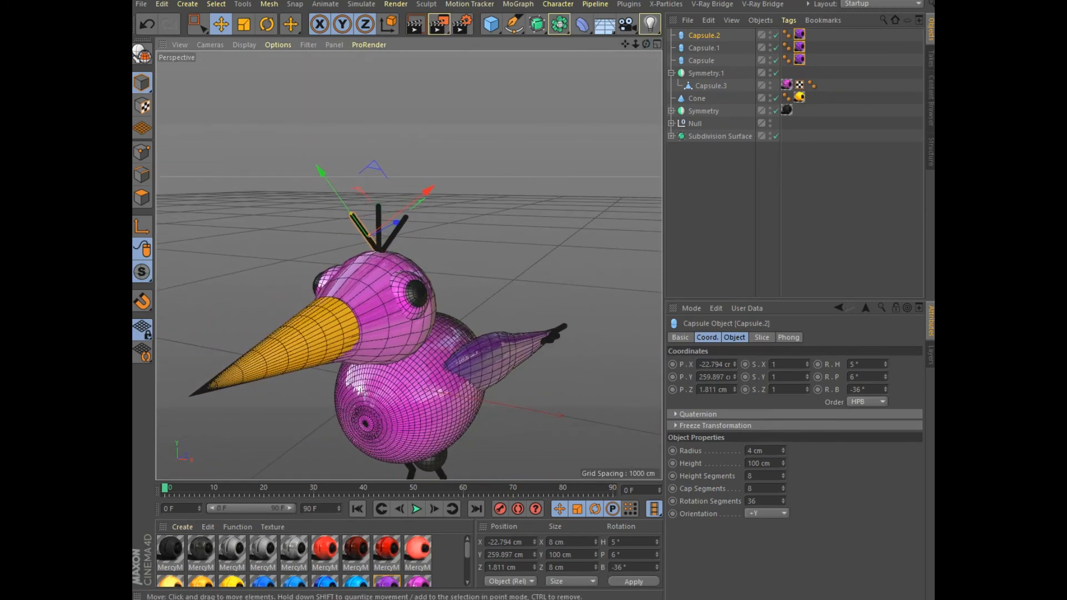
pyautogui.click(417, 24)
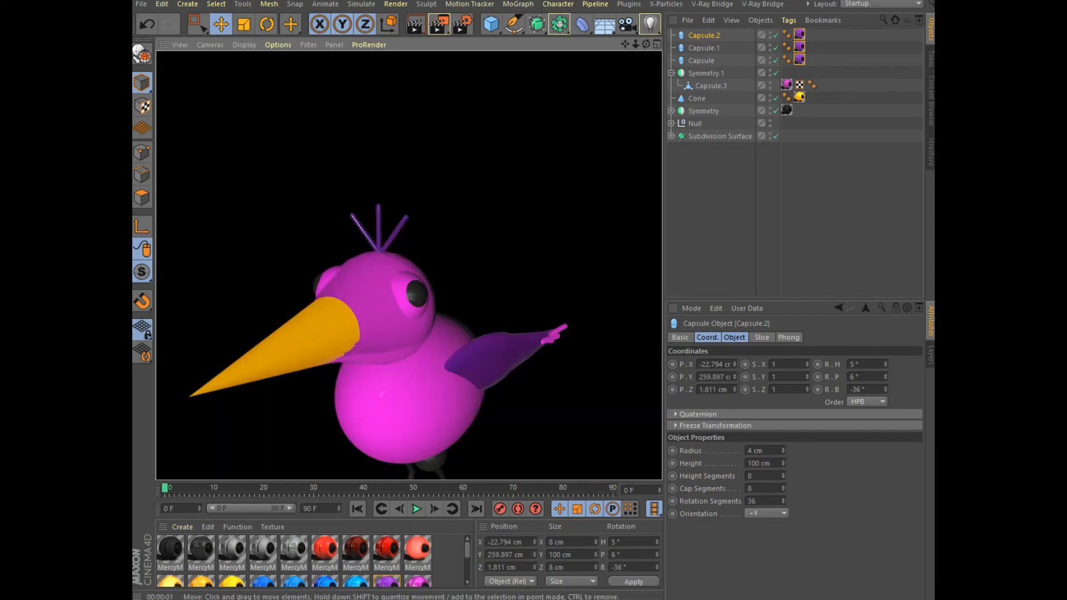
pyautogui.scroll(-4, 609, 220)
pyautogui.moveTo(646, 44); pyautogui.dragTo(569, 17)
pyautogui.click(416, 25)
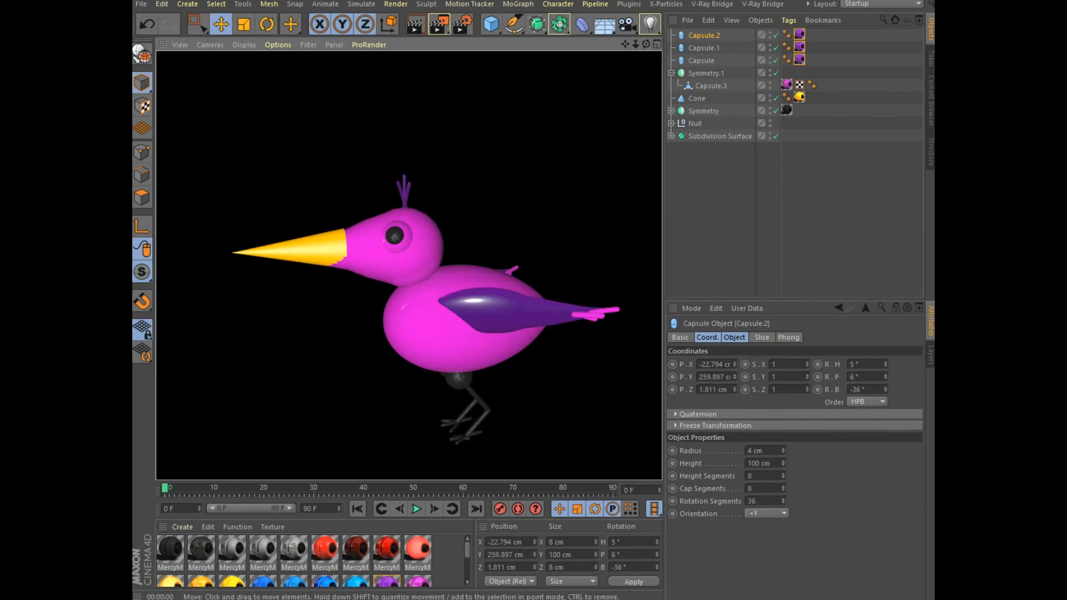
# Set the beak cone's bottom radius to 54 cm, move it into the head to about Z -250 cm and render the view
pyautogui.click(697, 99)
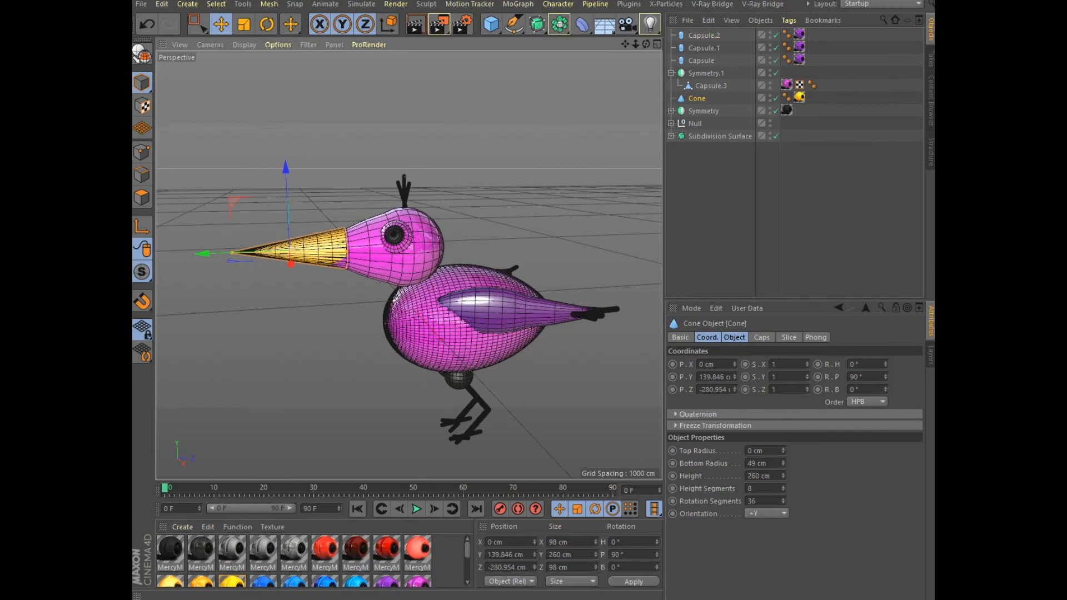
pyautogui.click(734, 338)
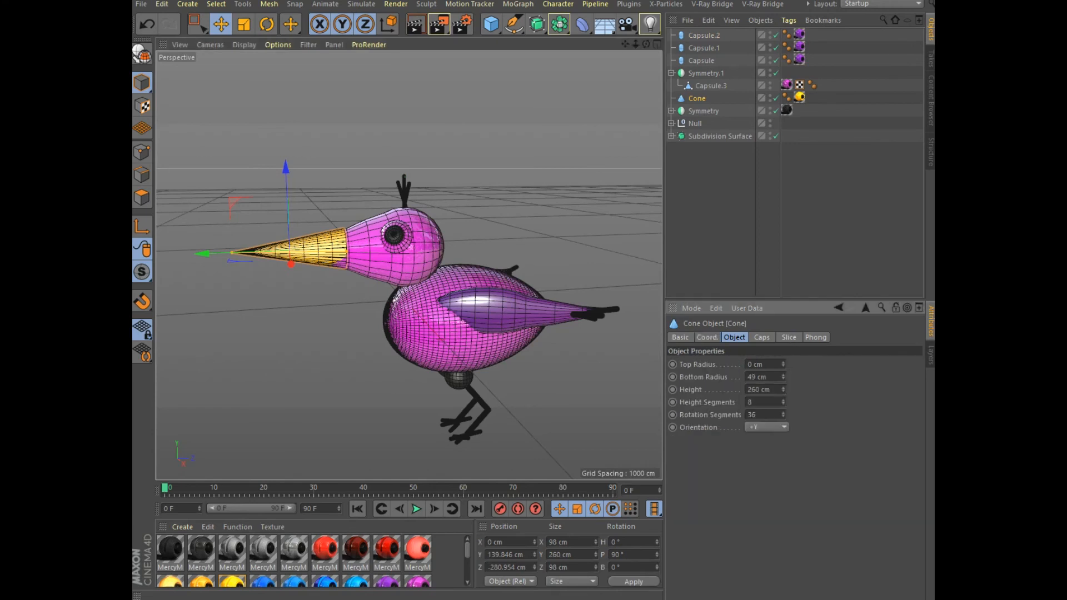
pyautogui.click(783, 375)
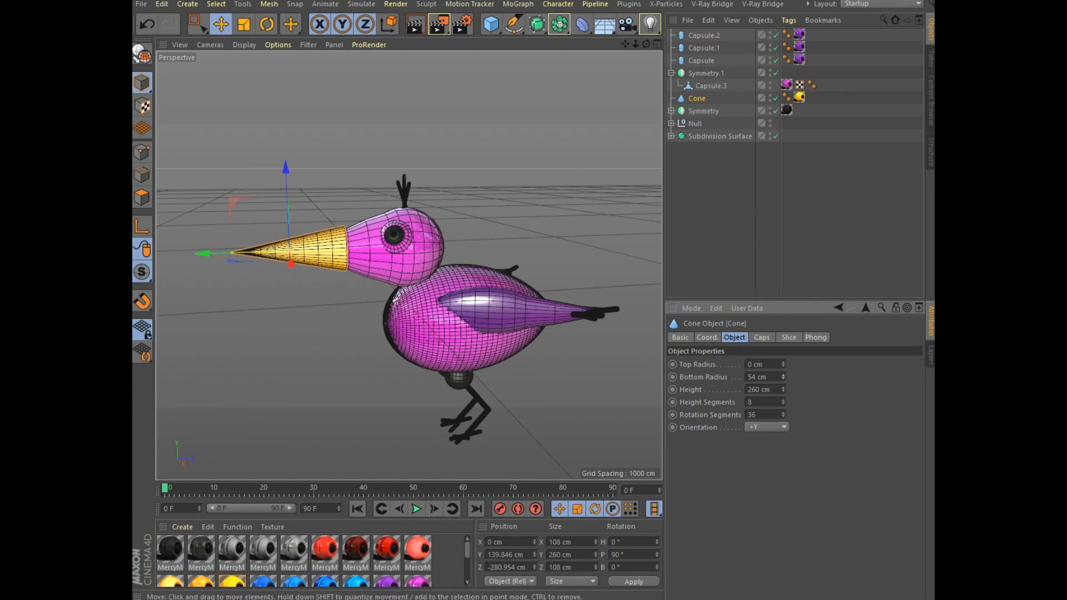
pyautogui.moveTo(199, 254); pyautogui.dragTo(213, 253)
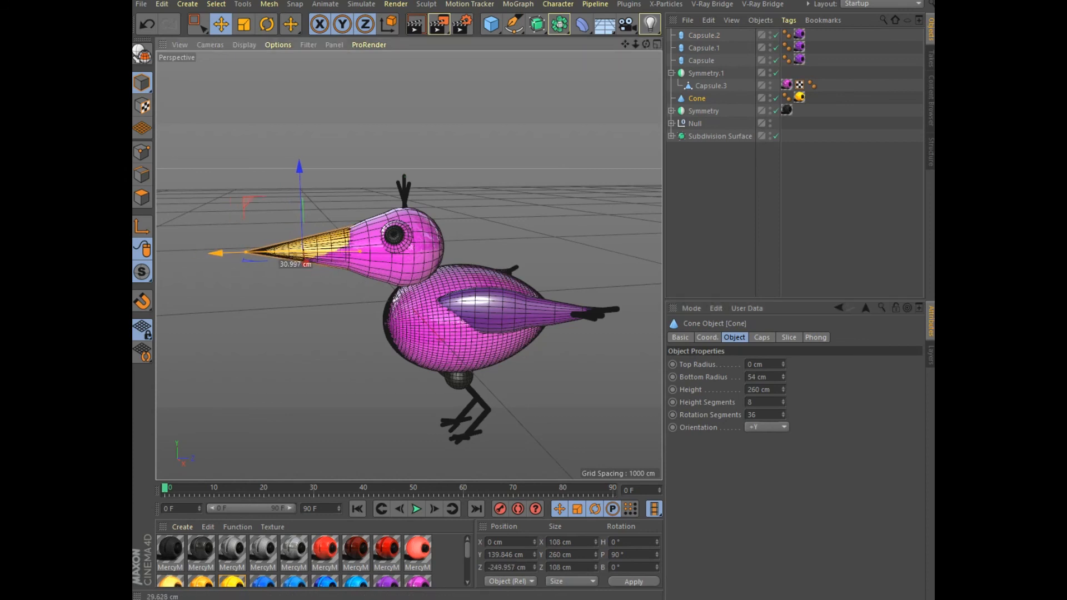
pyautogui.click(416, 24)
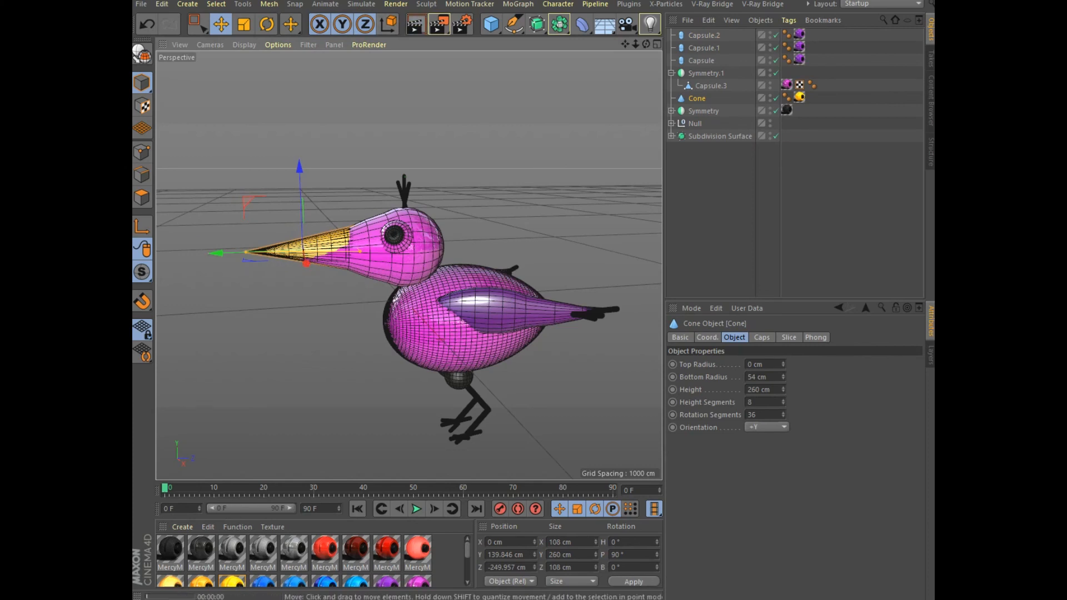